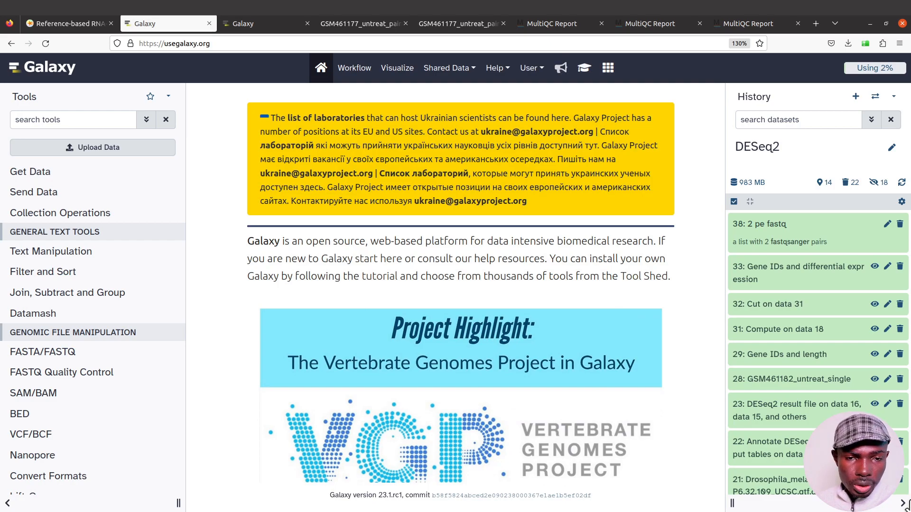
Read the overview, introduction and agenda of the Reference-based RNA-Seq data analysis tutorial
left_click(69, 25)
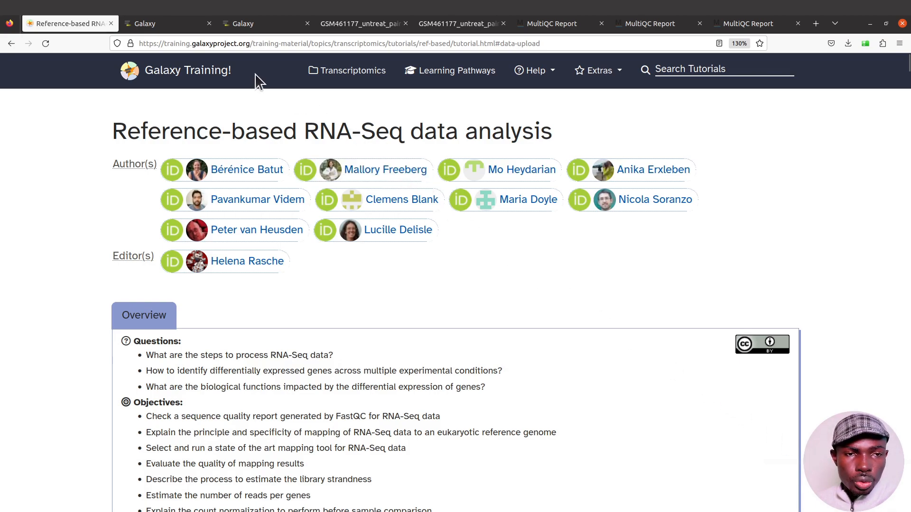
left_click(183, 28)
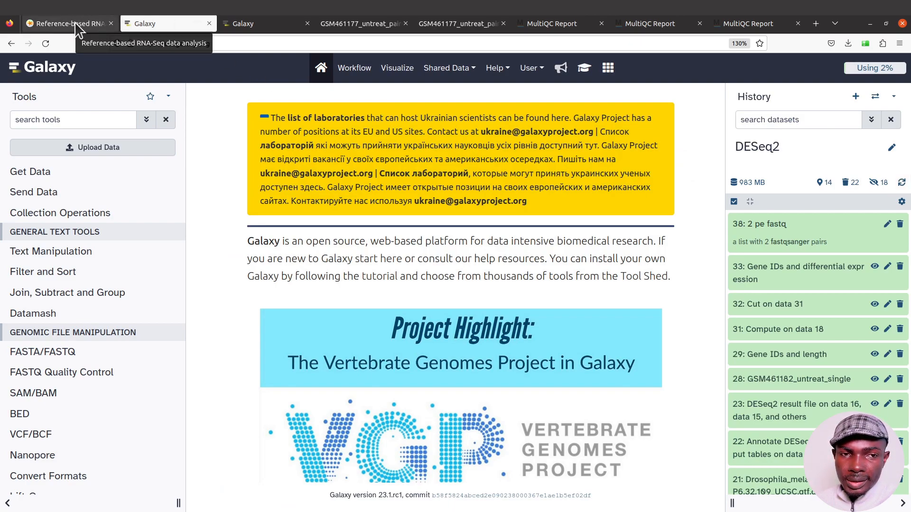
left_click(88, 24)
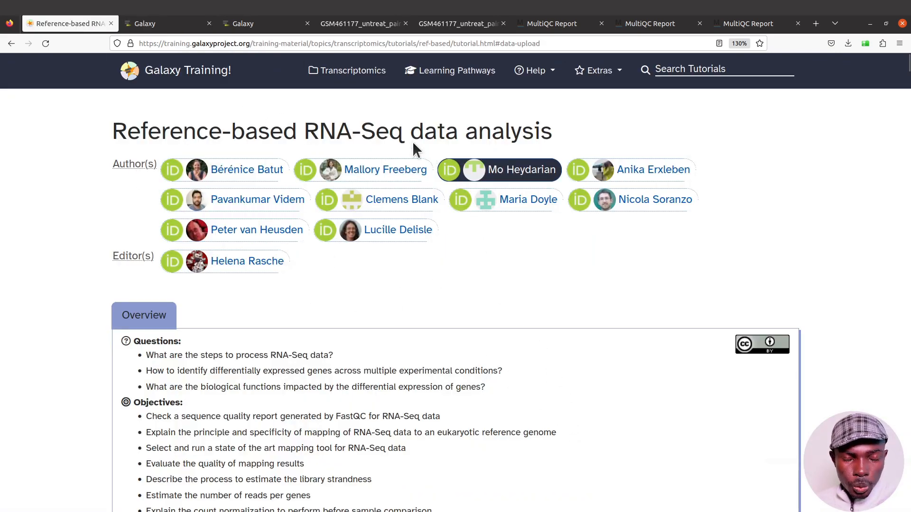
scroll(712, 381, "down", 5)
scroll(712, 381, "down", 6)
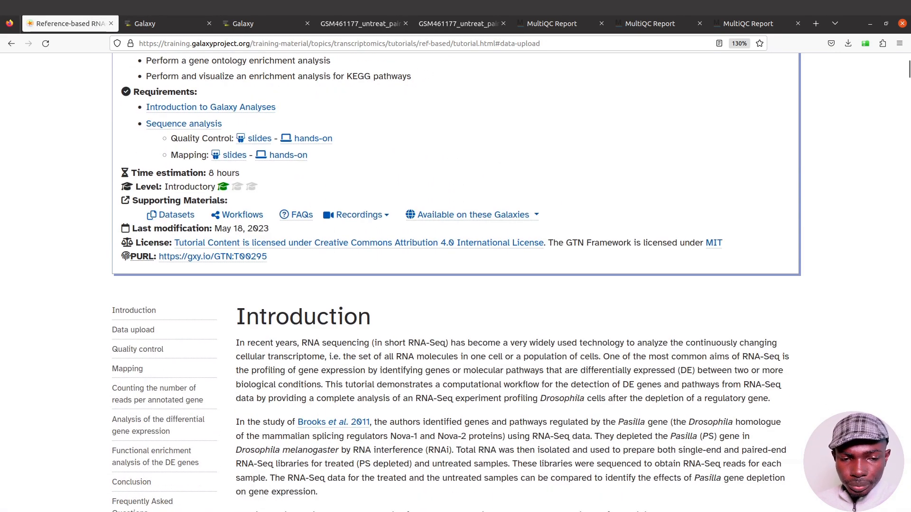
scroll(474, 285, "down", 3)
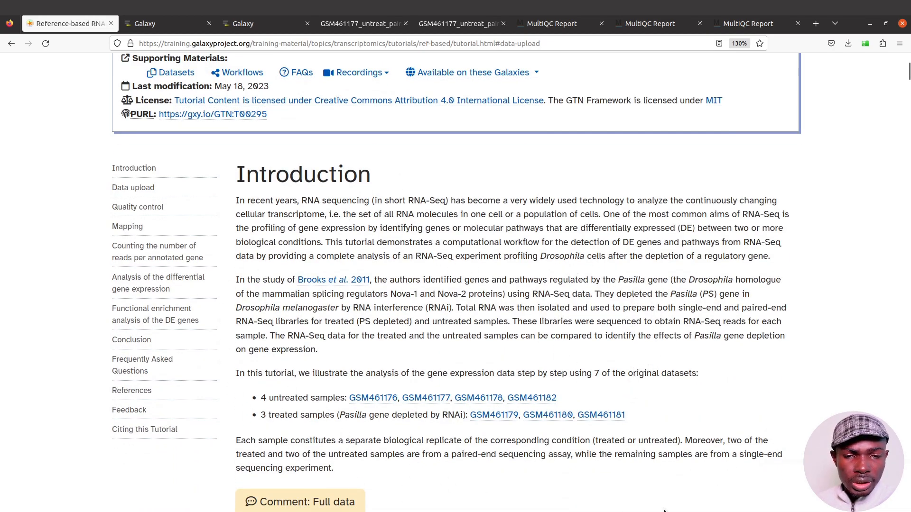
scroll(697, 432, "down", 2)
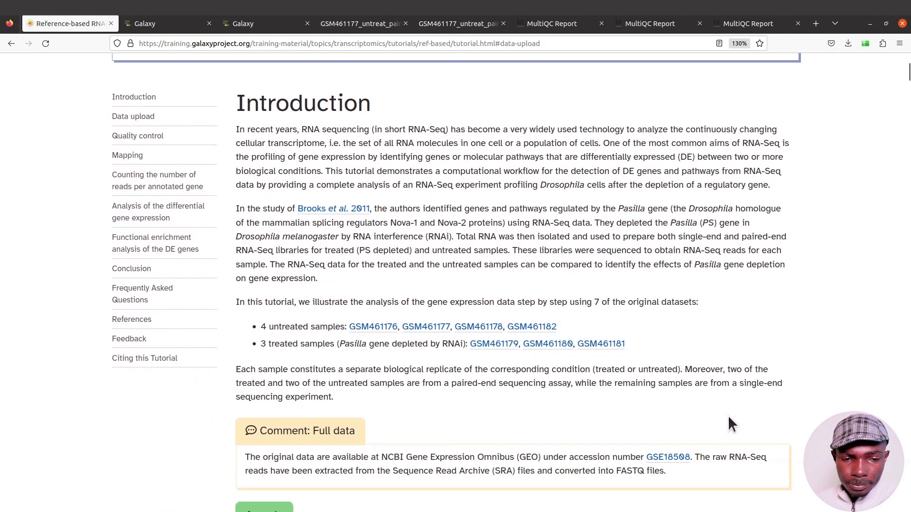
scroll(735, 408, "down", 4)
scroll(778, 391, "down", 2)
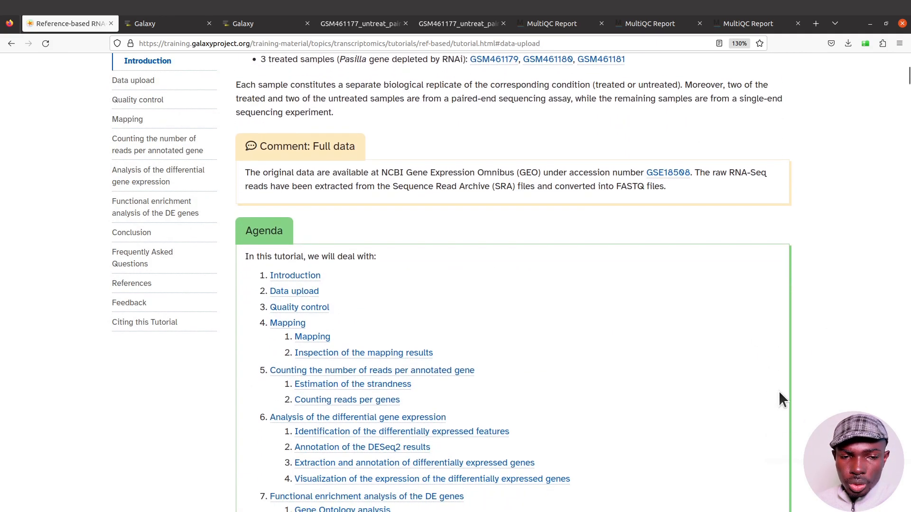
scroll(690, 328, "down", 2)
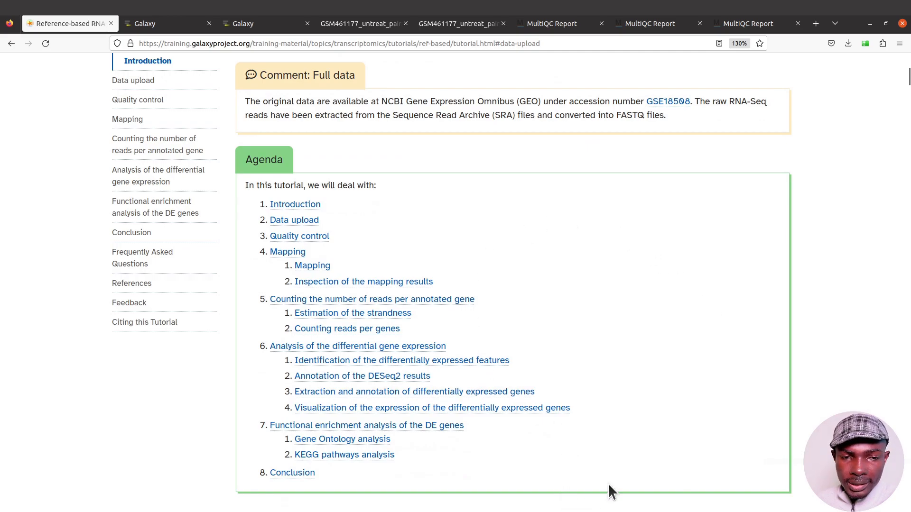
scroll(621, 450, "down", 2)
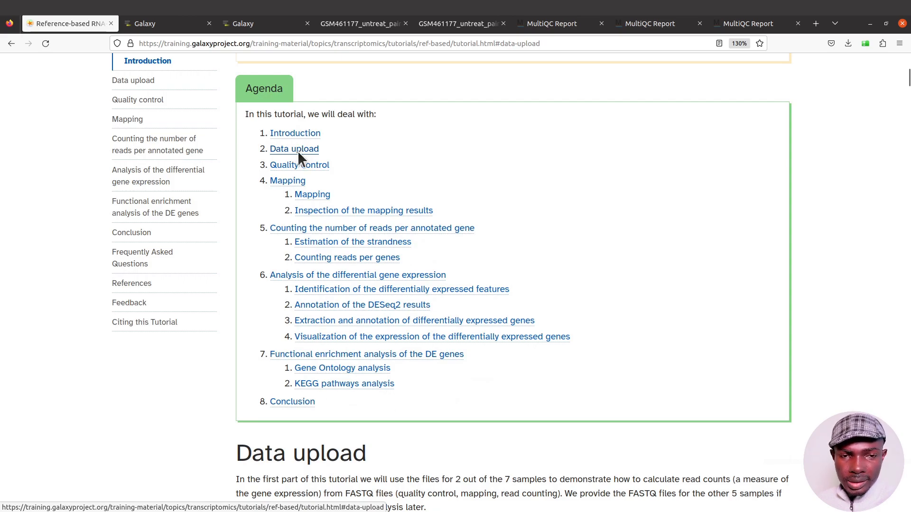
Copy the two Zenodo links for GSM461177_1.fastqsanger and GSM461177_2.fastqsanger from the tutorial's Data upload section
left_click(298, 152)
scroll(685, 423, "down", 3)
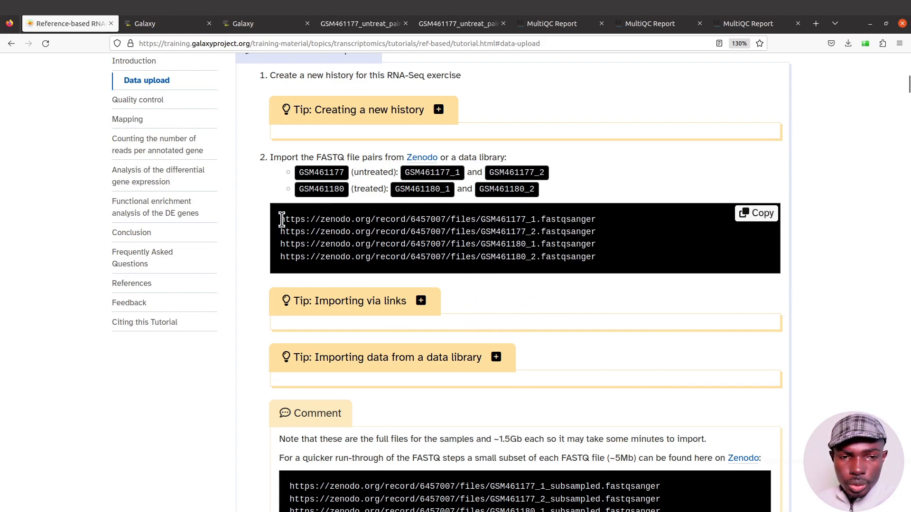
left_click_drag(281, 219, 606, 236)
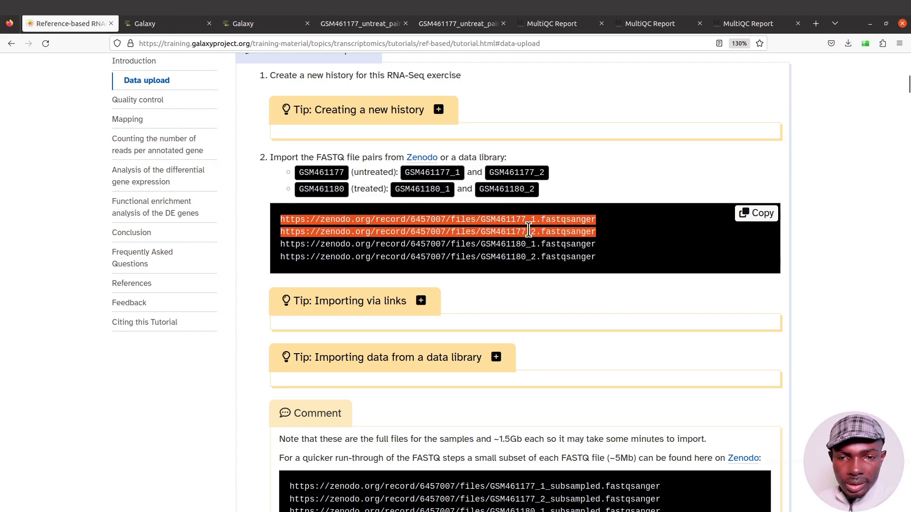
right_click(419, 219)
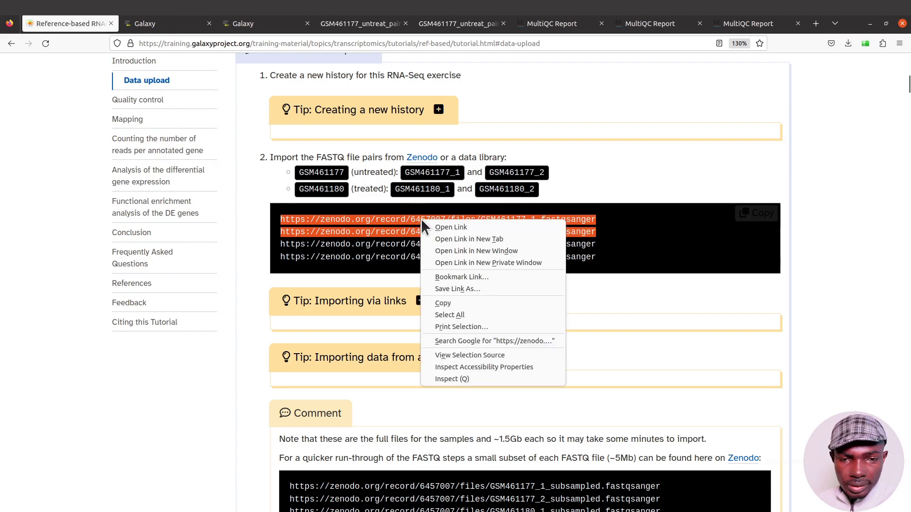
left_click(442, 303)
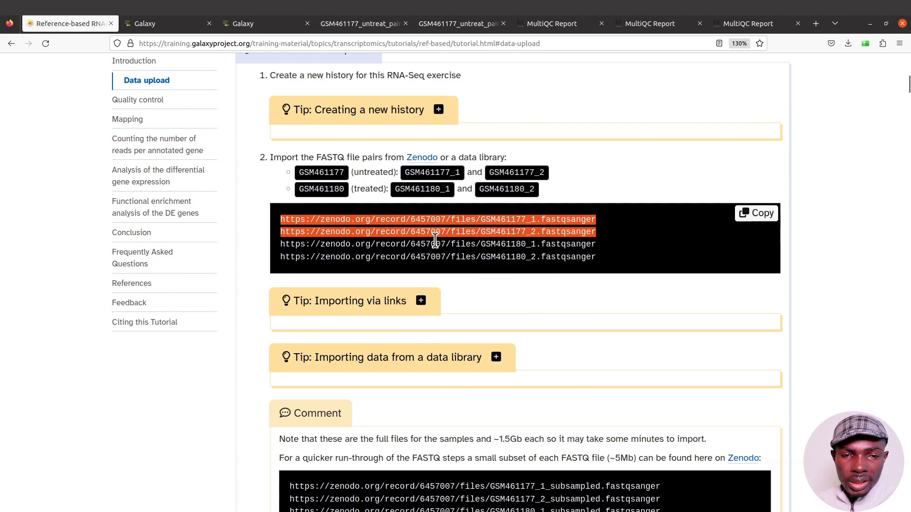
Create a new history on usegalaxy.org and name it Mapping
left_click(163, 25)
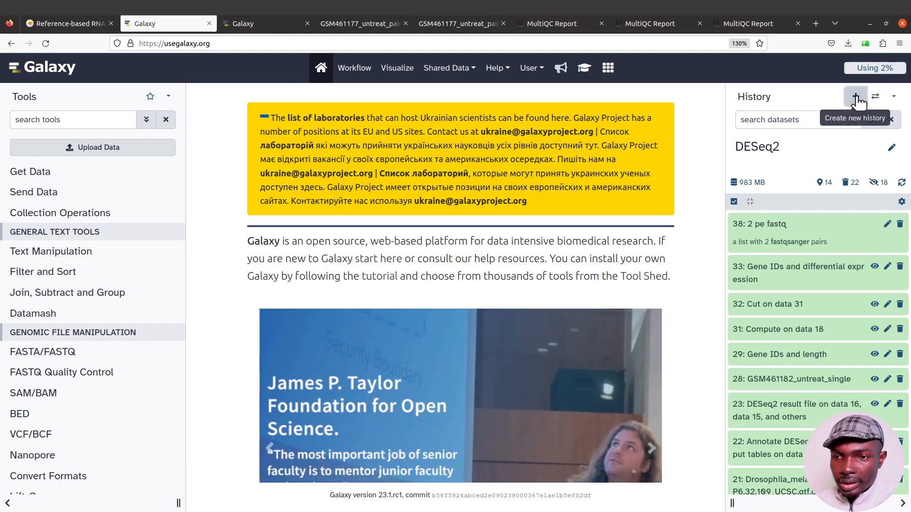
left_click(856, 98)
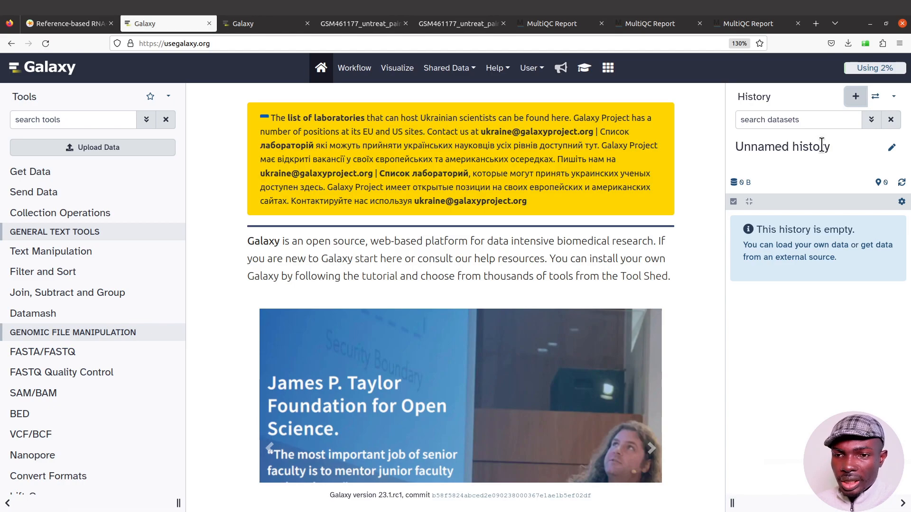
left_click(891, 148)
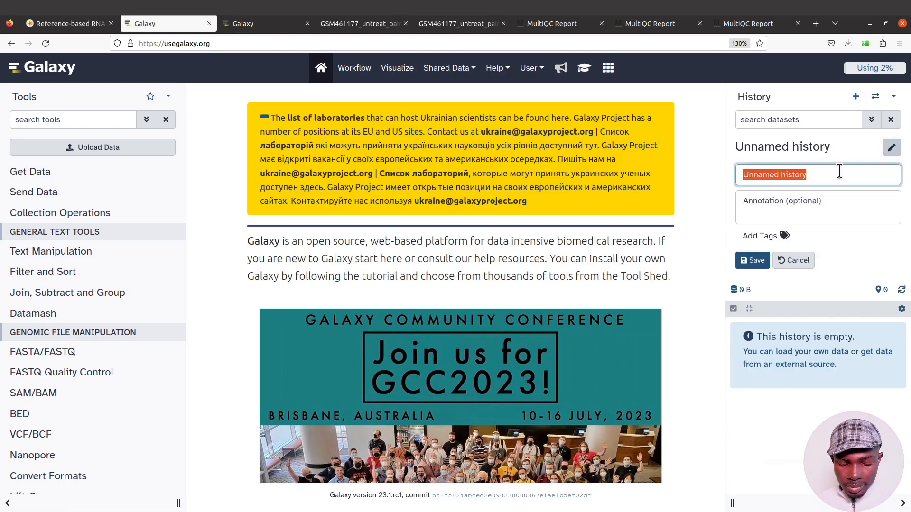
type("m")
key("BackSpace")
type("M")
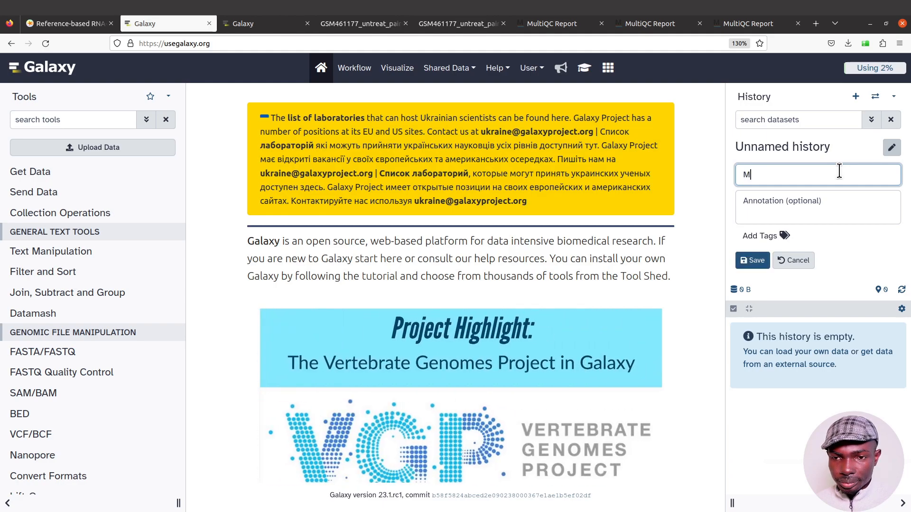
type("apping")
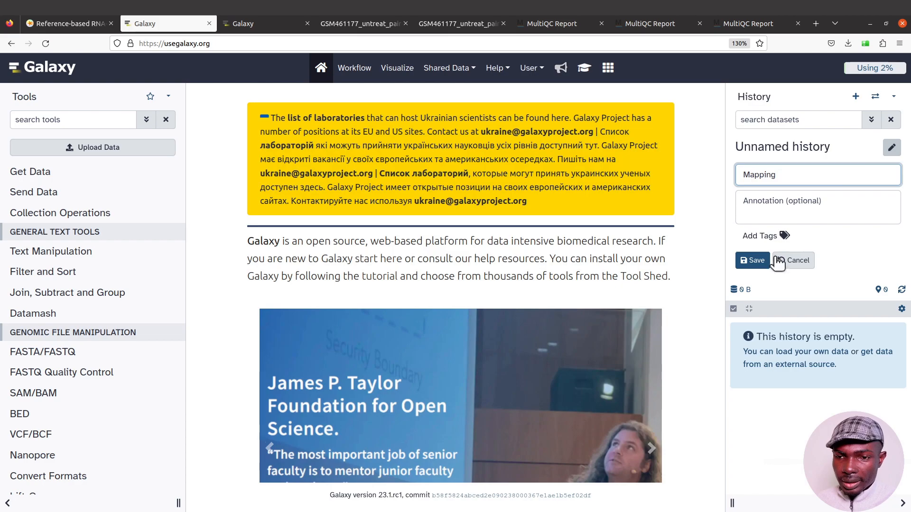
left_click(754, 260)
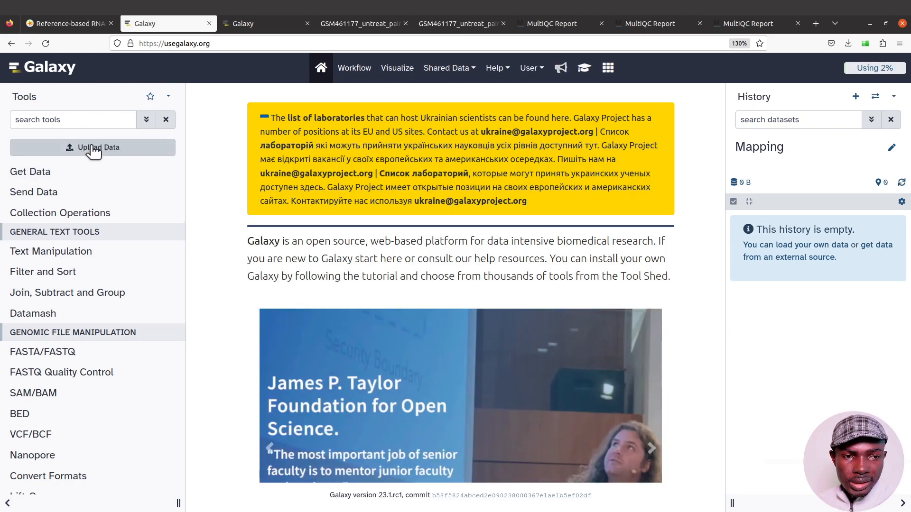
Upload GSM461177_1.fastqsanger and GSM461177_2.fastqsanger to the Mapping history by pasting the copied Zenodo links with auto-detected type
left_click(101, 151)
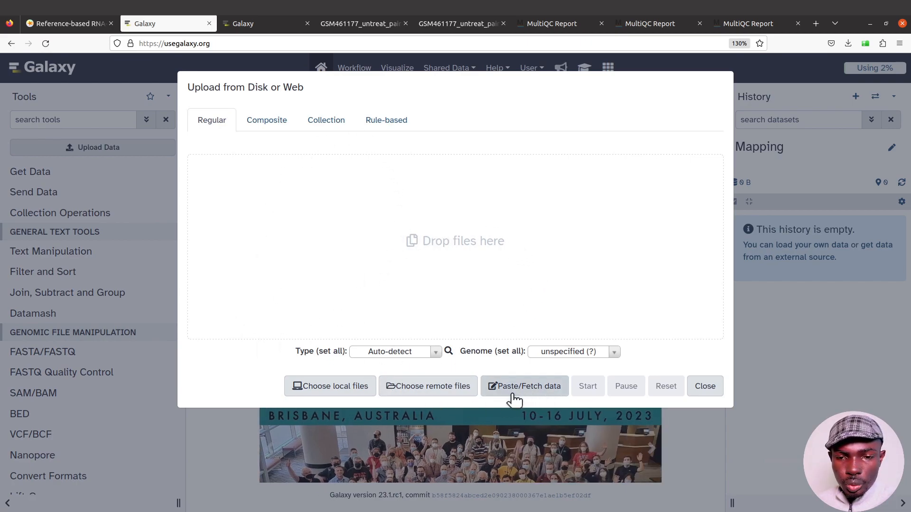
left_click(527, 388)
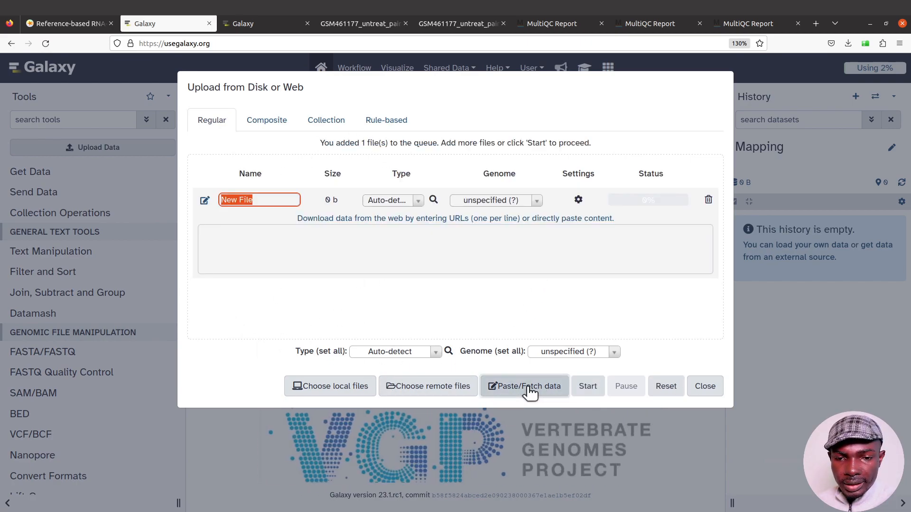
left_click(325, 252)
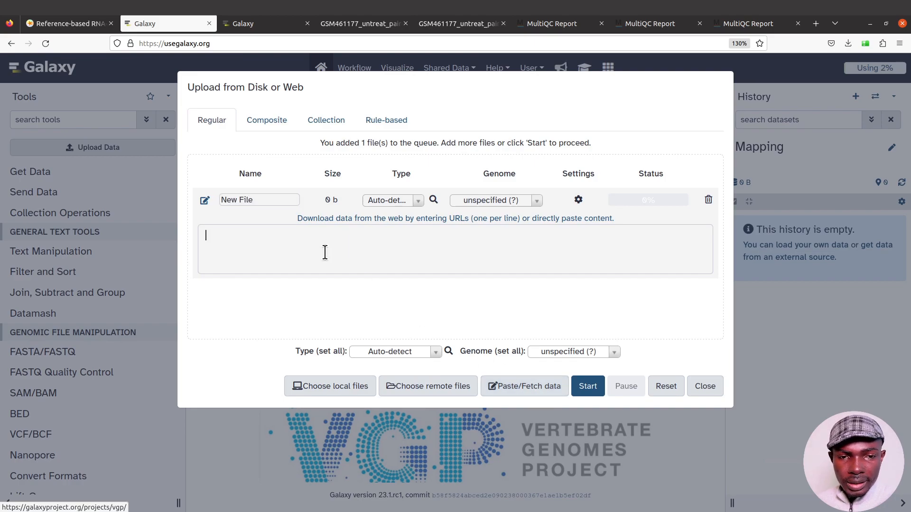
right_click(280, 248)
left_click(303, 308)
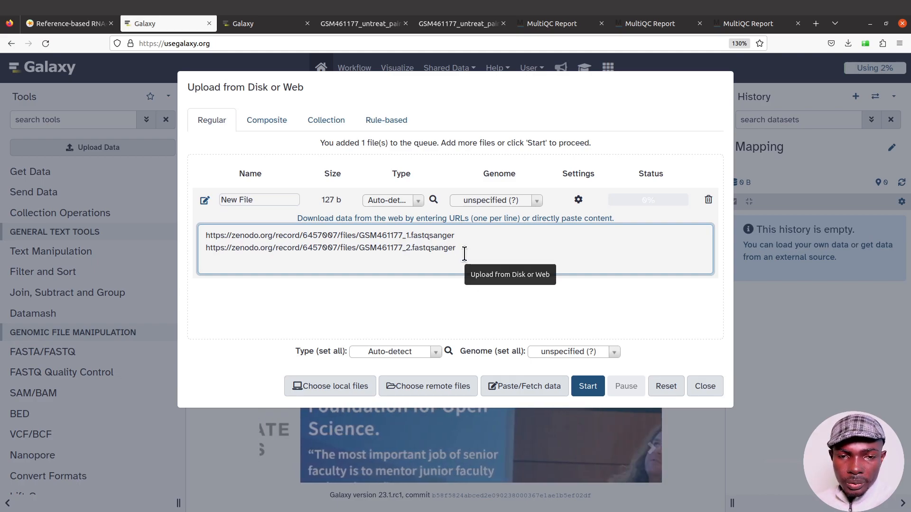
left_click(588, 386)
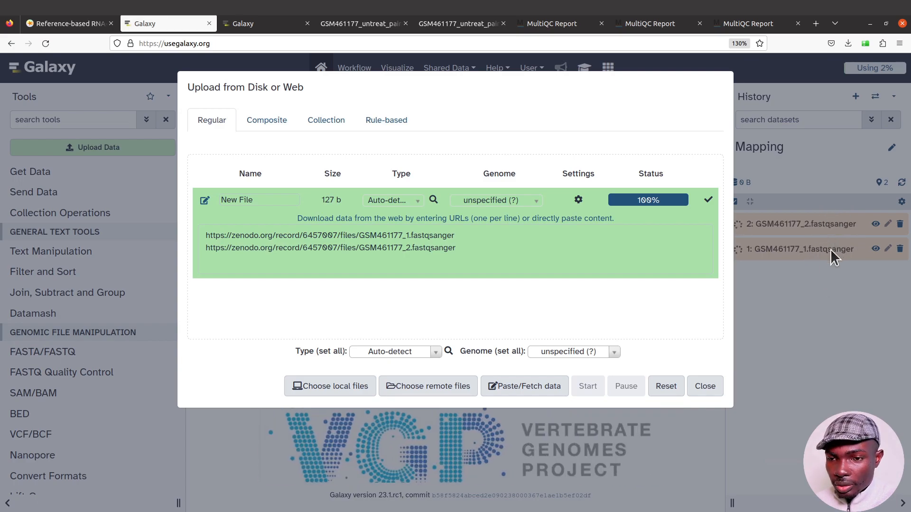
left_click(704, 386)
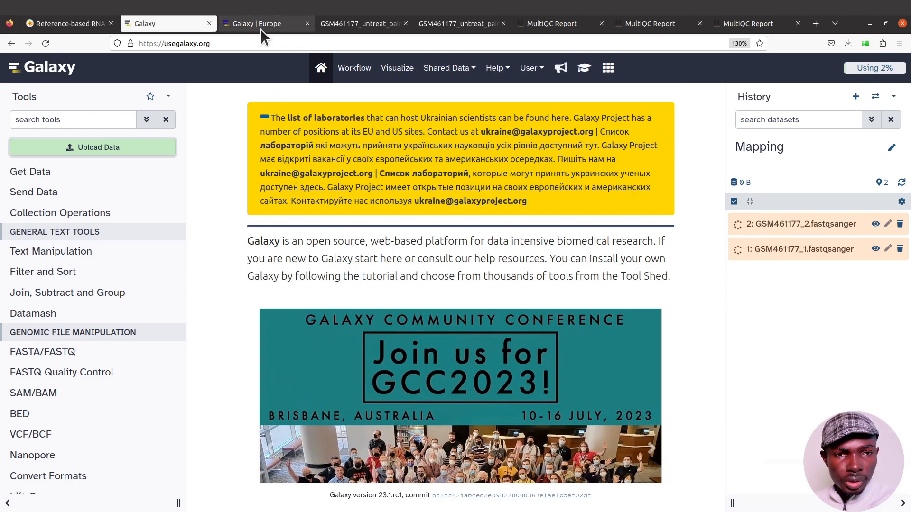
View the Galaxy Europe server's home page and return to the usegalaxy.org history
left_click(260, 25)
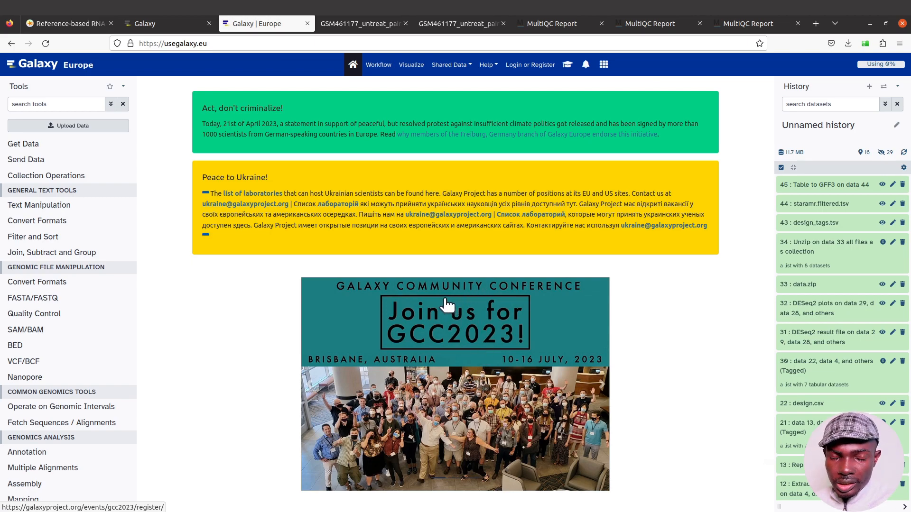
left_click(170, 19)
left_click(249, 21)
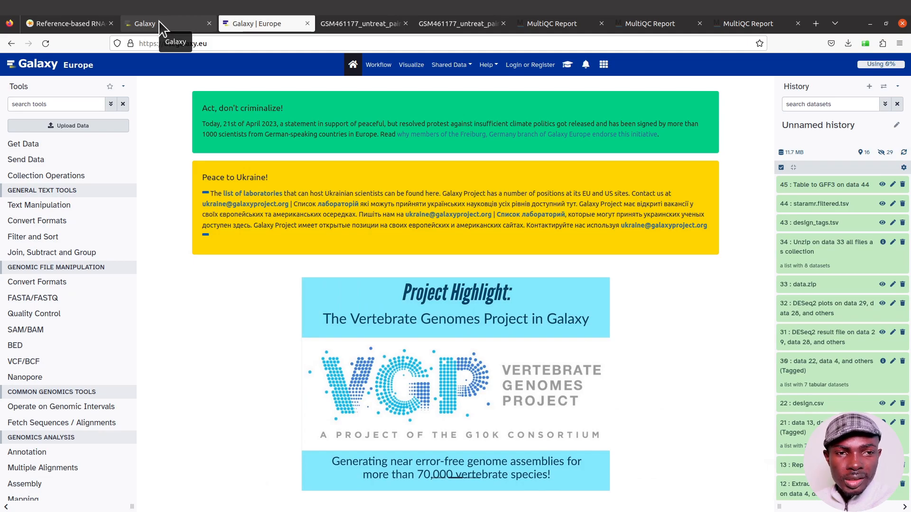
left_click(160, 23)
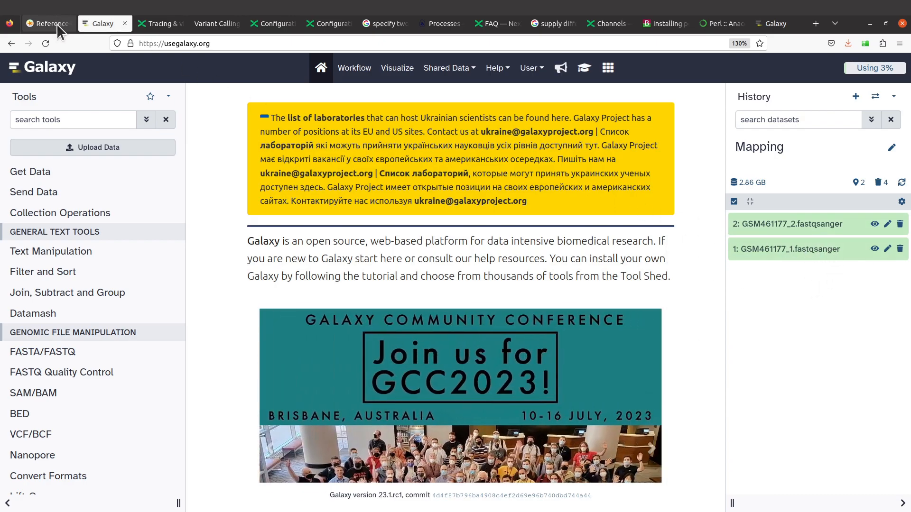
Review the tutorial's data upload instructions on the fastqsanger datatype and creating a paired collection, and return to the Mapping history
left_click(57, 27)
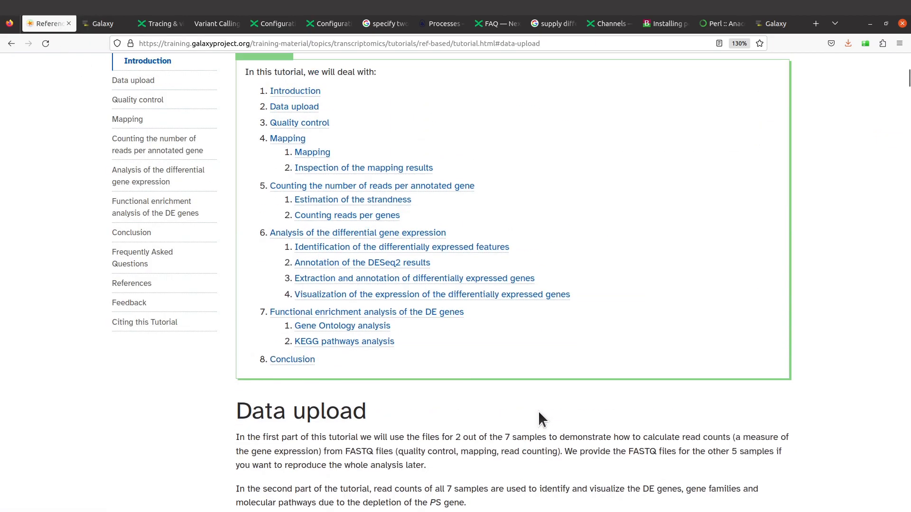
scroll(691, 391, "down", 8)
scroll(642, 319, "down", 3)
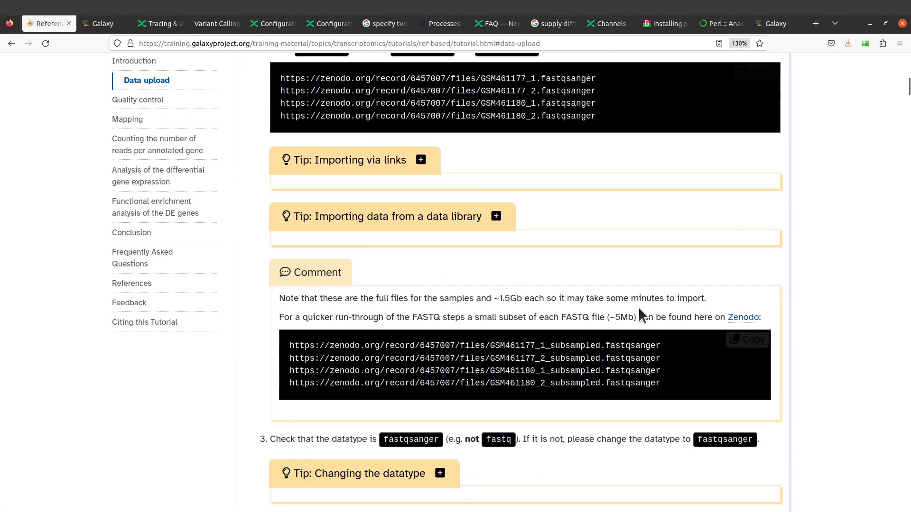
scroll(626, 321, "up", 1)
scroll(631, 317, "up", 1)
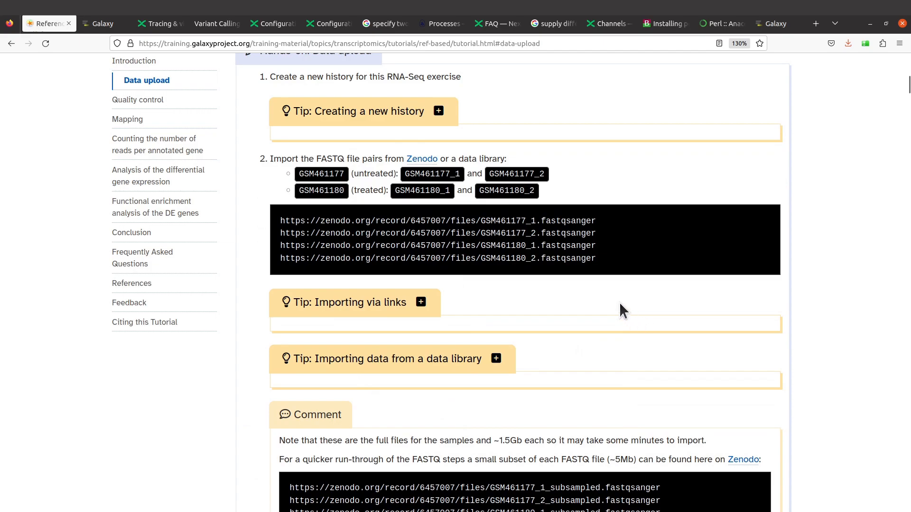
scroll(448, 277, "down", 2)
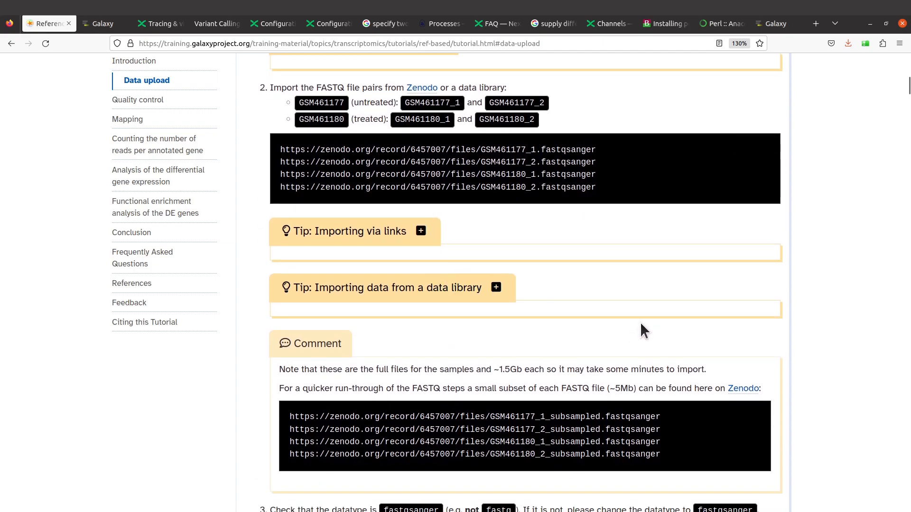
scroll(639, 328, "down", 5)
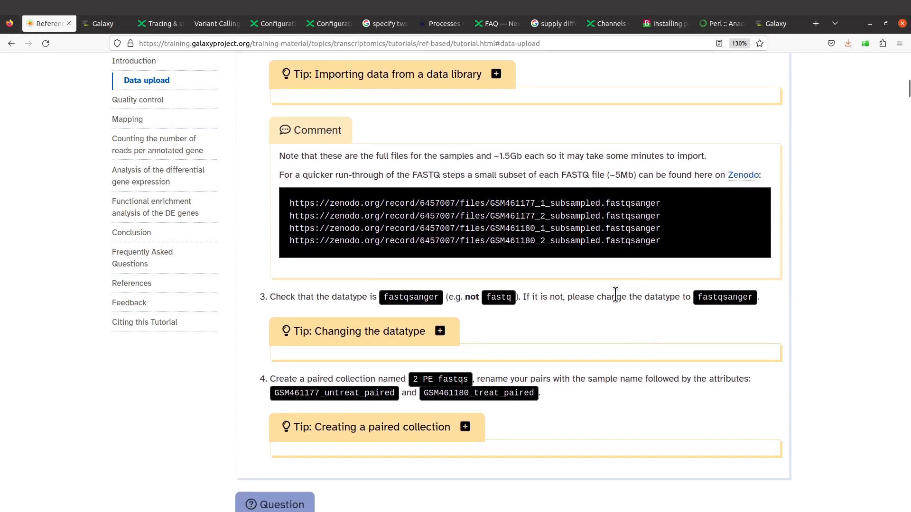
scroll(418, 271, "down", 2)
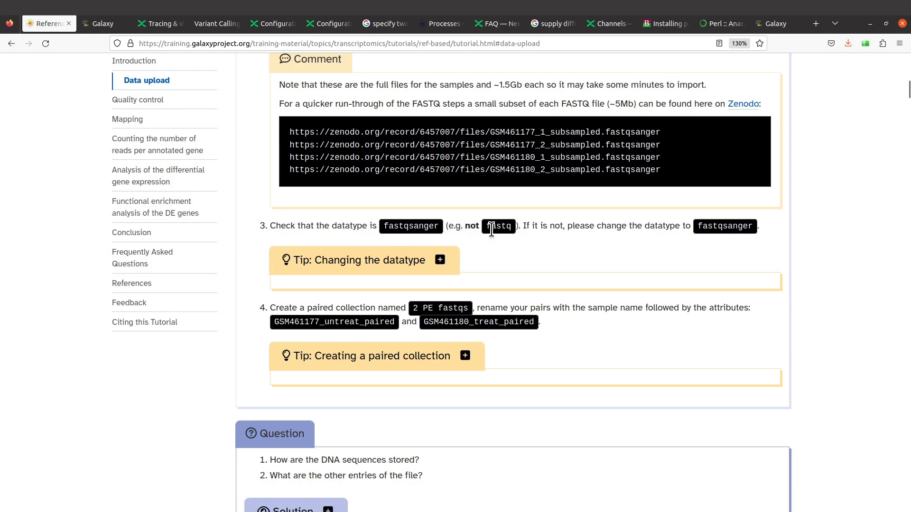
left_click(107, 30)
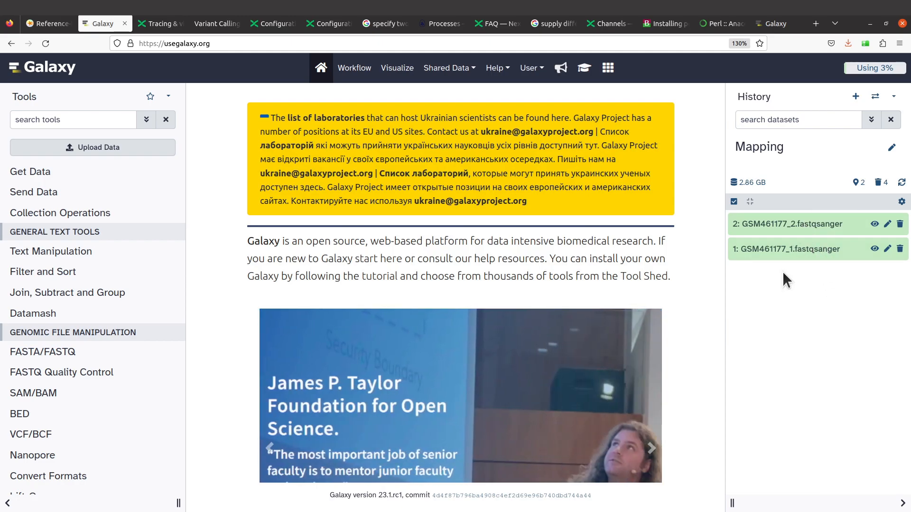
Inspect the datatype and preview details of both GSM461177 datasets in the Mapping history
left_click(807, 225)
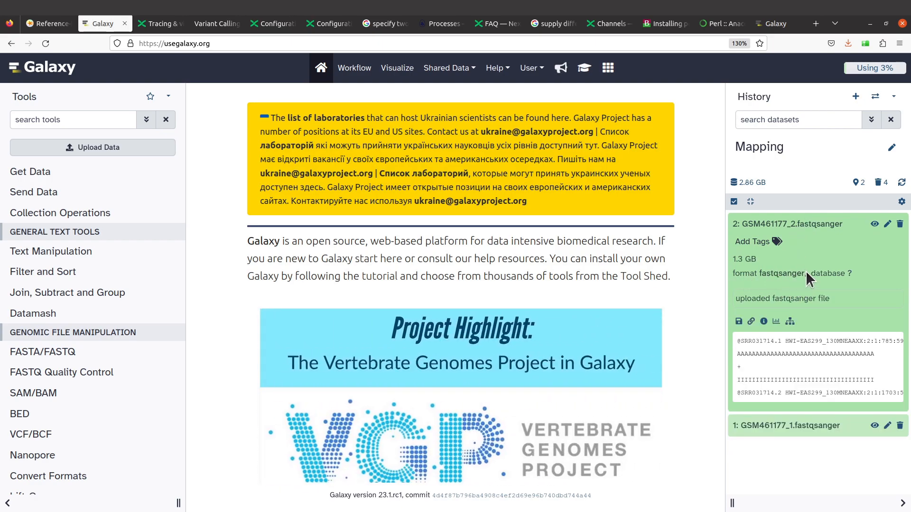
left_click(829, 225)
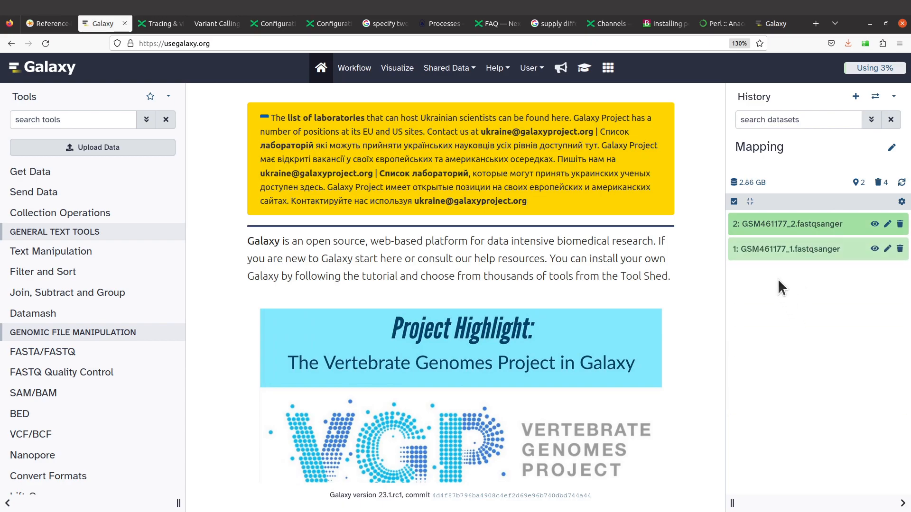
left_click(832, 249)
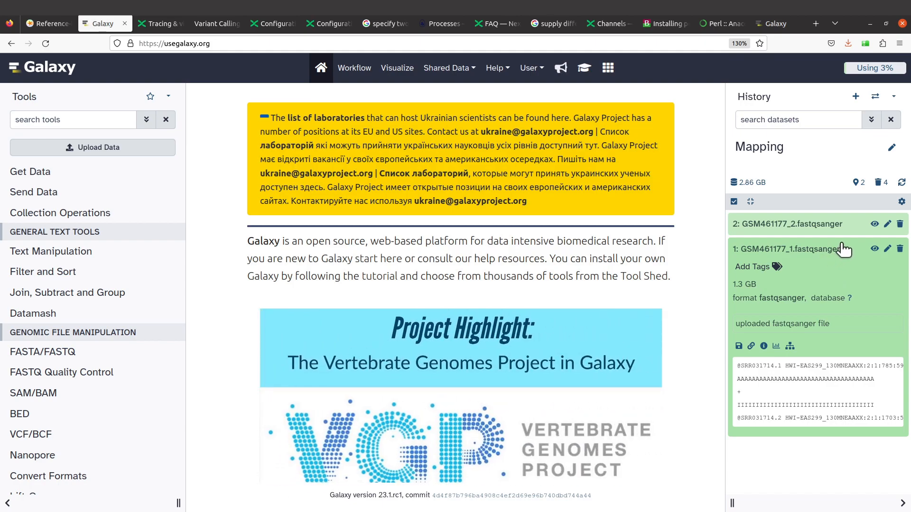
left_click(843, 248)
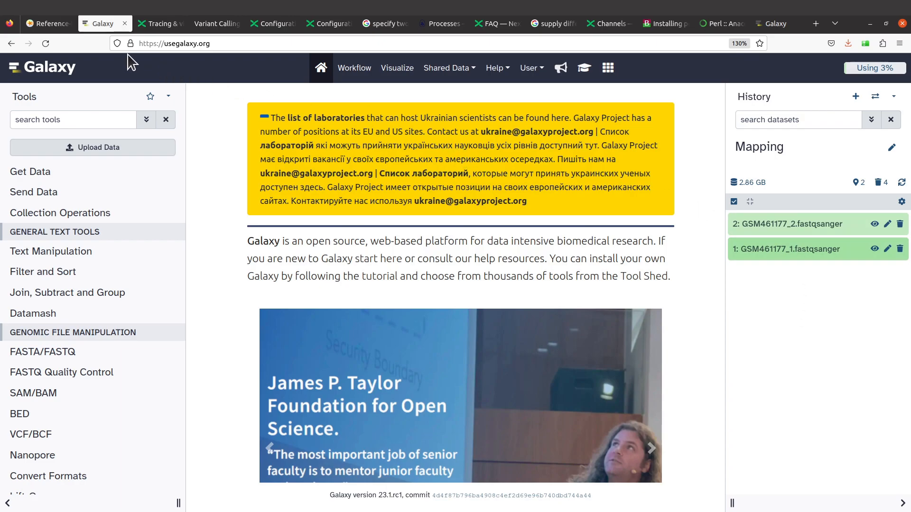
Copy the text "_untreat_paired" from the tutorial's paired-collection instructions and return to the Mapping history
left_click(47, 27)
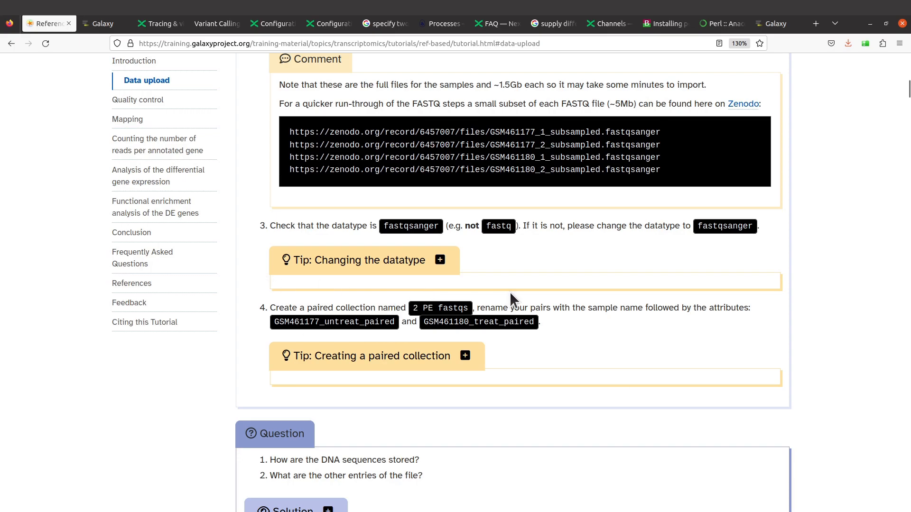
left_click(105, 24)
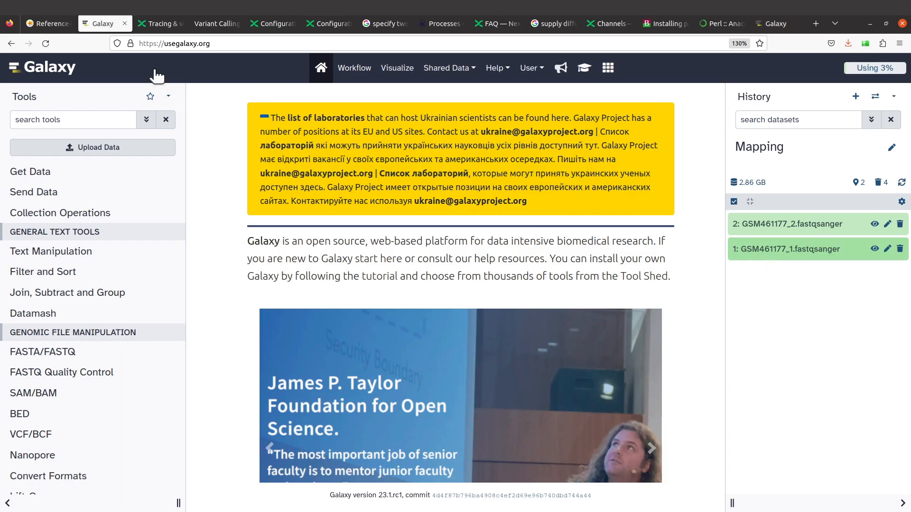
left_click(53, 27)
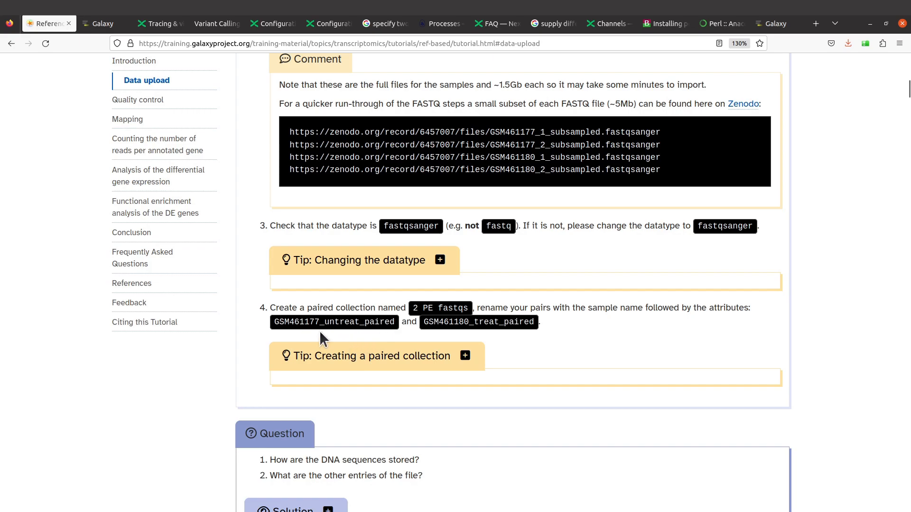
left_click_drag(319, 322, 391, 323)
right_click(366, 327)
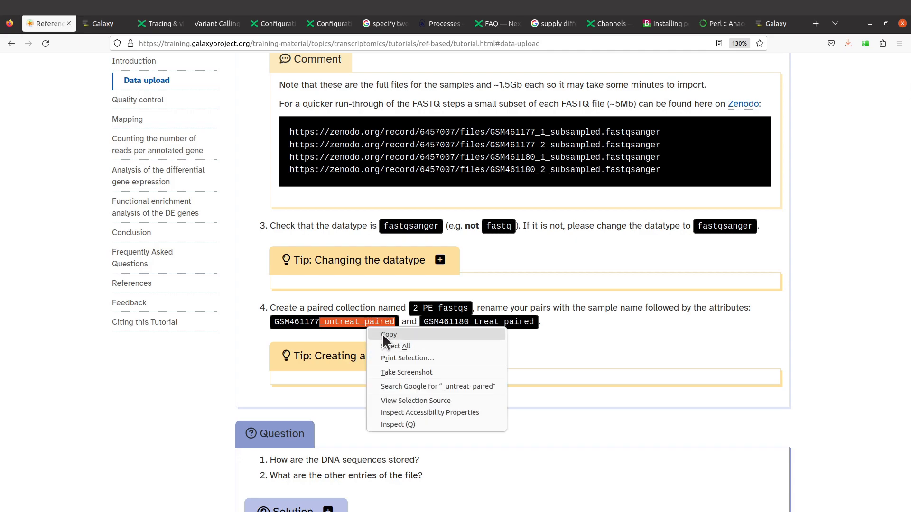
left_click(383, 333)
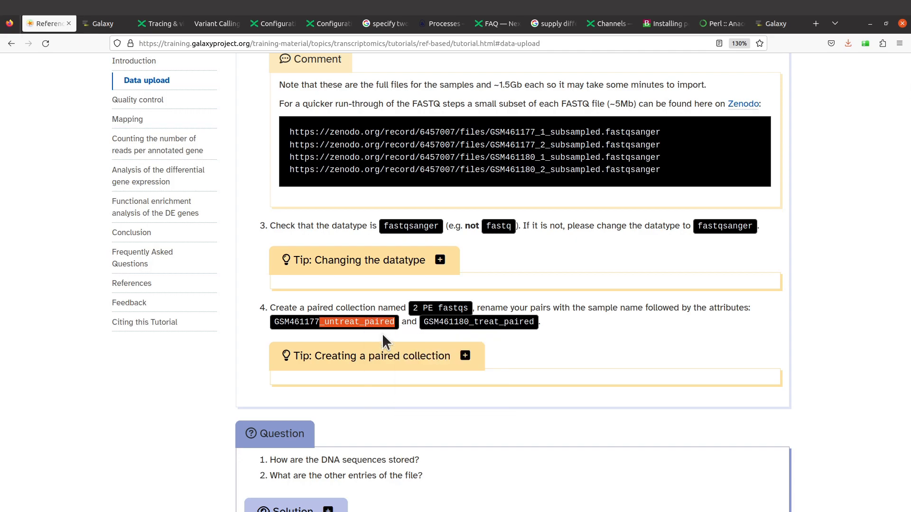
left_click(107, 24)
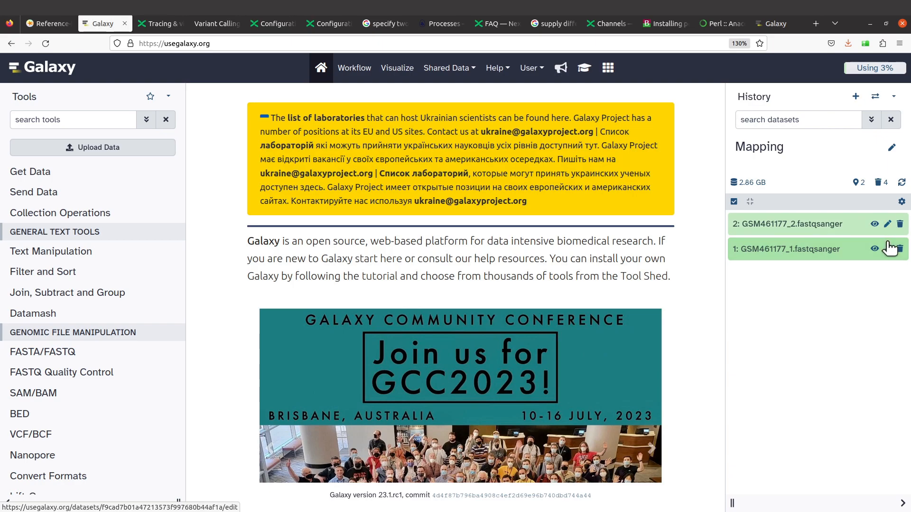
Rename dataset 2 as GSM461177_untreat_paired_2.fastqsanger using the copied text and save its attributes
left_click(888, 226)
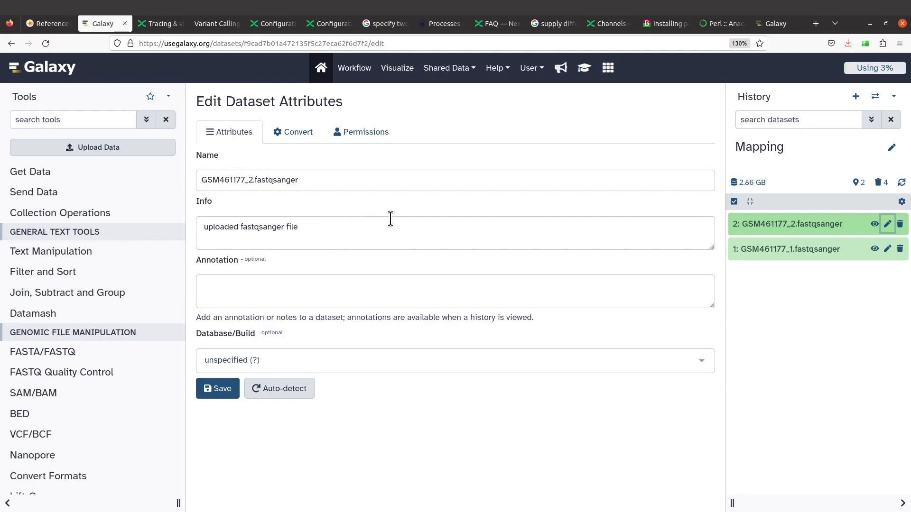
left_click(248, 181)
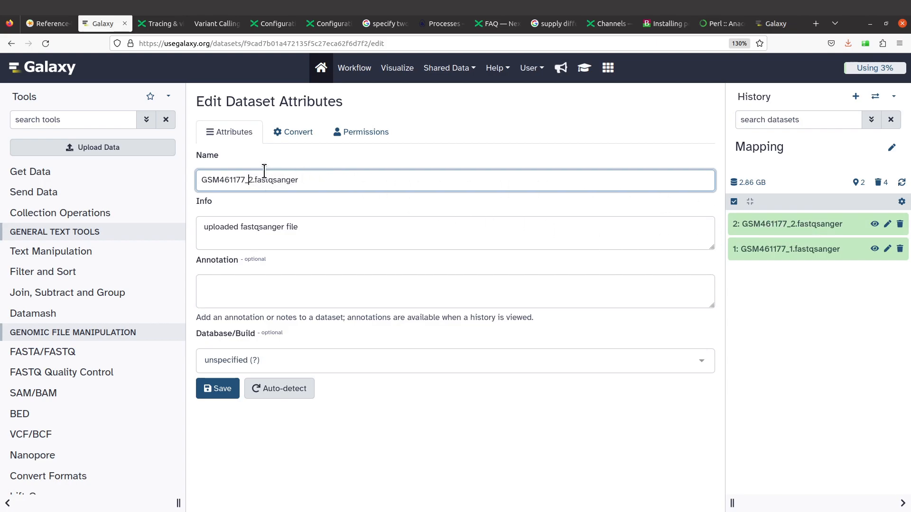
right_click(248, 179)
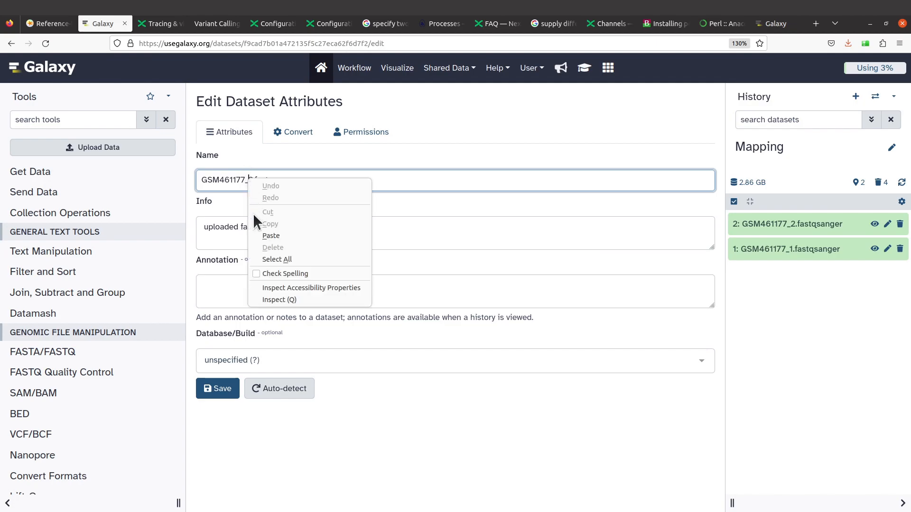
left_click(271, 236)
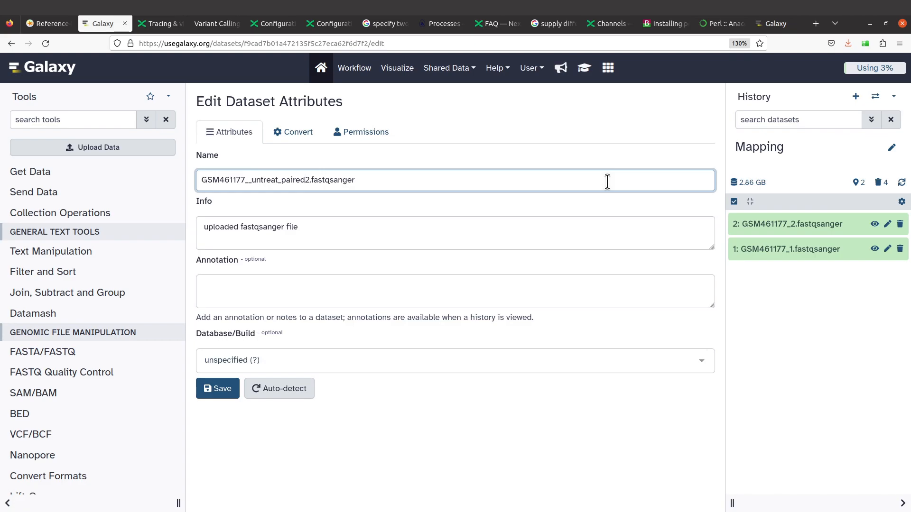
type("_")
left_click(247, 180)
key("Delete")
left_click_drag(393, 185, 169, 154)
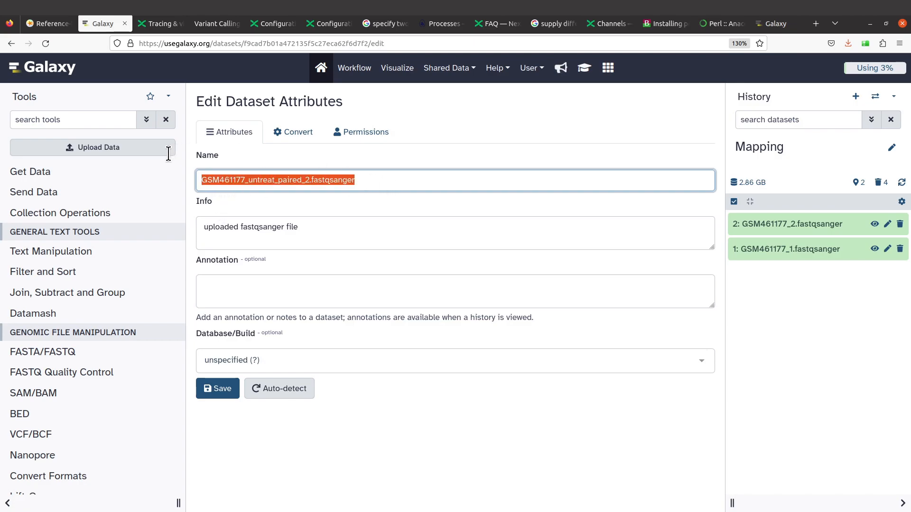
left_click(401, 181)
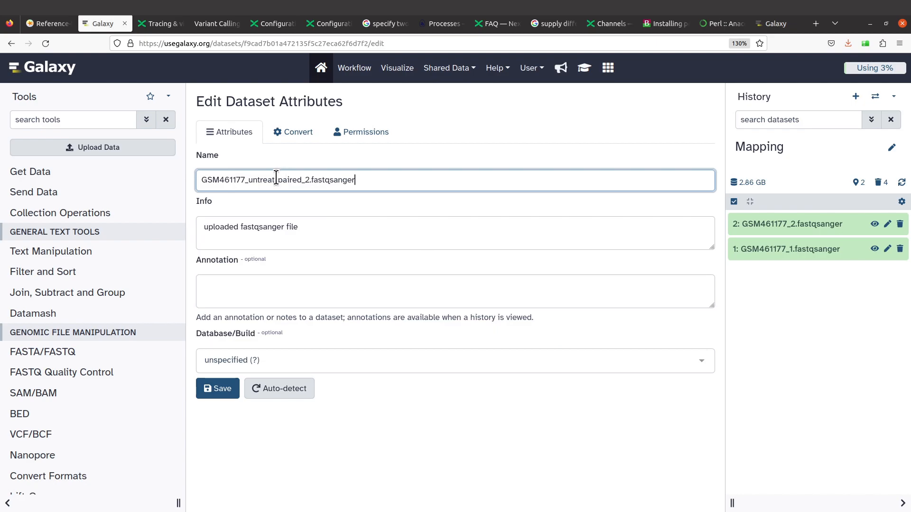
left_click(219, 392)
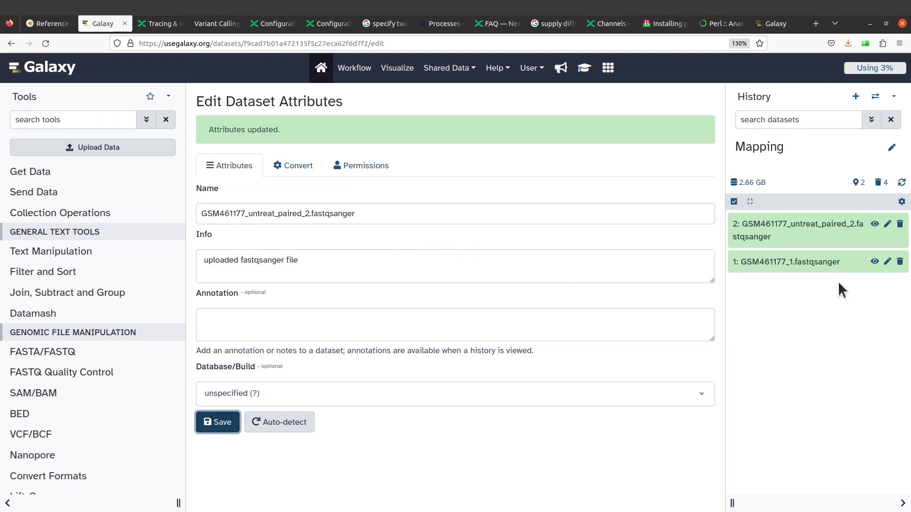
Rename dataset 1 as GSM461177_untreat_paired_1.fastqsanger, save its attributes and collapse its details
left_click(845, 261)
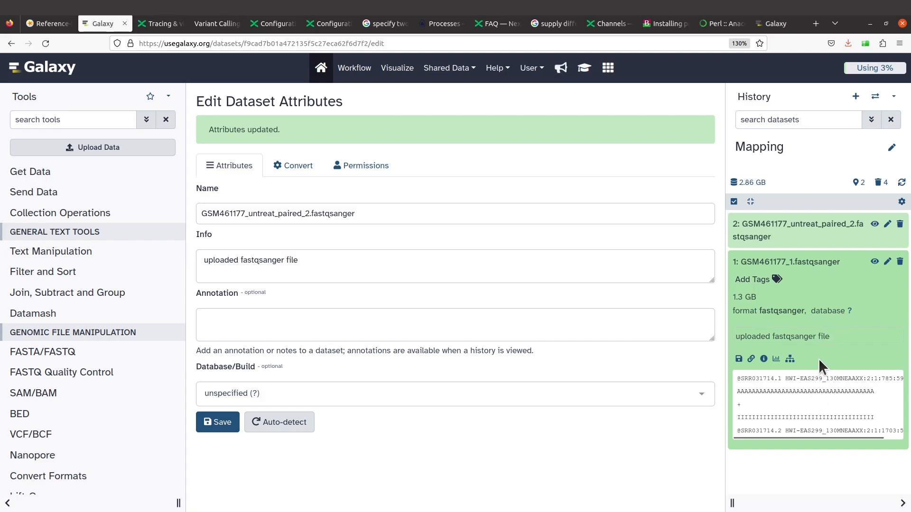
left_click(886, 266)
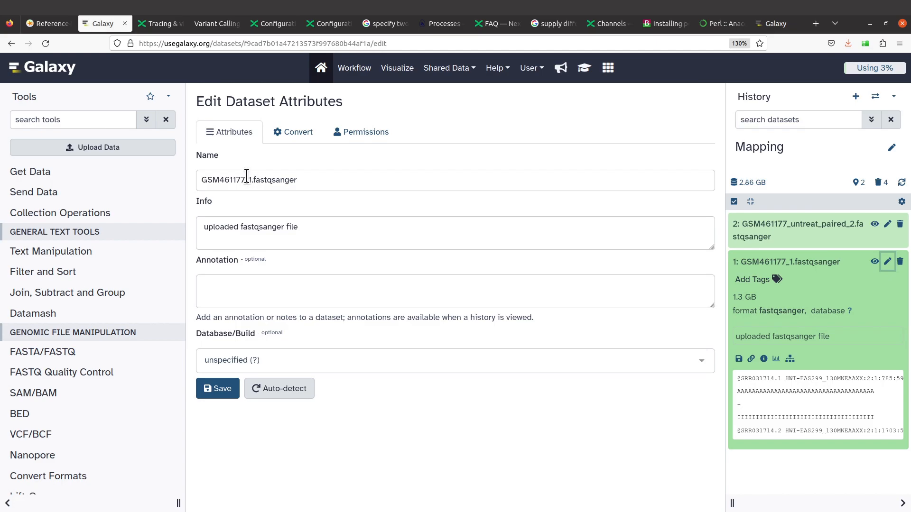
left_click(246, 177)
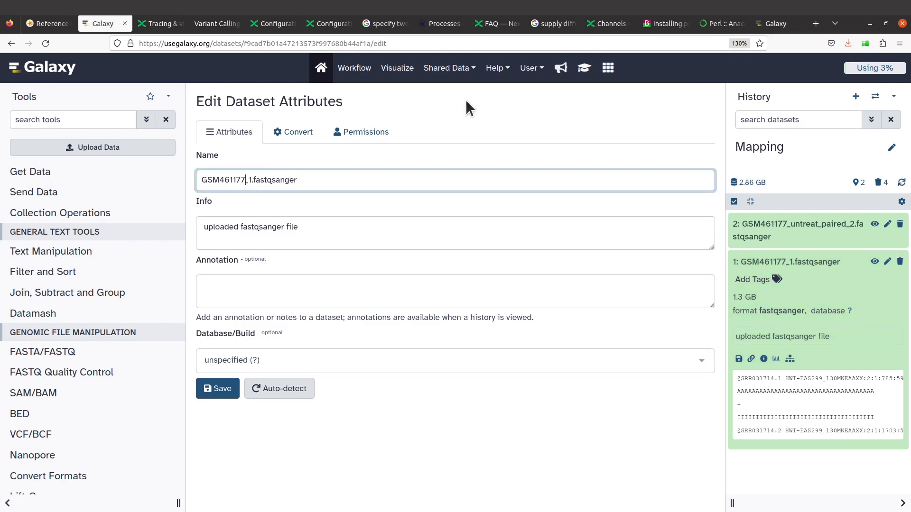
key("ctrl+v")
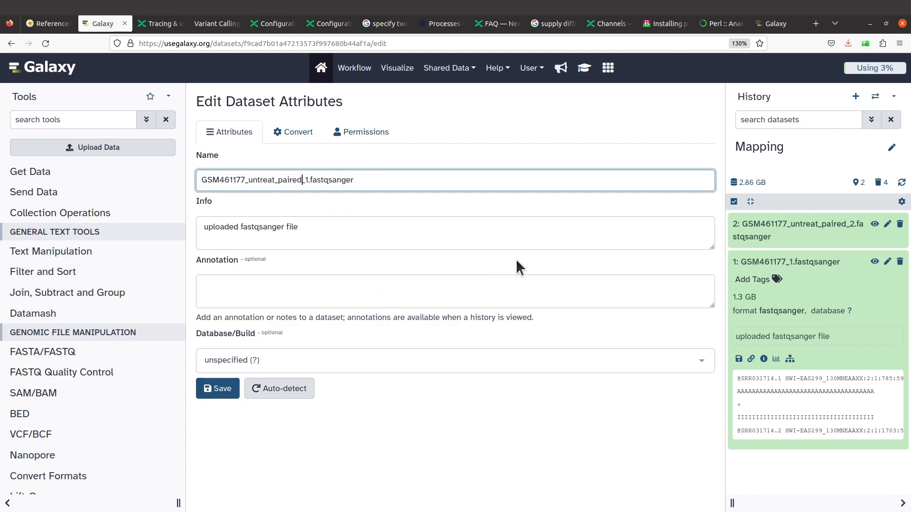
left_click(223, 392)
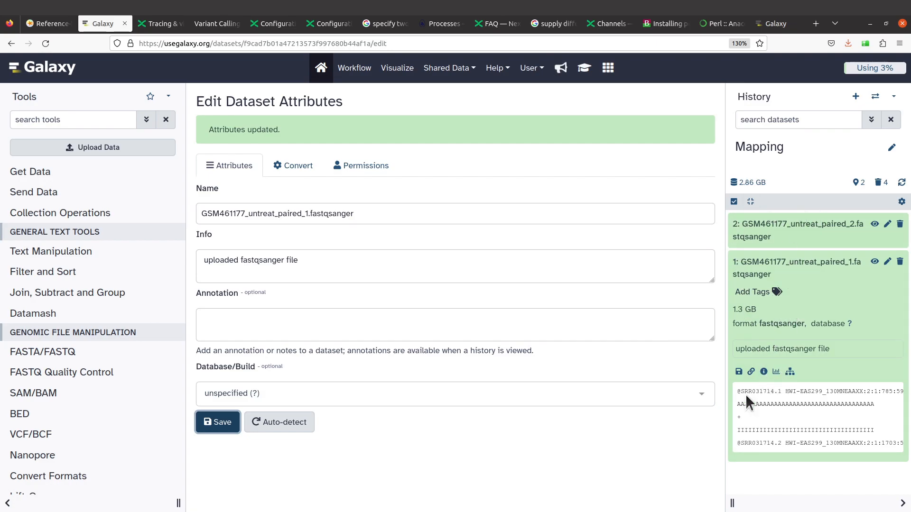
left_click(837, 263)
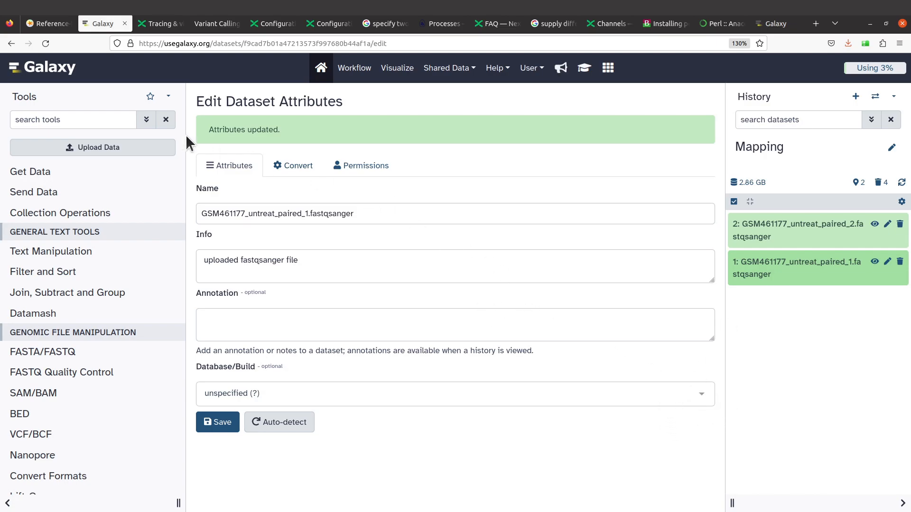
Leave the dataset attributes form and return to the Galaxy home page
right_click(47, 75)
left_click(713, 375)
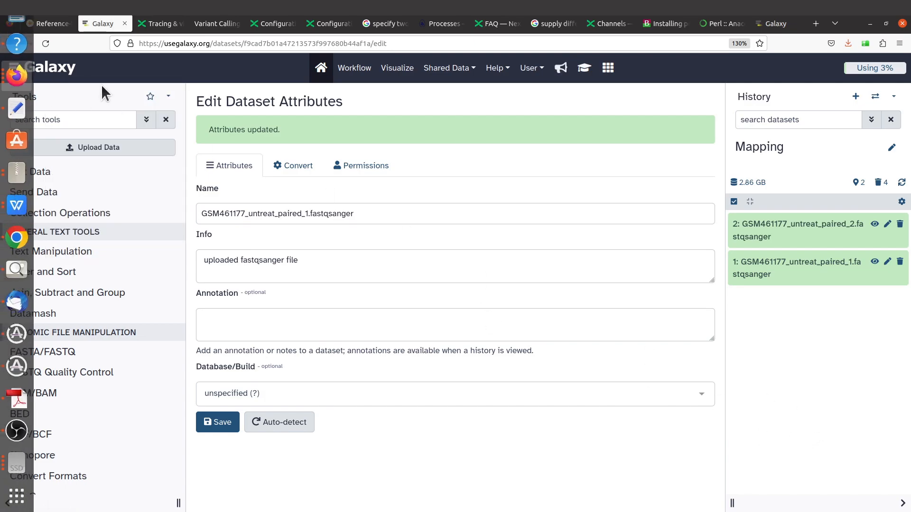
left_click(63, 72)
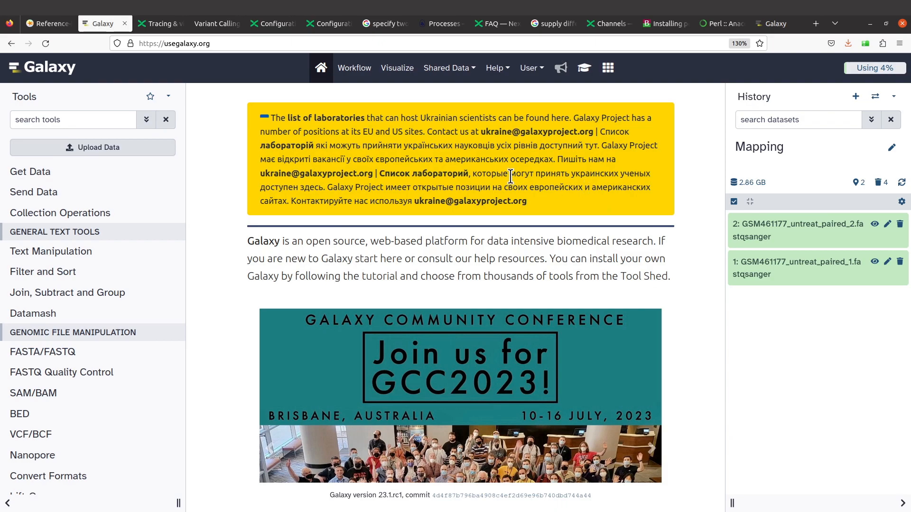
Read the tutorial's solution on how DNA sequences are stored, and its Quality control introduction
left_click(45, 20)
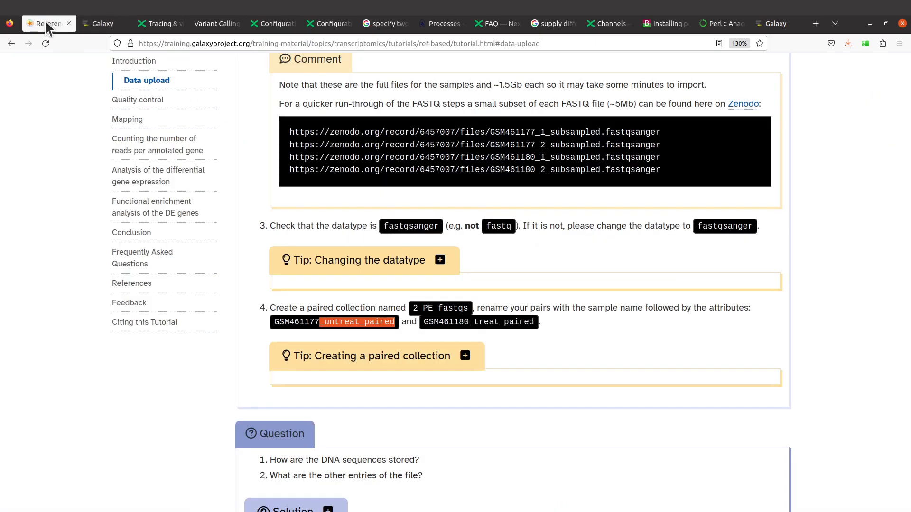
left_click(129, 405)
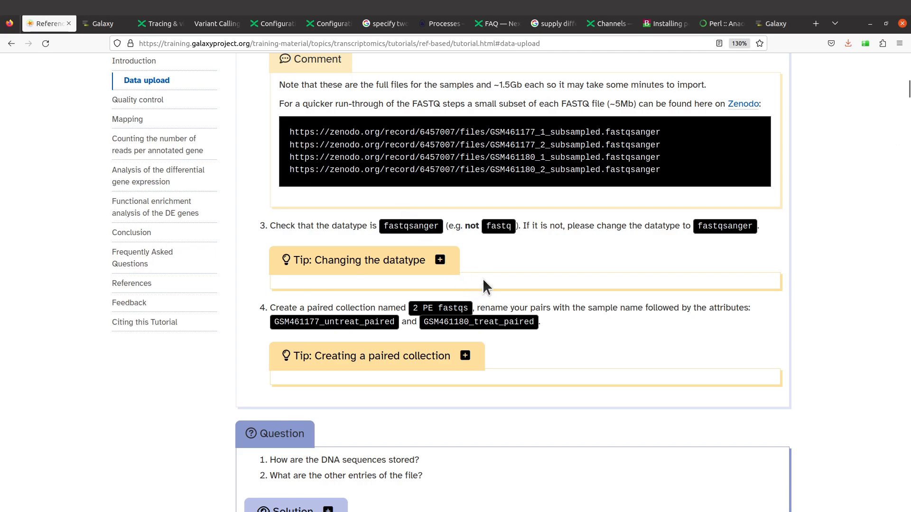
scroll(484, 180, "down", 5)
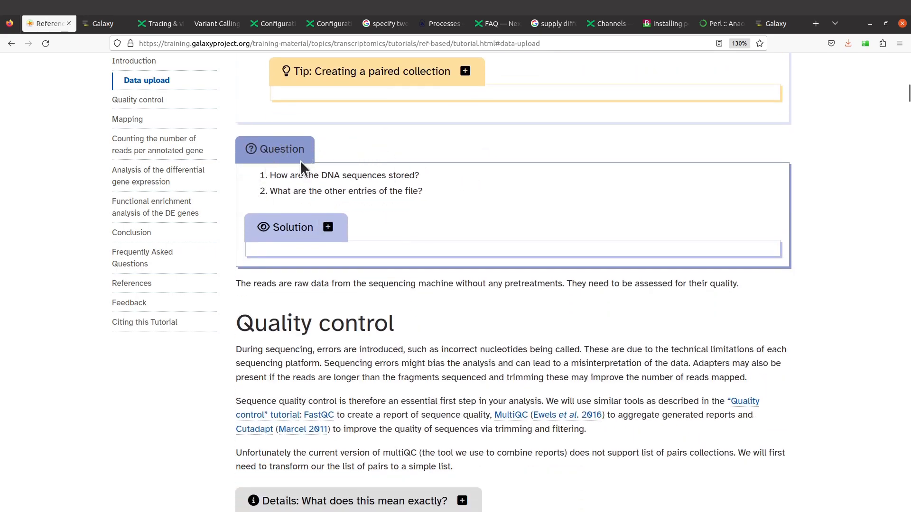
left_click(329, 228)
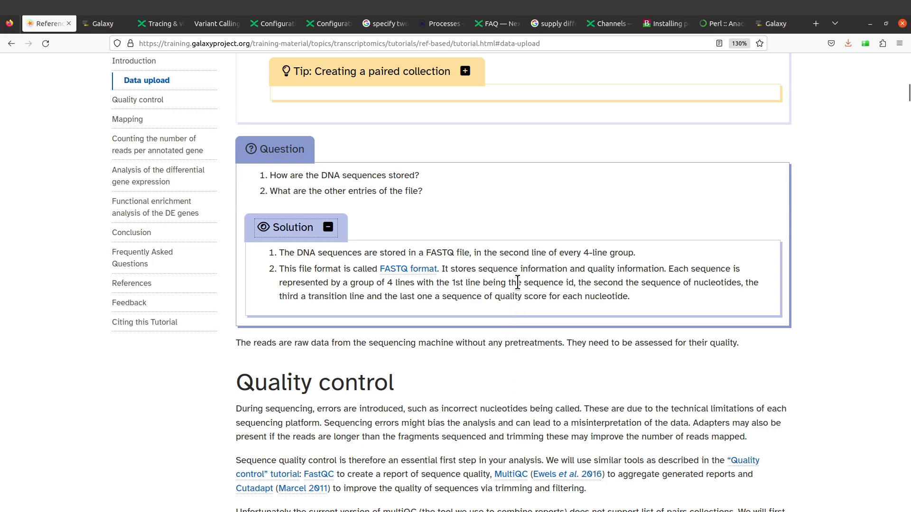
scroll(517, 284, "down", 4)
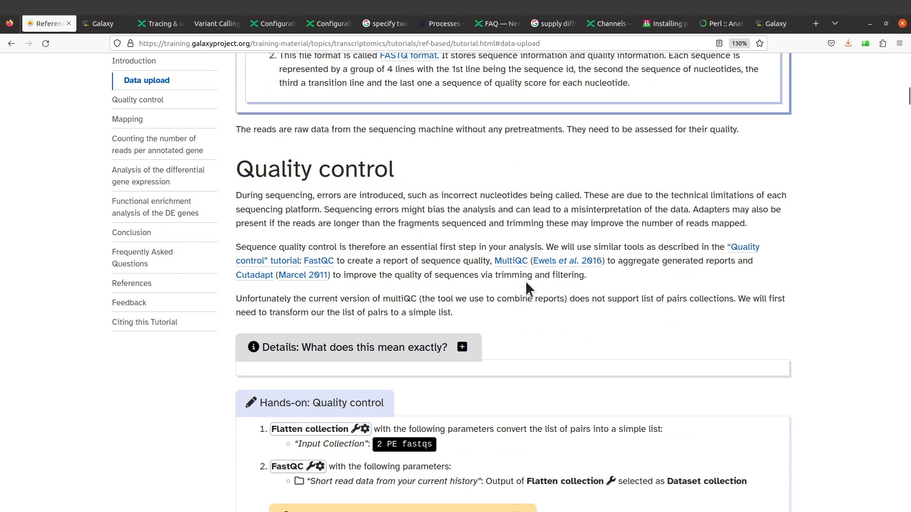
scroll(677, 482, "down", 1)
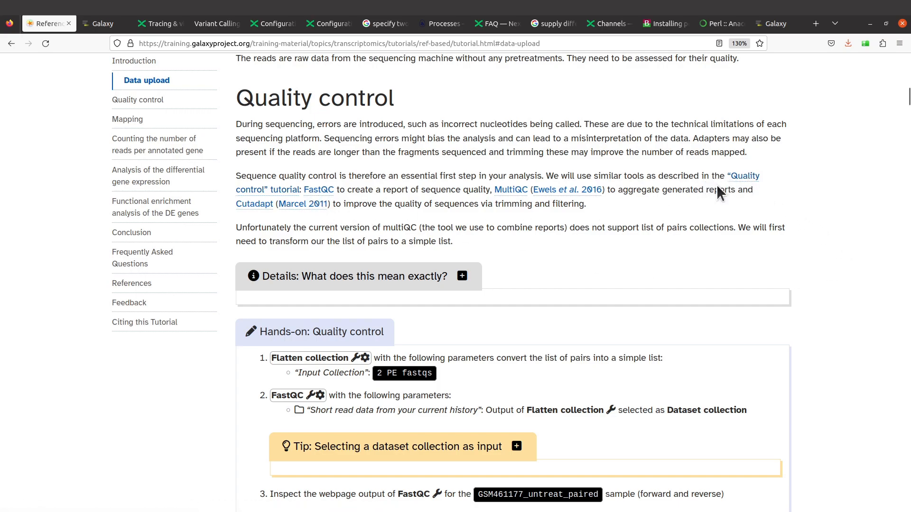
Open the linked "Quality control" tutorial in a new tab, skim its agenda, and return to the reference-based tutorial
right_click(745, 182)
left_click(762, 186)
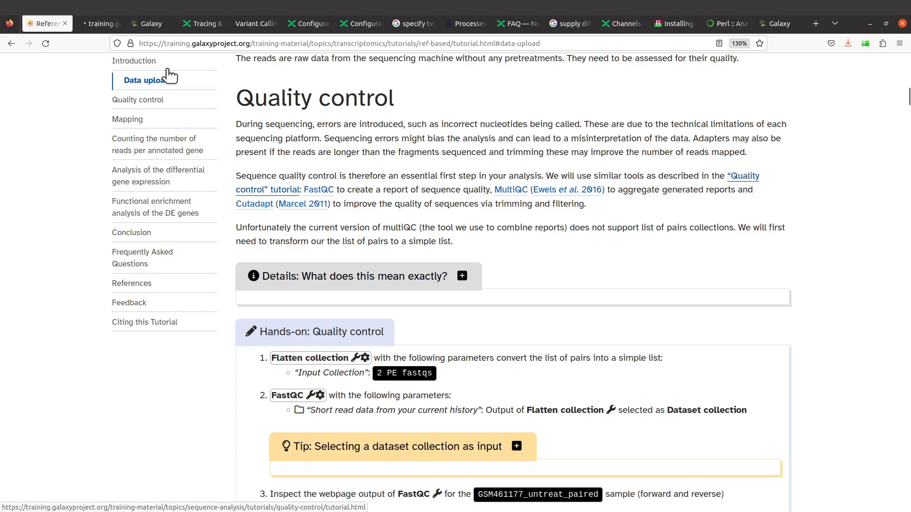
left_click(101, 26)
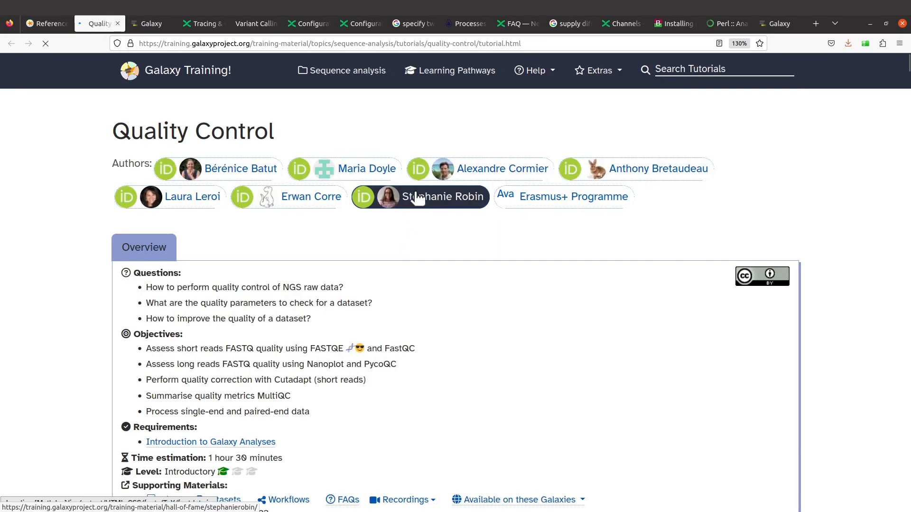
scroll(387, 316, "down", 15)
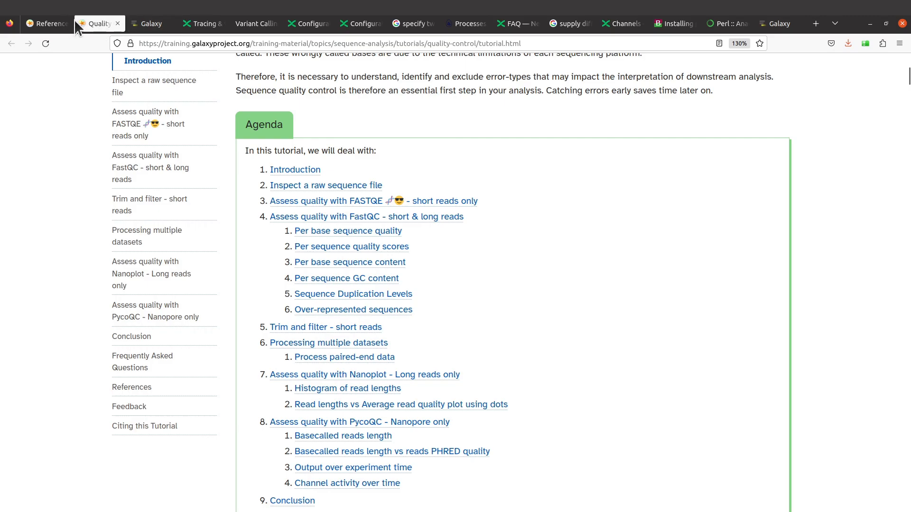
left_click(56, 21)
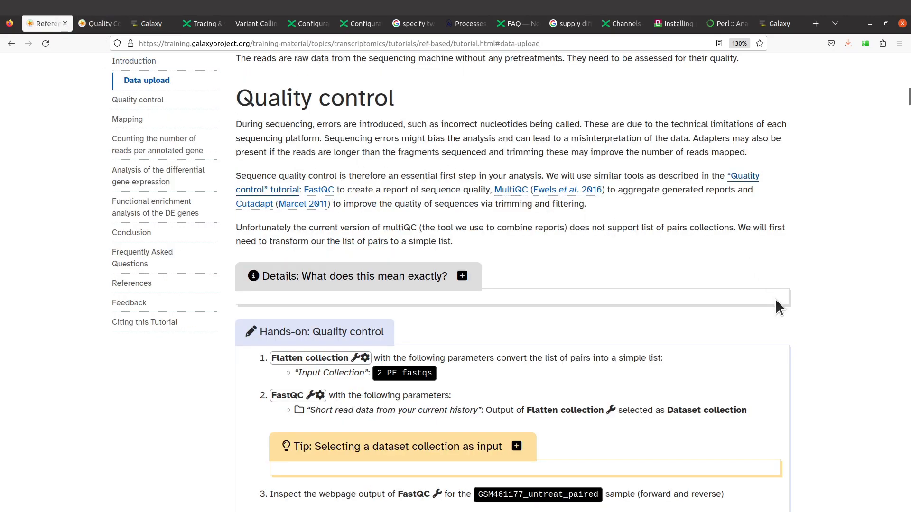
Read the tutorial's Quality control section and its hands-on instructions for Flatten collection, FastQC and MultiQC
scroll(777, 302, "up", 3)
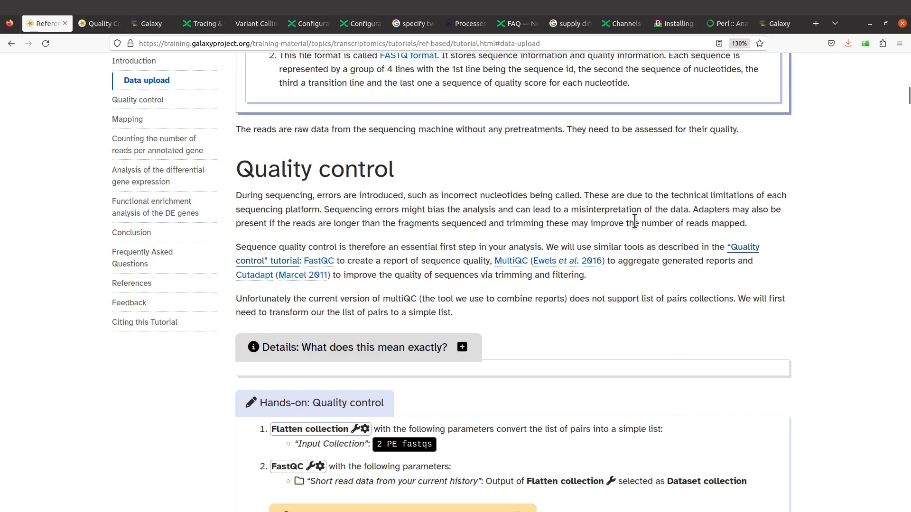
scroll(639, 323, "down", 5)
scroll(399, 171, "down", 3)
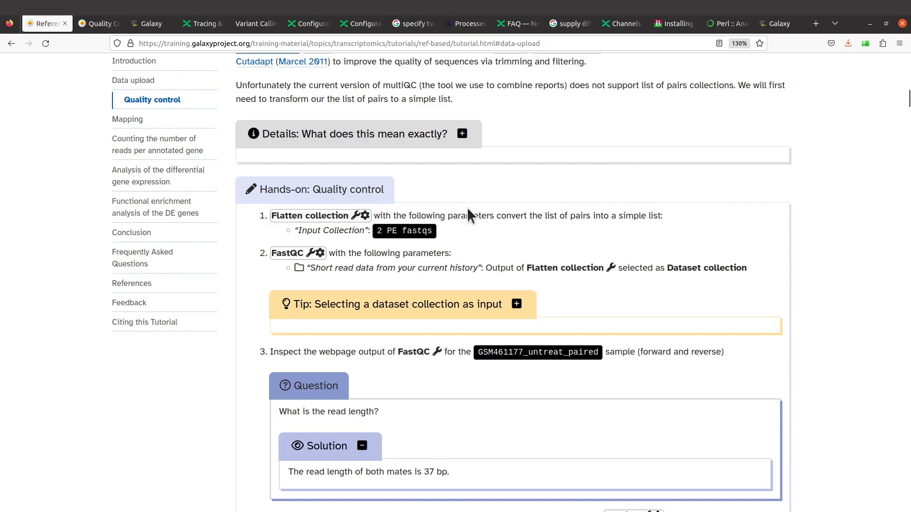
scroll(544, 215, "down", 5)
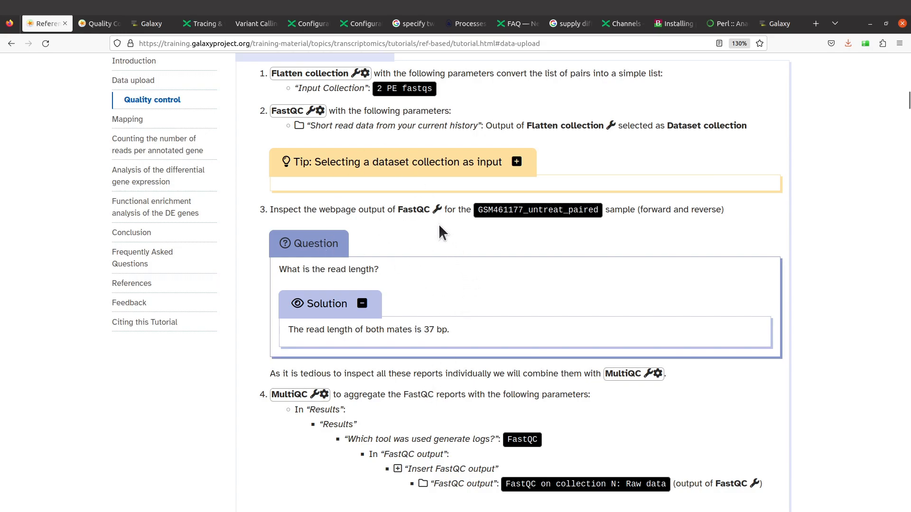
scroll(437, 223, "up", 2)
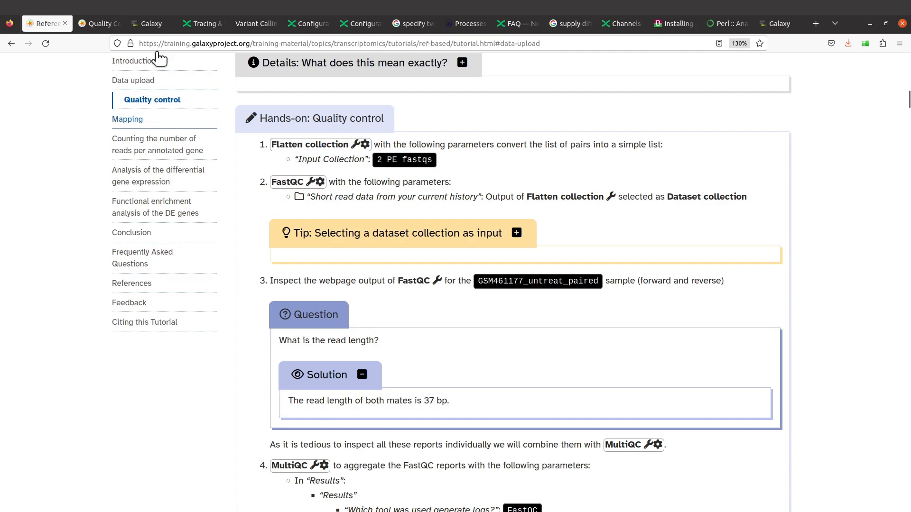
Move the Galaxy browser tab next to the reference-based tutorial tab and switch to Galaxy
left_click(102, 24)
left_click(148, 25)
left_click_drag(148, 25, 95, 25)
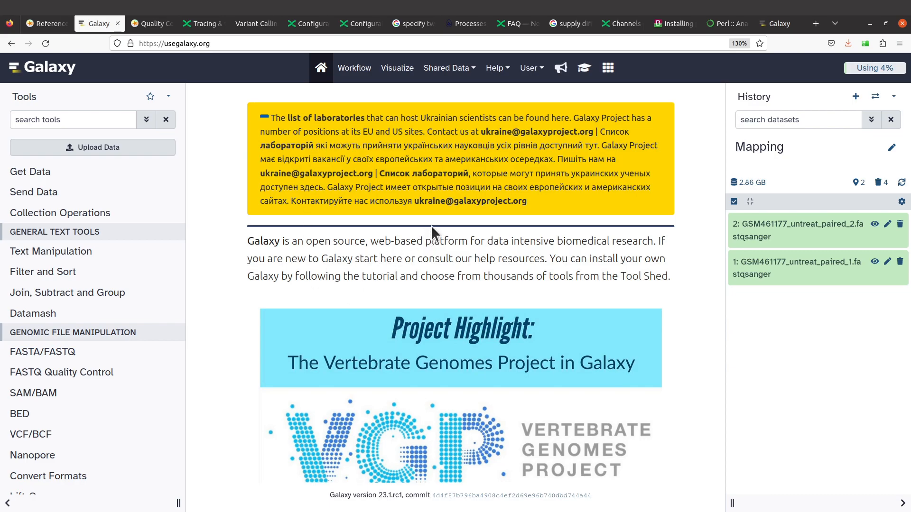
left_click(49, 24)
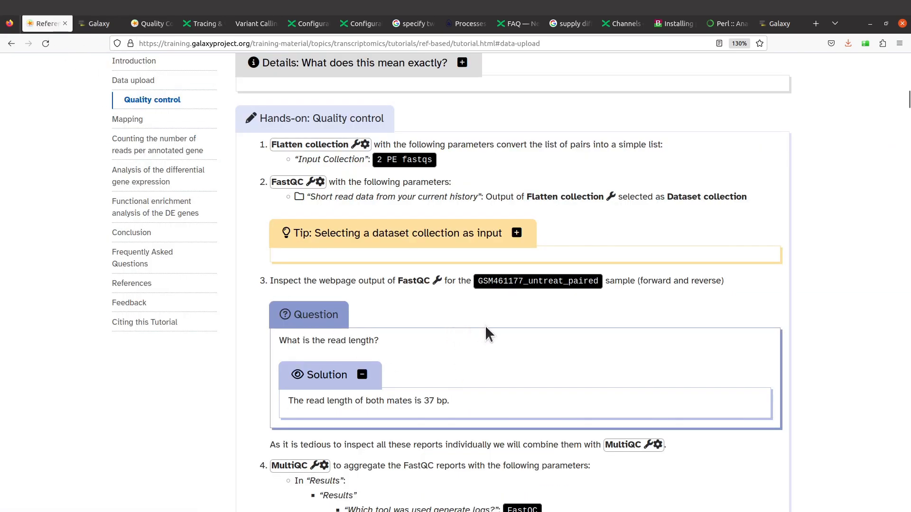
left_click(101, 26)
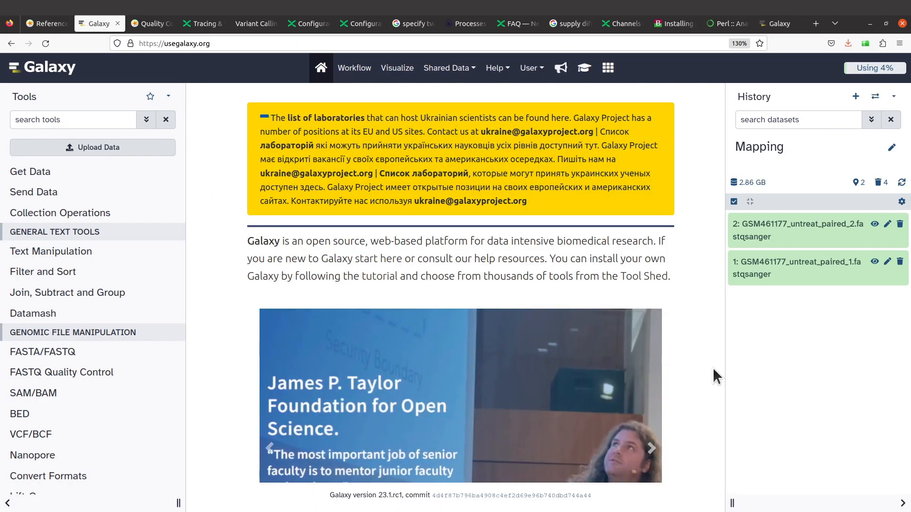
Find and open the FastQC tool, selecting both GSM461177_untreat_paired_2.fastqsanger and GSM461177_untreat_paired_1.fastqsanger as multiple raw read datasets
left_click(76, 118)
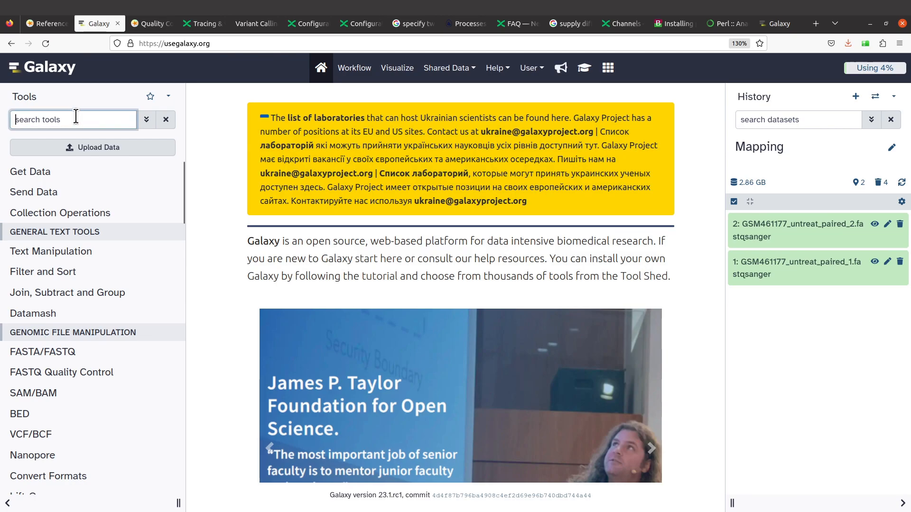
type("fastqc")
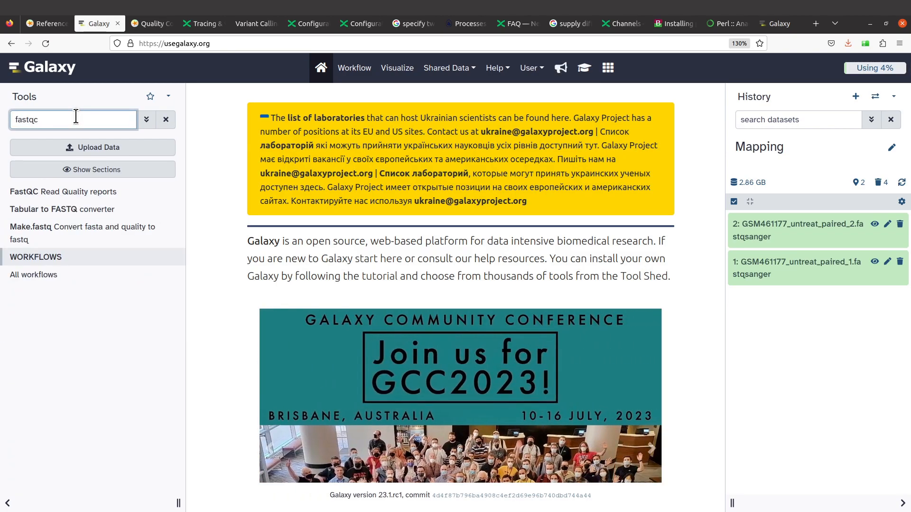
left_click(70, 196)
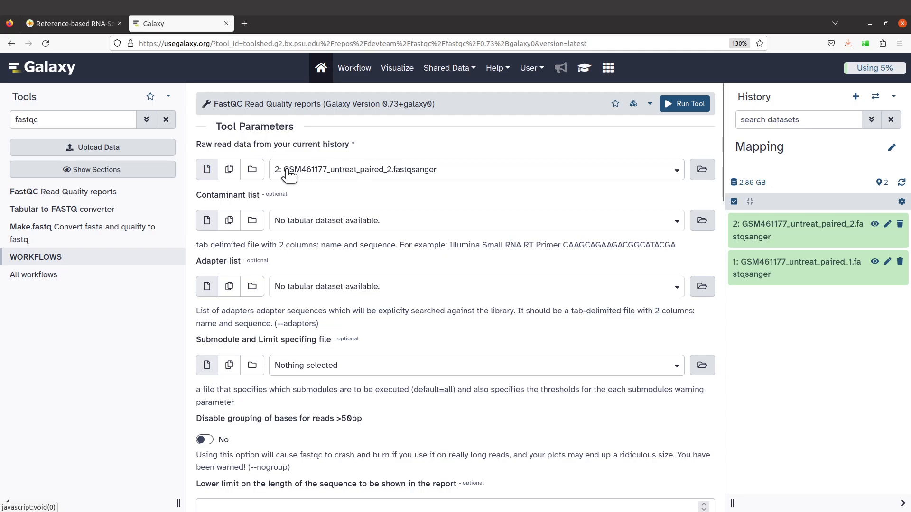
left_click(230, 171)
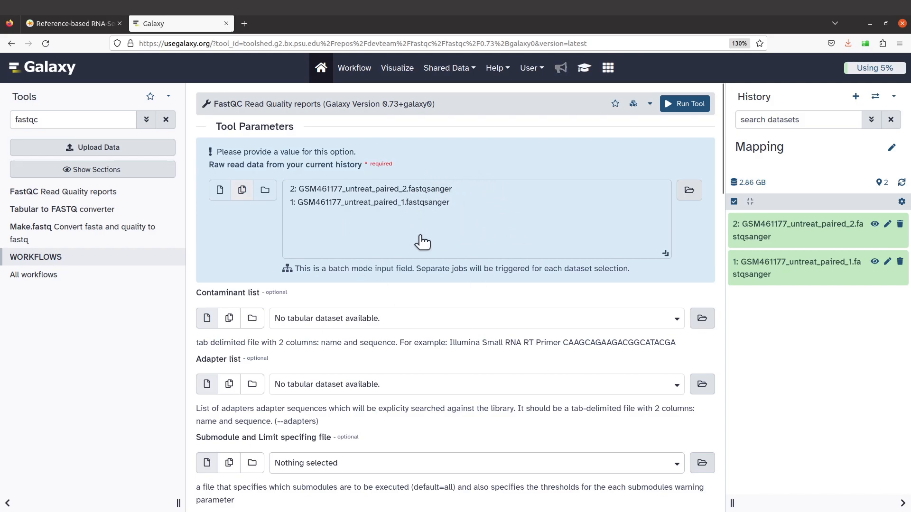
left_click(407, 189)
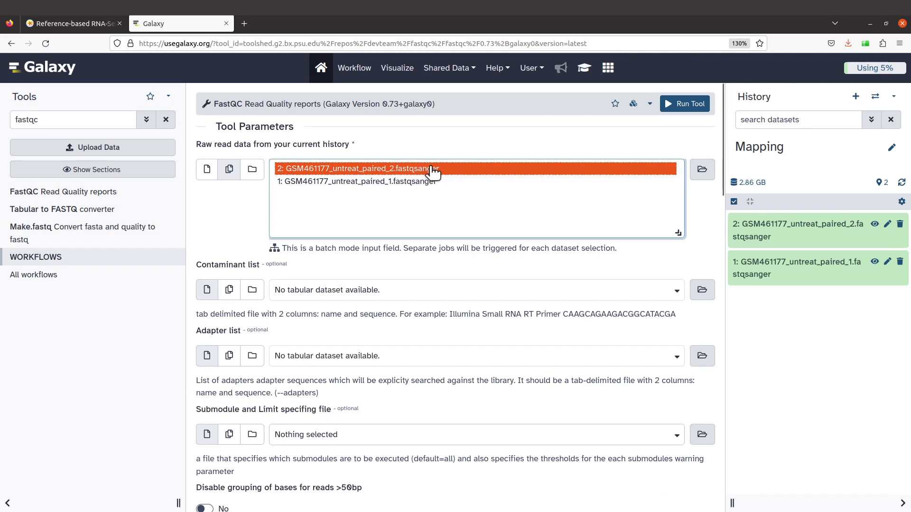
left_click(418, 182, "ctrl")
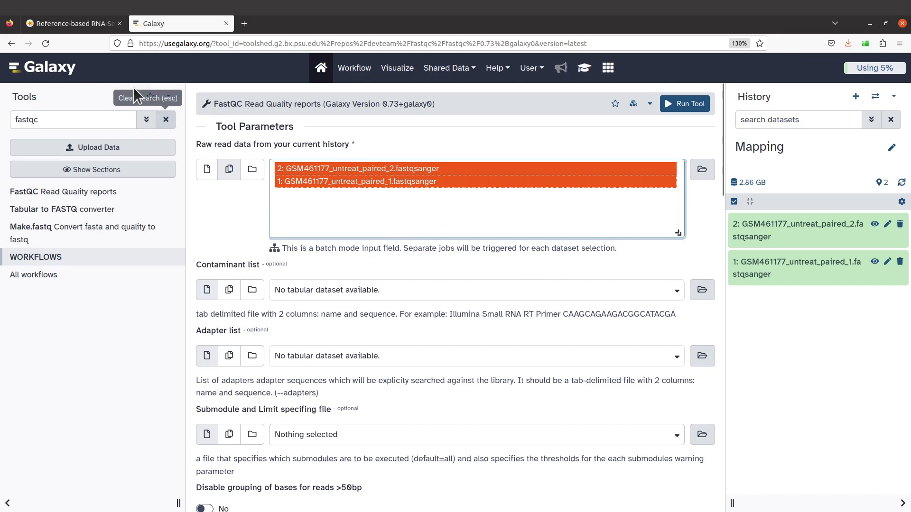
Check the FastQC input selection in Galaxy against the tutorial's Quality control hands-on instructions
left_click(85, 29)
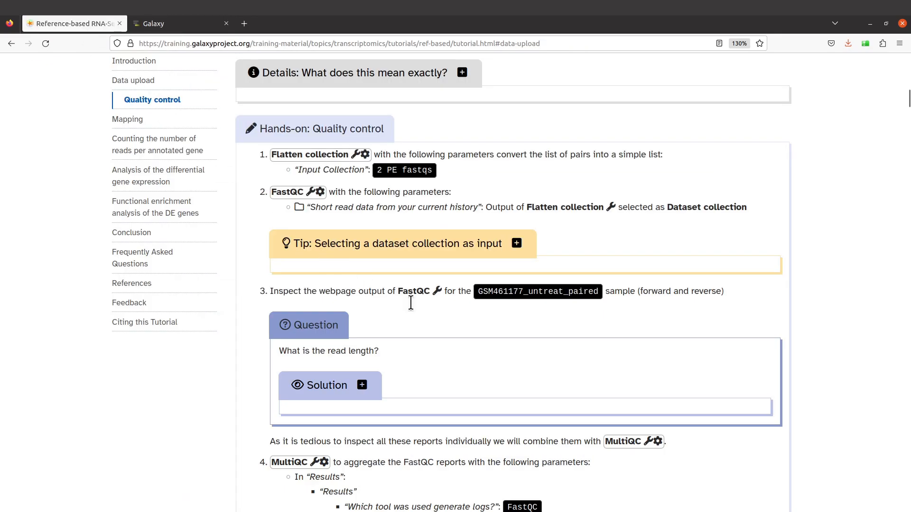
scroll(508, 343, "up", 1)
scroll(509, 343, "down", 3)
scroll(510, 343, "up", 5)
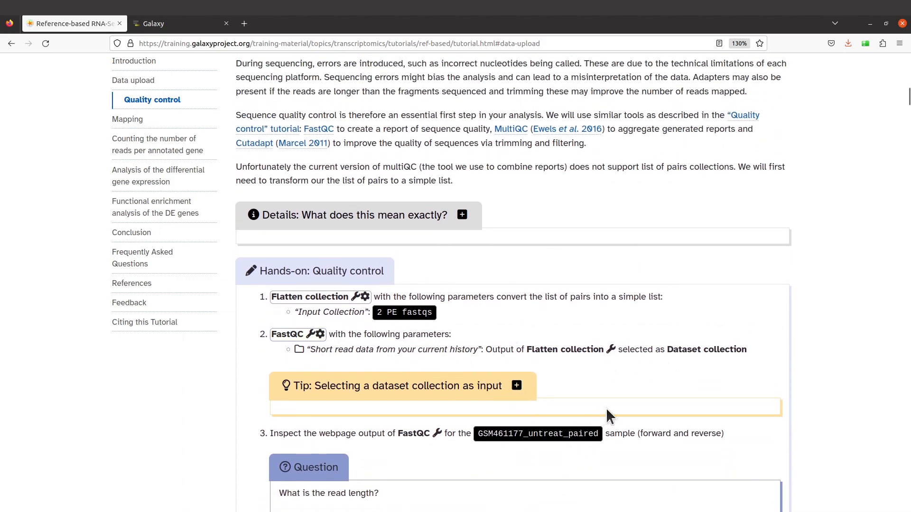
left_click(166, 22)
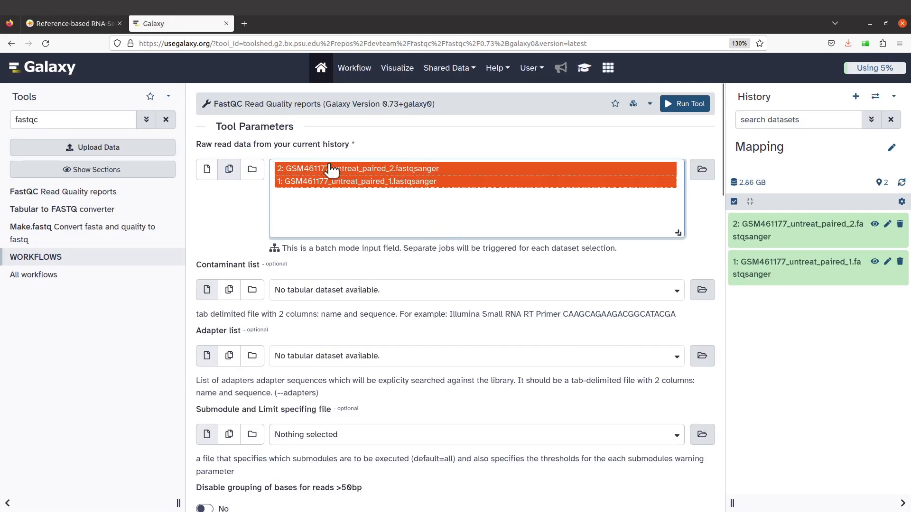
left_click(75, 25)
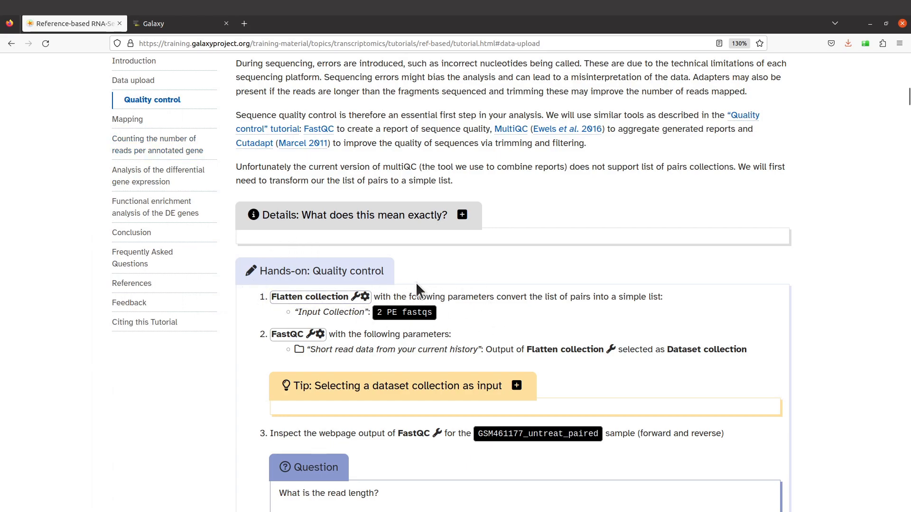
scroll(436, 293, "down", 2)
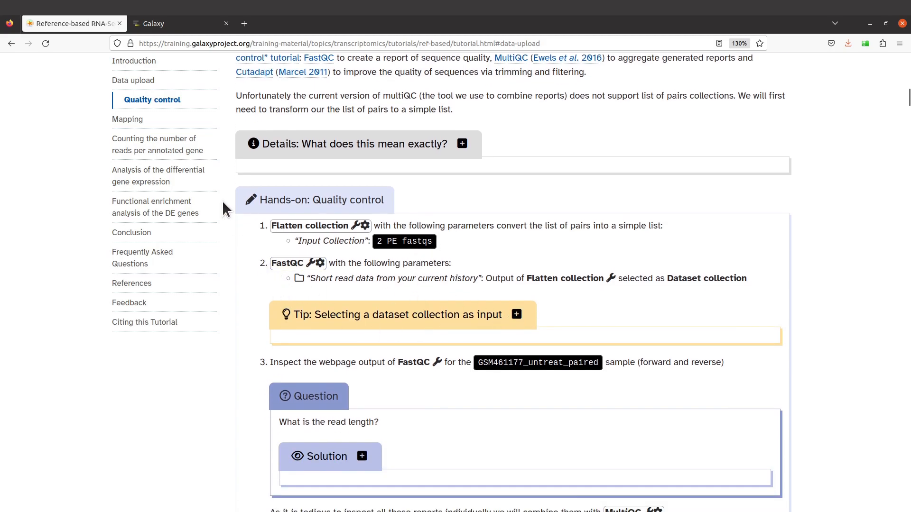
left_click(163, 23)
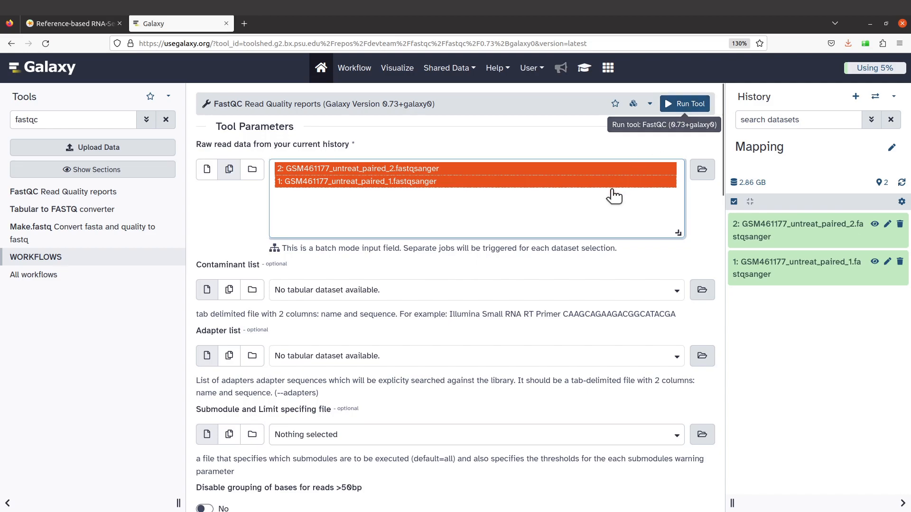
Review the remaining FastQC parameters and run the tool on both selected datasets
scroll(616, 189, "down", 5)
scroll(635, 123, "up", 2)
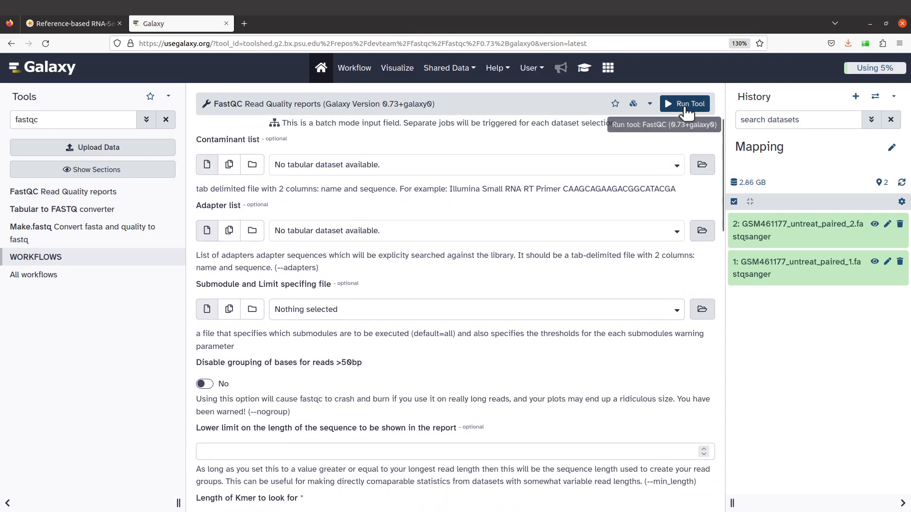
scroll(583, 303, "down", 10)
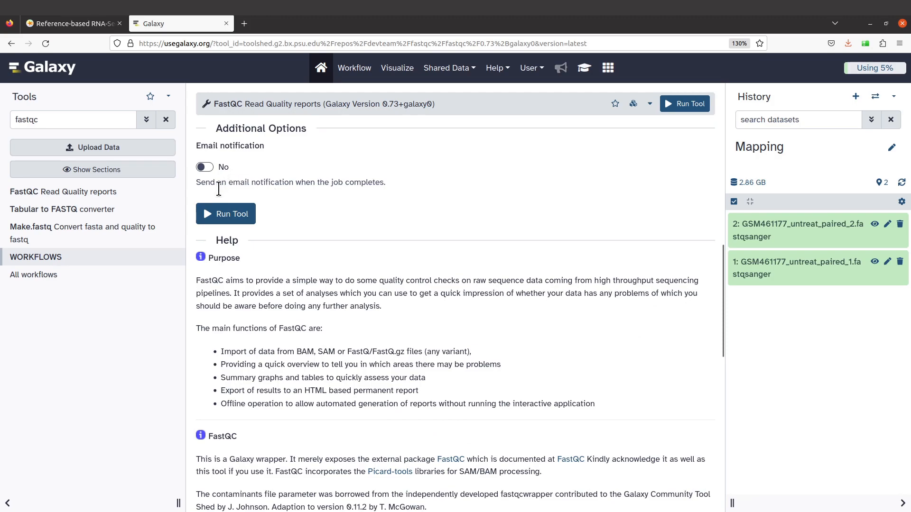
scroll(625, 275, "up", 13)
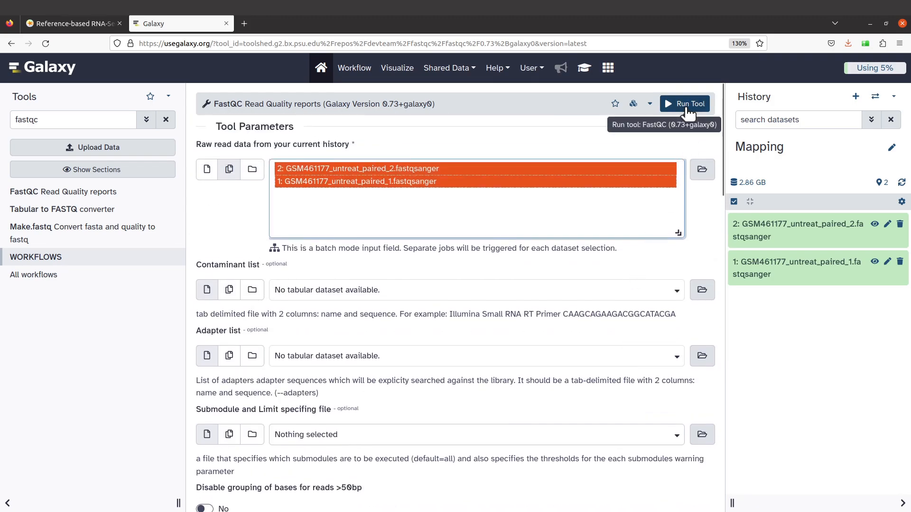
left_click(685, 109)
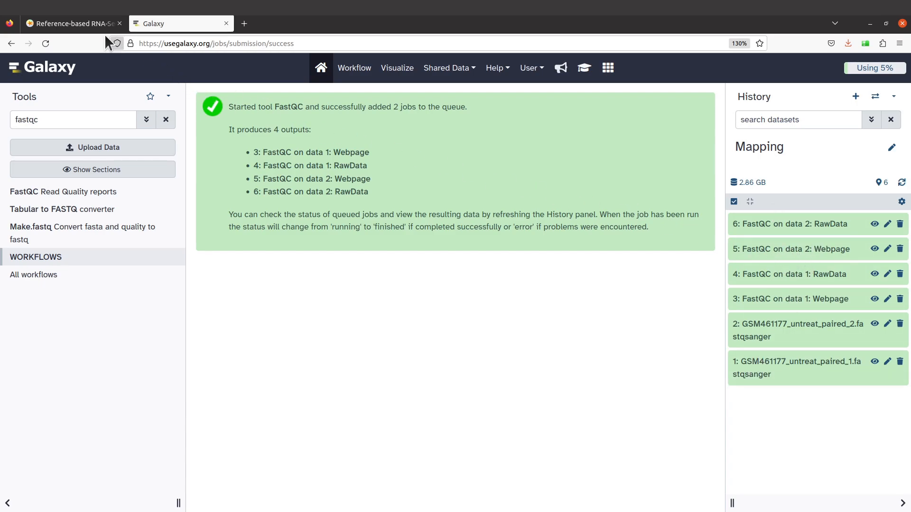
Reveal the solution to the tutorial's read length question in the Quality control hands-on
left_click(83, 24)
scroll(605, 456, "down", 3)
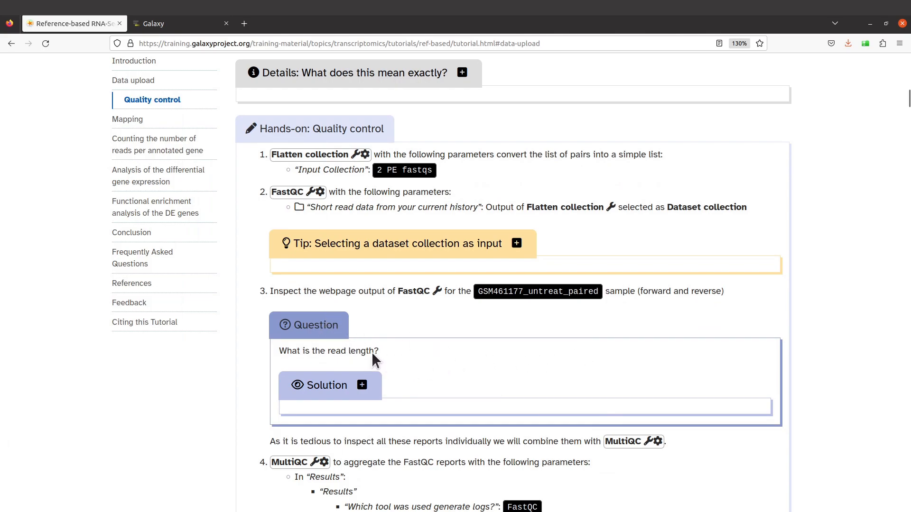
scroll(389, 363, "down", 3)
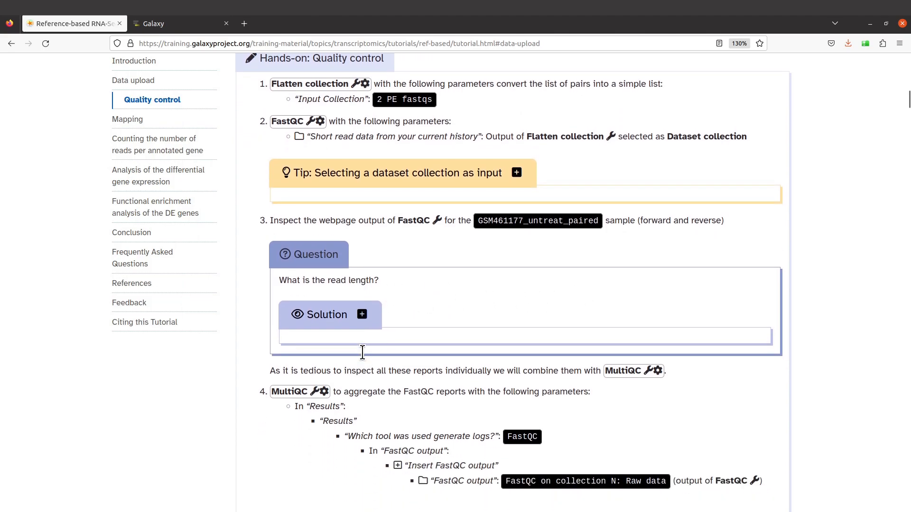
left_click(362, 314)
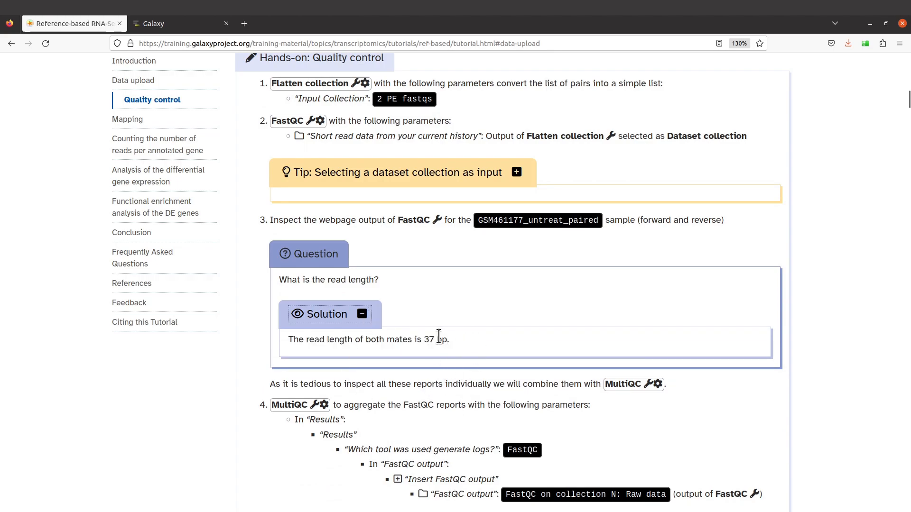
Download Galaxy's "FastQC on data 1: Webpage" output into the mapping folder as Read1_FastQC_on_data_1__Webpage.zip
left_click(176, 25)
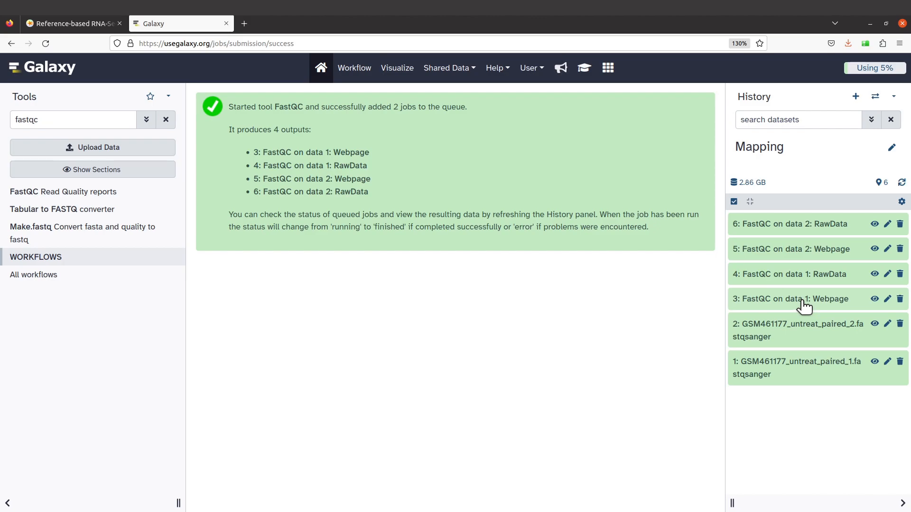
left_click(761, 300)
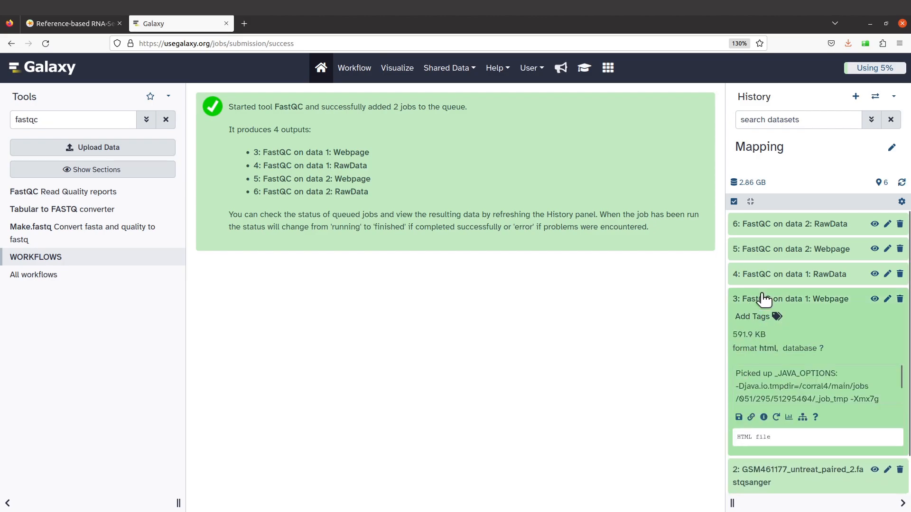
left_click(790, 299)
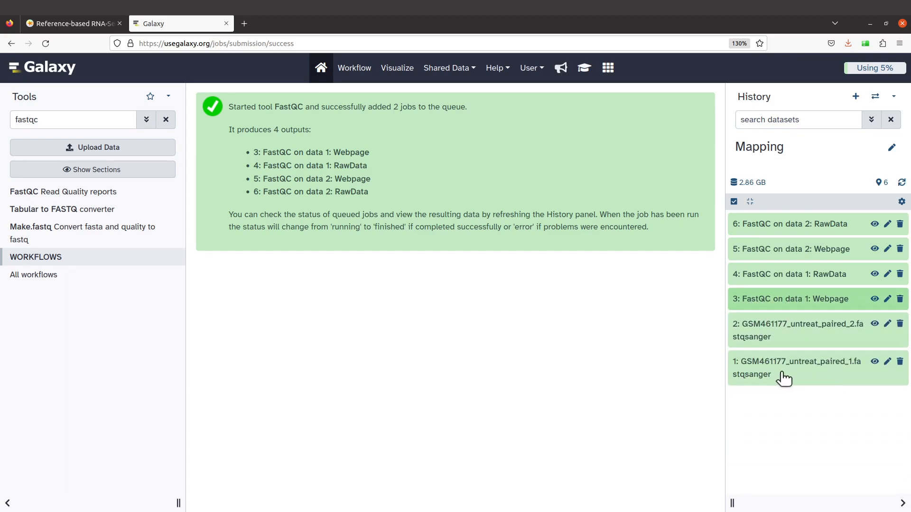
left_click(802, 300)
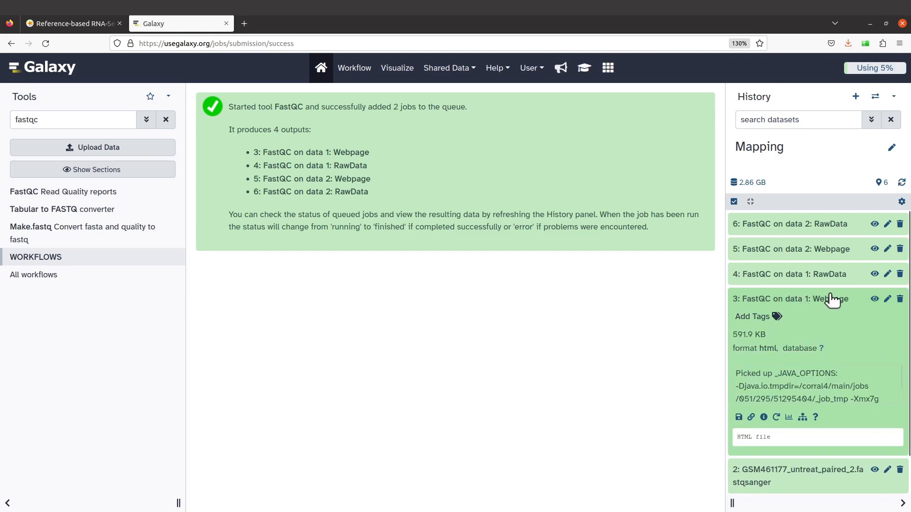
left_click(738, 418)
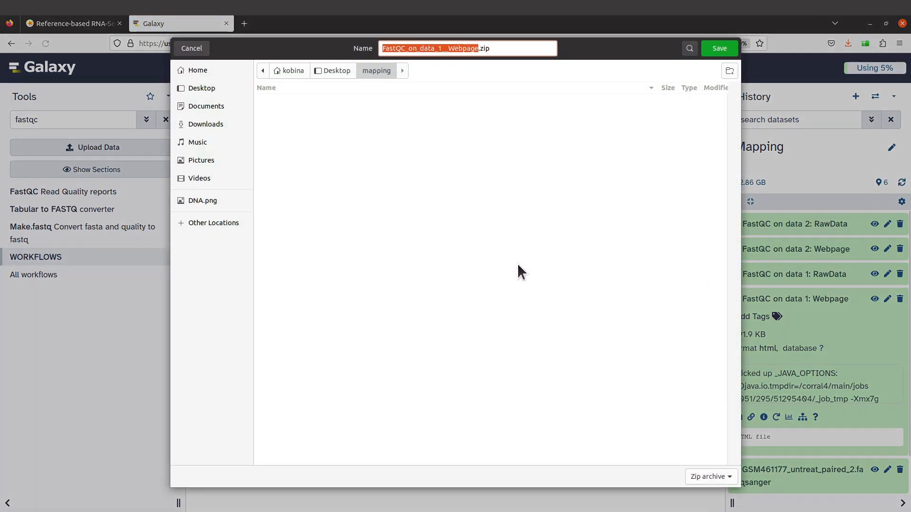
left_click(382, 48)
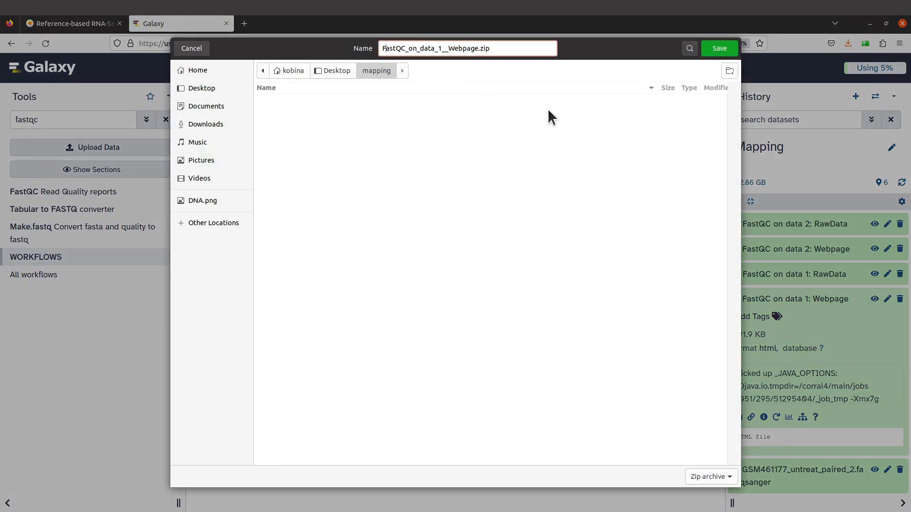
type("Read1")
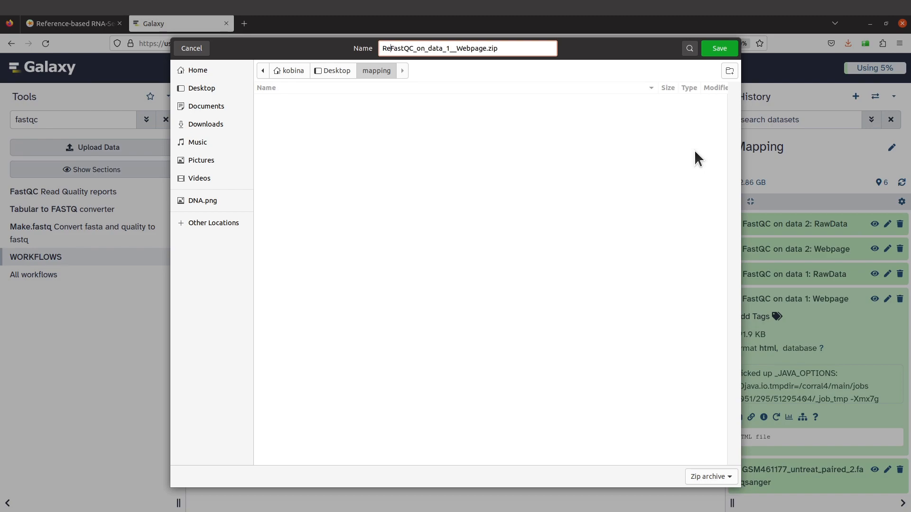
type("_")
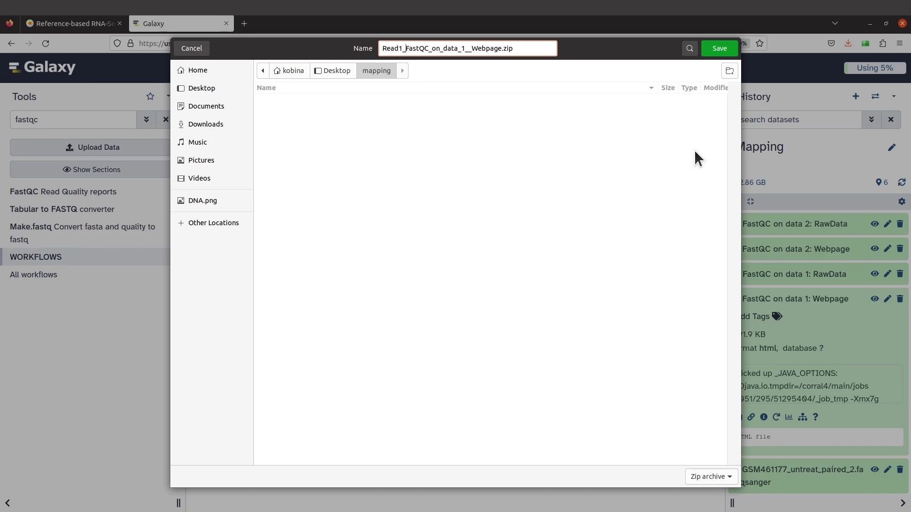
left_click(712, 52)
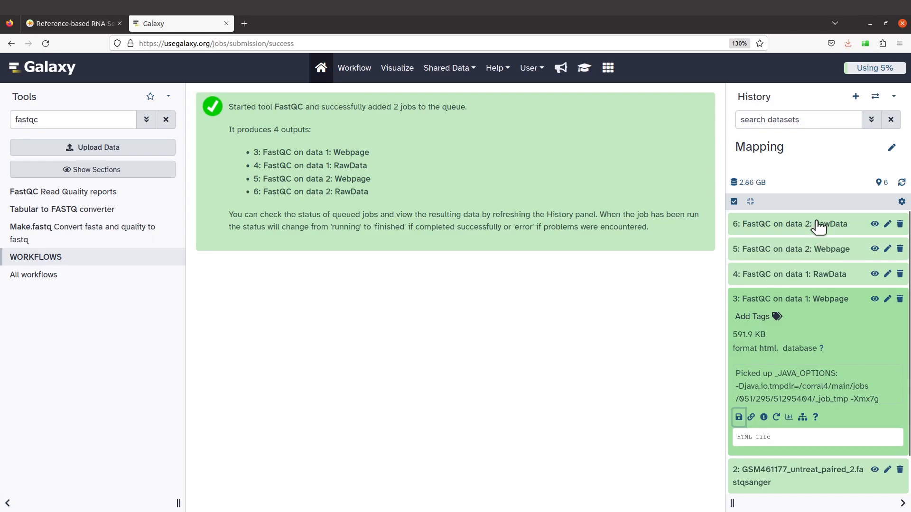
Download the "FastQC on data 2: Webpage" output into the mapping folder as Read2_FastQC_on_data_2__Webpage.zip
left_click(808, 250)
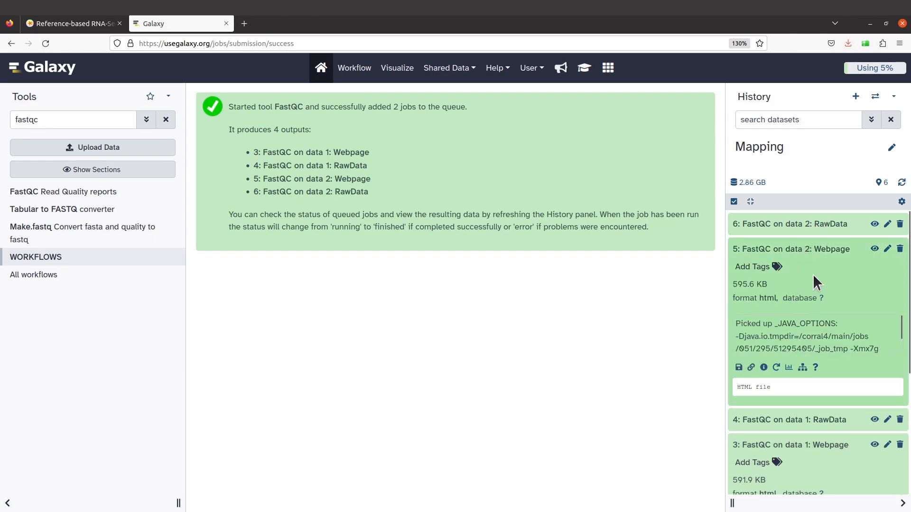
left_click(738, 367)
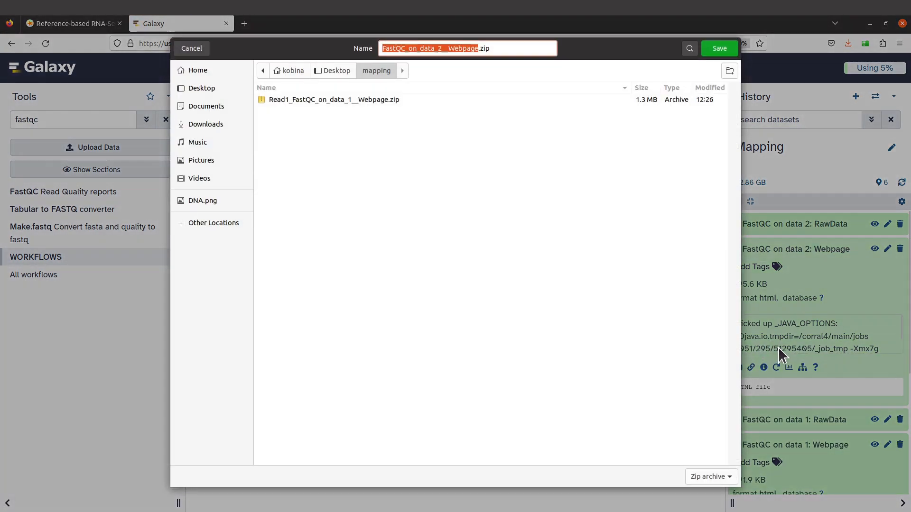
key("Home")
type("Read2")
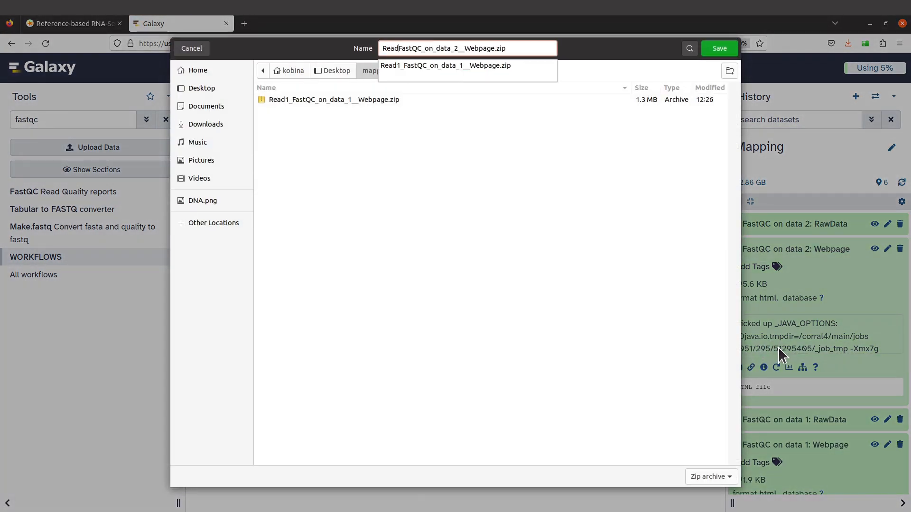
type("_")
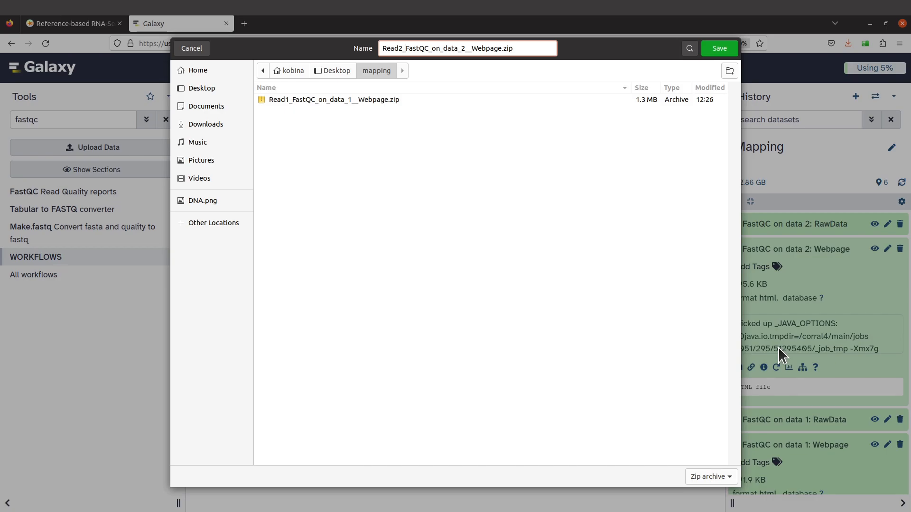
left_click(720, 48)
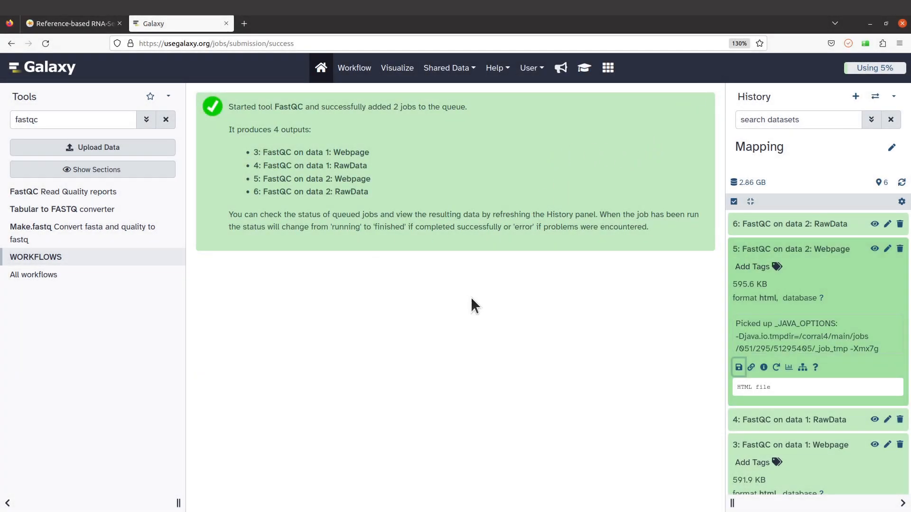
In the file manager's mapping folder, extract GSM461177_untreat_paired_1_fastqsanger_fastqc.html from Read1_FastQC_on_data_1__Webpage.zip into that folder
left_click(17, 95)
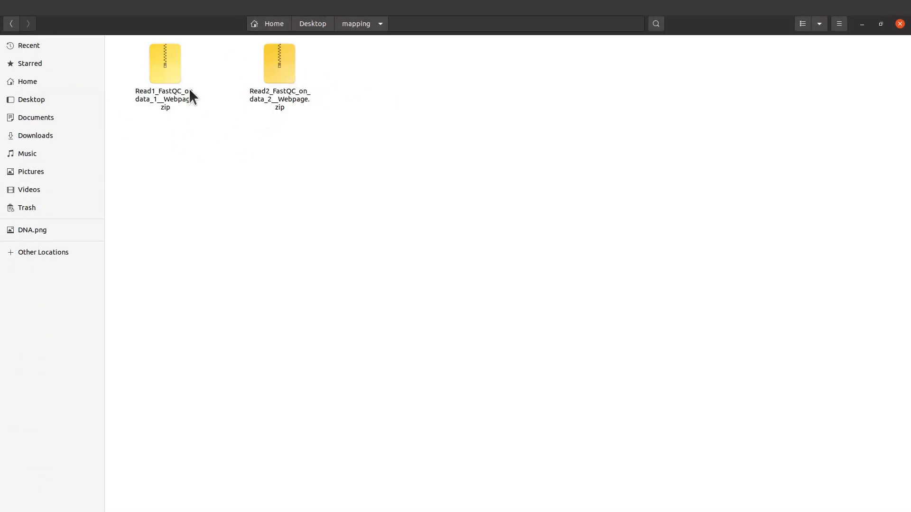
double_click(174, 81)
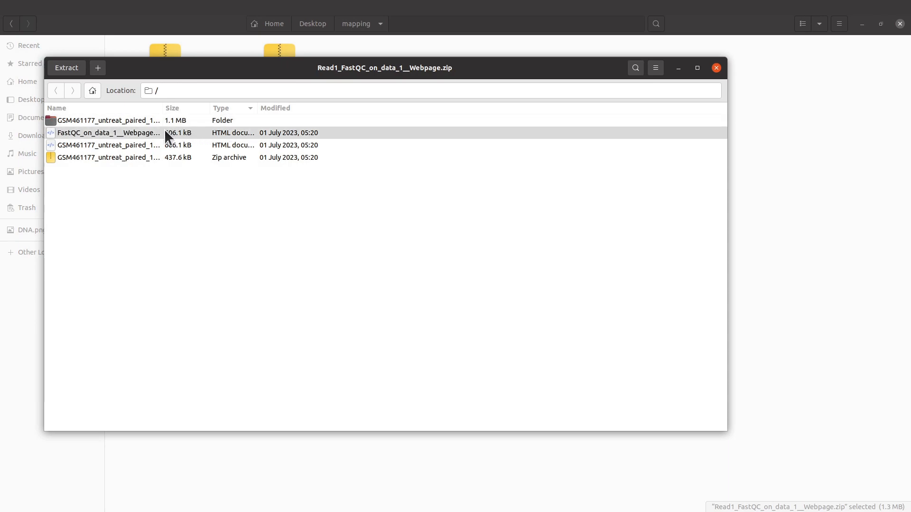
left_click_drag(155, 90, 355, 171)
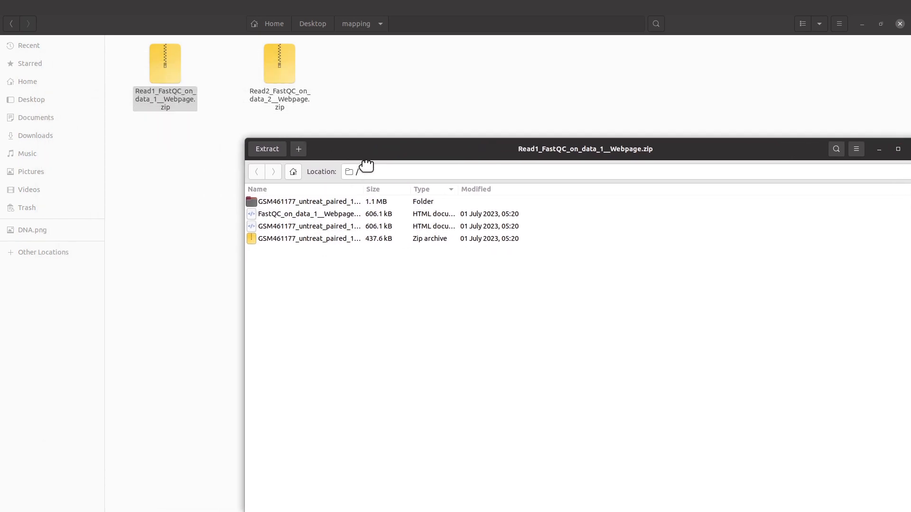
left_click(314, 226)
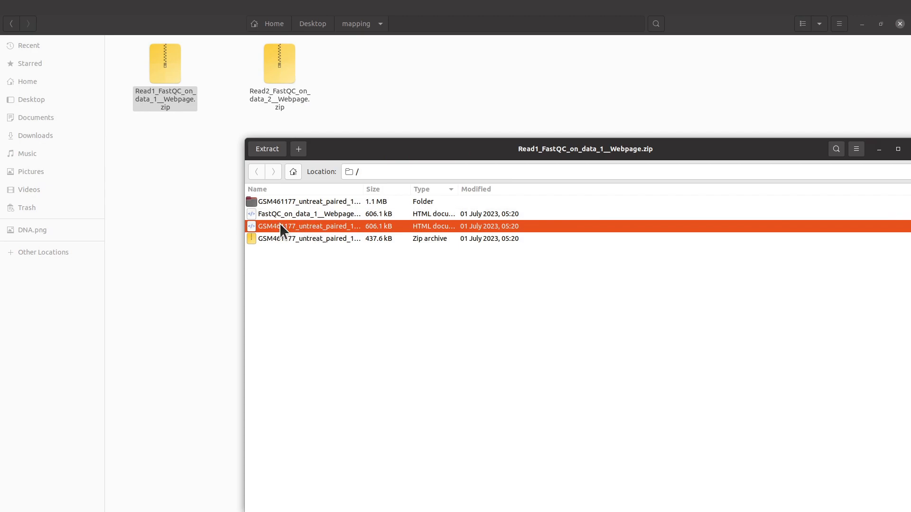
left_click_drag(279, 226, 352, 106)
left_click(160, 103)
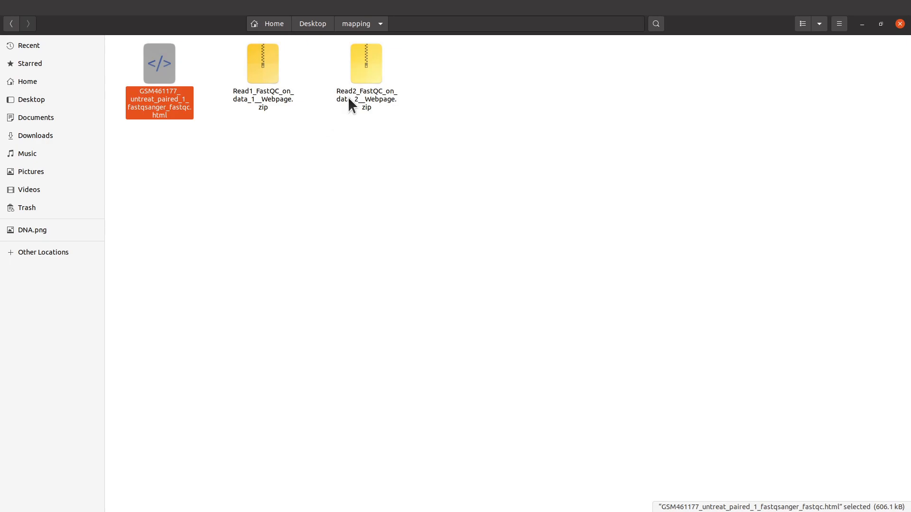
Extract GSM461177_untreat_paired_2_fastqsanger_fastqc.html from Read2_FastQC_on_data_2__Webpage.zip into the mapping folder
double_click(364, 82)
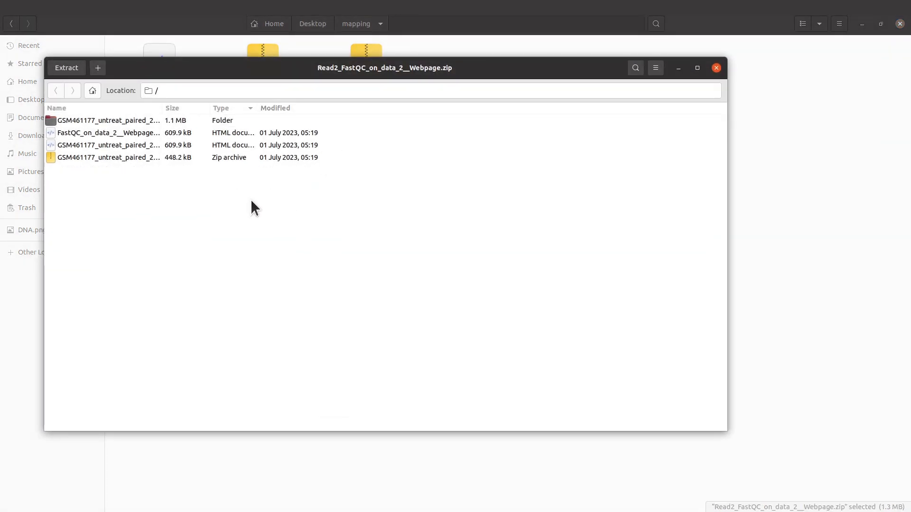
left_click(94, 146)
left_click_drag(130, 69, 389, 186)
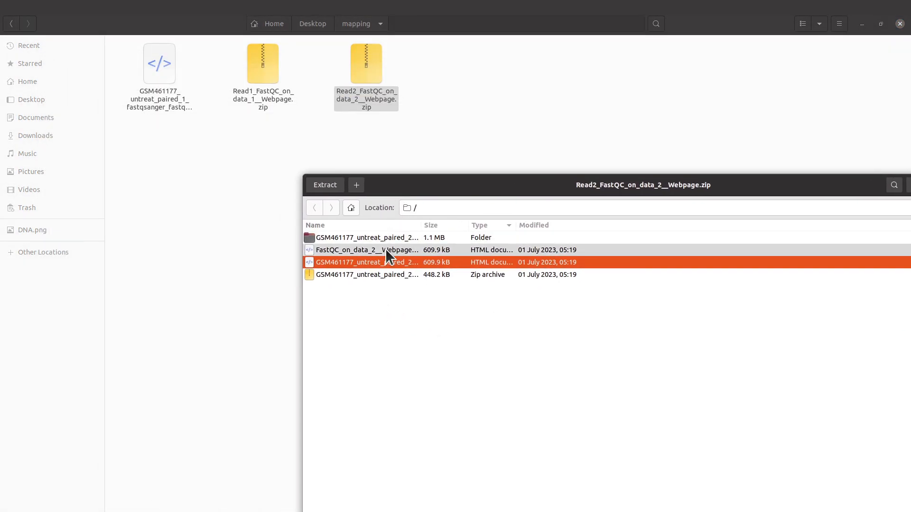
left_click_drag(351, 262, 387, 149)
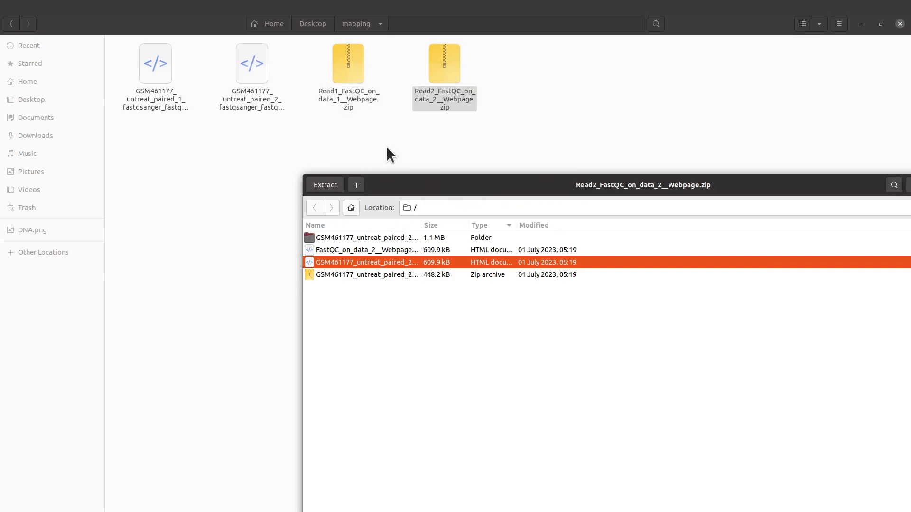
left_click(274, 155)
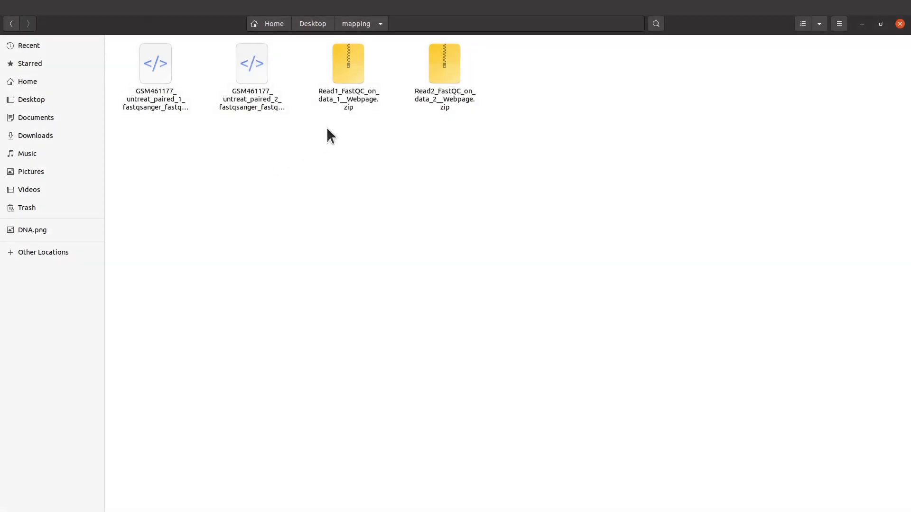
Open both extracted GSM461177 FastQC HTML reports, paired_1 and paired_2, in Firefox
double_click(164, 94)
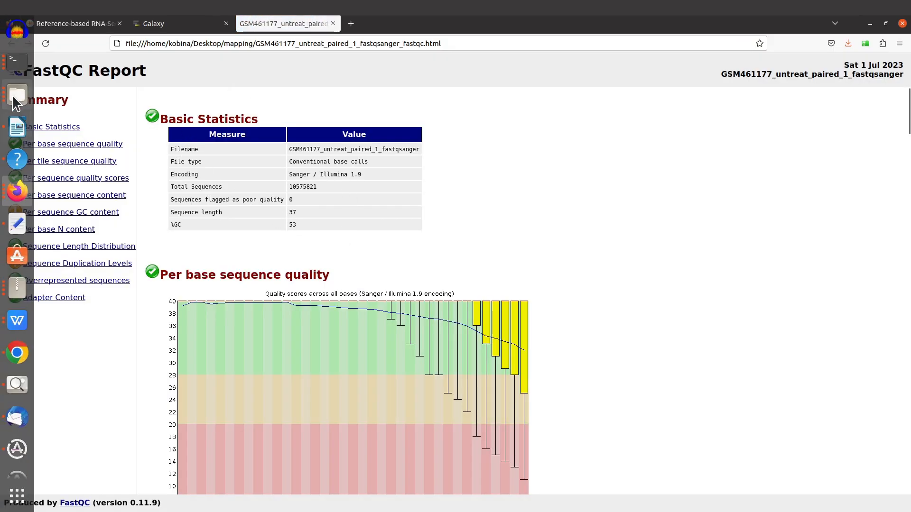
left_click(14, 95)
double_click(252, 104)
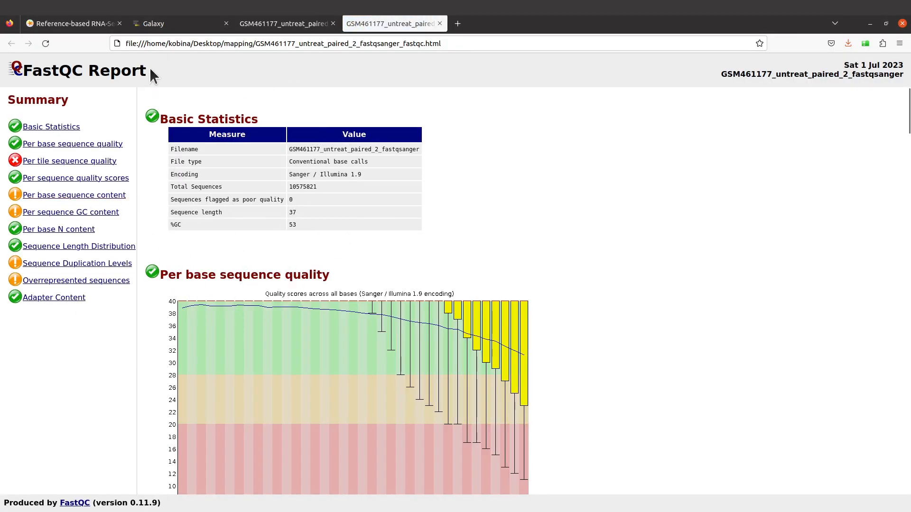
Check the sequence length in both FastQC reports against the tutorial's read length solution and view the paired_2 per base sequence quality
left_click(93, 23)
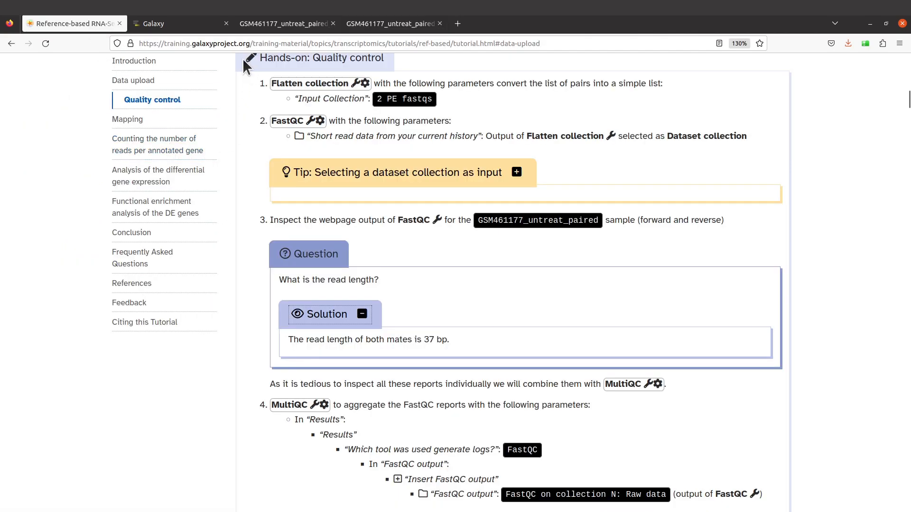
left_click(179, 27)
left_click(260, 26)
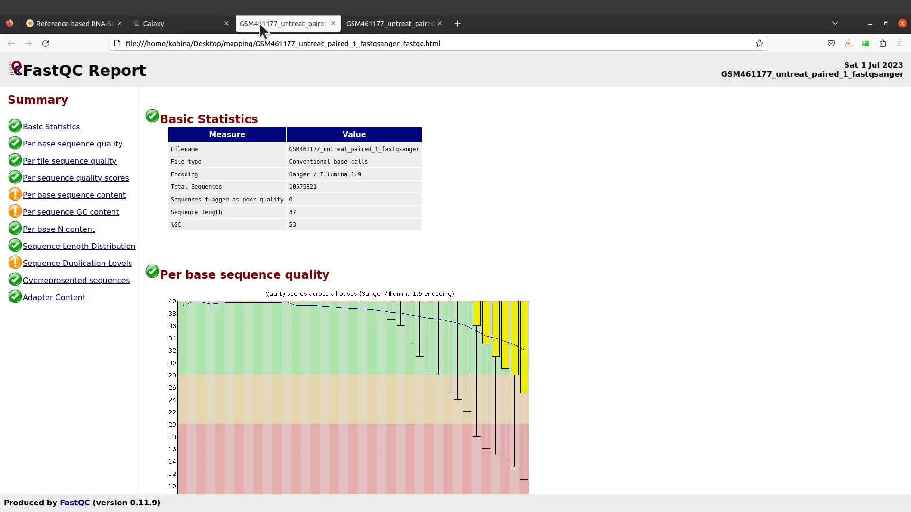
left_click(89, 26)
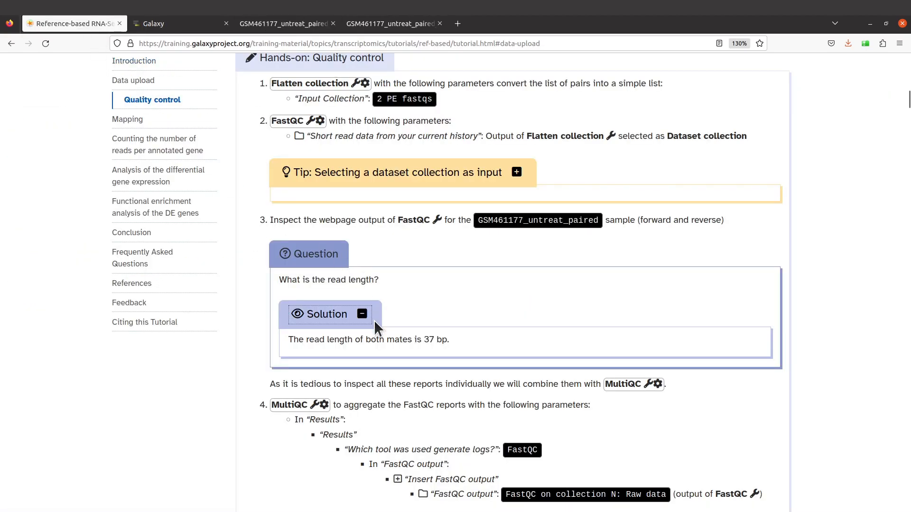
left_click(268, 26)
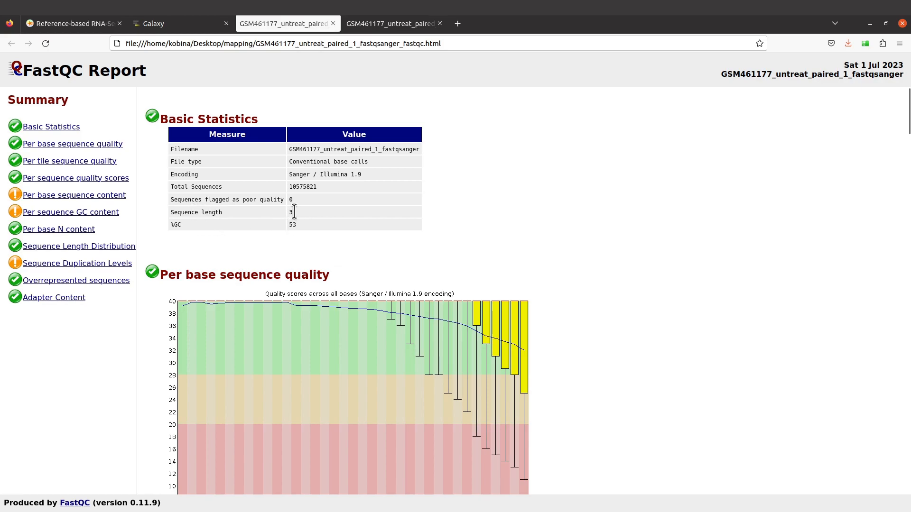
left_click(380, 25)
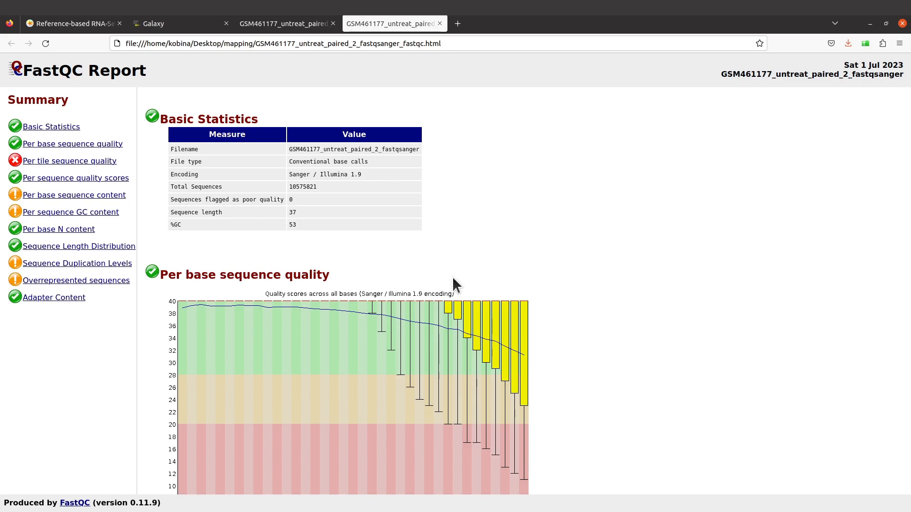
scroll(391, 362, "down", 1)
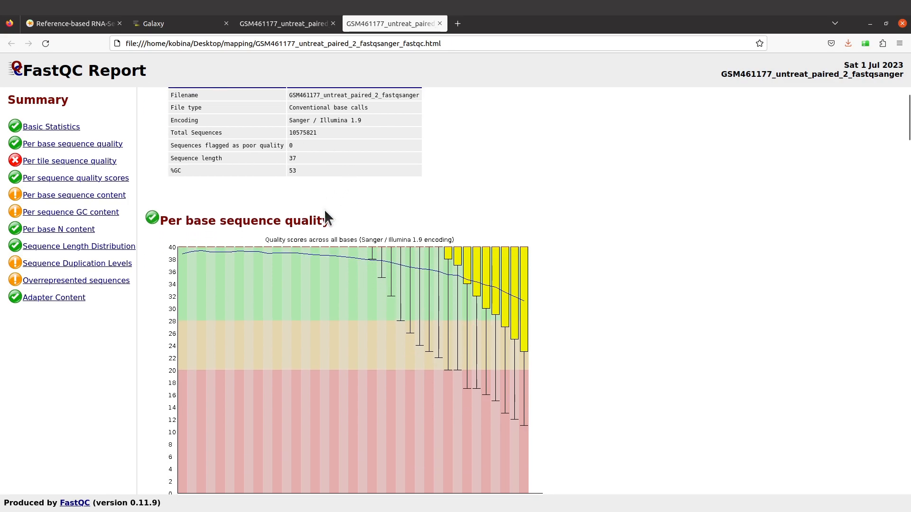
Open the "Quality control" tutorial linked in the tutorial's Quality control section in a new tab and look over its overview
left_click(72, 19)
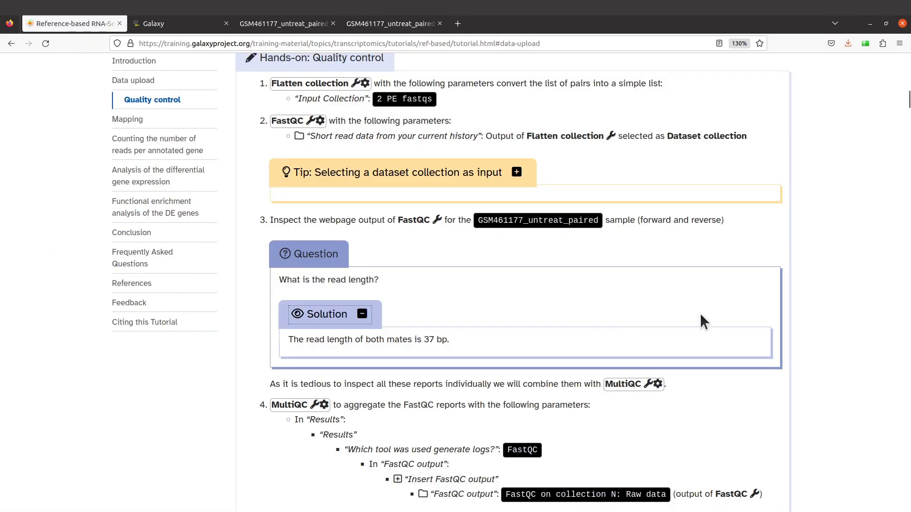
scroll(701, 308, "up", 5)
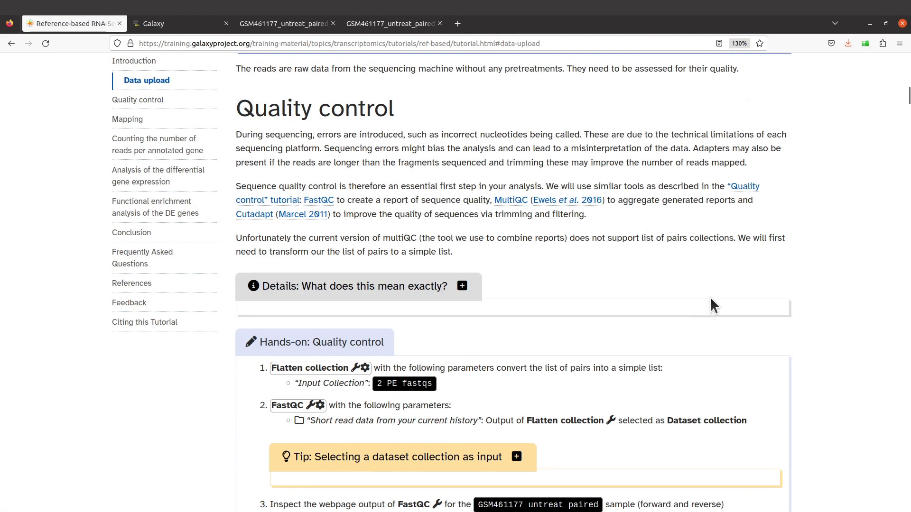
right_click(743, 188)
left_click(755, 197)
left_click(197, 23)
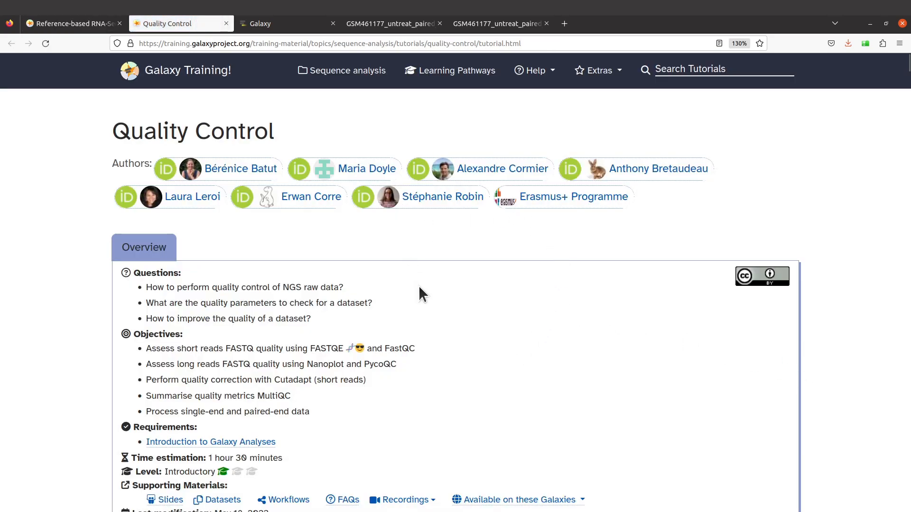
scroll(419, 292, "down", 6)
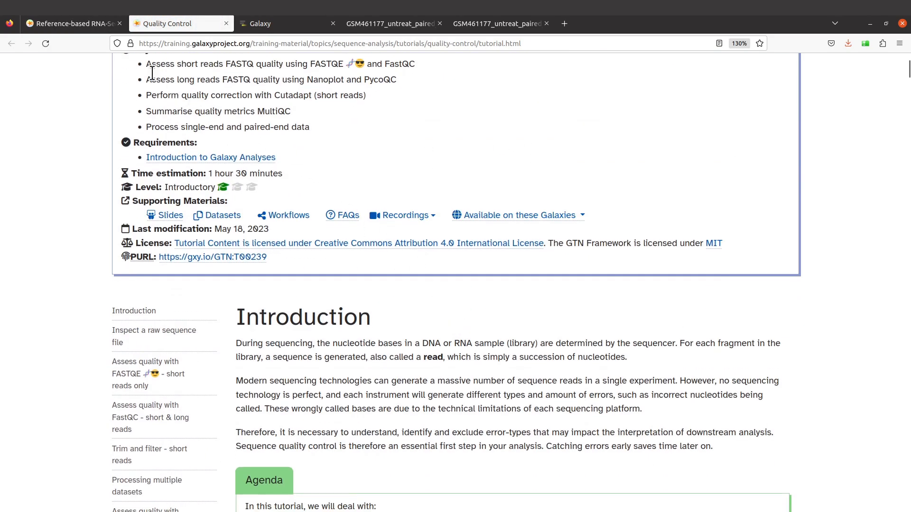
left_click(89, 25)
left_click(165, 22)
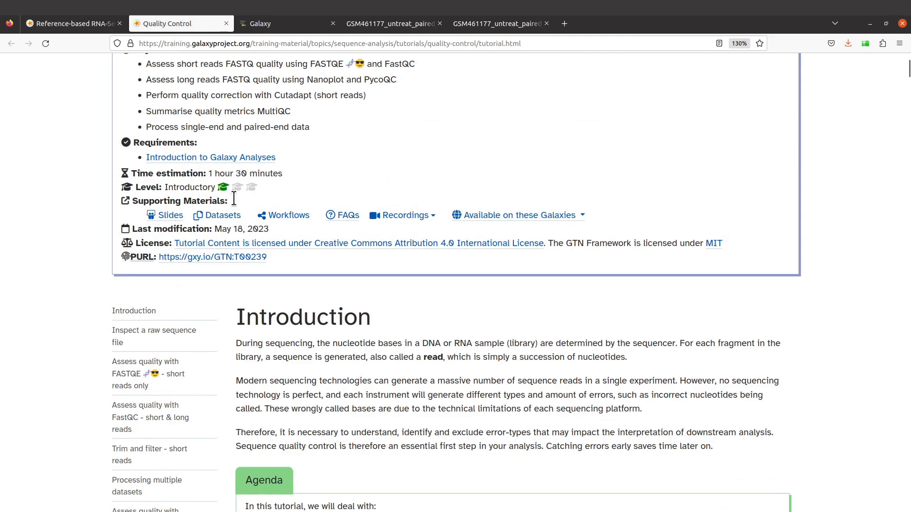
left_click(101, 25)
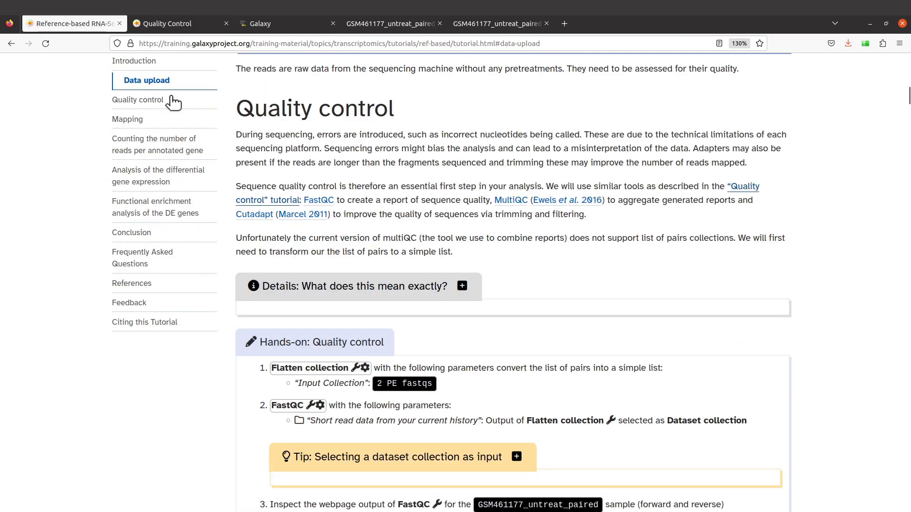
Review the tutorial's FastQC inspection and MultiQC aggregation instructions alongside the two FastQC reports
left_click(417, 23)
left_click(467, 26)
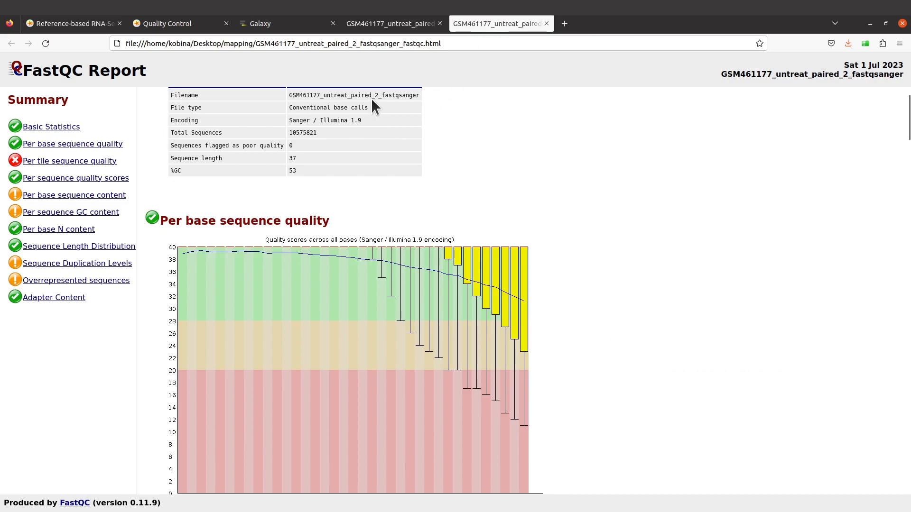
left_click(87, 23)
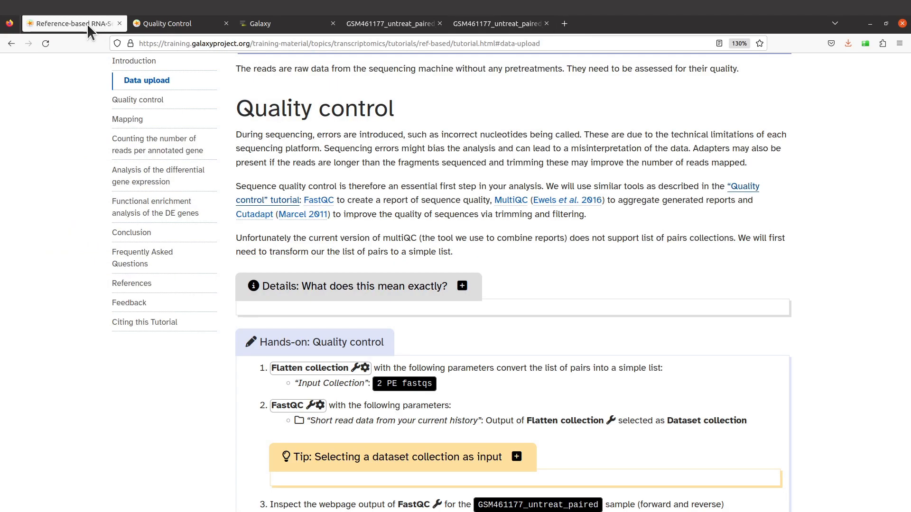
scroll(442, 176, "down", 8)
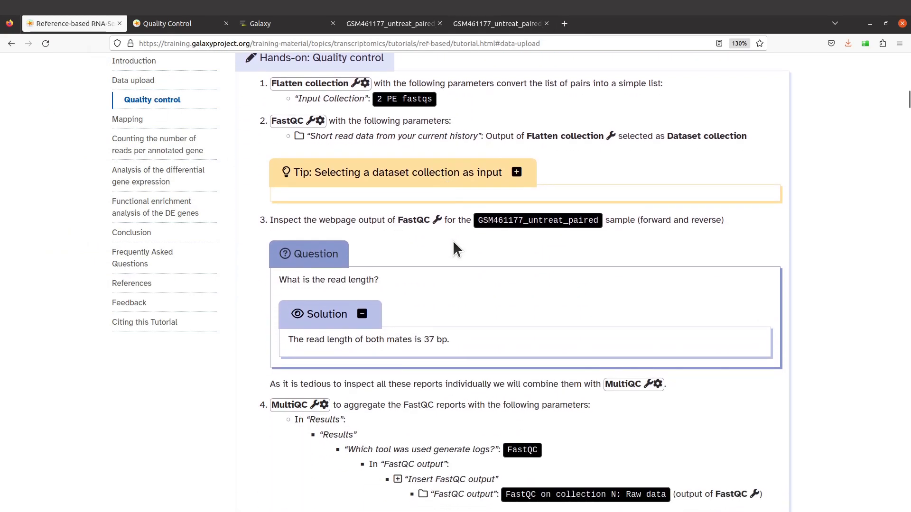
scroll(417, 231, "down", 2)
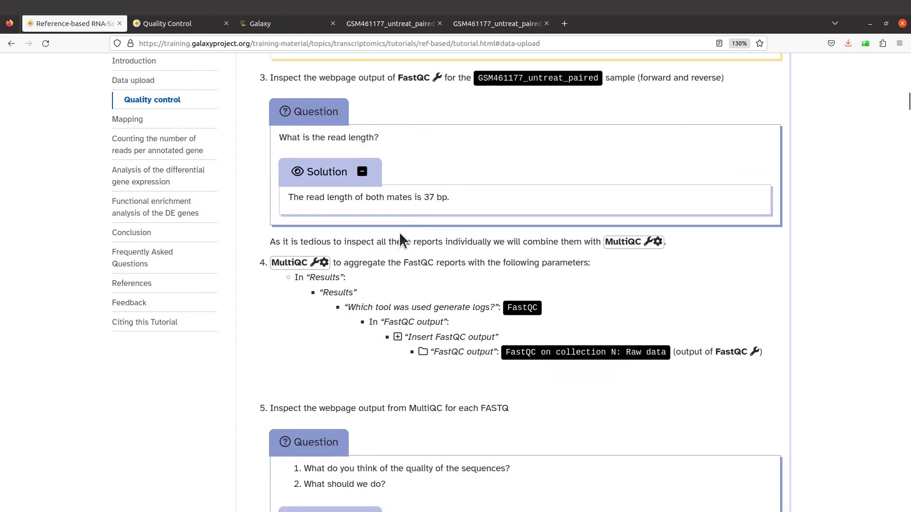
scroll(400, 241, "up", 2)
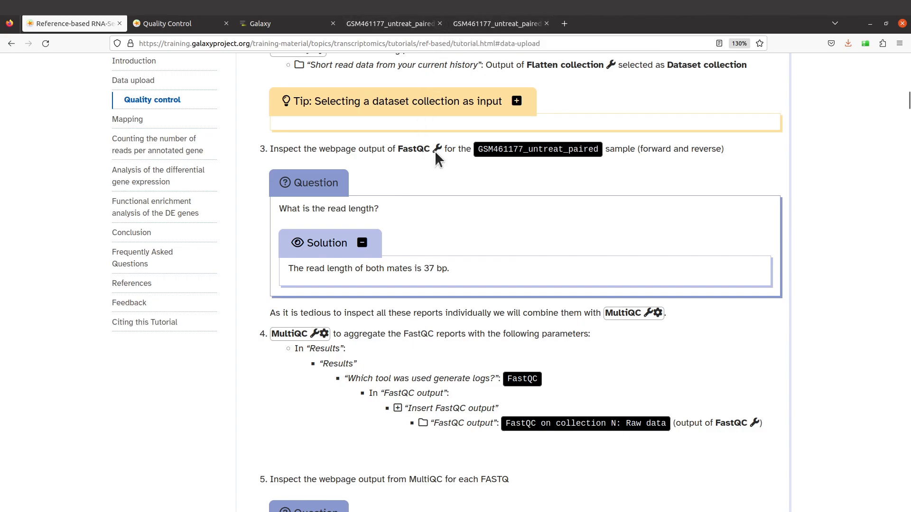
left_click(395, 38)
left_click(412, 24)
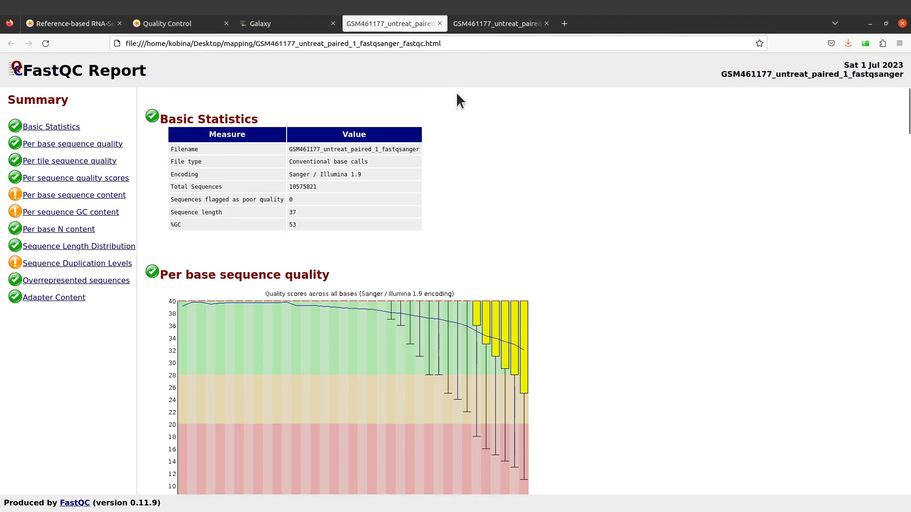
left_click(496, 27)
left_click(89, 27)
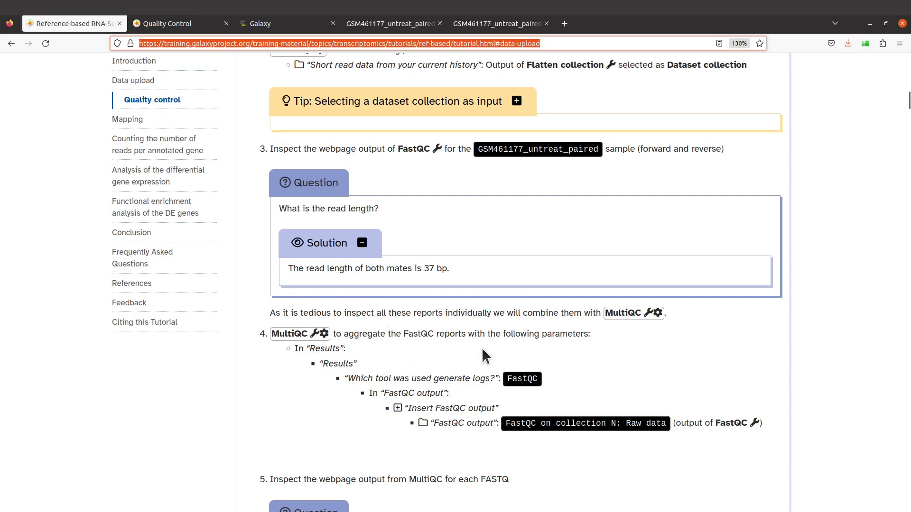
Return to Galaxy, search the tools for "multiqc" in place of the FastQC search, and open the MultiQC tool
scroll(344, 349, "down", 2)
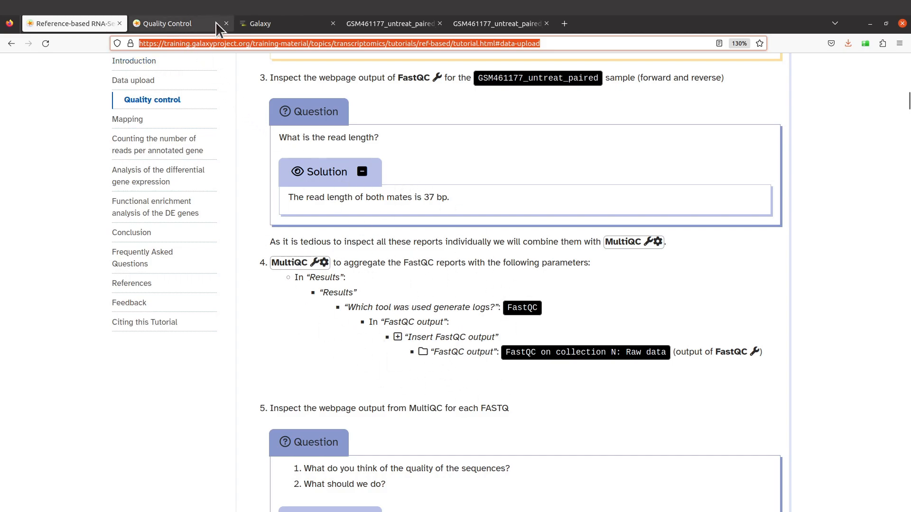
left_click(266, 30)
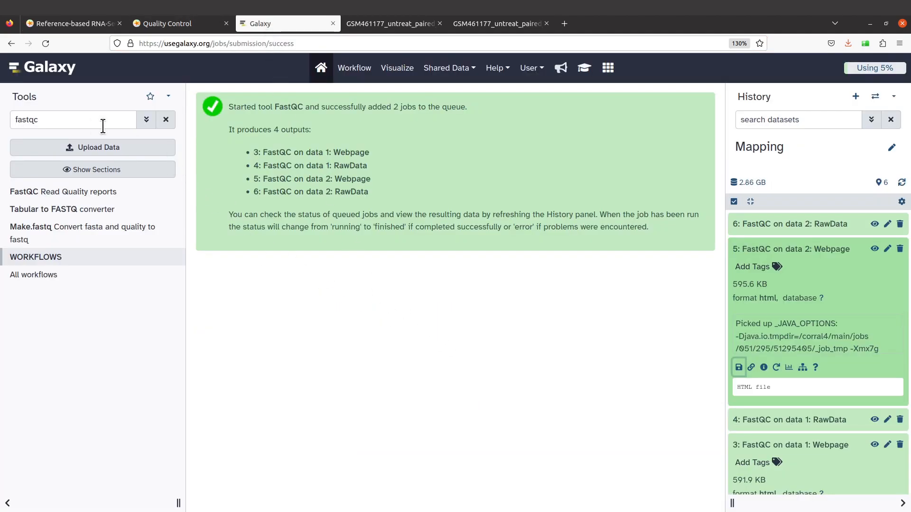
left_click_drag(106, 126, 2, 112)
key("BackSpace")
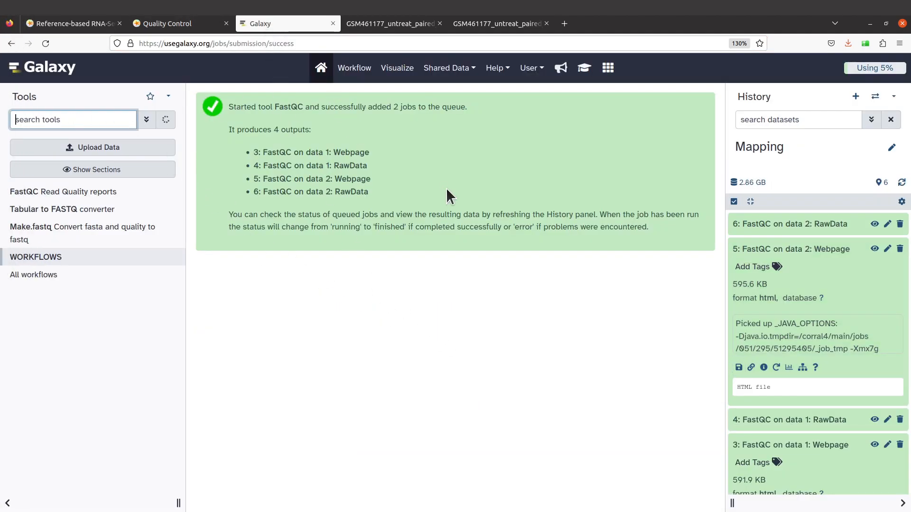
type("multi")
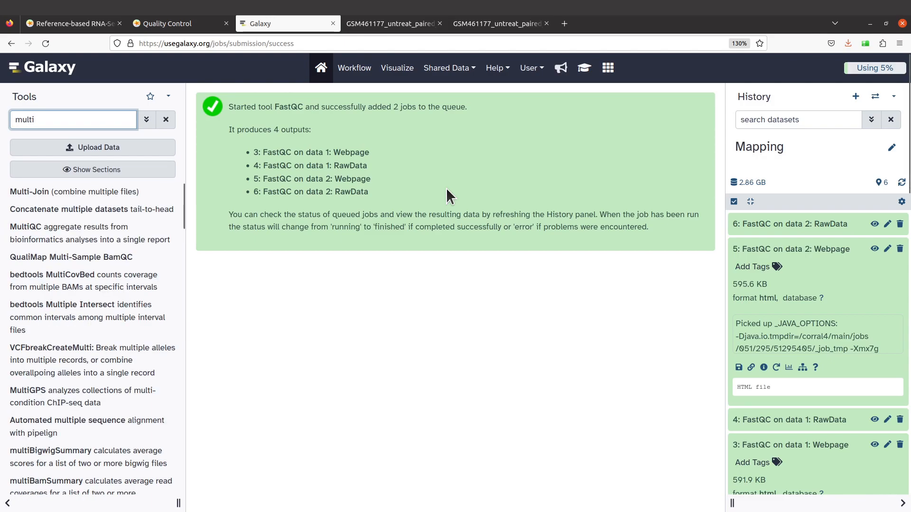
type("c")
key("BackSpace")
type("qc")
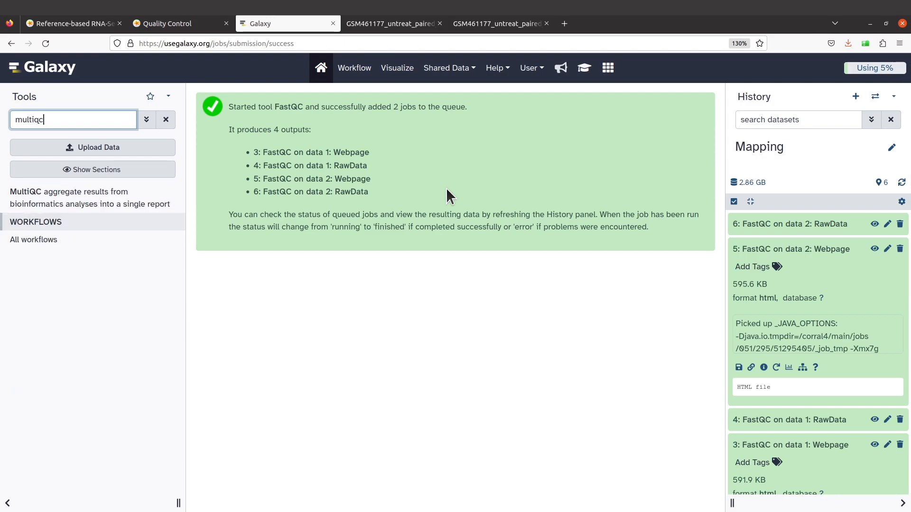
left_click(45, 198)
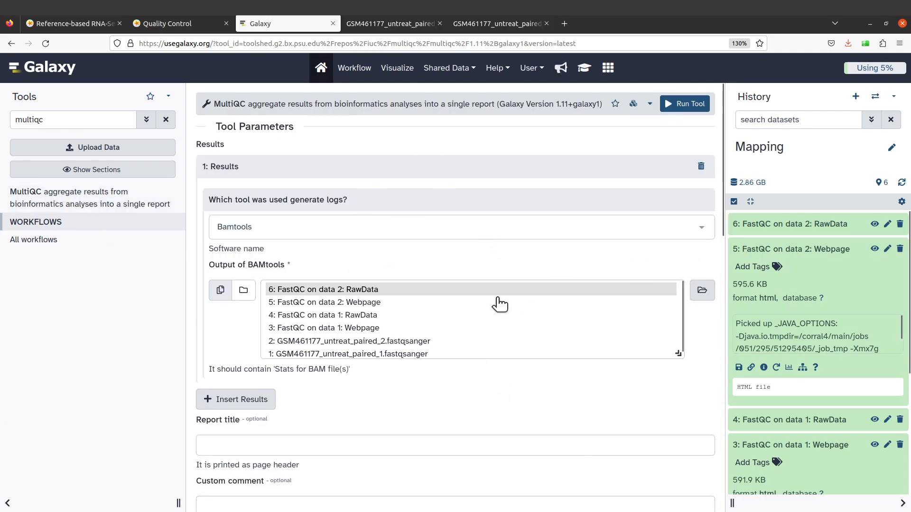
Collapse the details of the two expanded FastQC Webpage datasets in the Mapping history
left_click(824, 247)
left_click(827, 297)
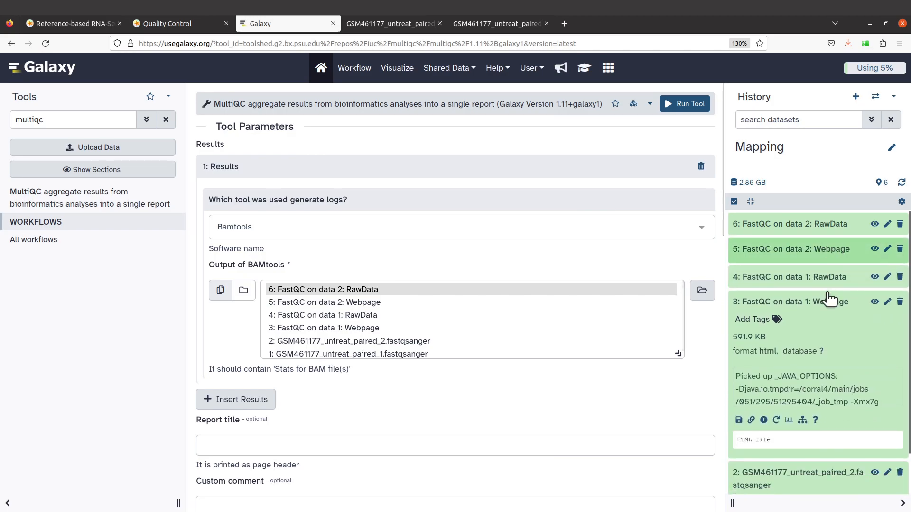
left_click(834, 299)
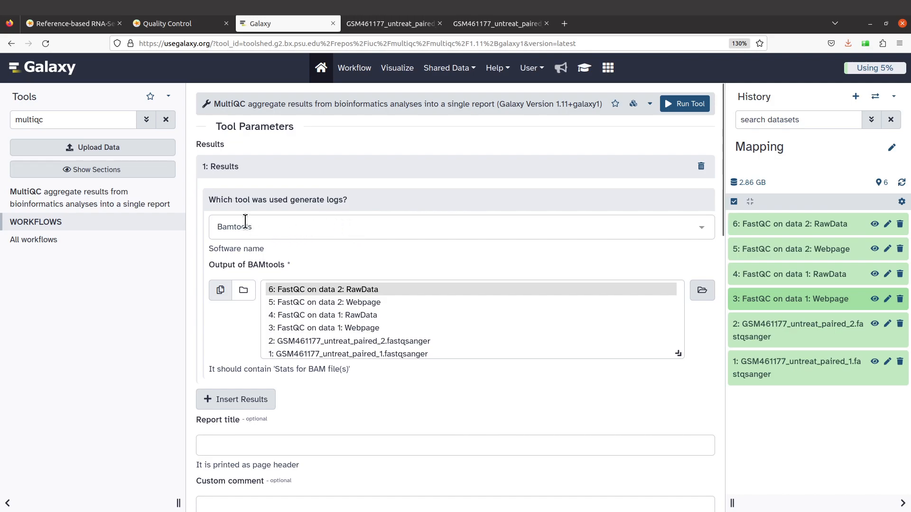
Set FastQC as the tool used to generate the logs in the MultiQC results entry
left_click(314, 229)
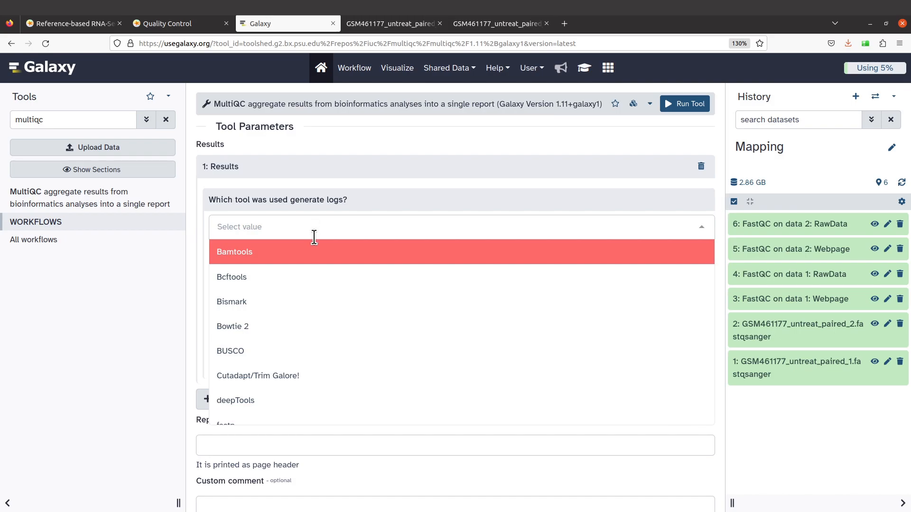
scroll(313, 289, "down", 10)
scroll(316, 284, "up", 3)
scroll(314, 280, "up", 4)
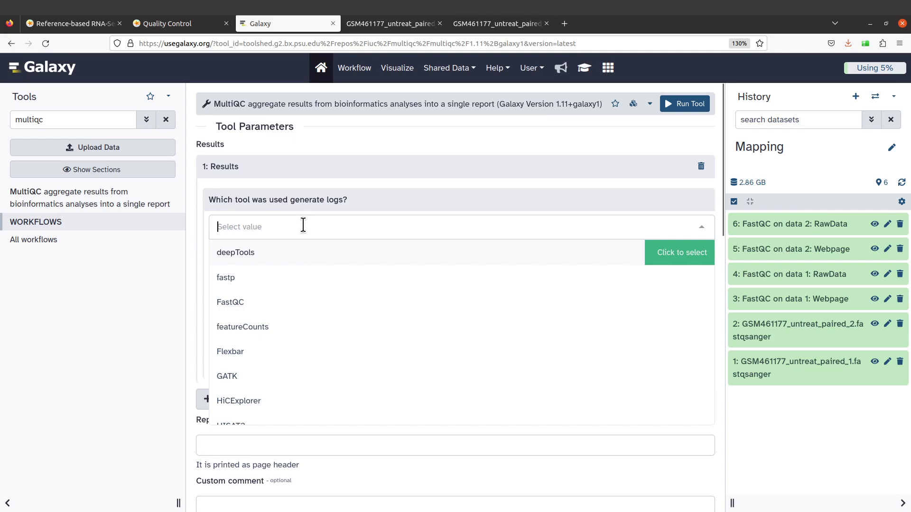
type("fas")
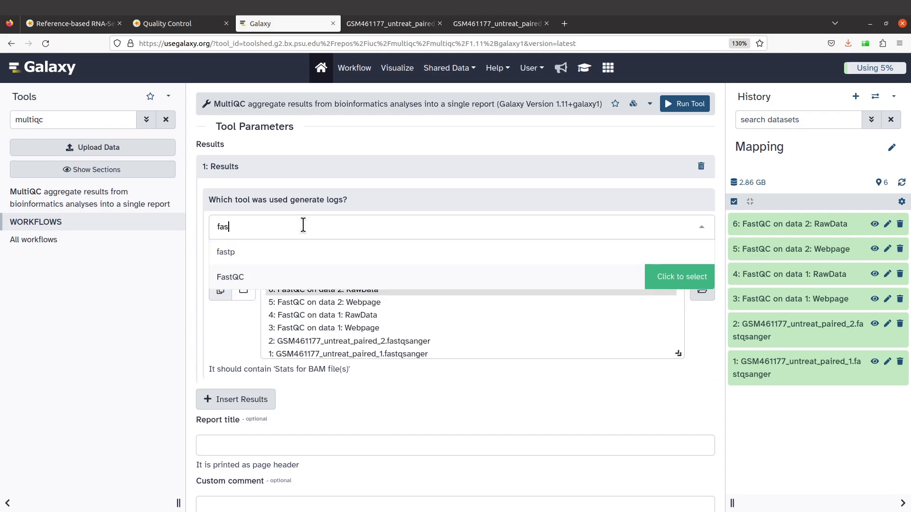
type("tqc")
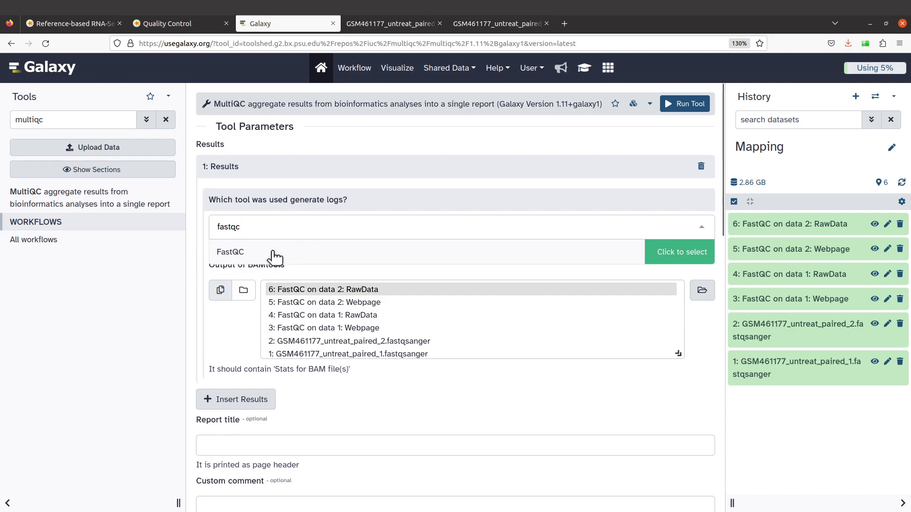
left_click(240, 247)
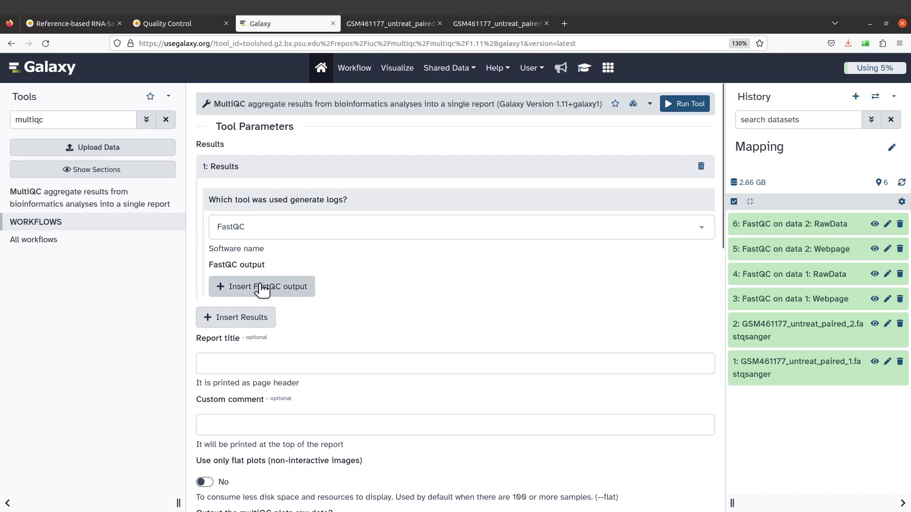
Insert a FastQC output with both RawData datasets, 6 and 4, selected as multiple inputs, and run MultiQC
left_click(237, 285)
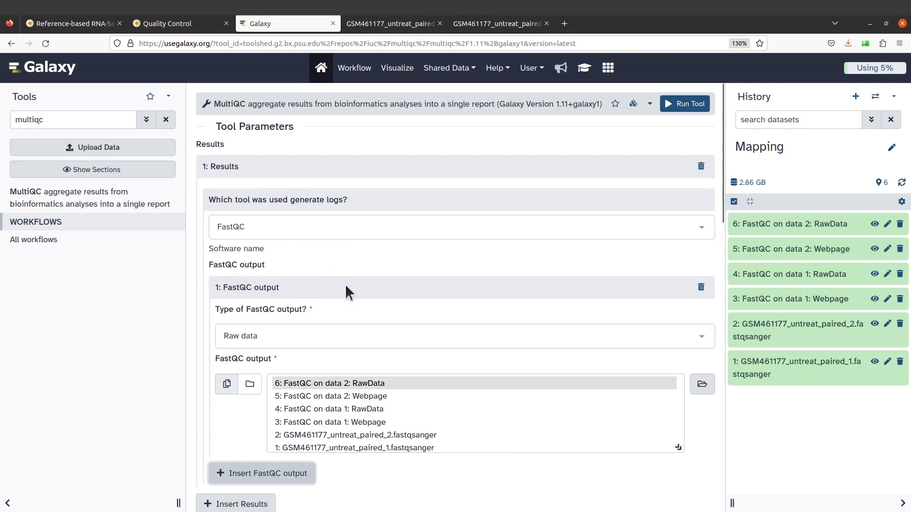
scroll(338, 288, "down", 2)
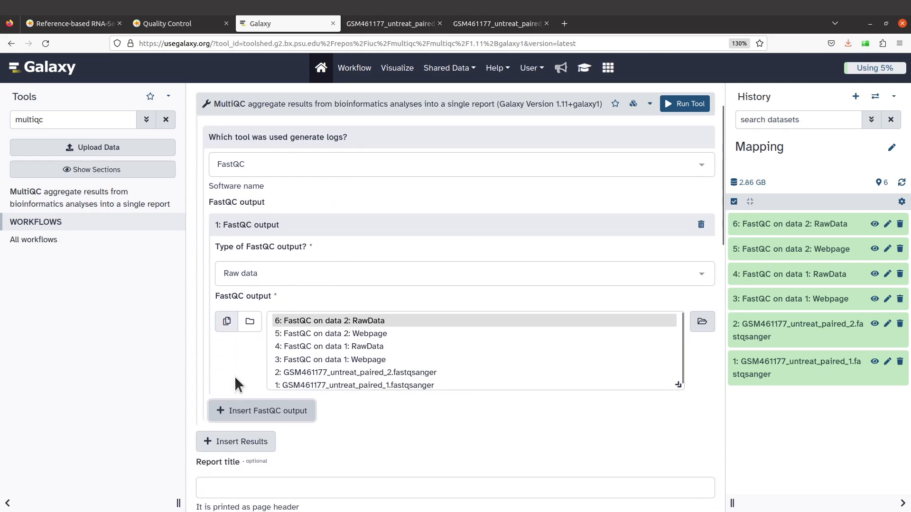
left_click(228, 325)
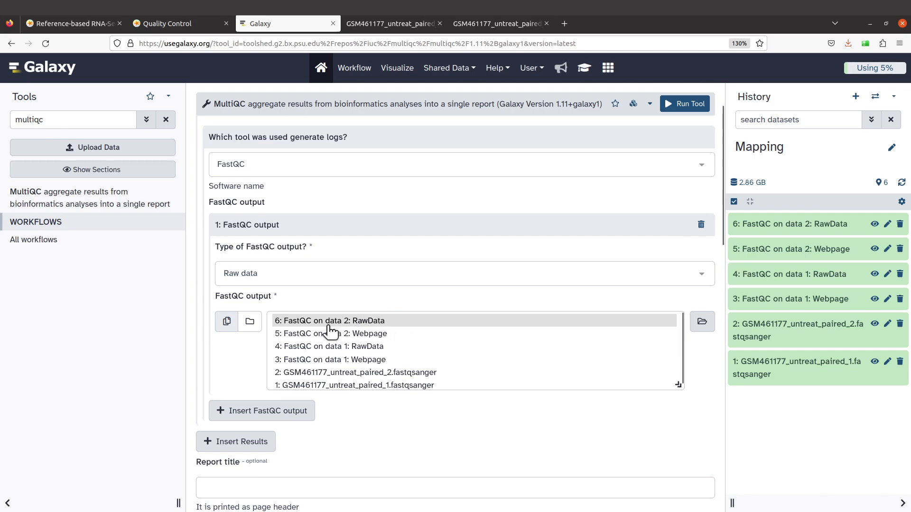
left_click(369, 322)
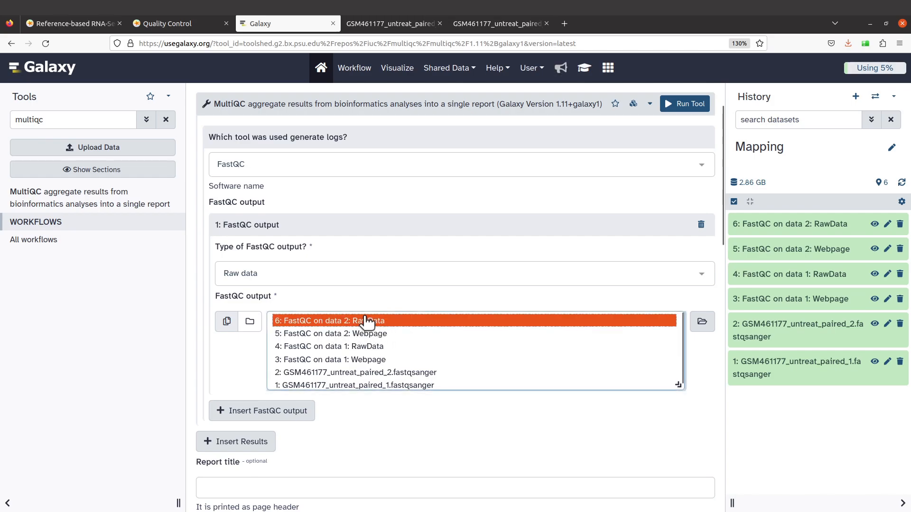
left_click(359, 347, "ctrl")
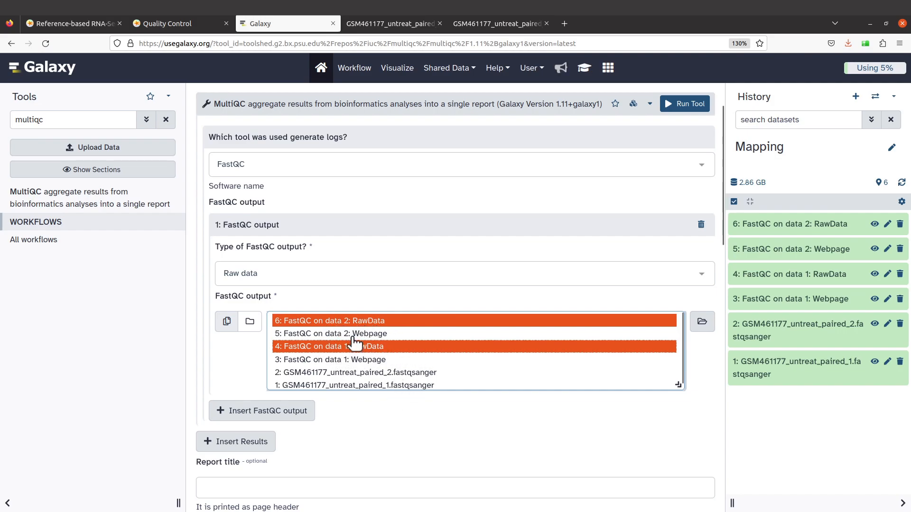
left_click(688, 104)
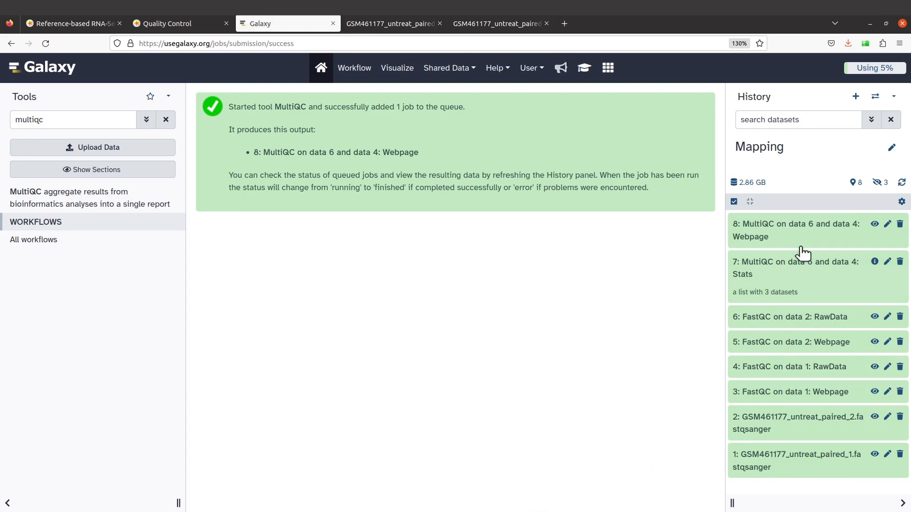
Go back to the RNA-Seq tutorial and reveal the solution to the MultiQC question on sequence quality
left_click(88, 22)
scroll(525, 309, "down", 2)
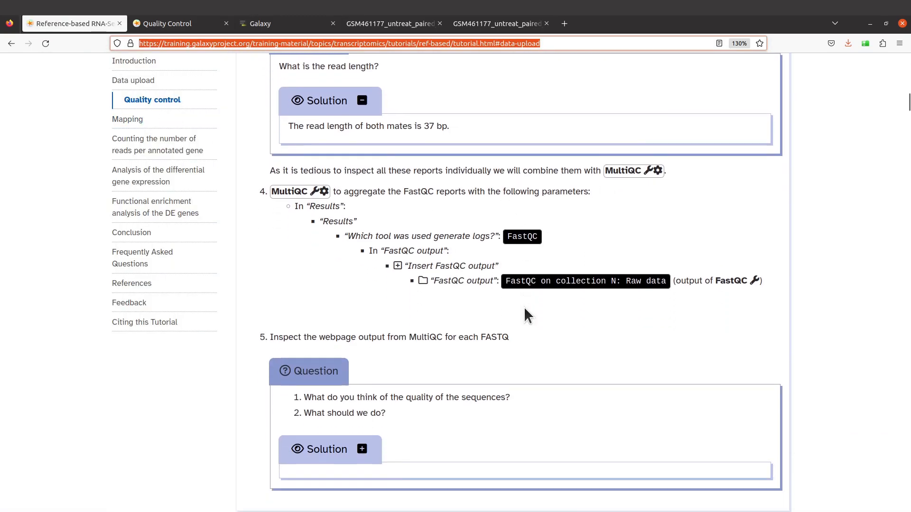
scroll(540, 335, "down", 5)
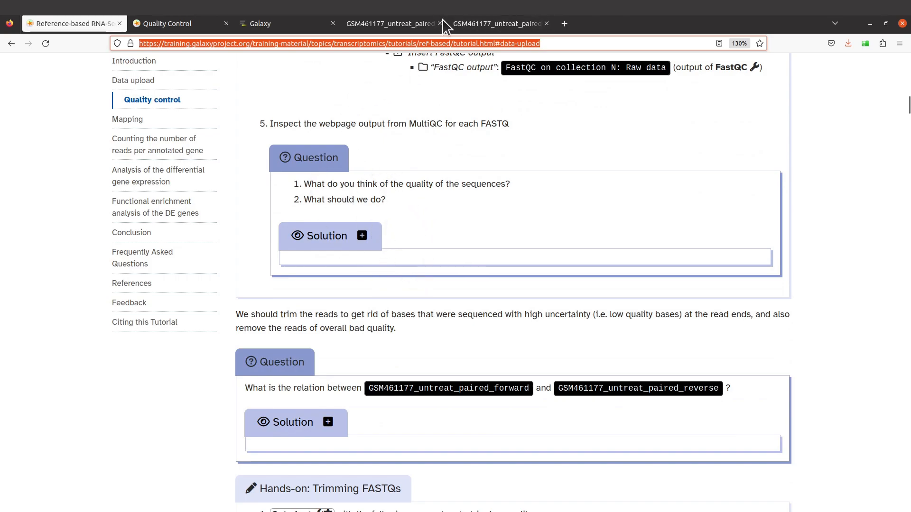
left_click(362, 236)
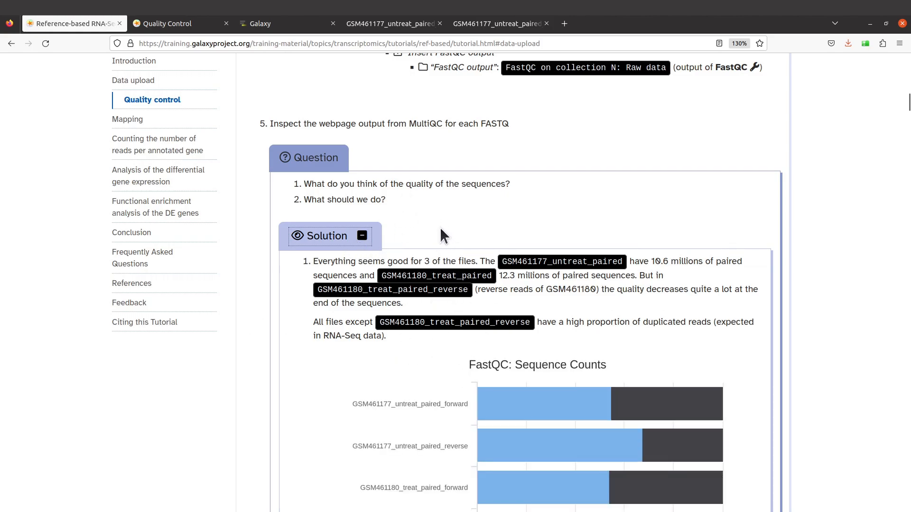
Download the MultiQC Webpage dataset from the Galaxy history as MultiQC_on_data_6_and_data_4__Webpage.zip into the mapping folder
left_click(257, 26)
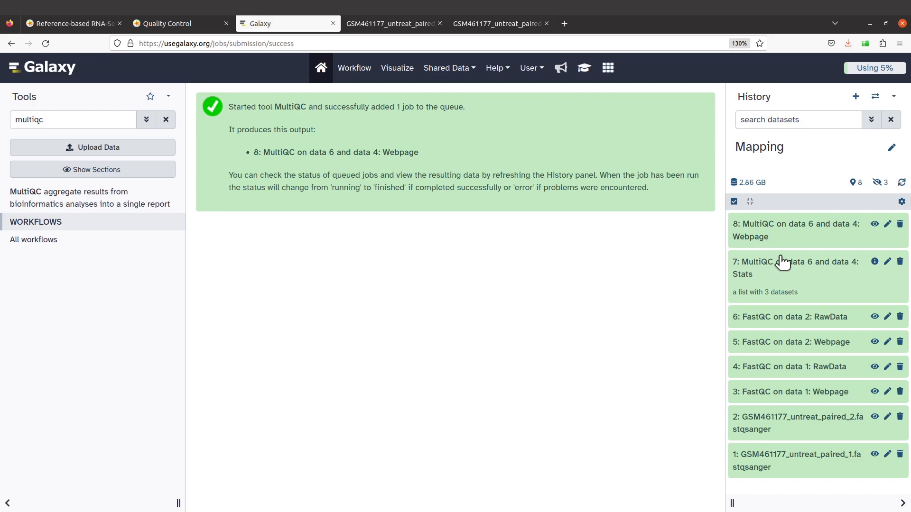
left_click(783, 225)
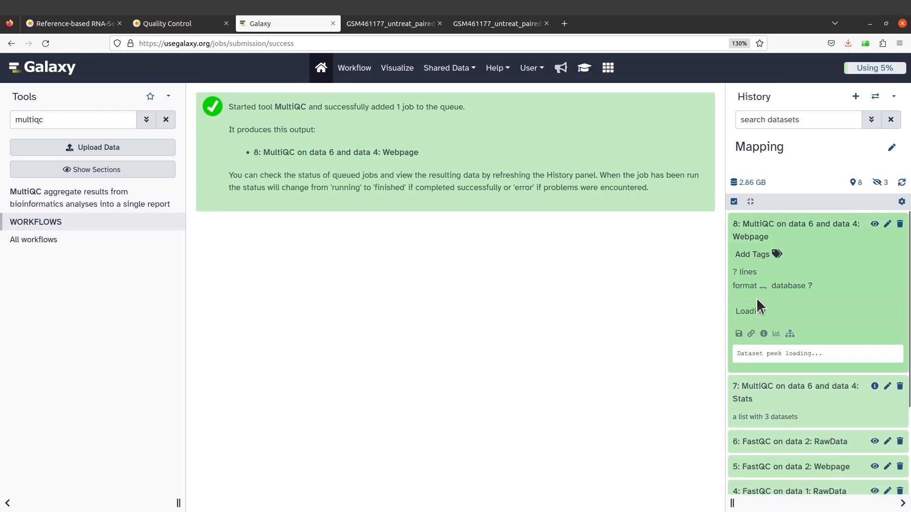
left_click(738, 356)
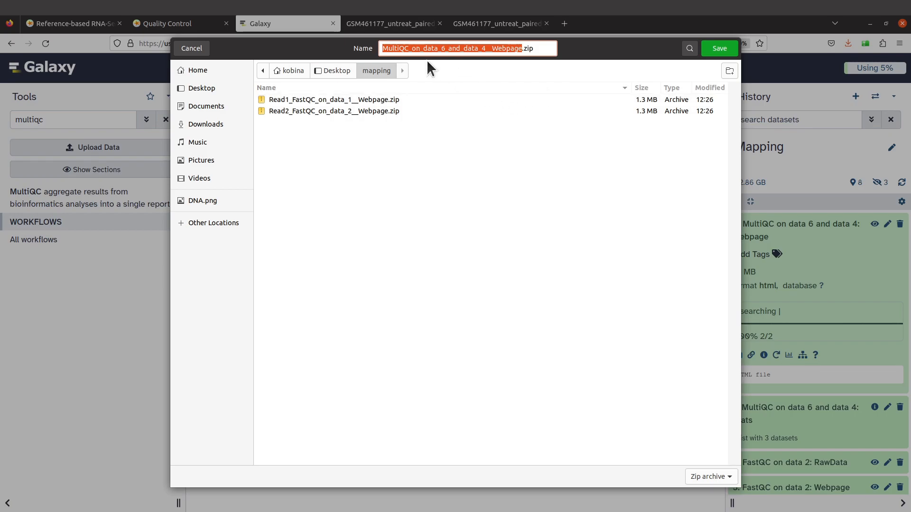
left_click(718, 49)
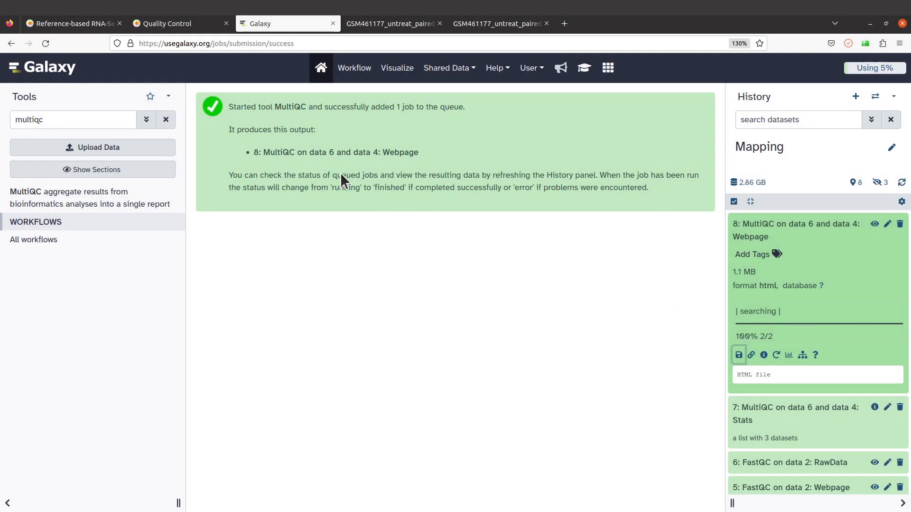
Switch to the file manager, extract the HTML report from the MultiQC archive into the mapping folder, and open it in Firefox
mouse_move(2, 71)
left_click(13, 90)
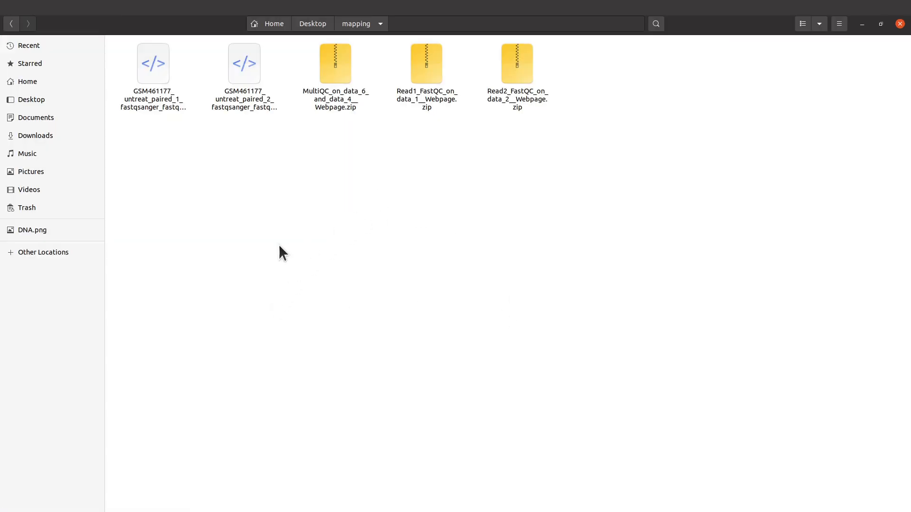
left_click(350, 92)
double_click(343, 93)
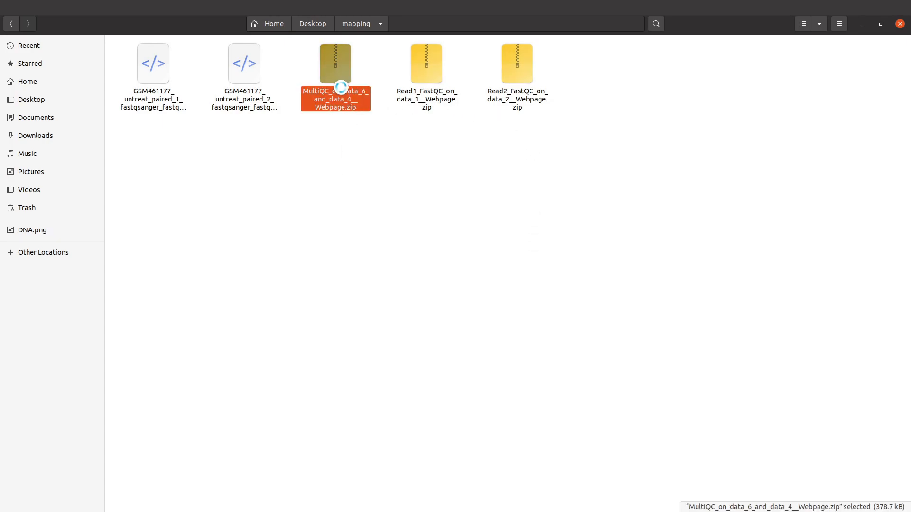
left_click_drag(410, 142, 624, 102)
left_click(652, 94)
double_click(412, 68)
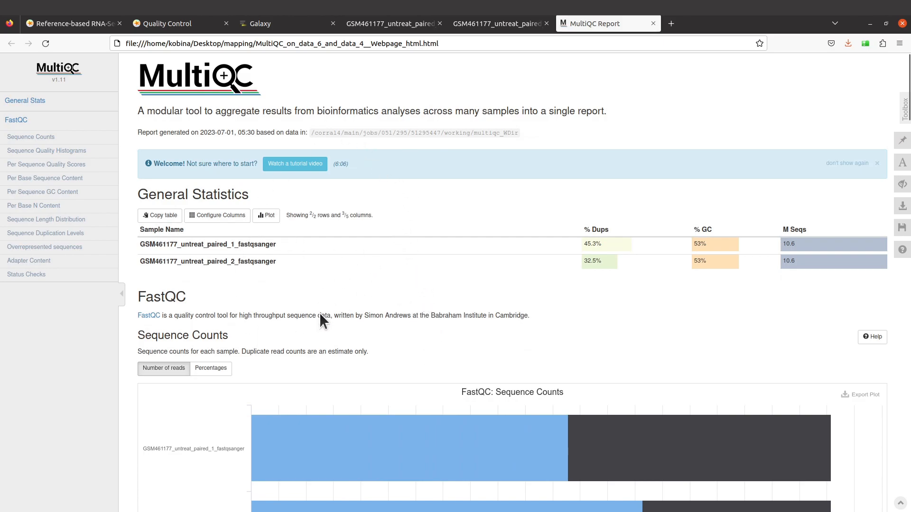
key("ctrl+f")
key("ctrl+h")
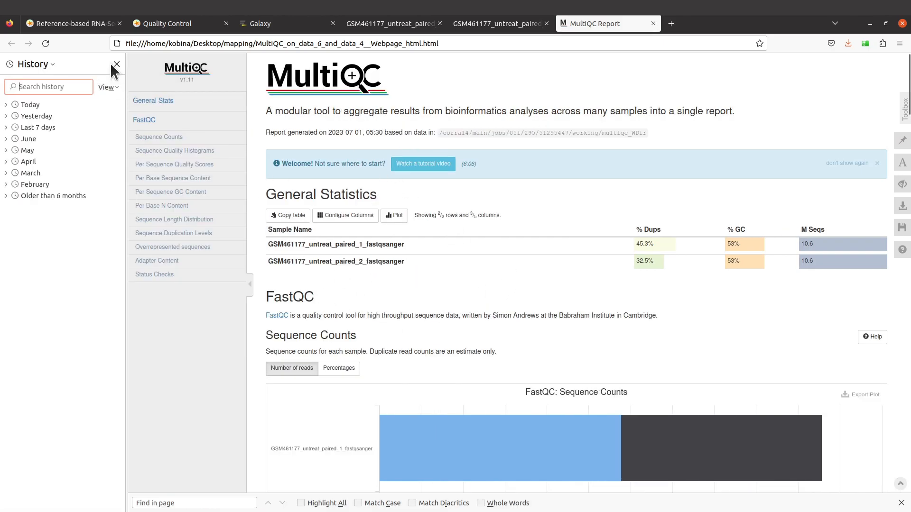
left_click(117, 63)
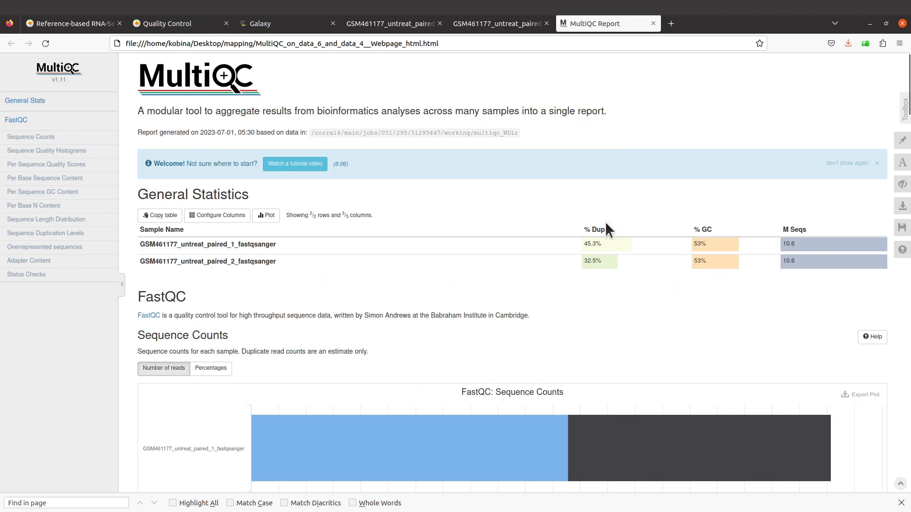
Examine the Sequence Counts and Mean Quality Scores plots for both GSM461177 samples in the MultiQC report
scroll(509, 252, "down", 3)
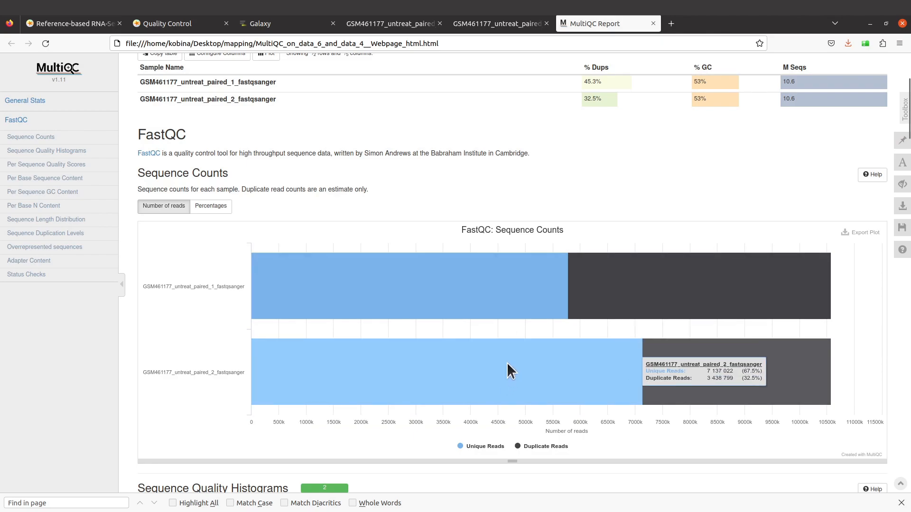
scroll(507, 362, "down", 2)
scroll(414, 272, "down", 2)
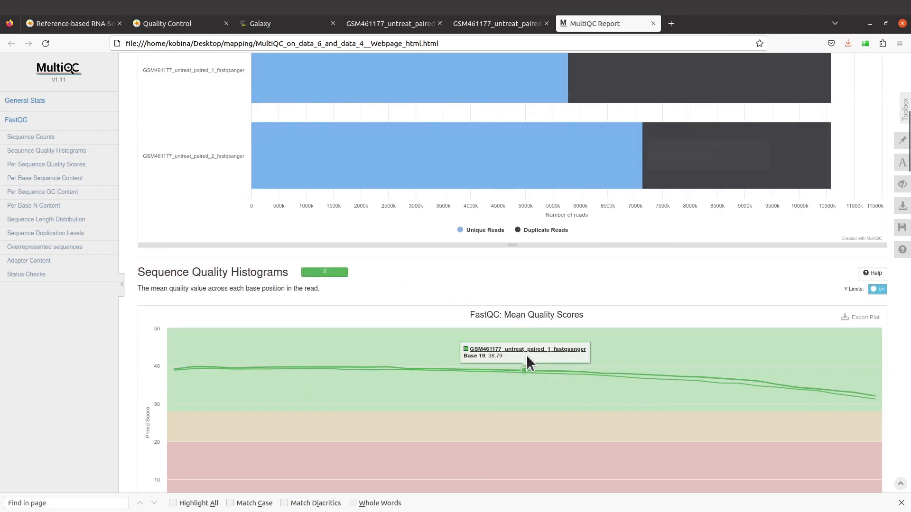
scroll(422, 336, "down", 3)
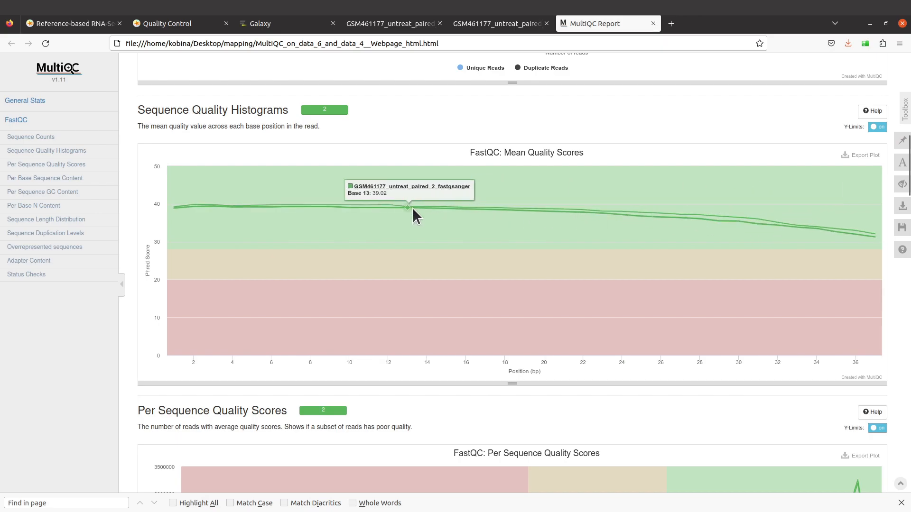
scroll(468, 212, "up", 2)
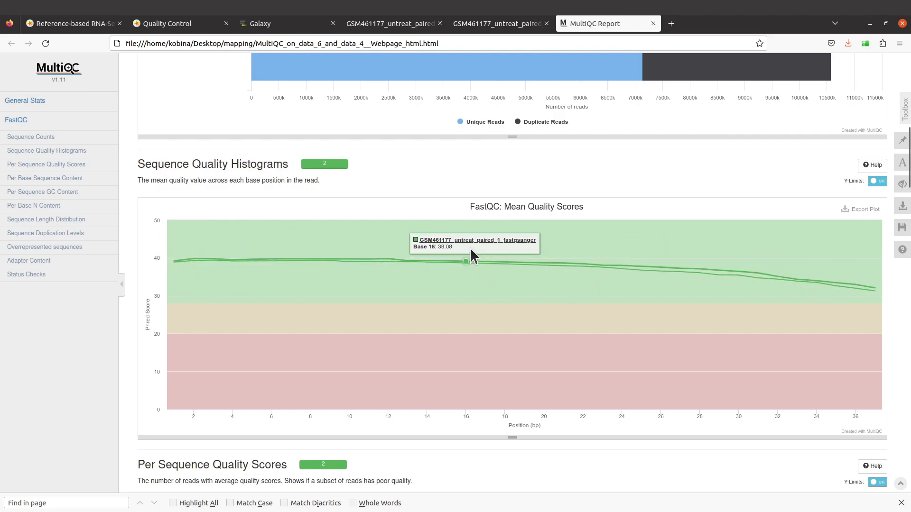
Go back to the RNA-Seq tutorial and read which samples the MultiQC solution covers, highlighting GSM461177_untreat_paired and GSM461180_treat_paired
scroll(395, 260, "down", 2)
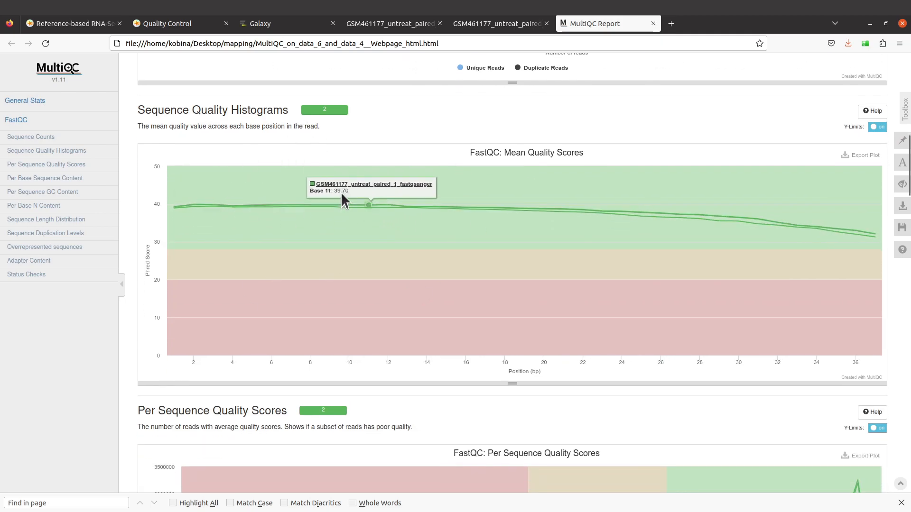
left_click(81, 24)
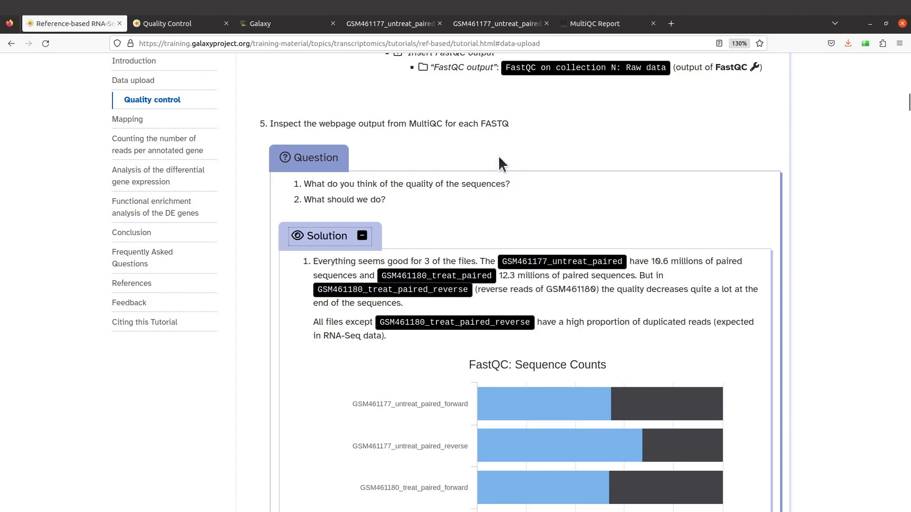
scroll(476, 164, "up", 3)
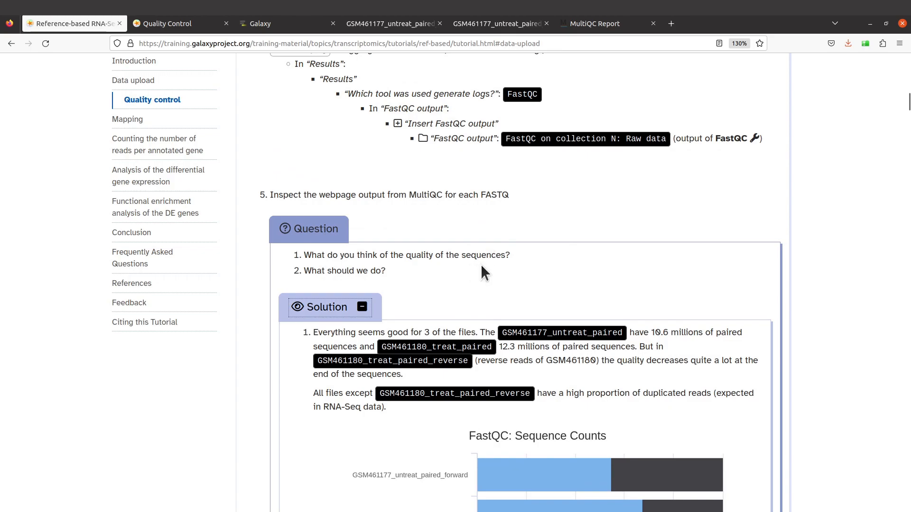
scroll(386, 273, "down", 3)
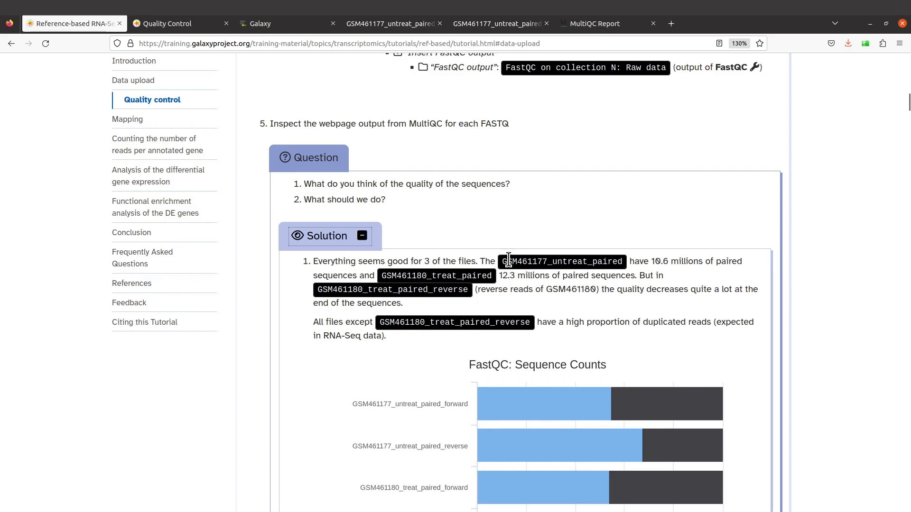
left_click_drag(504, 262, 628, 263)
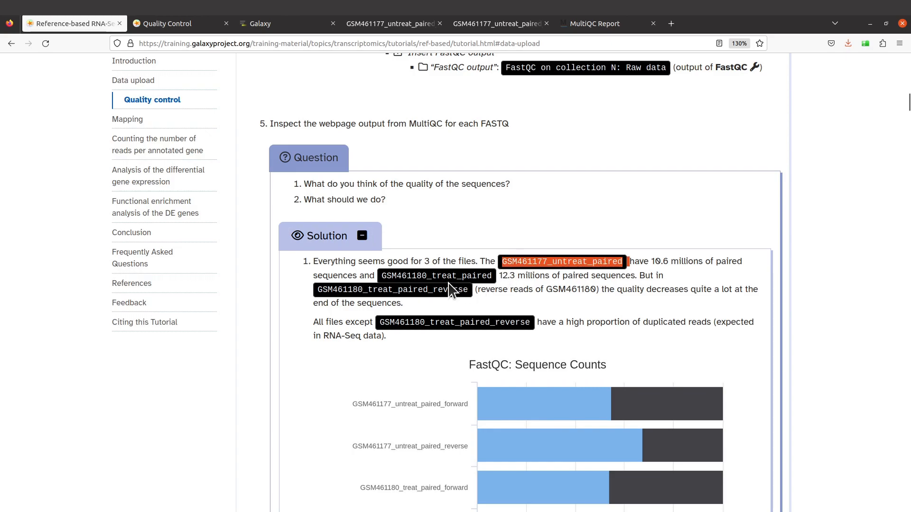
left_click(418, 284)
left_click_drag(382, 275, 490, 277)
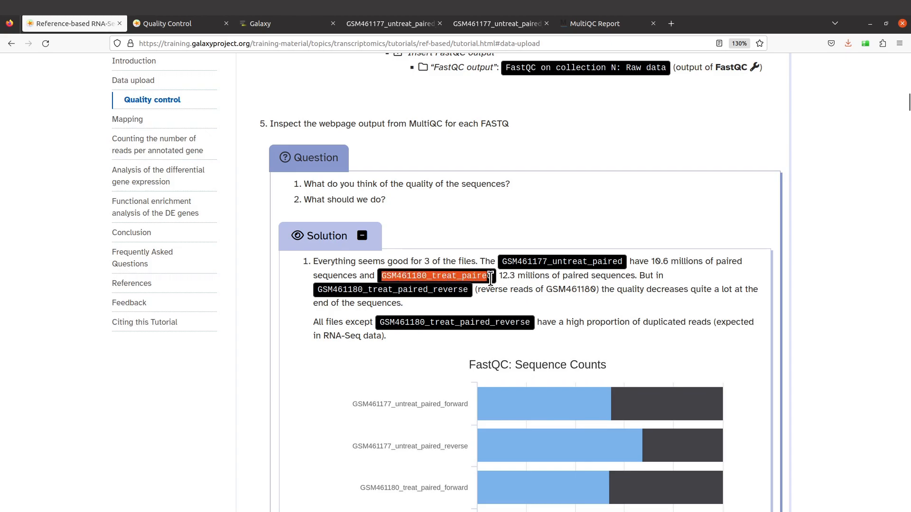
left_click(492, 277)
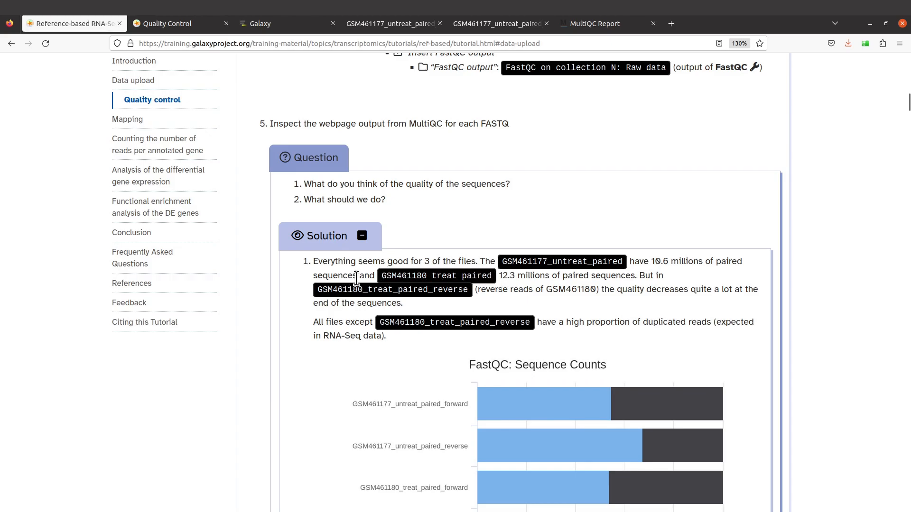
left_click_drag(502, 262, 625, 262)
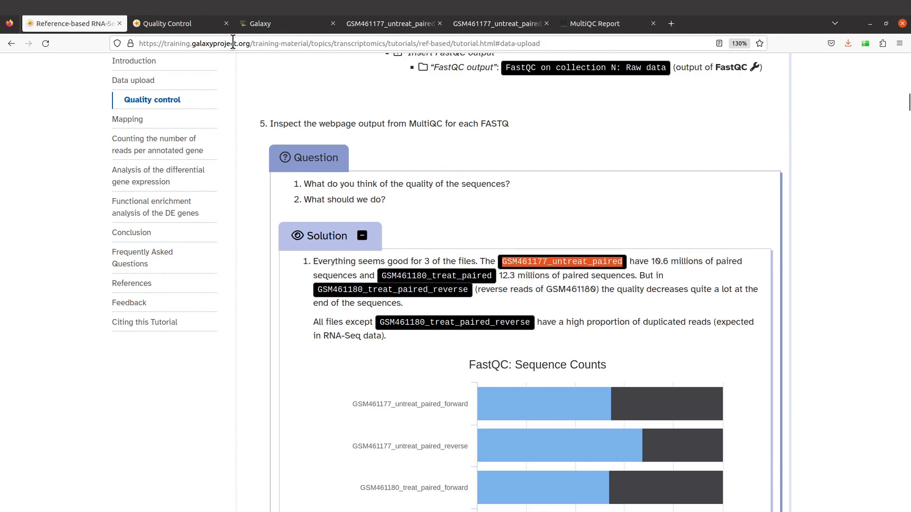
Return to the MultiQC report and examine the Per Sequence Quality Scores and Sequence Counts plots
left_click(269, 22)
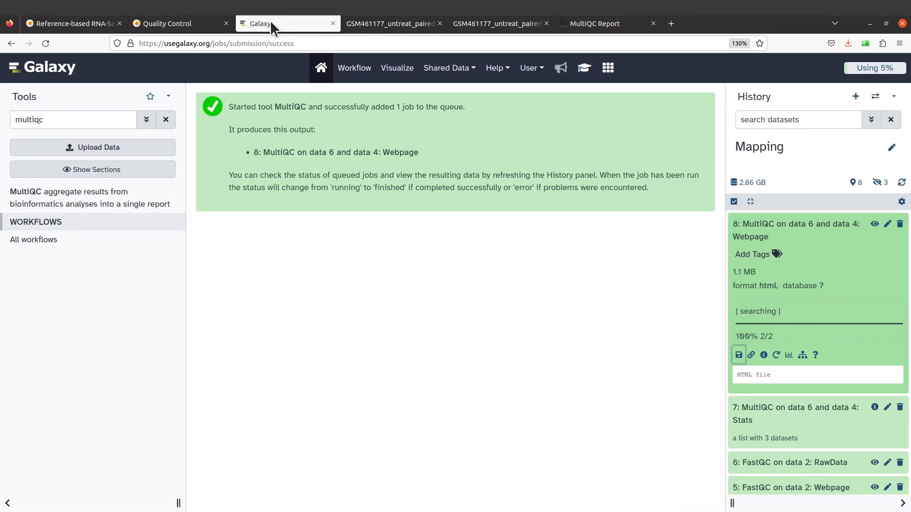
left_click(195, 23)
left_click(592, 24)
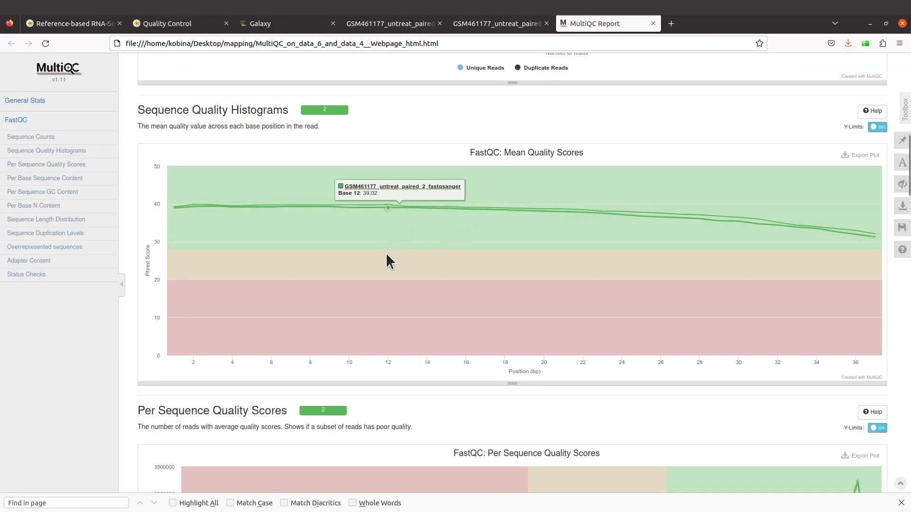
scroll(460, 184, "down", 5)
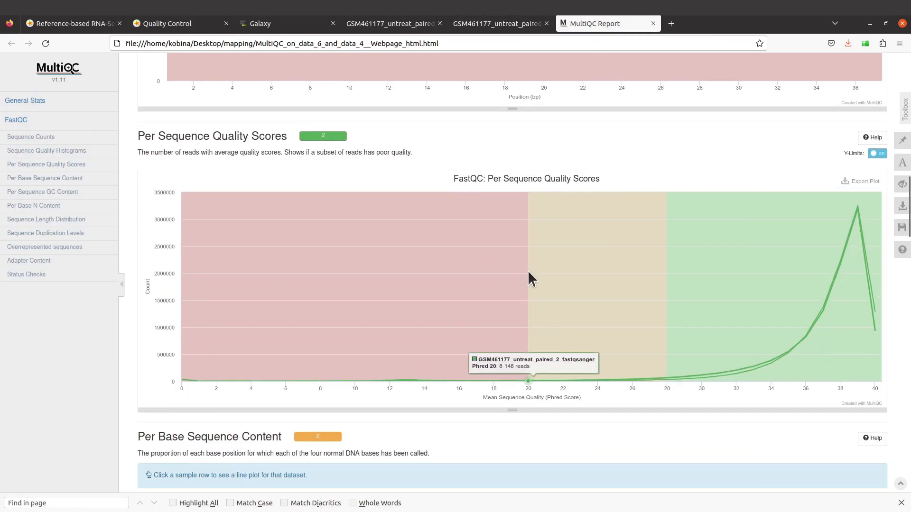
scroll(527, 270, "down", 3)
scroll(539, 398, "up", 4)
scroll(525, 361, "up", 8)
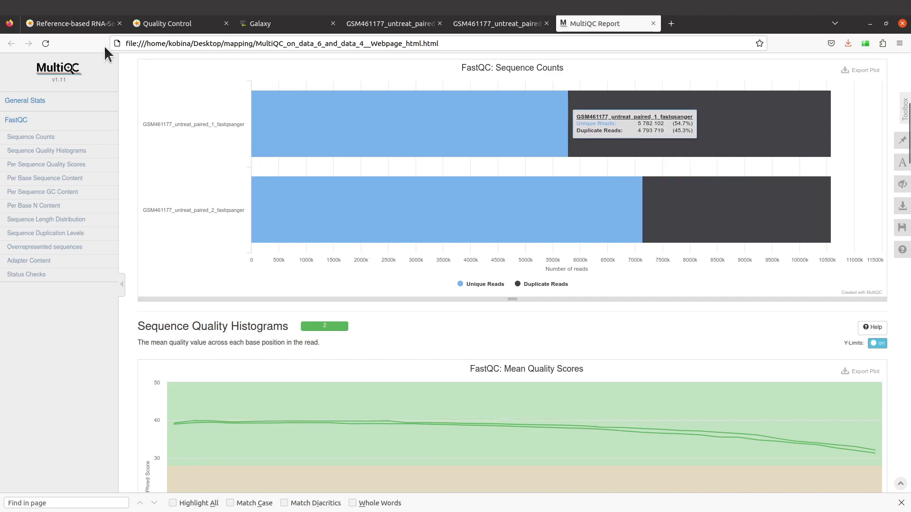
Go back to the tutorial solution and read the statement on duplicated reads, highlighting GSM461180_treat_paired_reverse
left_click(84, 25)
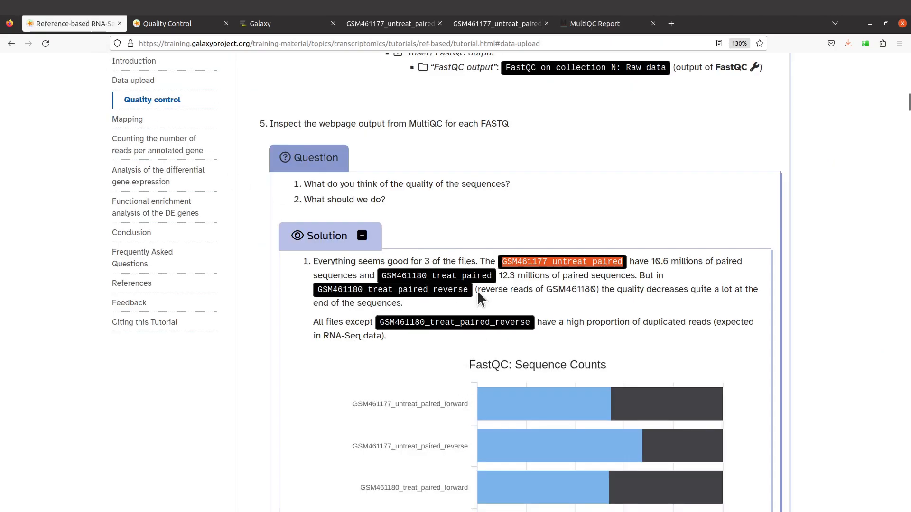
scroll(489, 275, "down", 2)
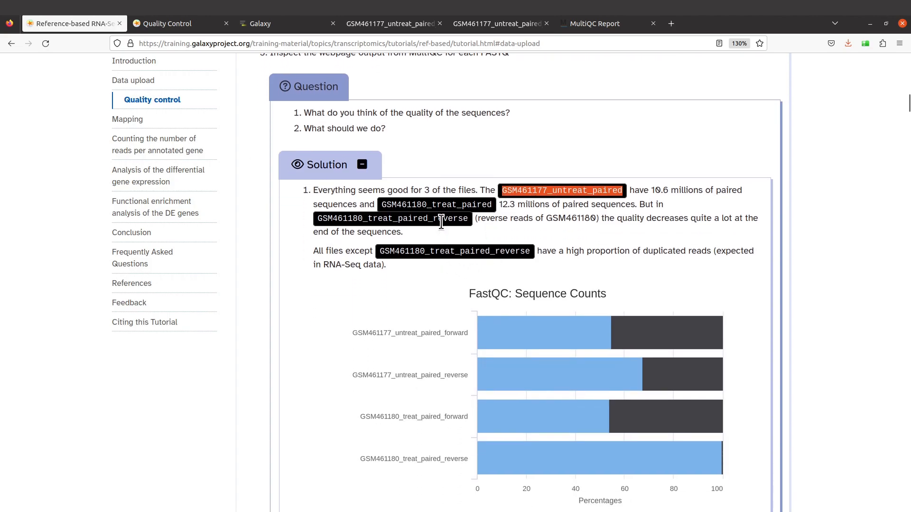
left_click_drag(385, 250, 501, 251)
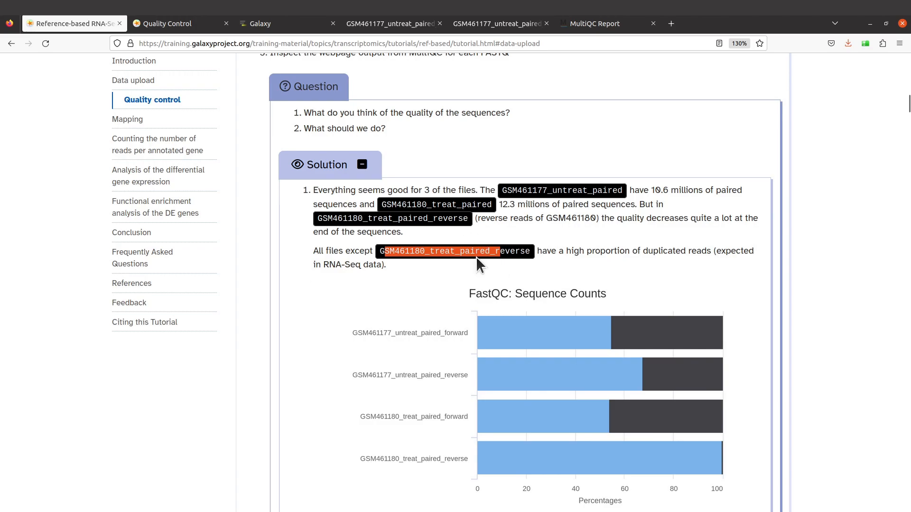
left_click(500, 252)
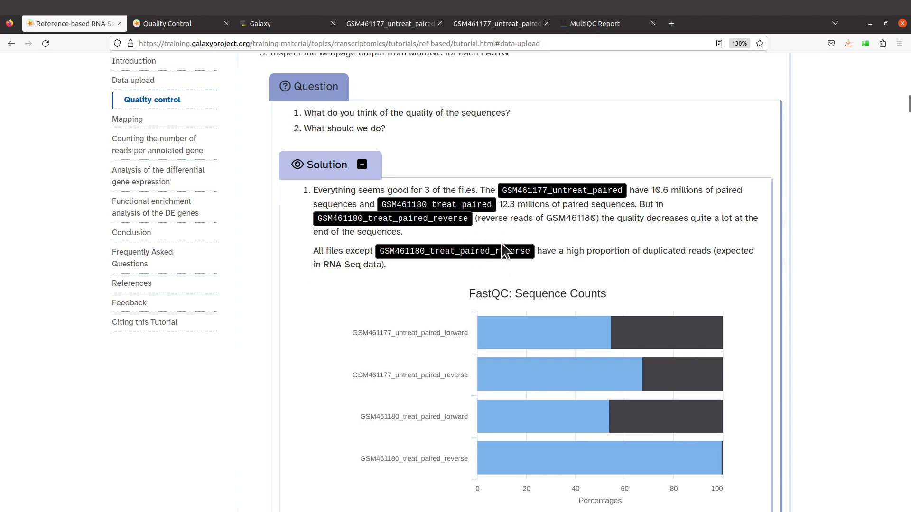
scroll(503, 251, "up", 2)
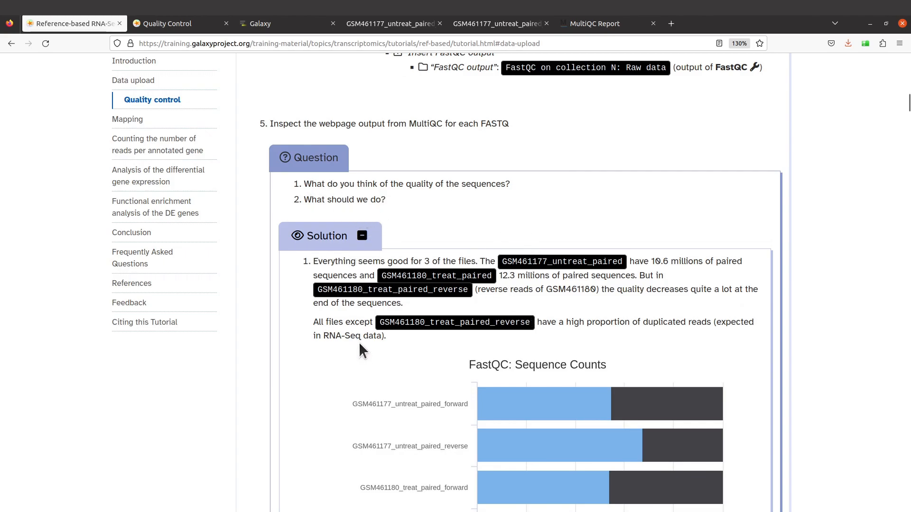
left_click_drag(380, 326, 500, 327)
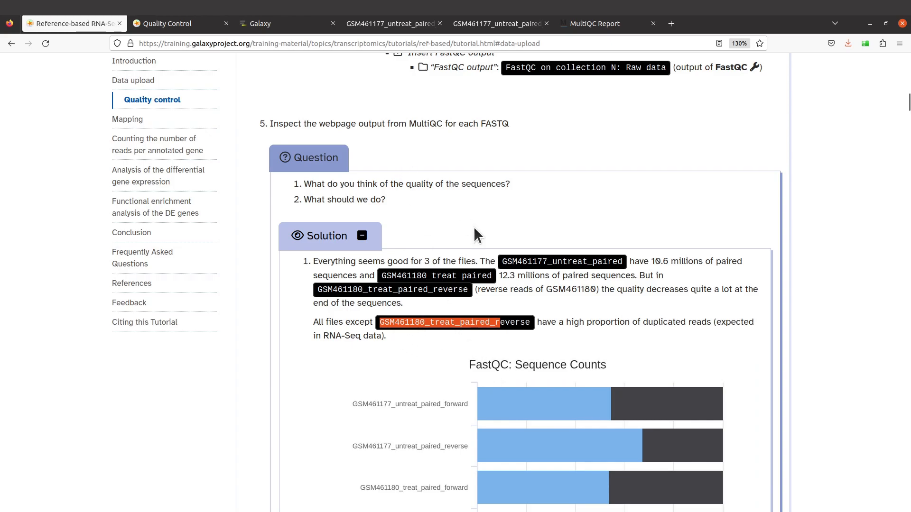
left_click(498, 316)
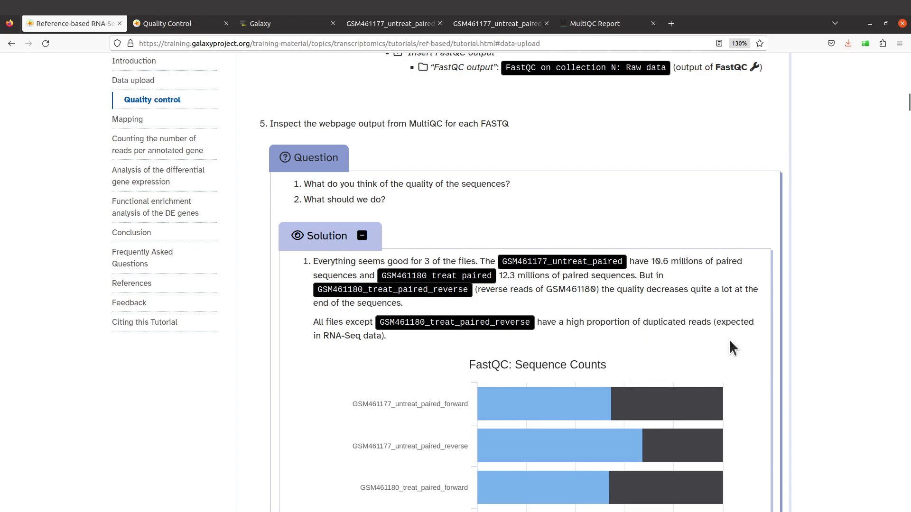
scroll(687, 319, "down", 3)
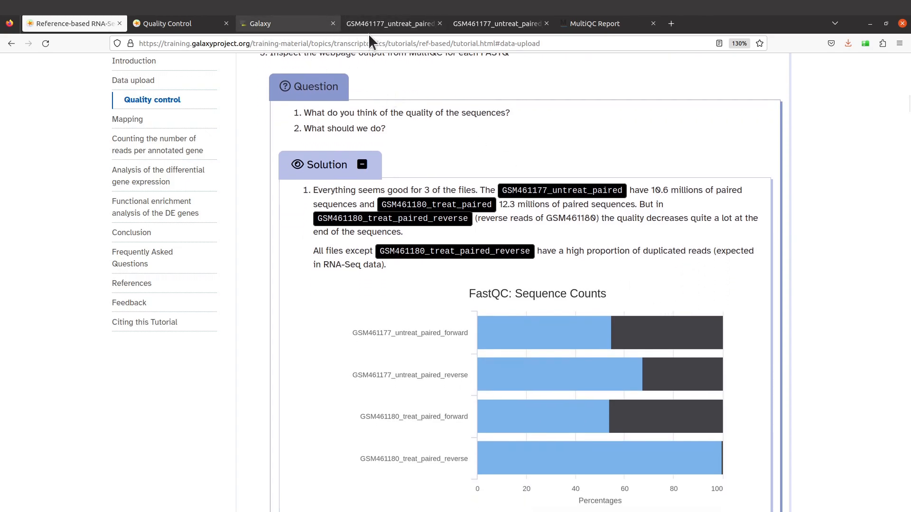
Inspect the unique and duplicate reads of both GSM461177 samples in the MultiQC report's Sequence Counts plot
left_click(590, 23)
scroll(597, 233, "up", 1)
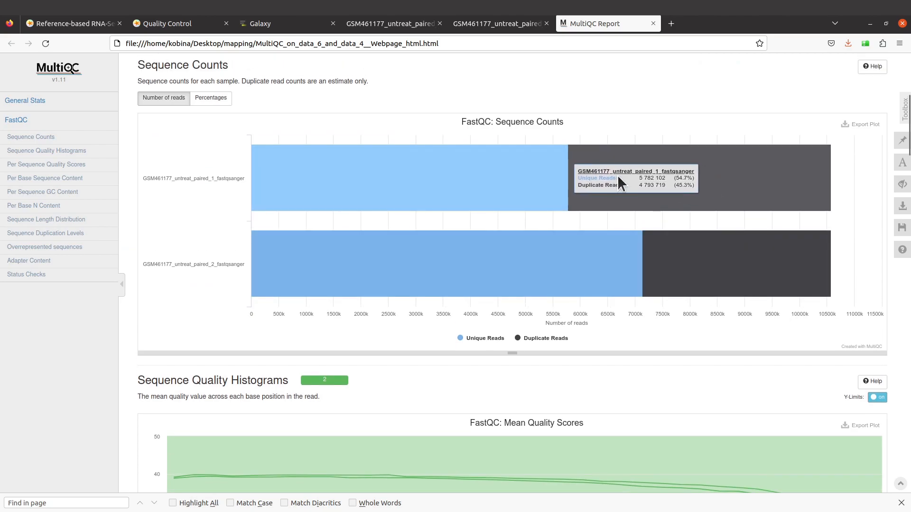
scroll(583, 209, "up", 1)
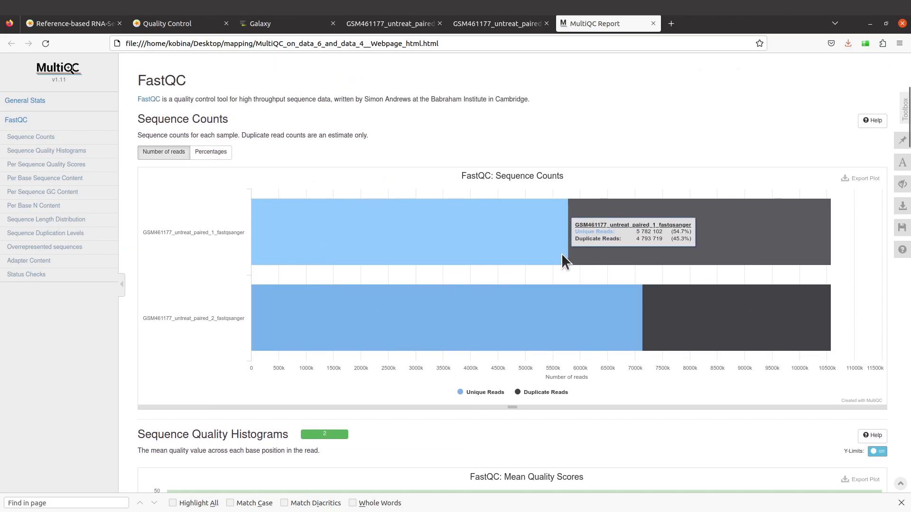
mouse_move(636, 228)
mouse_move(670, 315)
mouse_move(618, 247)
mouse_move(546, 336)
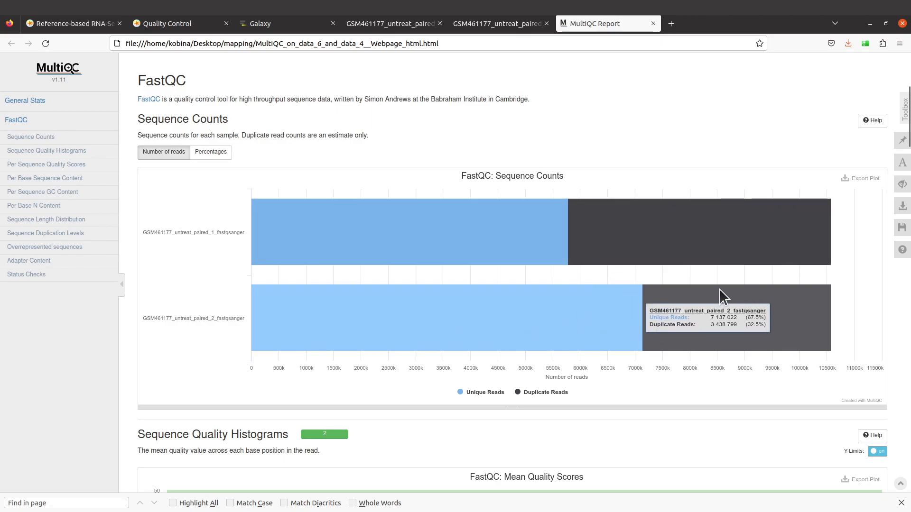
mouse_move(656, 252)
Return to the tutorial solution and review its Sequence Counts, Mean Quality Scores, Per Sequence Quality Scores and GC content figures
left_click(87, 26)
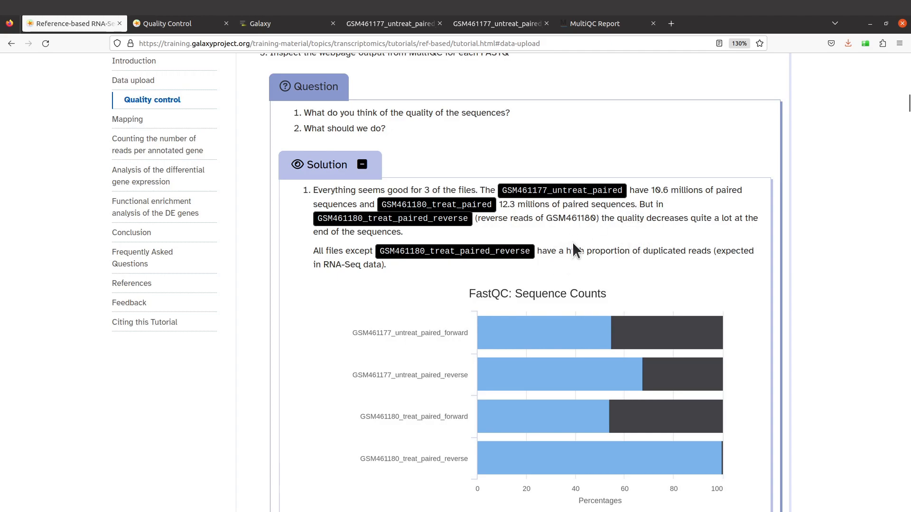
scroll(571, 234, "down", 3)
scroll(570, 232, "up", 3)
scroll(617, 259, "down", 2)
scroll(413, 175, "up", 2)
scroll(539, 274, "down", 3)
scroll(536, 268, "down", 6)
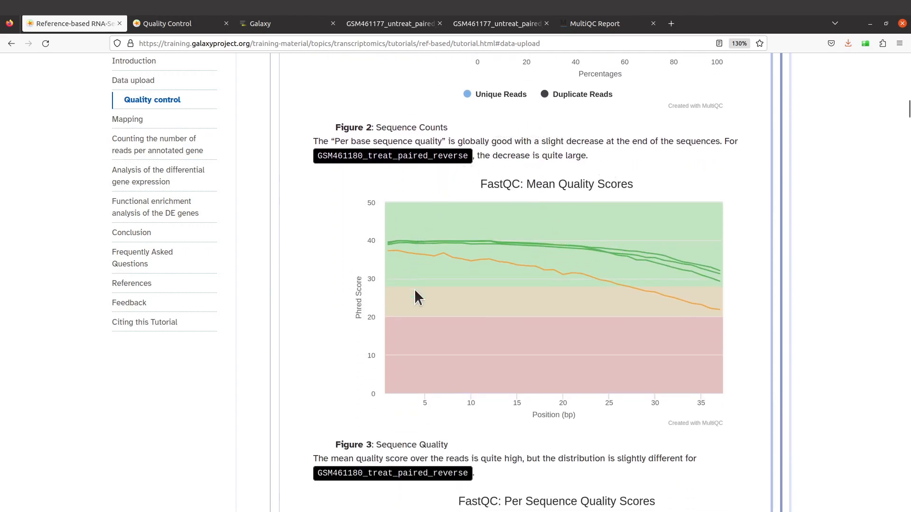
scroll(468, 249, "down", 13)
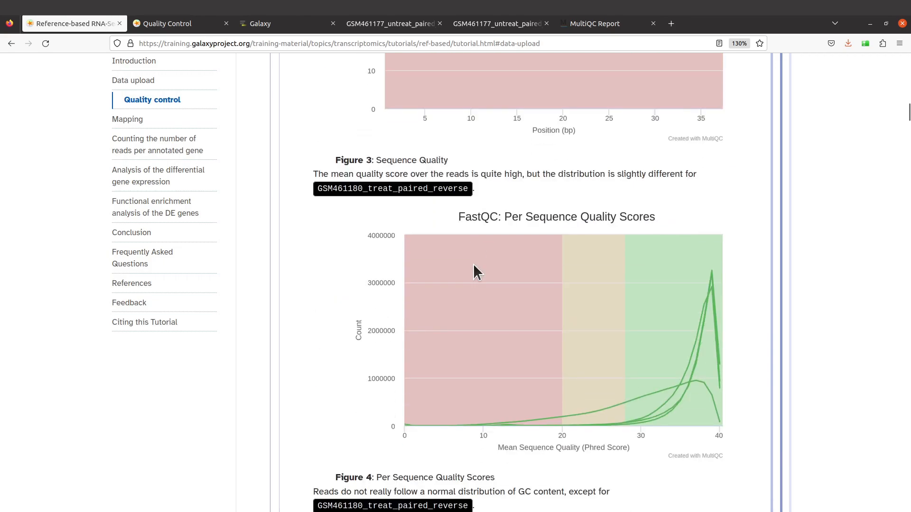
scroll(516, 330, "up", 2)
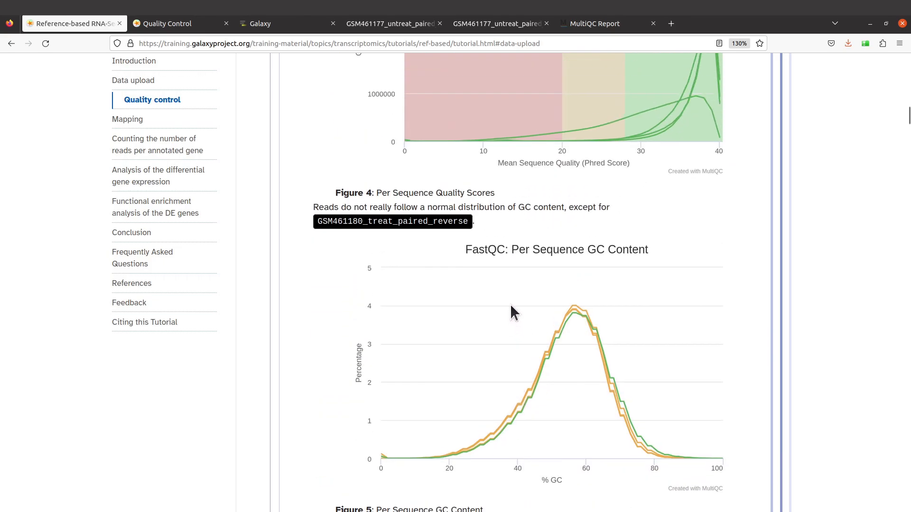
scroll(549, 241, "up", 2)
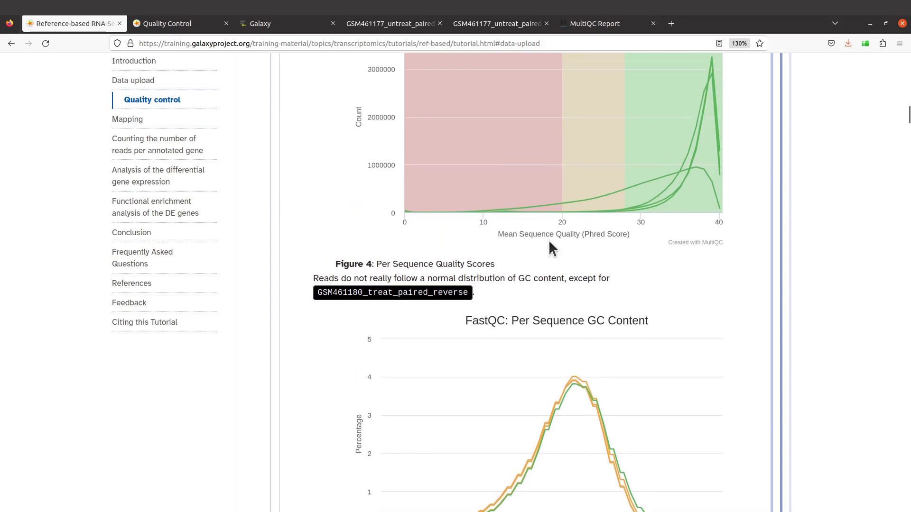
scroll(554, 136, "up", 10)
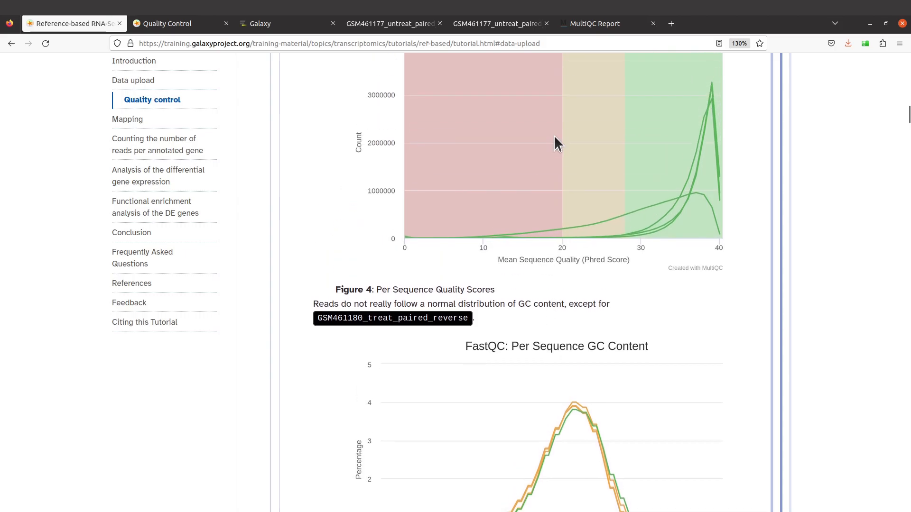
scroll(553, 133, "up", 9)
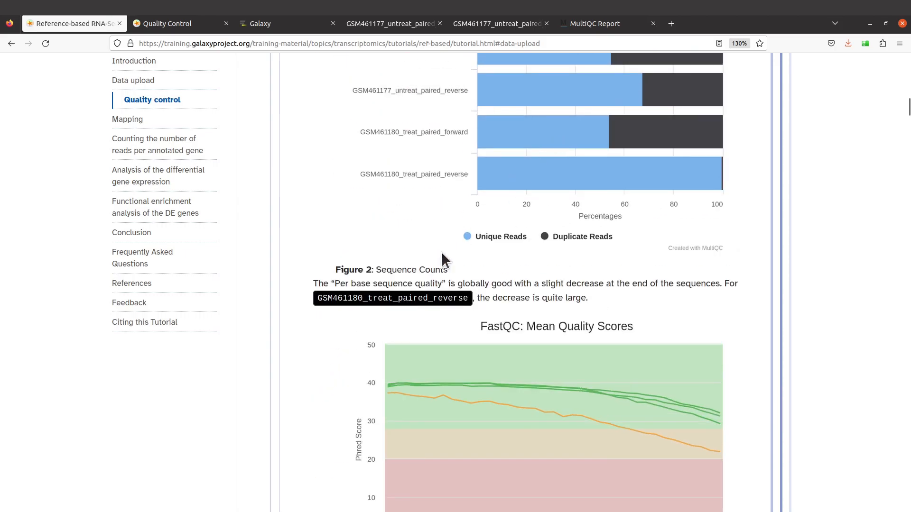
Review the tutorial solution's N content and Sequence Duplication Levels figures and its advice on handling poor-quality reads
left_click_drag(397, 251, 458, 267)
scroll(462, 280, "down", 9)
scroll(469, 298, "down", 16)
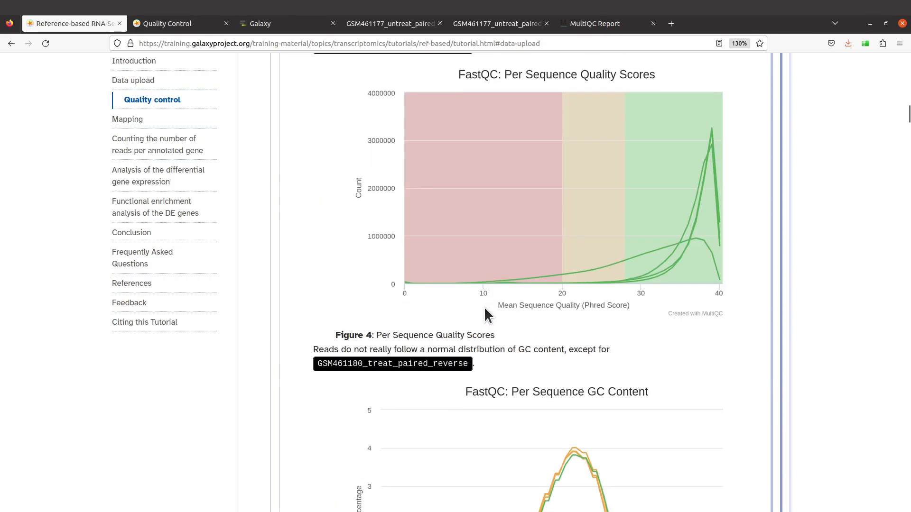
scroll(513, 327, "down", 9)
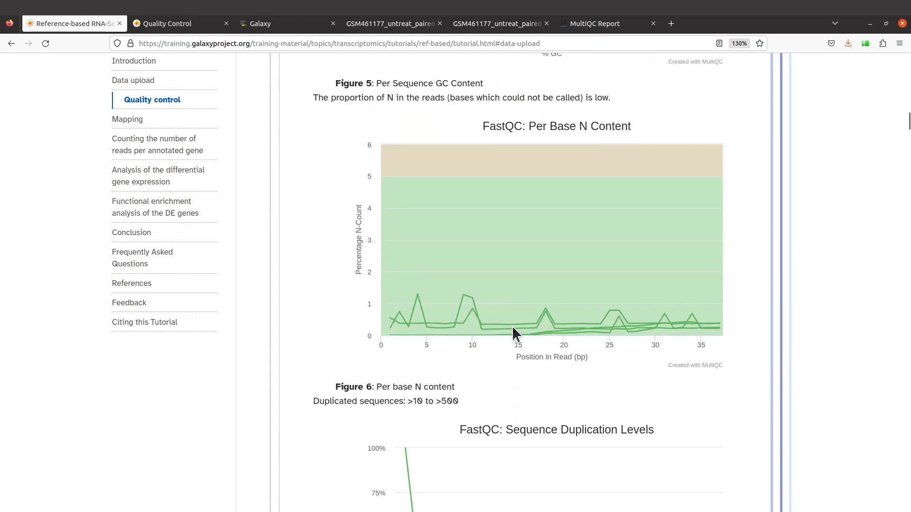
scroll(521, 322, "down", 4)
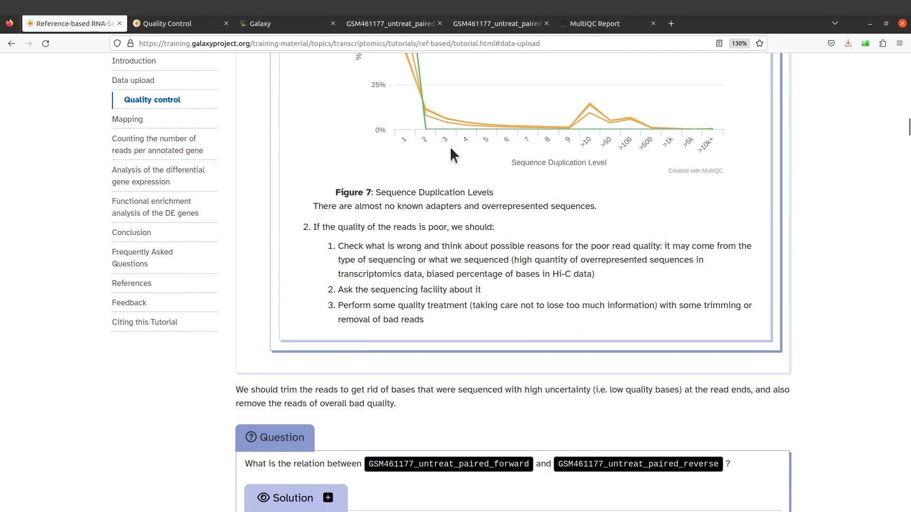
scroll(485, 283, "up", 20)
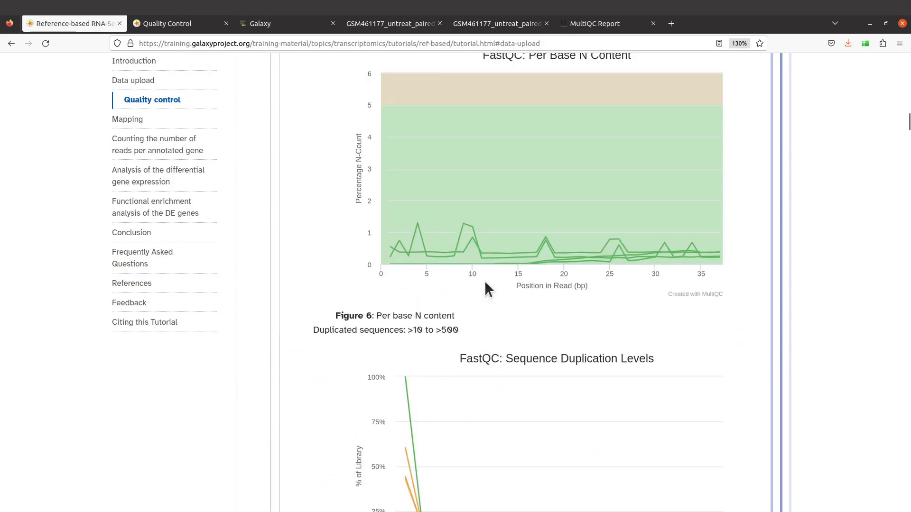
scroll(503, 285, "up", 15)
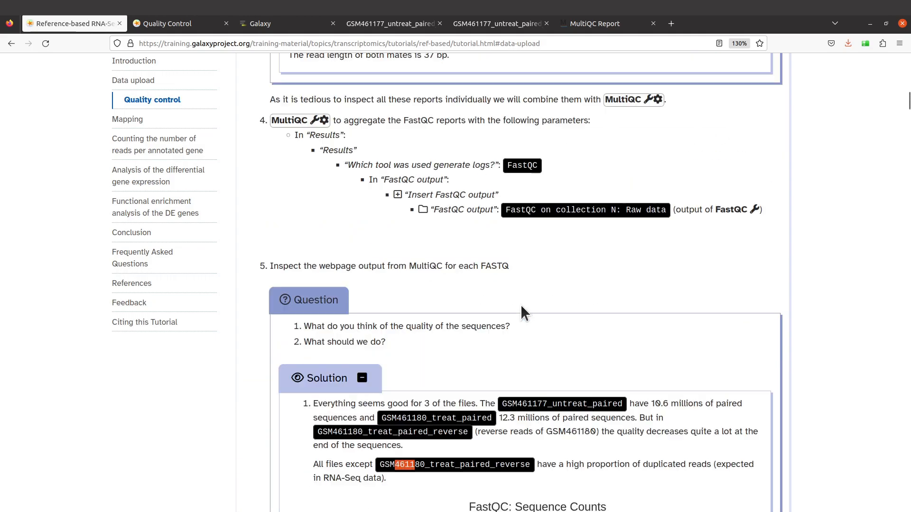
Review the tutorial solution again from its statement on overall sequence quality down to the Sequence Duplication Levels figure
scroll(502, 293, "down", 7)
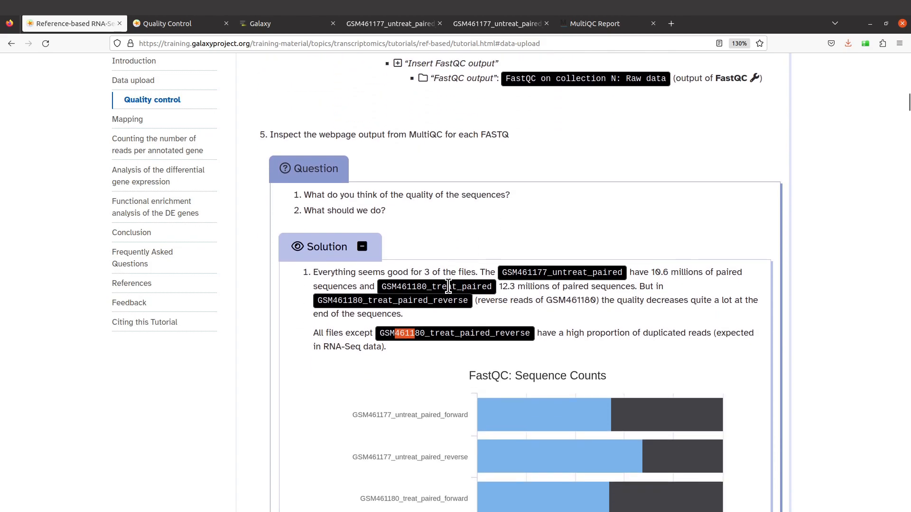
left_click_drag(305, 200, 335, 200)
scroll(528, 328, "down", 20)
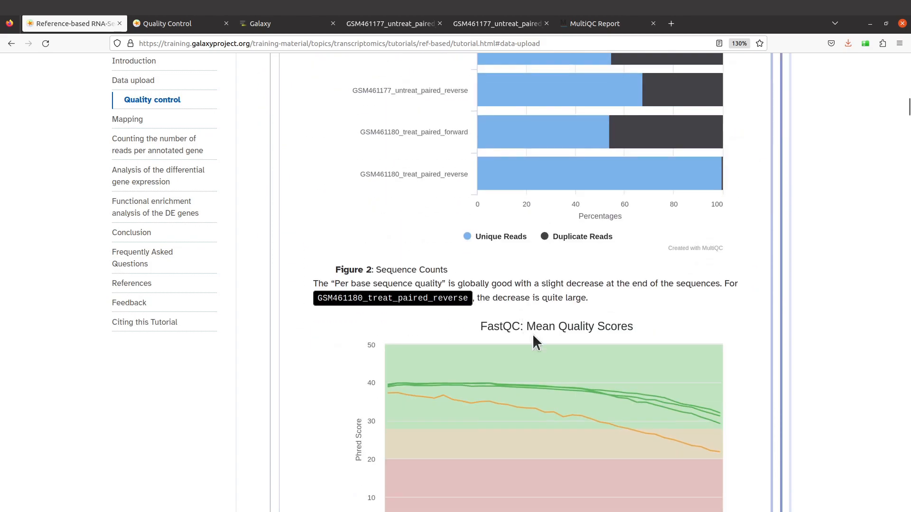
scroll(565, 369, "down", 19)
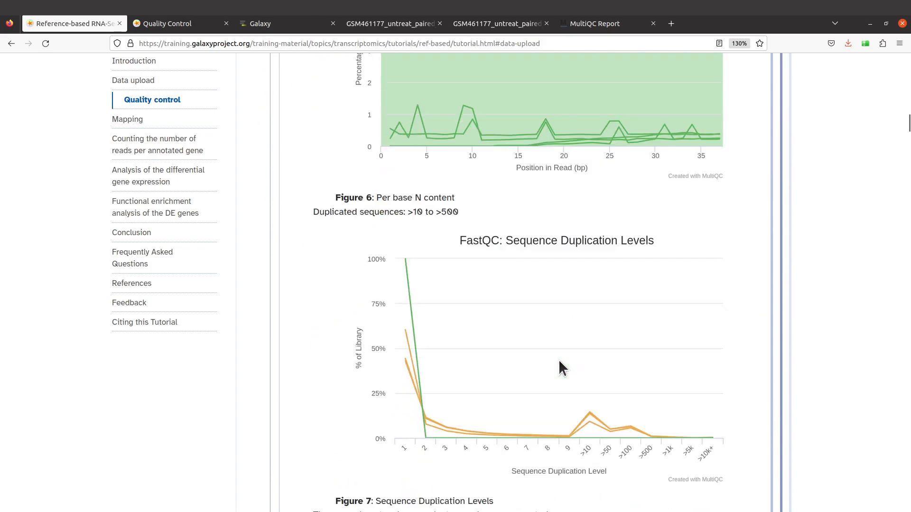
scroll(340, 232, "up", 1)
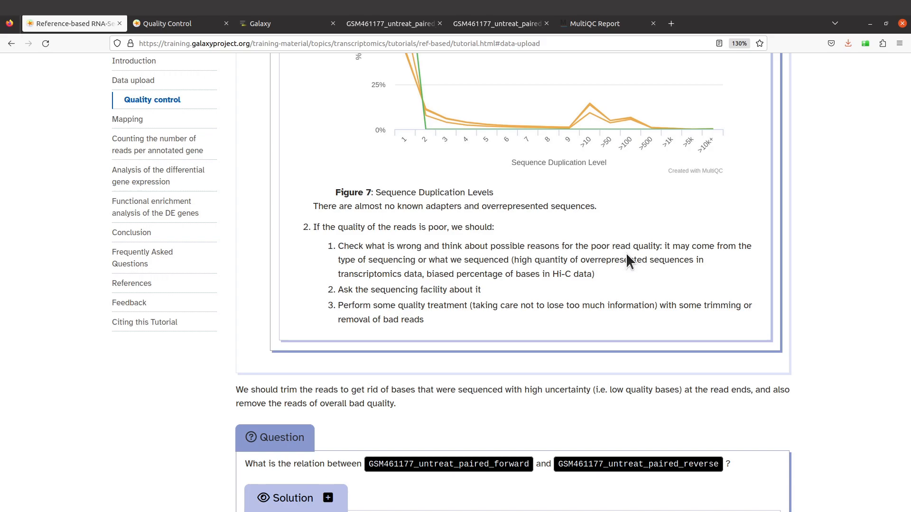
Go back through the tutorial solution's figures and examine the Per Sequence Quality Scores and Per Sequence GC Content plots
scroll(640, 275, "up", 3)
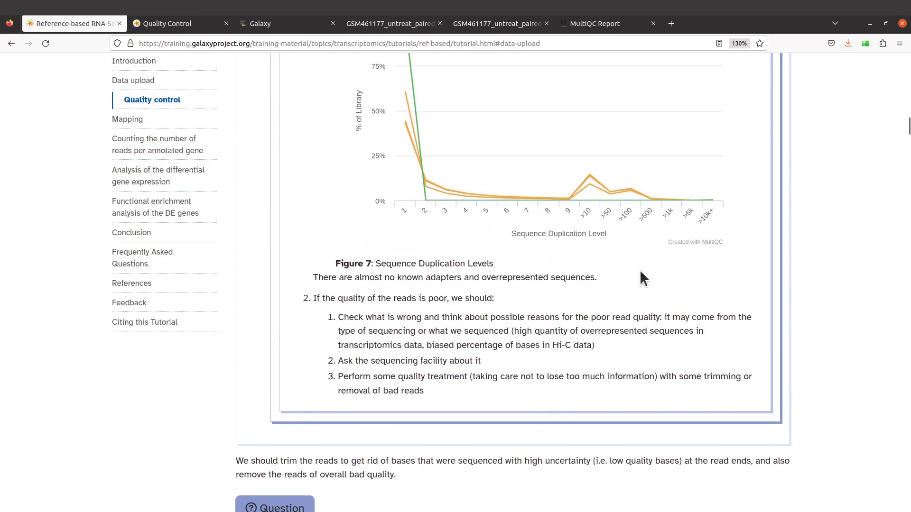
scroll(642, 282, "up", 3)
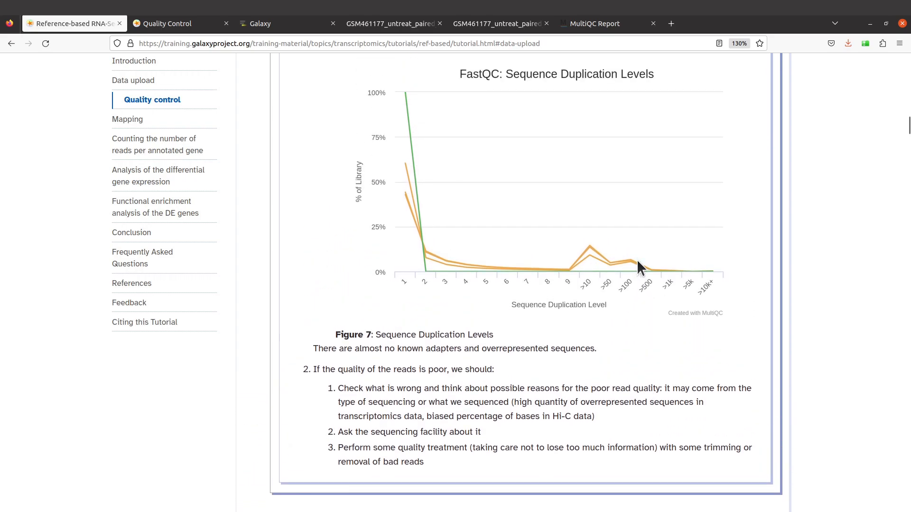
scroll(630, 247, "up", 20)
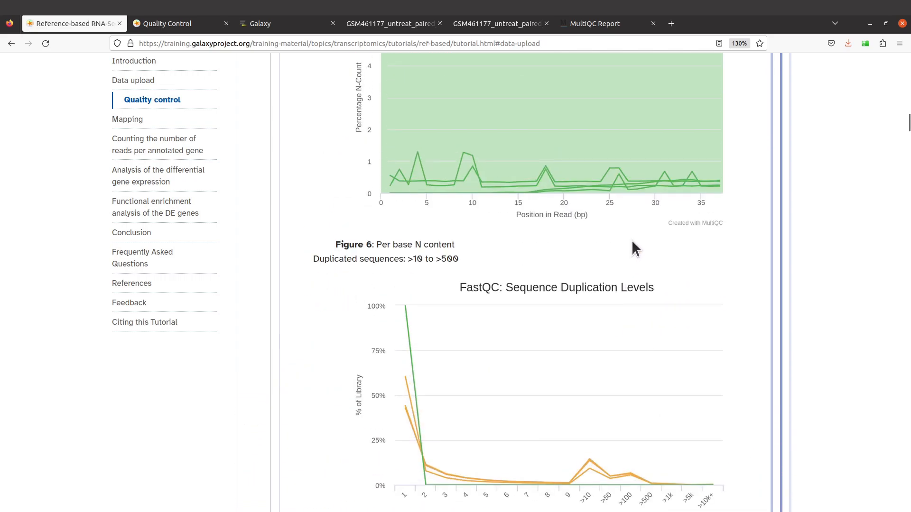
scroll(635, 237, "up", 9)
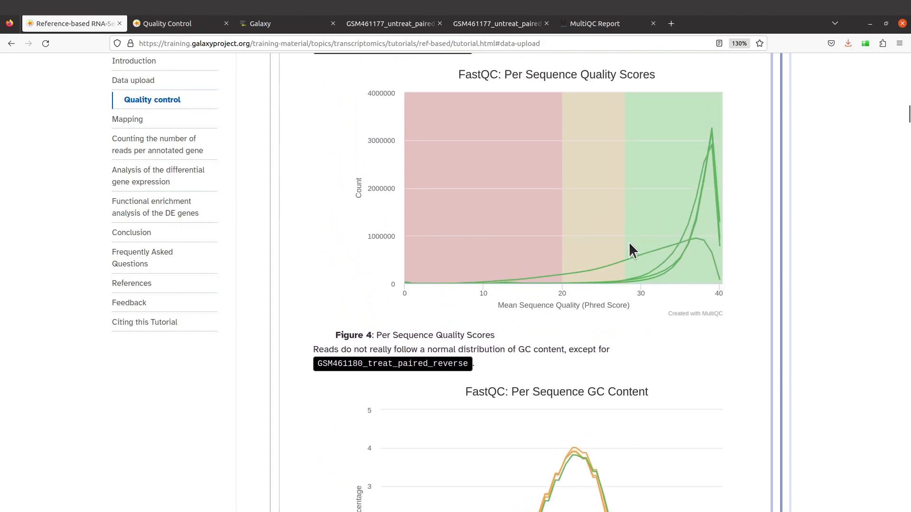
scroll(552, 378, "down", 6)
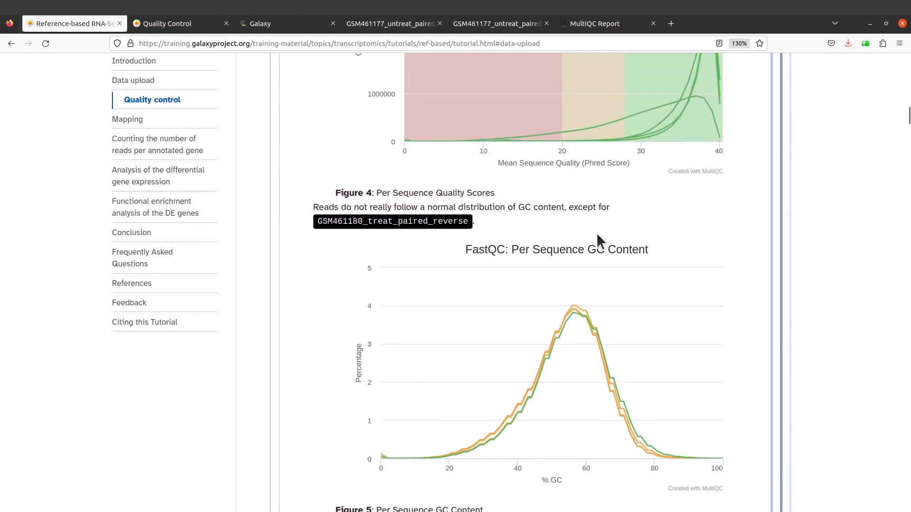
scroll(588, 200, "down", 6)
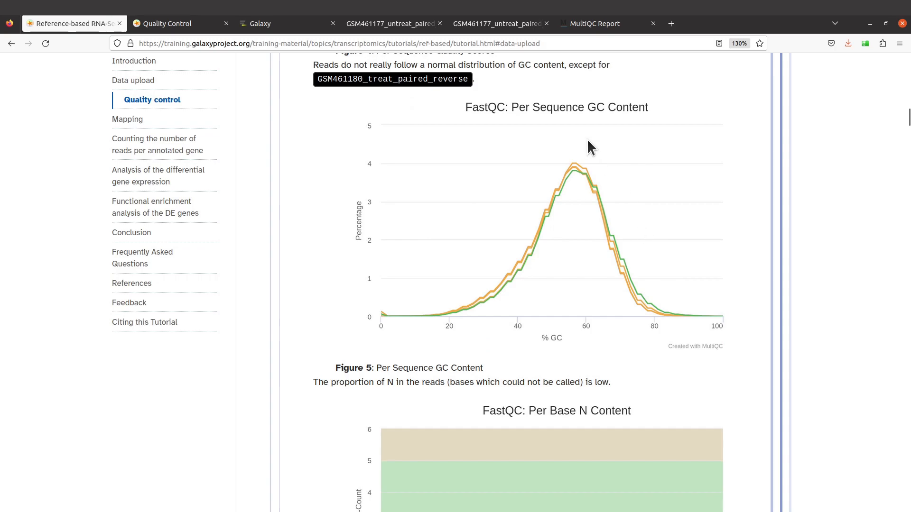
scroll(619, 179, "down", 3)
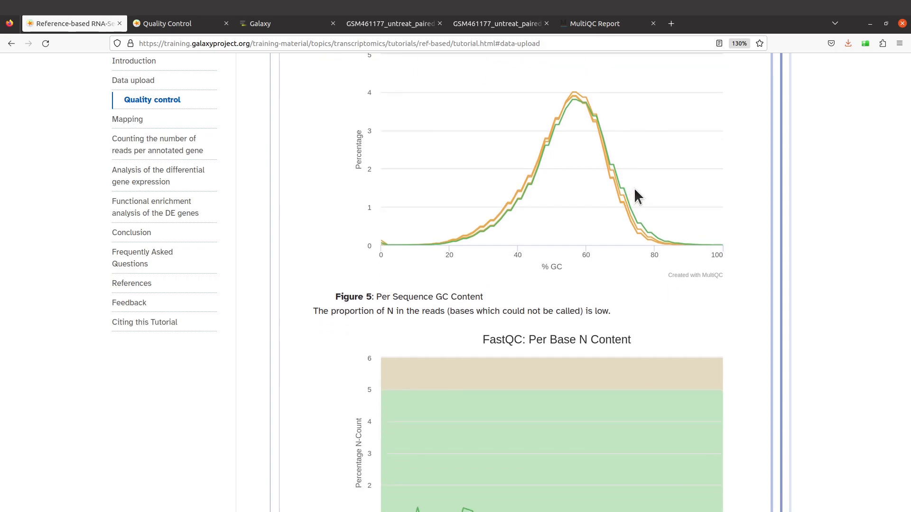
scroll(636, 175, "up", 5)
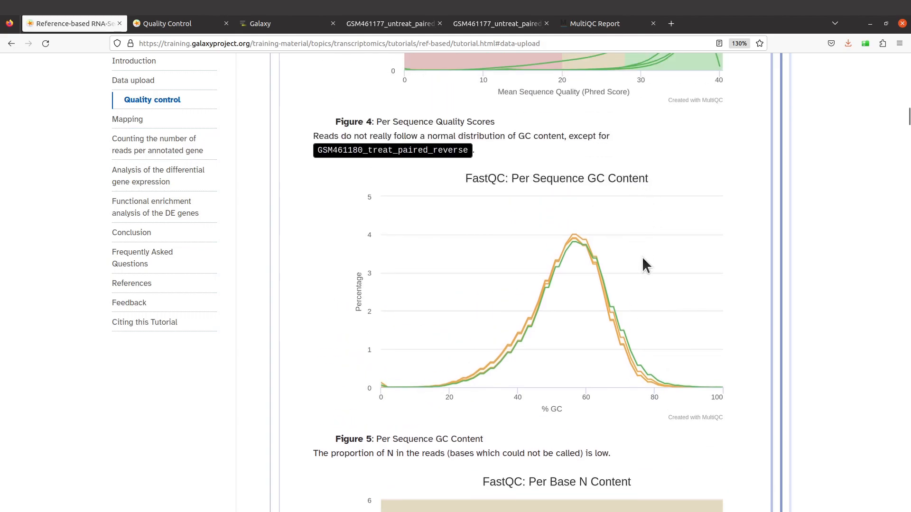
Read the tutorial's notes on sequence duplication and adapters, its advice on poor-quality reads and its reason for trimming
scroll(642, 259, "down", 20)
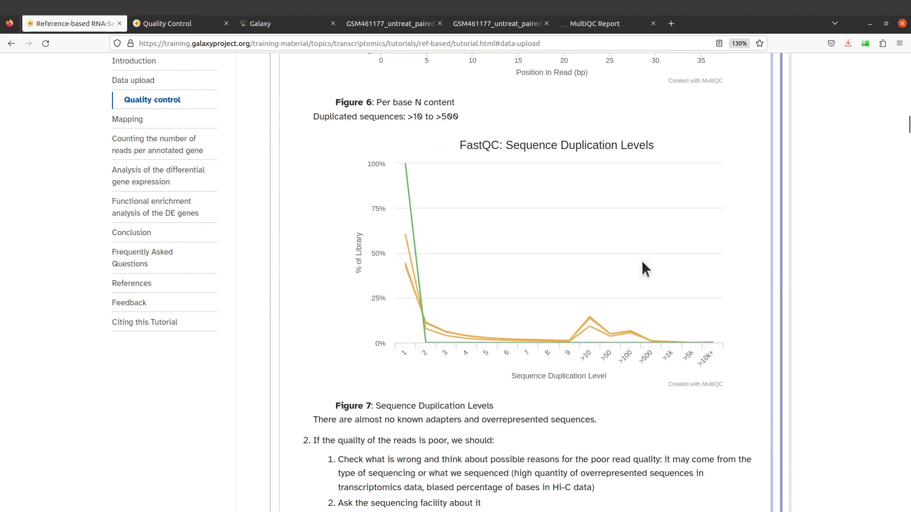
scroll(639, 265, "down", 5)
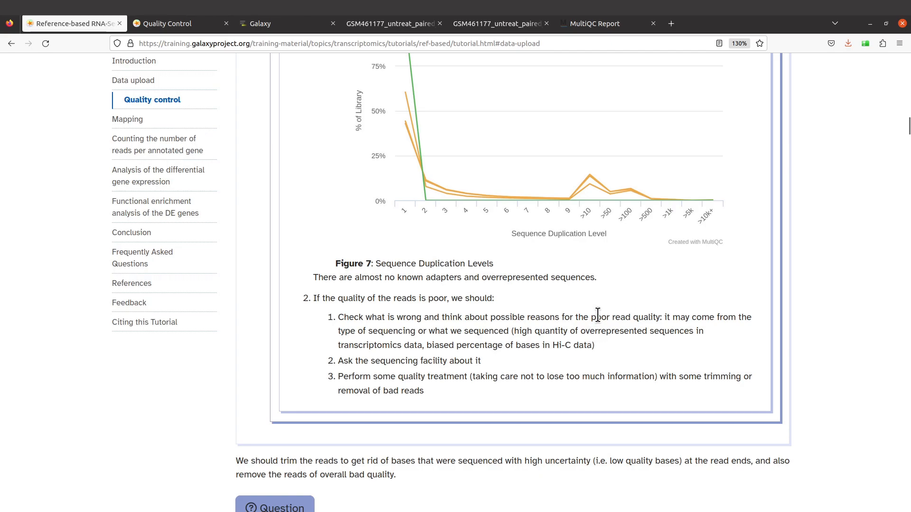
scroll(596, 315, "down", 5)
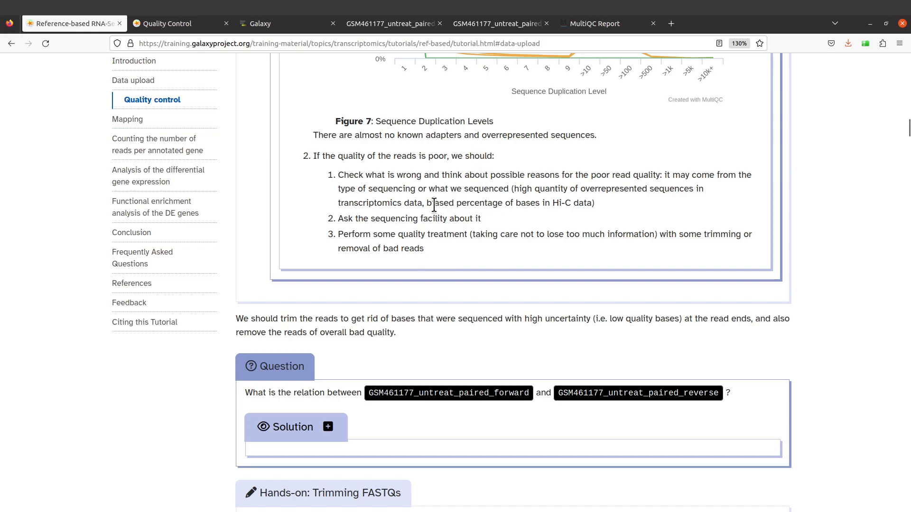
scroll(435, 209, "up", 5)
scroll(437, 207, "down", 6)
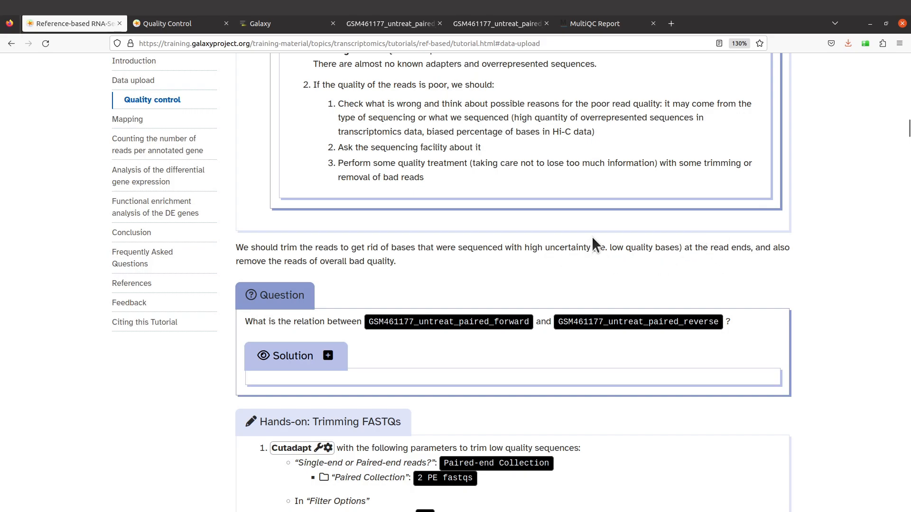
scroll(606, 241, "down", 1)
scroll(610, 243, "up", 1)
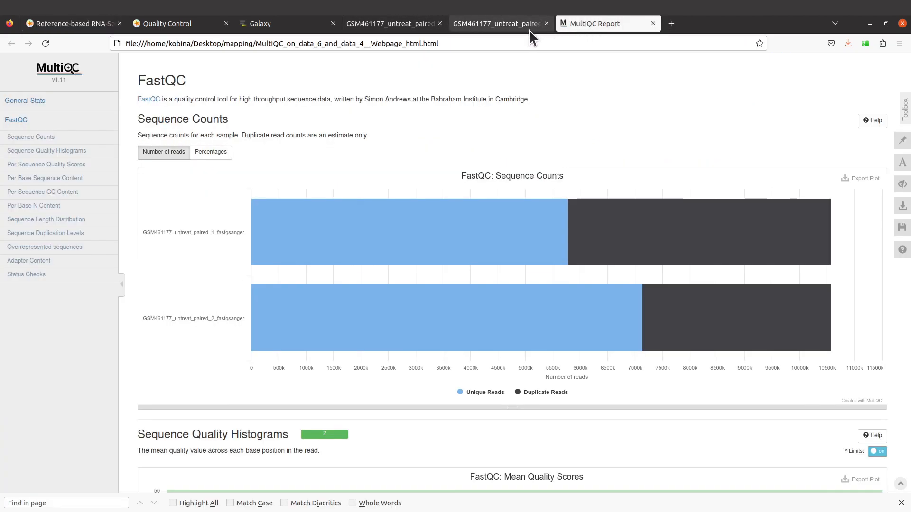
Switch to the MultiQC report and inspect the General Statistics table and the Mean Quality Scores plot for both GSM461177 samples
left_click(505, 25)
left_click(603, 24)
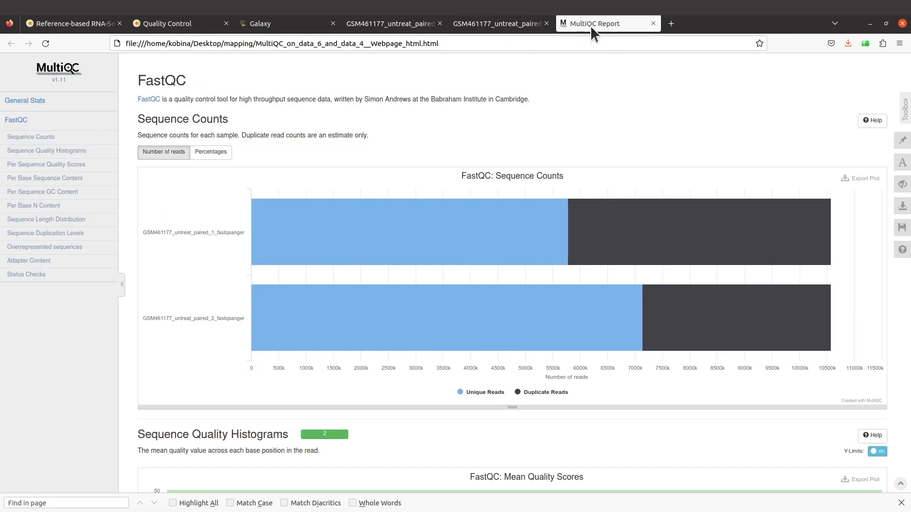
scroll(614, 211, "up", 5)
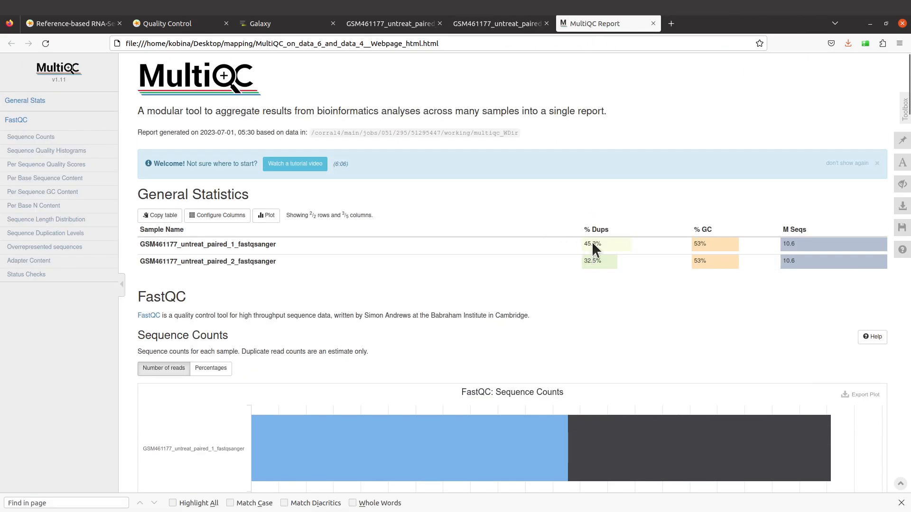
scroll(599, 252, "down", 10)
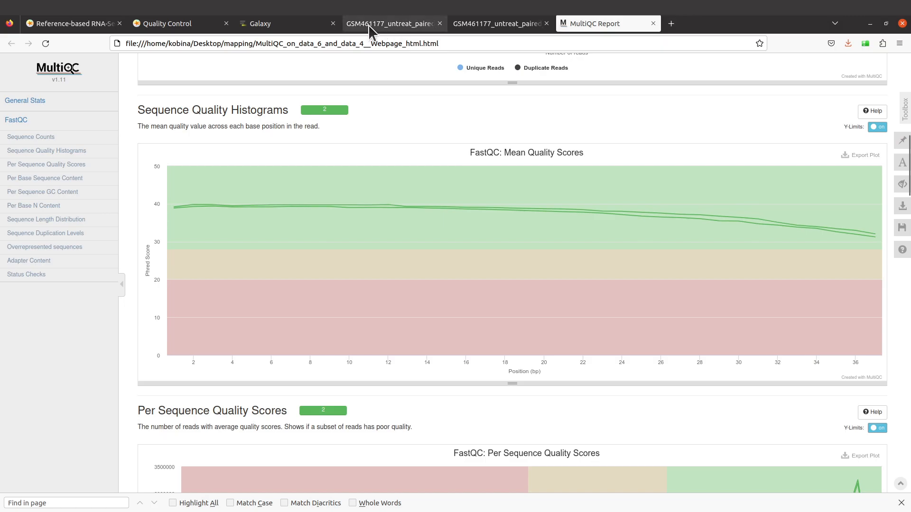
Return to the tutorial and read the solution on how GSM461177_untreat_paired_forward and GSM461177_untreat_paired_reverse are related, collapsing it after reading
left_click(79, 24)
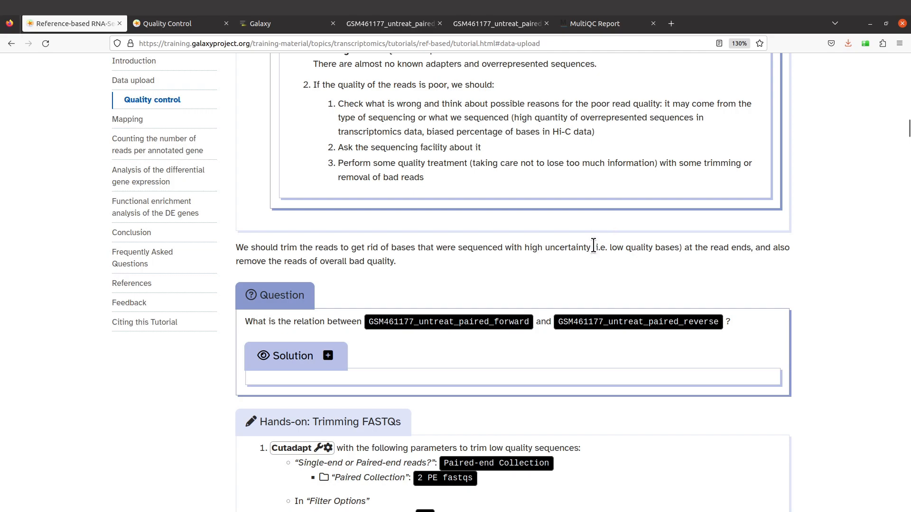
scroll(548, 283, "down", 3)
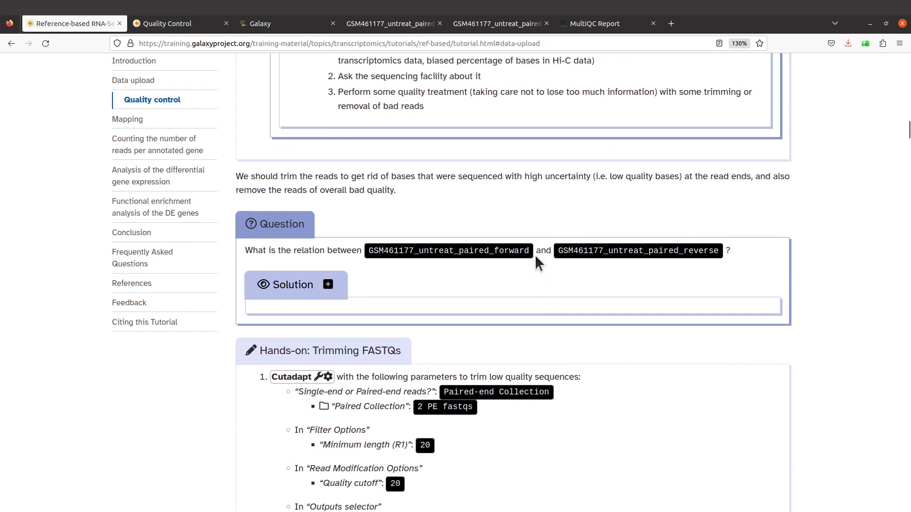
scroll(545, 209, "down", 3)
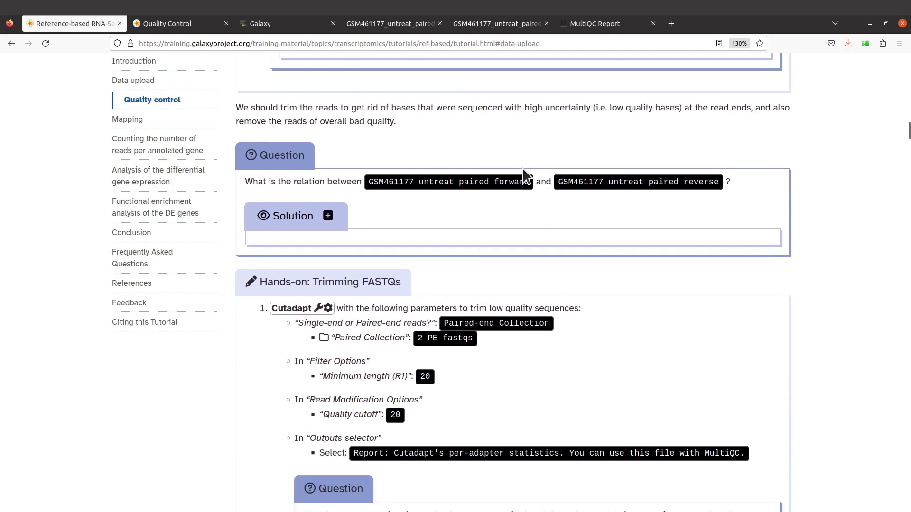
left_click(328, 213)
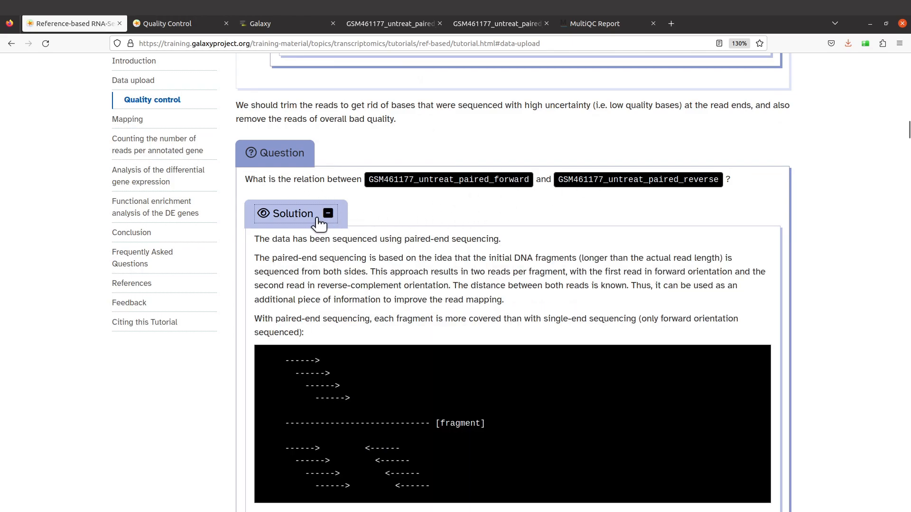
left_click(328, 213)
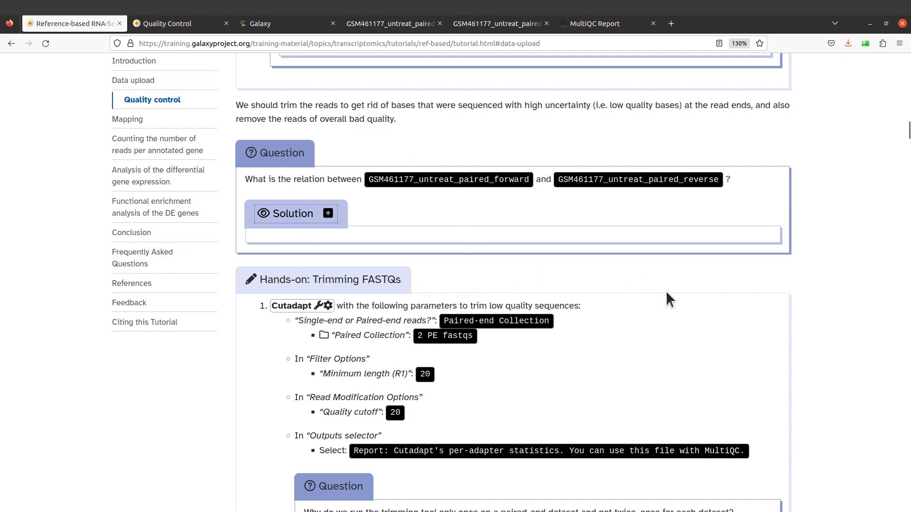
Read the Cutadapt parameters in the tutorial's "Hands-on: Trimming FASTQs" section
scroll(652, 251, "down", 1)
scroll(639, 238, "up", 1)
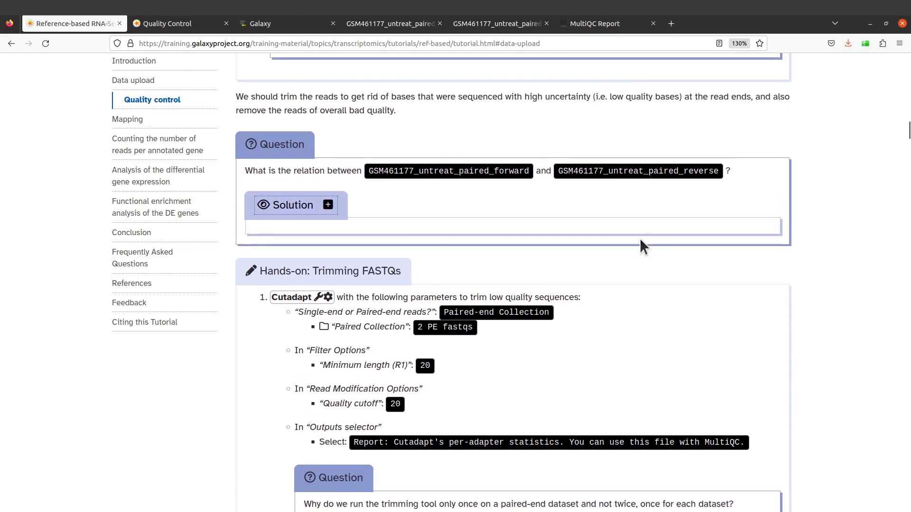
scroll(623, 307, "down", 1)
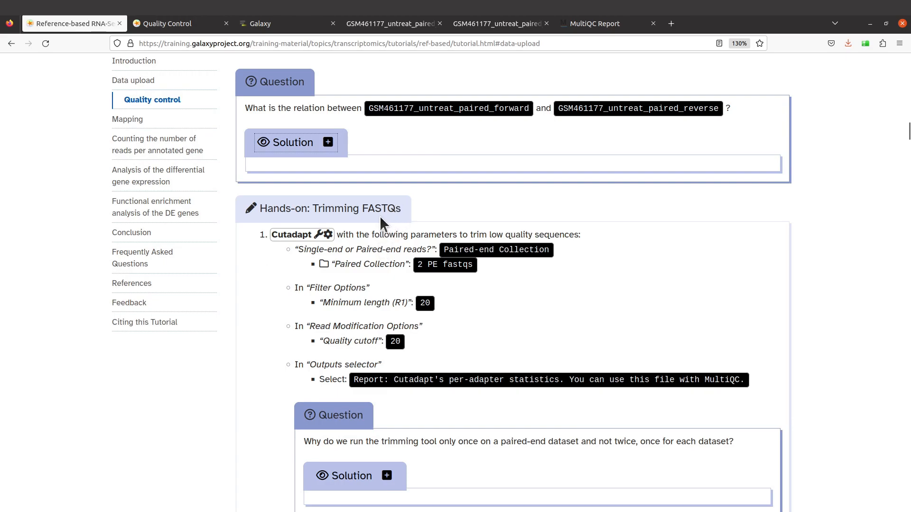
scroll(385, 227, "down", 3)
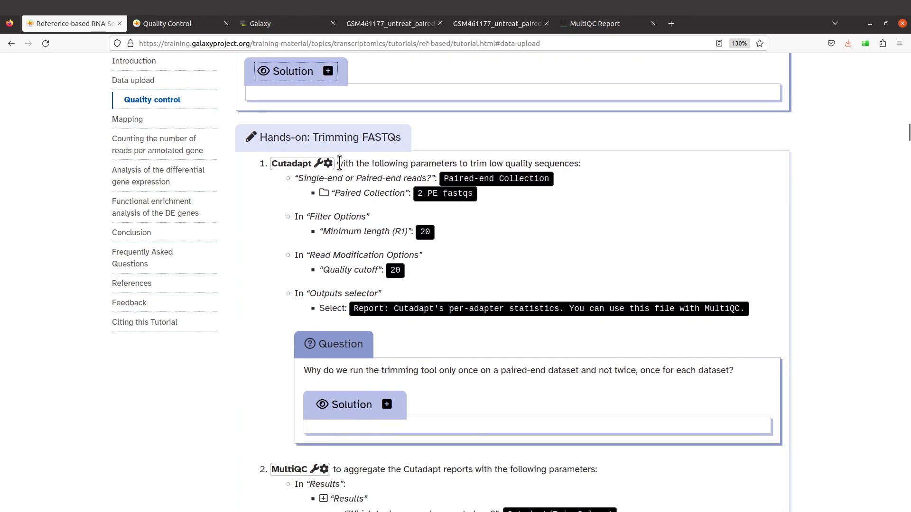
Switch to Galaxy, collapse the MultiQC Webpage dataset in the history and search the tools for "cutadap"
left_click(279, 33)
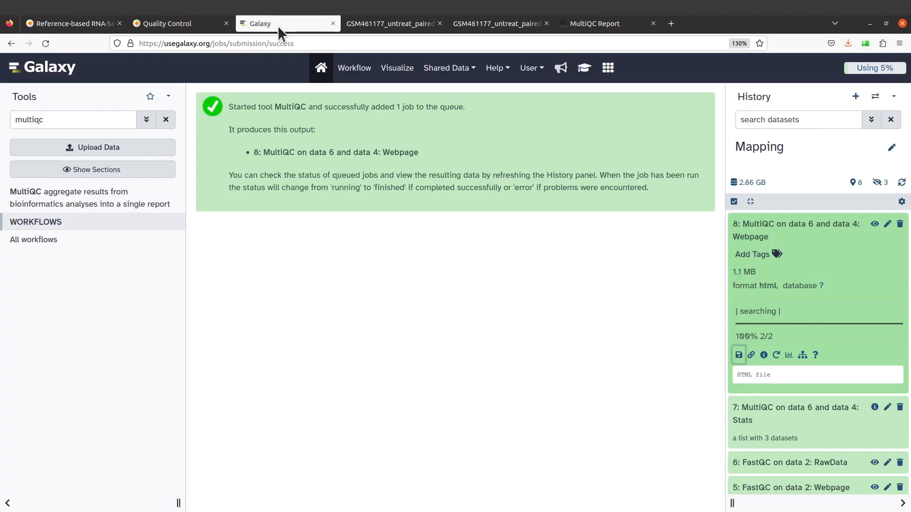
left_click(805, 220)
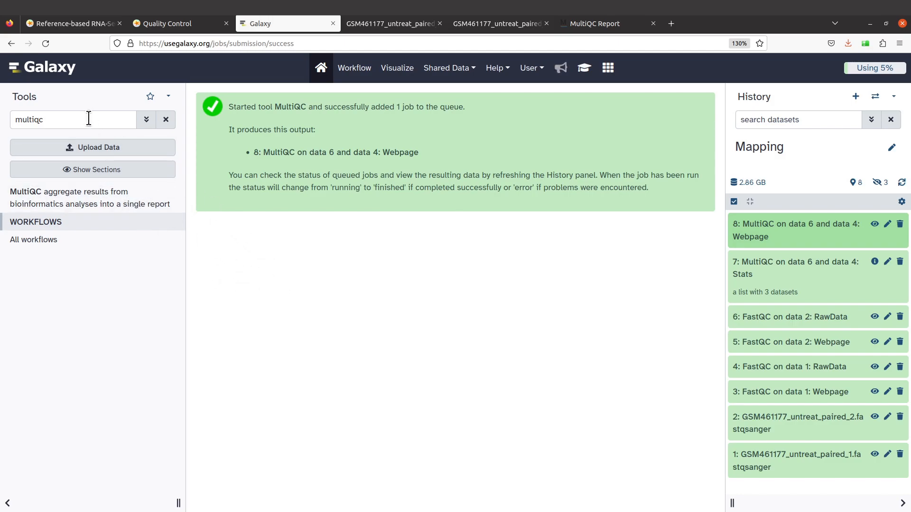
left_click_drag(89, 118, 2, 114)
key("BackSpace")
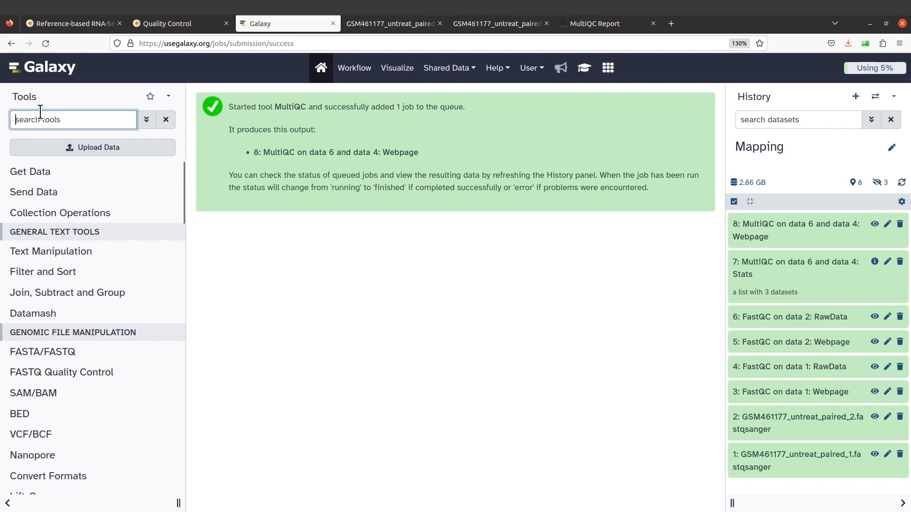
type("cutadap")
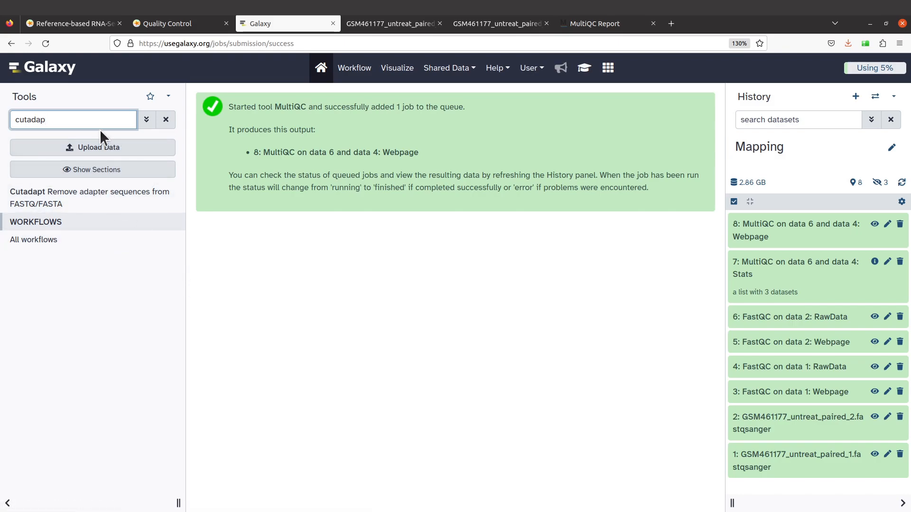
Open the Cutadapt tool and set "Single-end or Paired-end reads?" to Paired-end
left_click(78, 201)
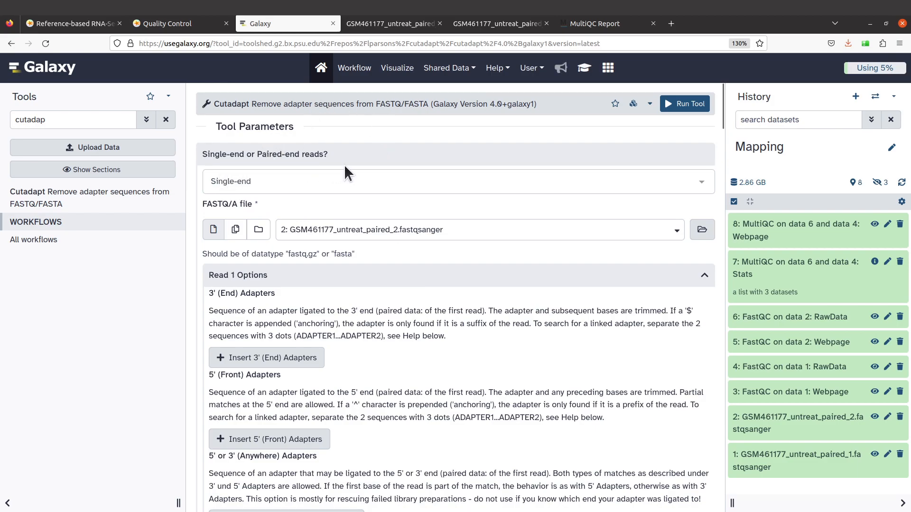
left_click(321, 187)
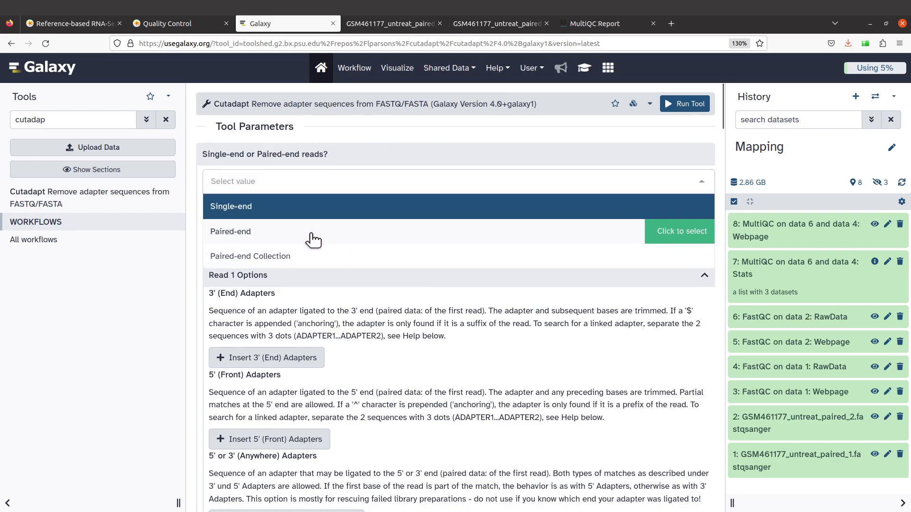
left_click(320, 237)
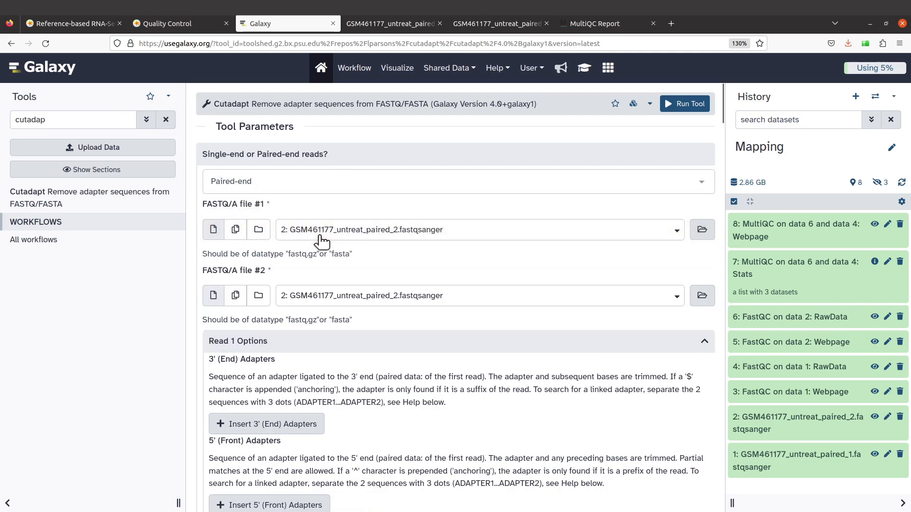
Clear and reselect Paired-end for "Single-end or Paired-end reads?" in the Cutadapt form
left_click(340, 182)
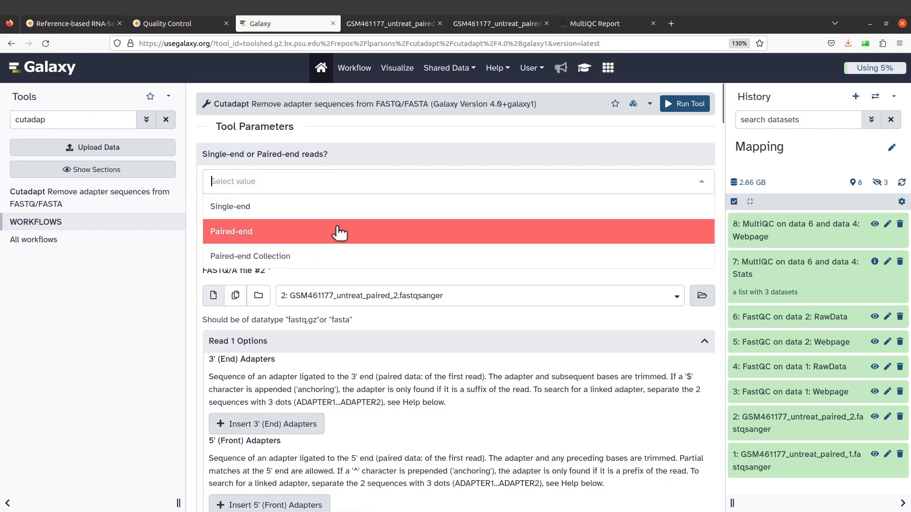
left_click(340, 230)
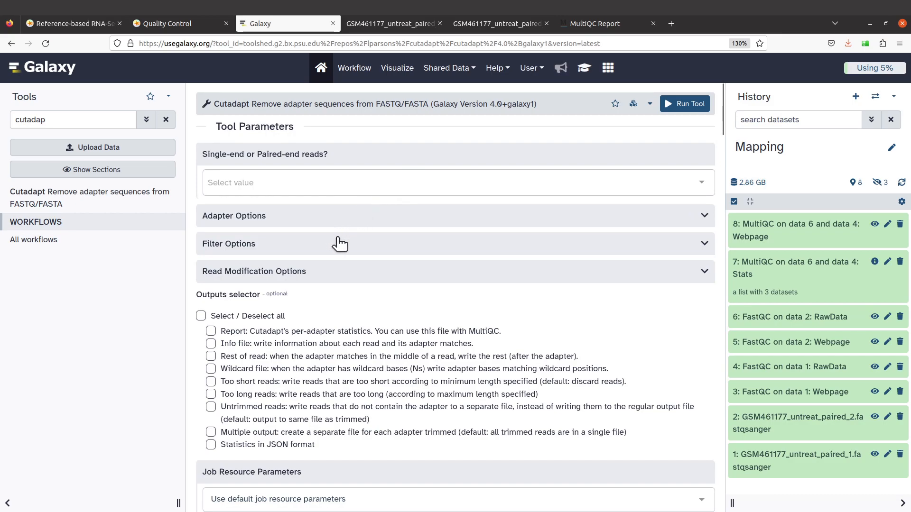
left_click(299, 181)
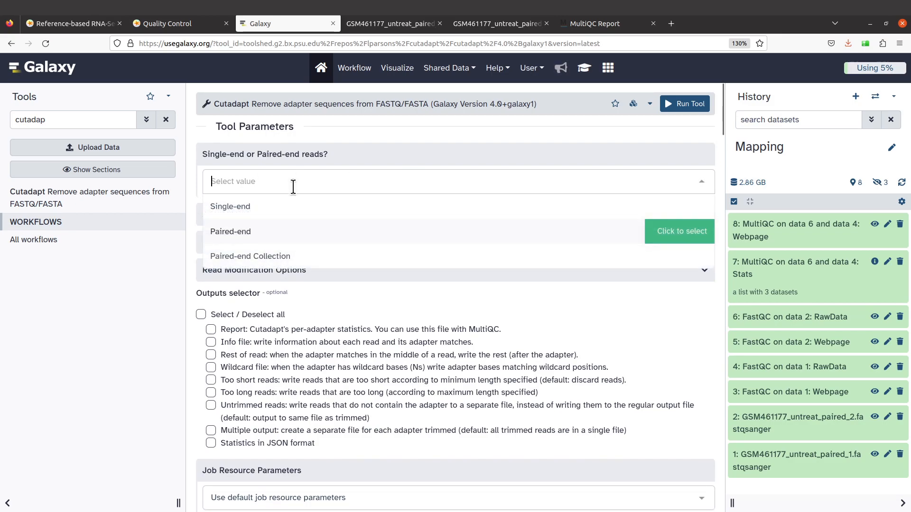
left_click(304, 232)
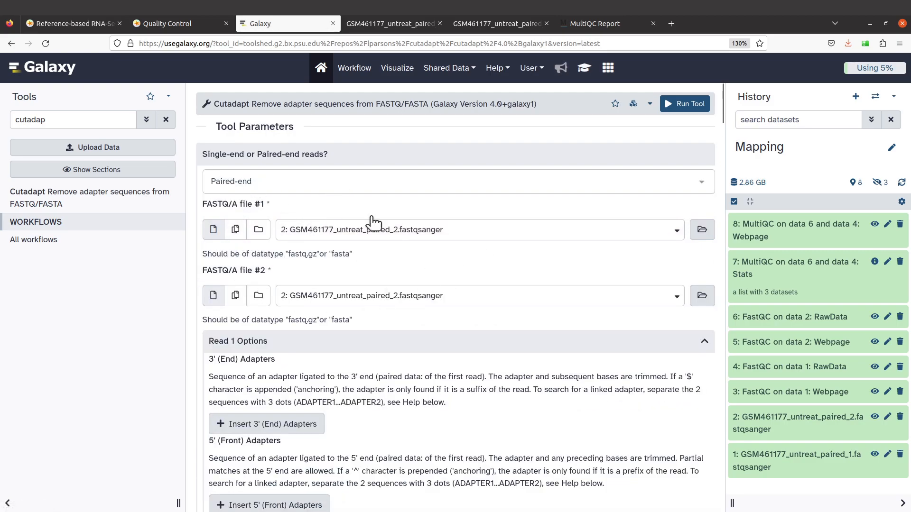
left_click(322, 192)
left_click(314, 230)
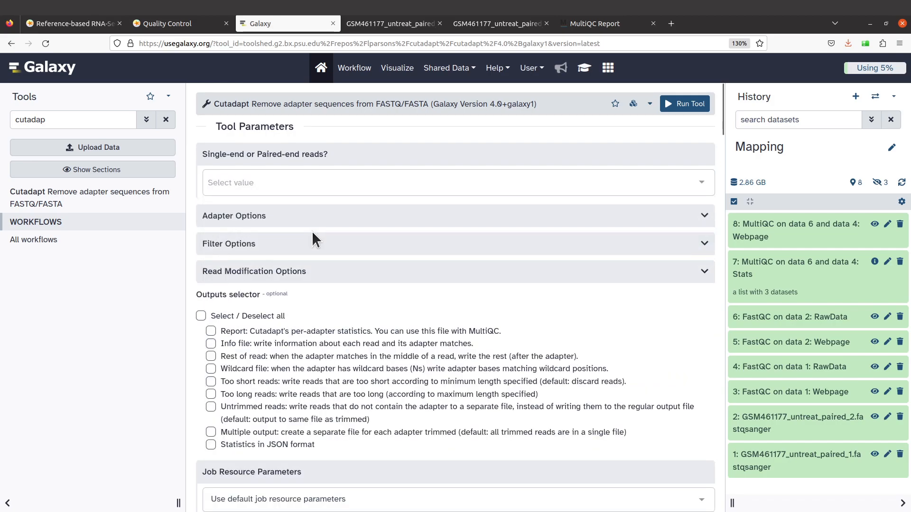
left_click(354, 185)
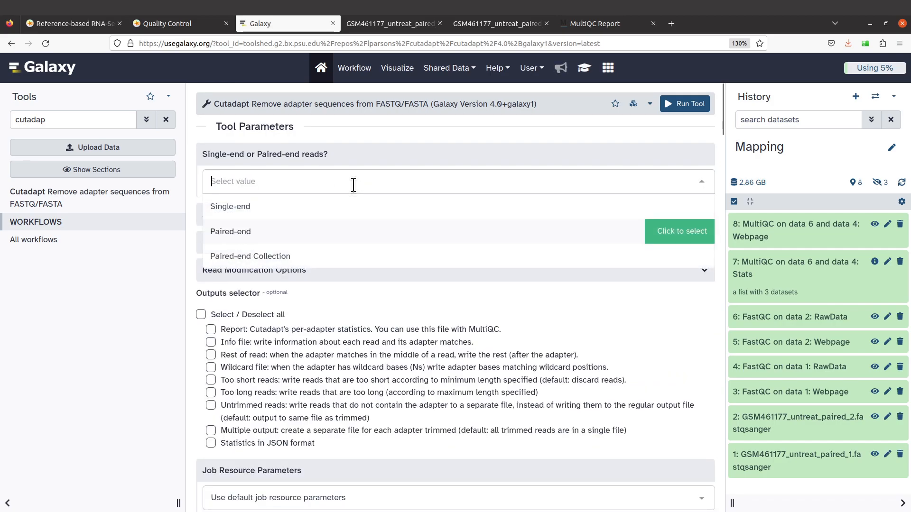
left_click(310, 235)
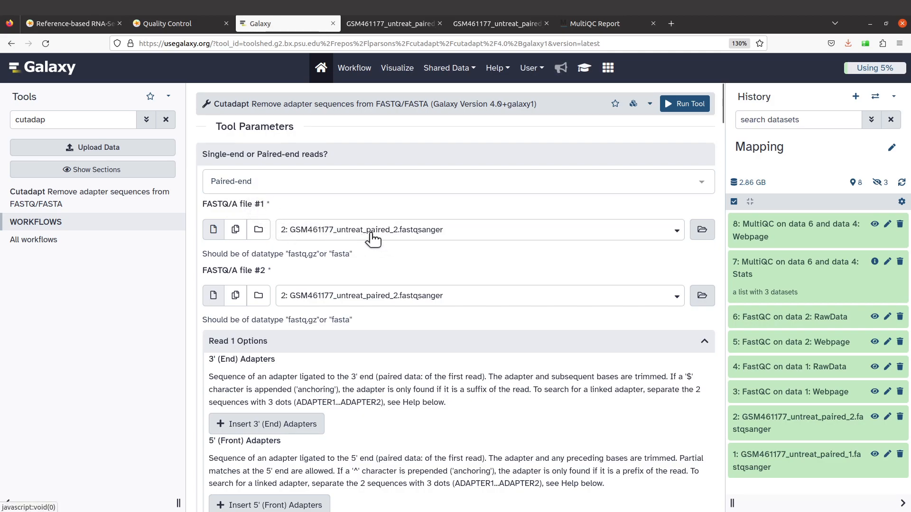
Set FASTQ/A file #1 to GSM461177_untreat_paired_1.fastqsanger and keep GSM461177_untreat_paired_2.fastqsanger as FASTQ/A file #2
left_click(408, 235)
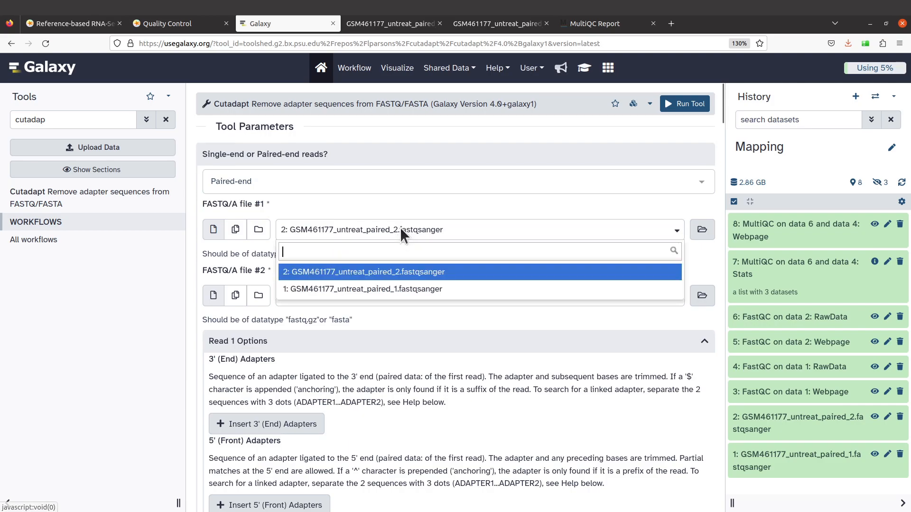
left_click(406, 291)
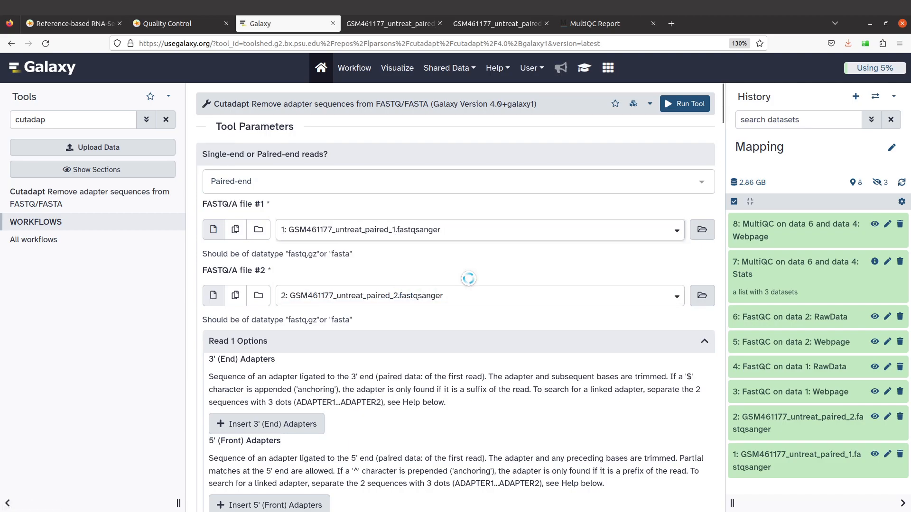
left_click(455, 230)
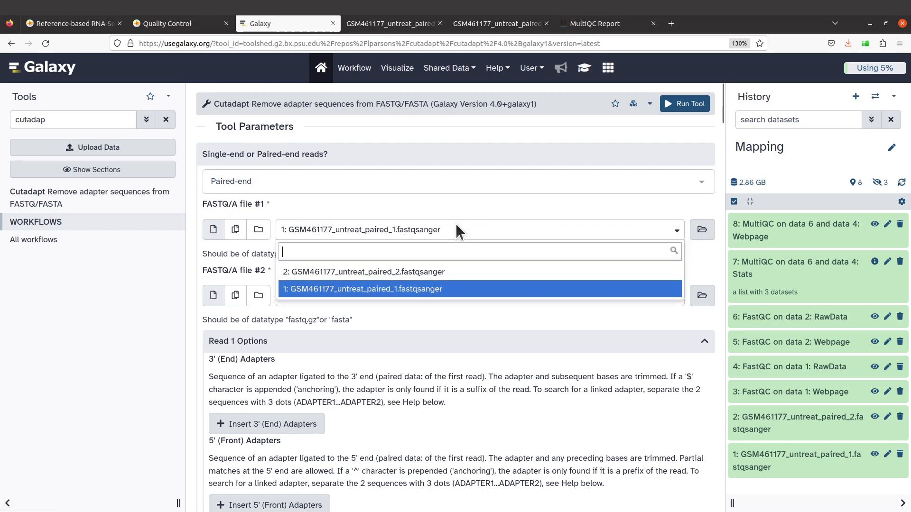
left_click(441, 291)
left_click(433, 232)
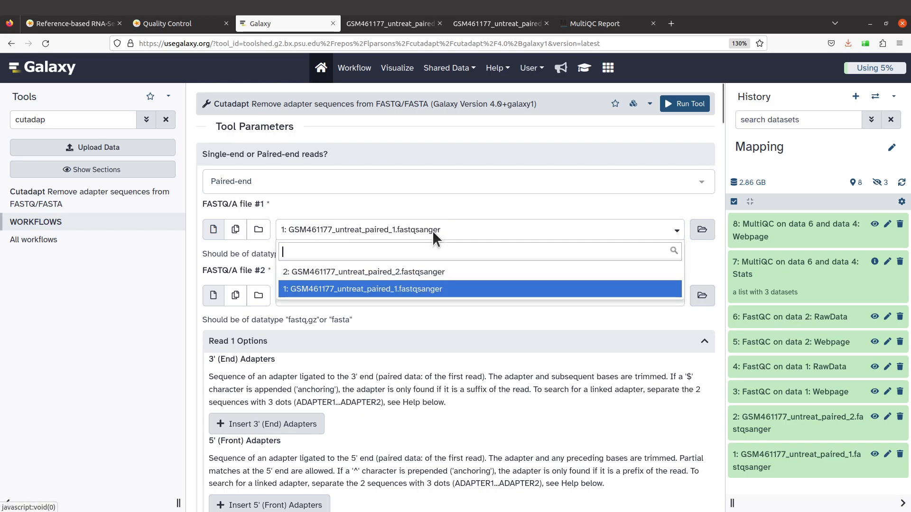
left_click(434, 295)
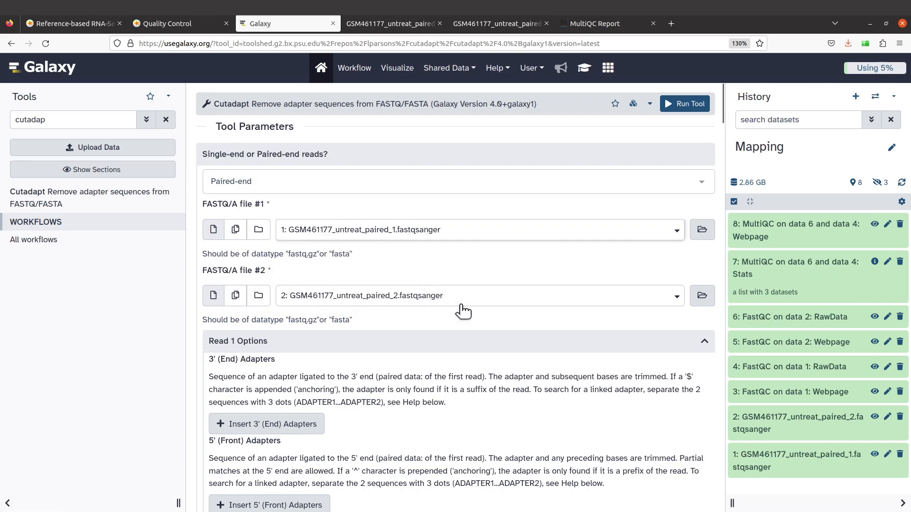
left_click(434, 300)
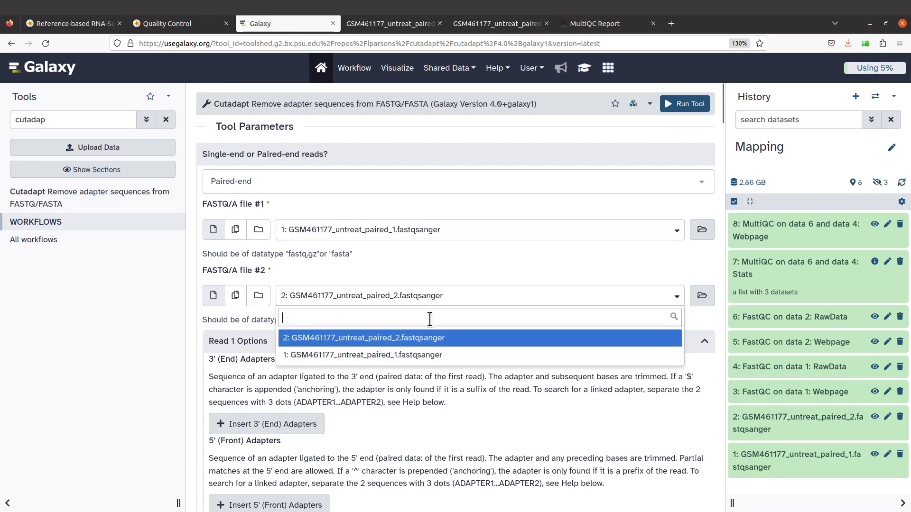
left_click(431, 339)
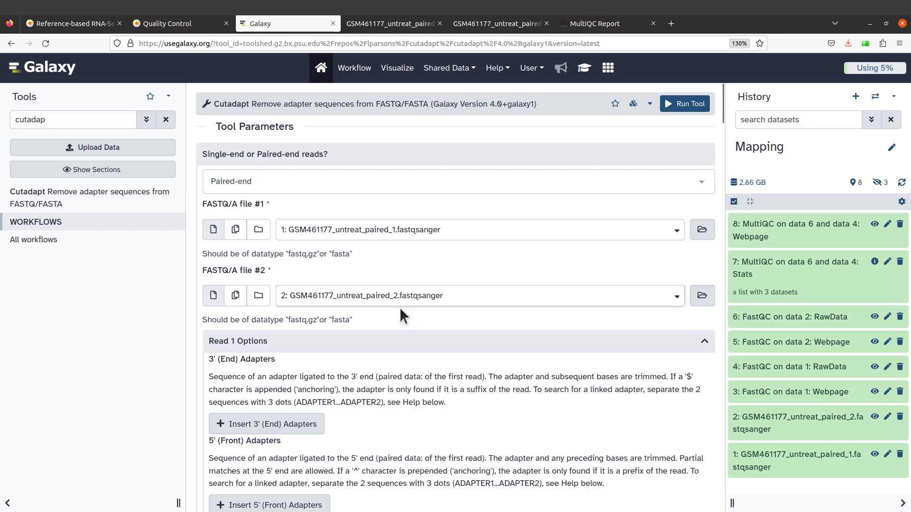
Switch to the RNA-Seq tutorial and read the Cutadapt filter, read modification and output settings under "Hands-on: Trimming FASTQs"
scroll(353, 242, "down", 2)
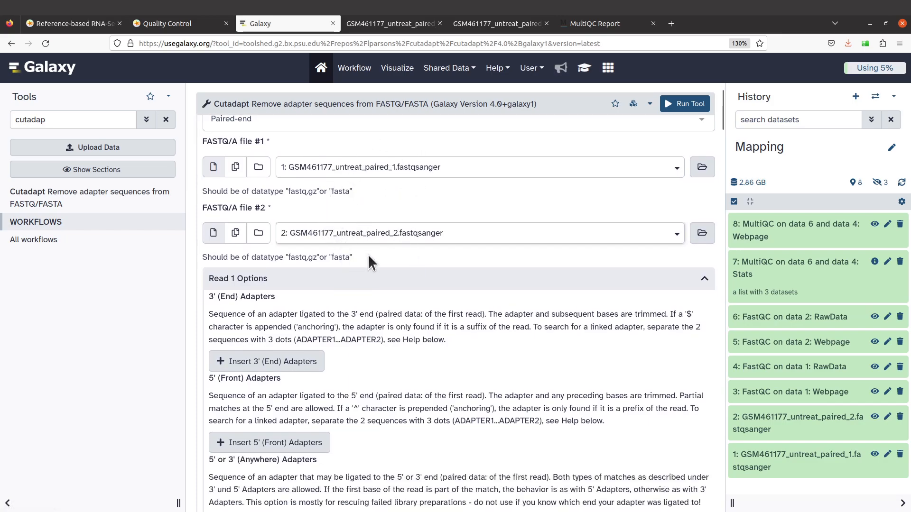
left_click(88, 24)
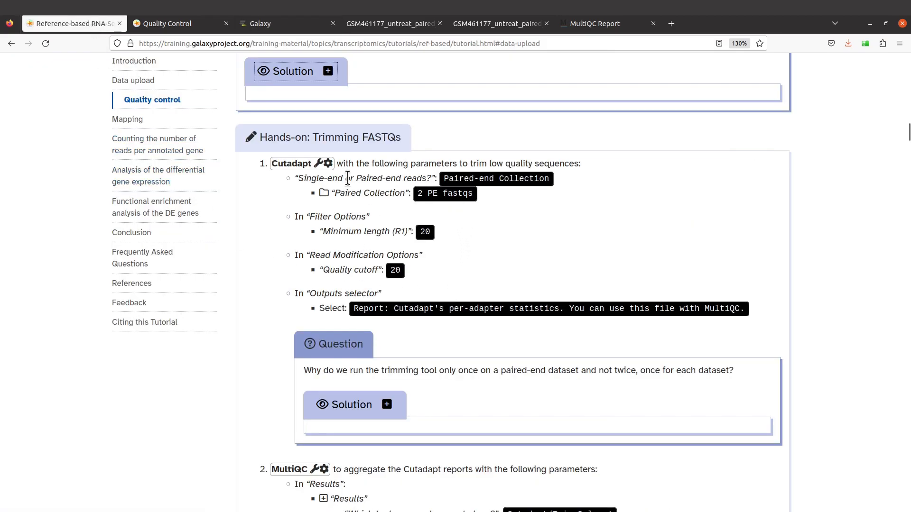
left_click_drag(345, 163, 482, 202)
left_click(500, 216)
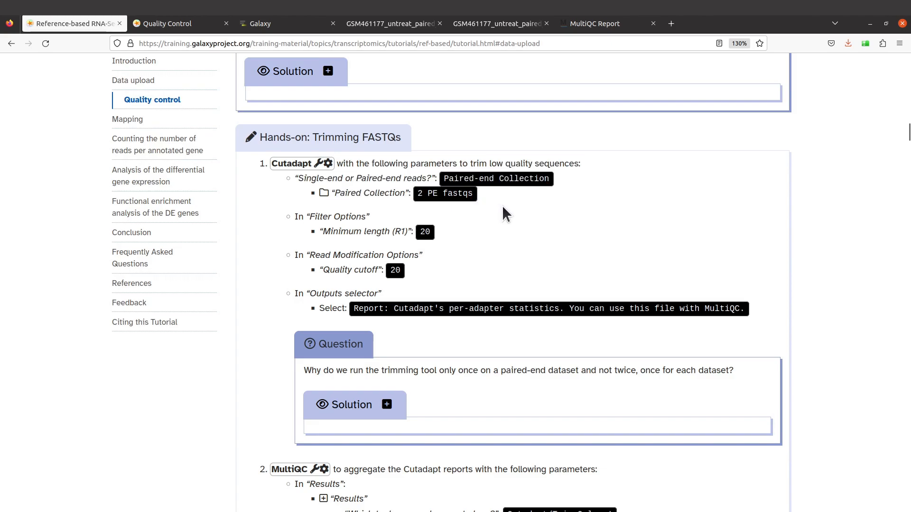
scroll(469, 243, "down", 2)
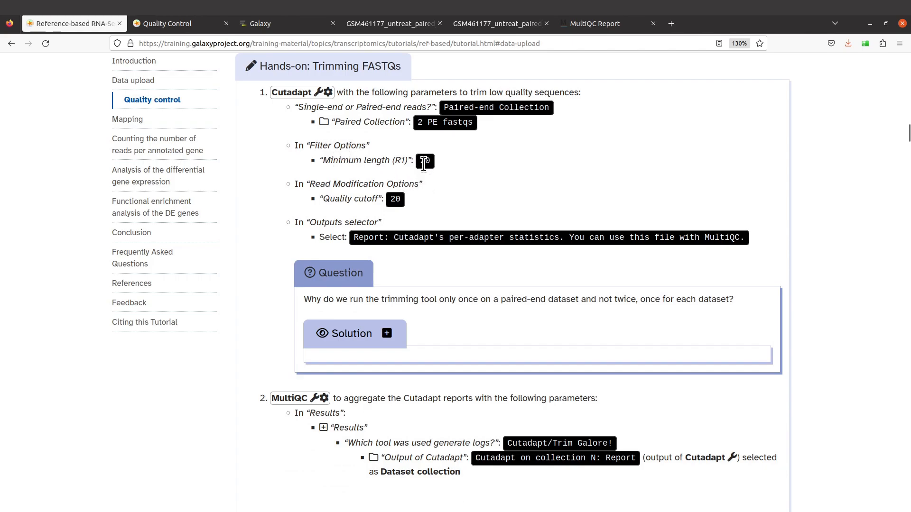
Return to Galaxy and collapse the Read 1 Options and Read 2 Options sections of the Cutadapt form
left_click(261, 24)
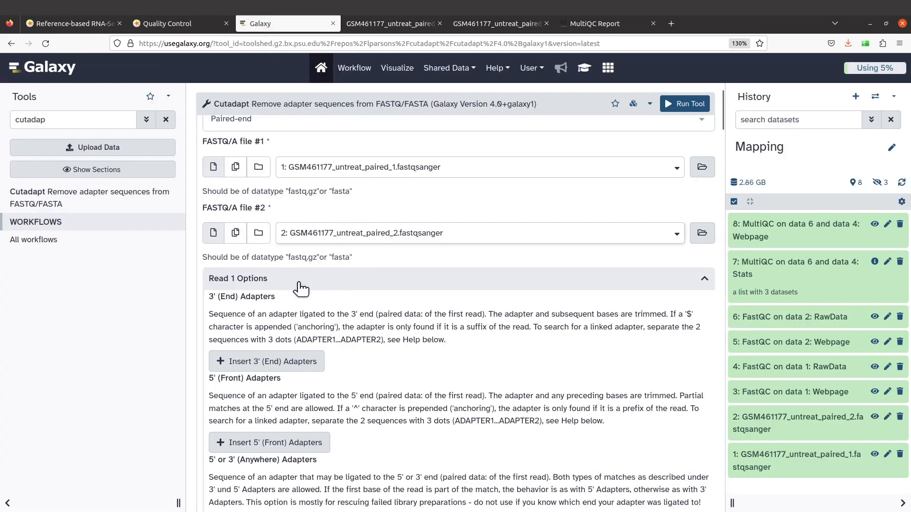
scroll(312, 239, "down", 2)
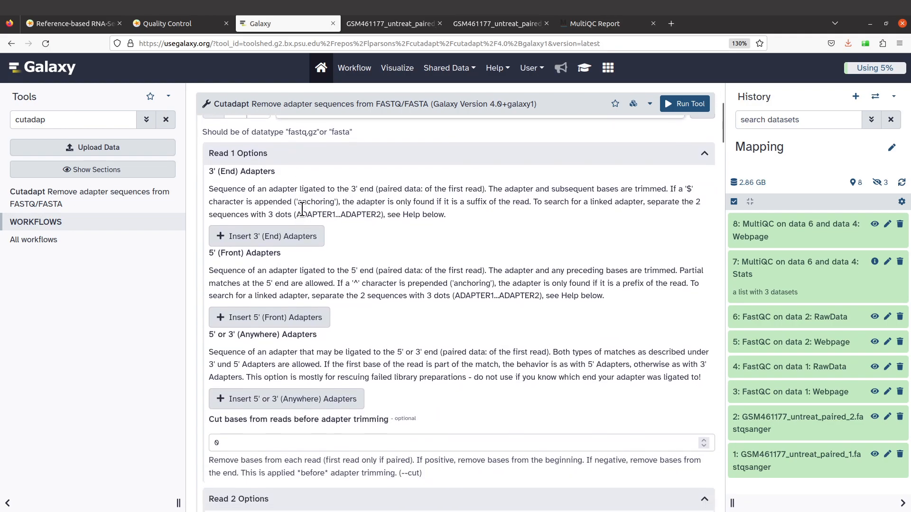
scroll(349, 196, "down", 5)
scroll(356, 199, "up", 3)
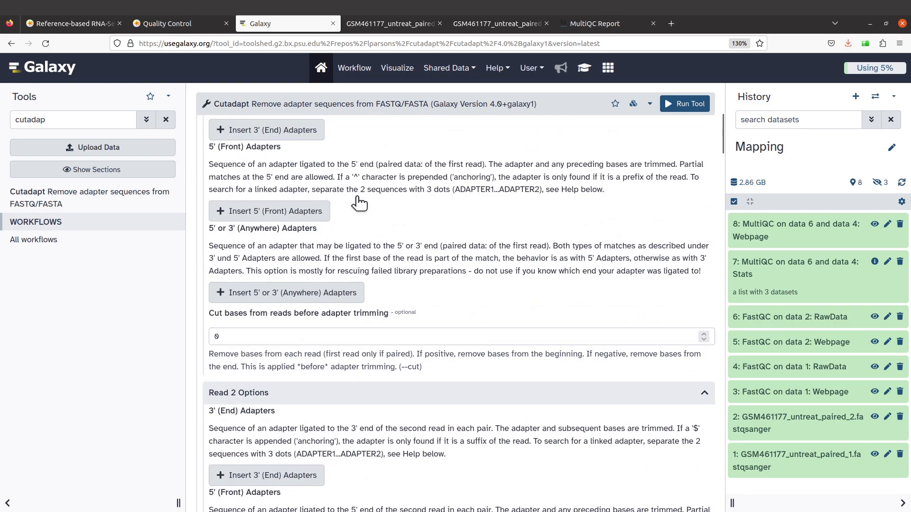
scroll(278, 209, "up", 3)
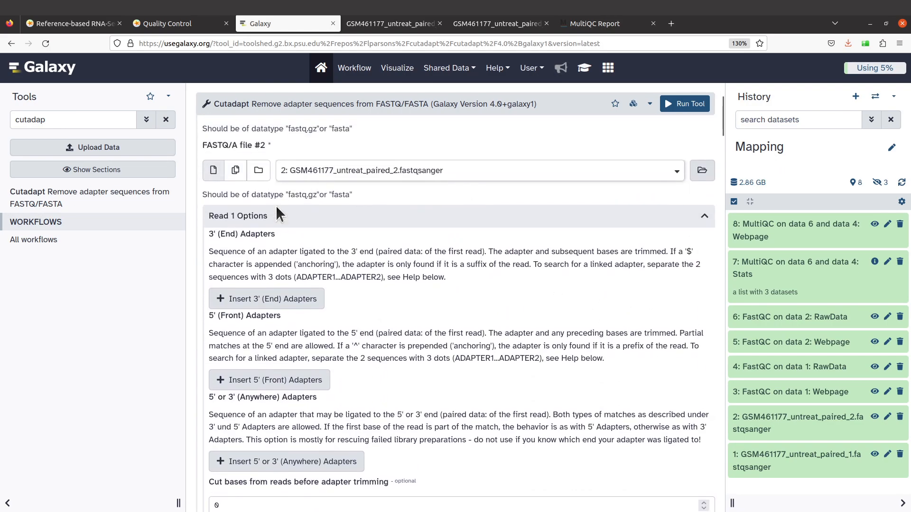
left_click(697, 218)
left_click(704, 247)
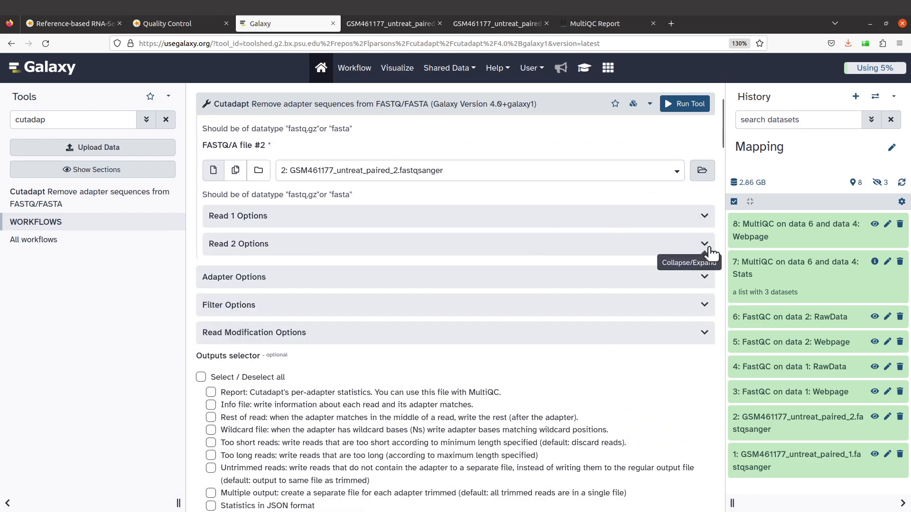
Expand Filter Options and set Minimum length (R1) to 20
scroll(498, 211, "down", 1)
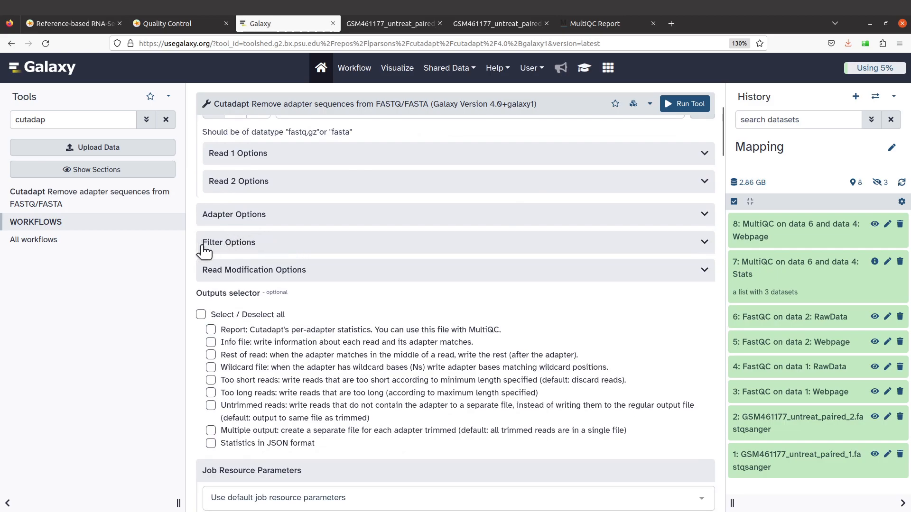
left_click(247, 243)
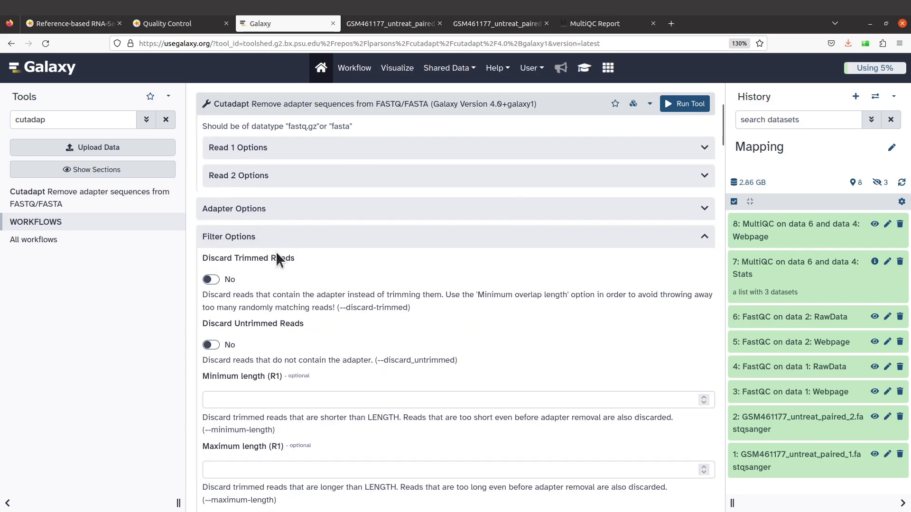
scroll(256, 329, "down", 1)
left_click(238, 344)
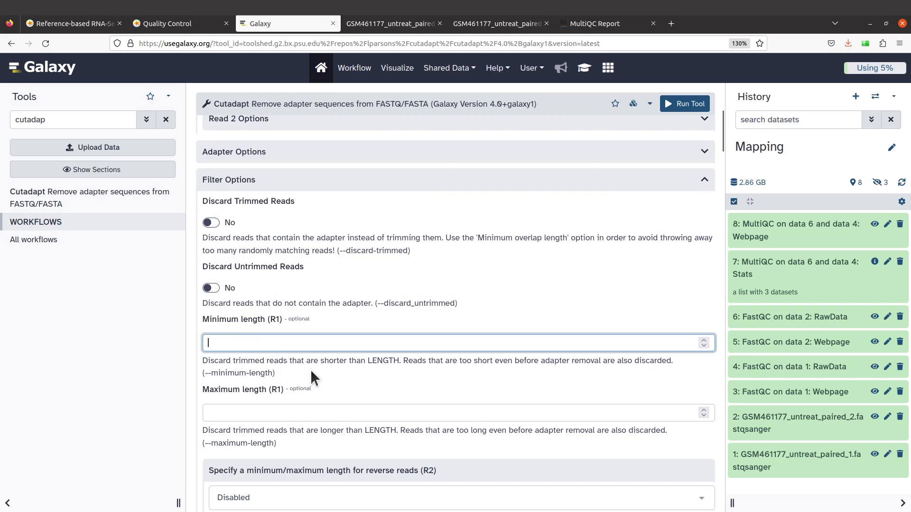
type("20")
Recheck the trimming parameters in the tutorial, return to Galaxy and collapse the Filter Options section
left_click(66, 20)
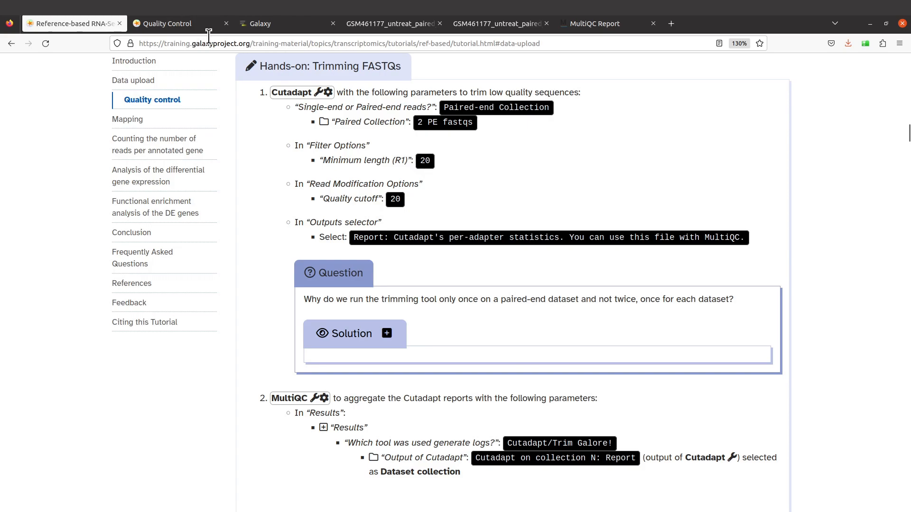
left_click(260, 26)
scroll(310, 318, "down", 3)
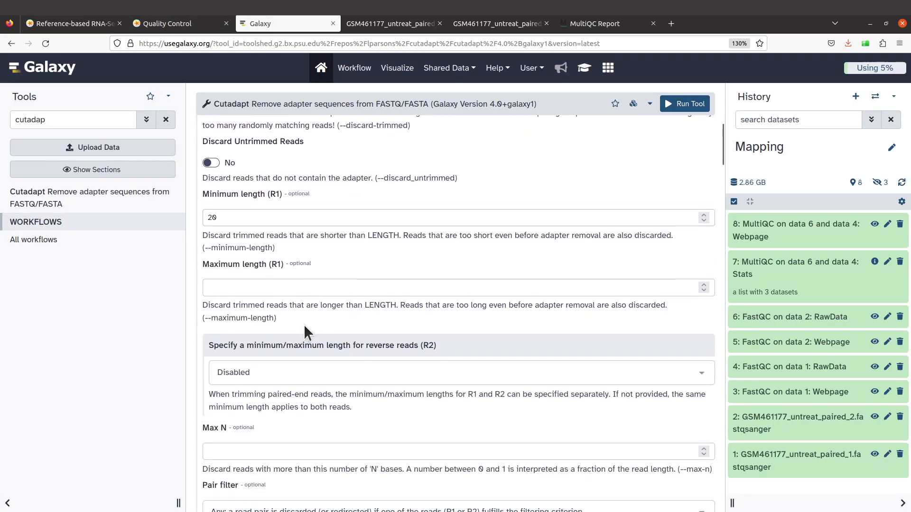
scroll(305, 329, "down", 5)
scroll(305, 331, "up", 6)
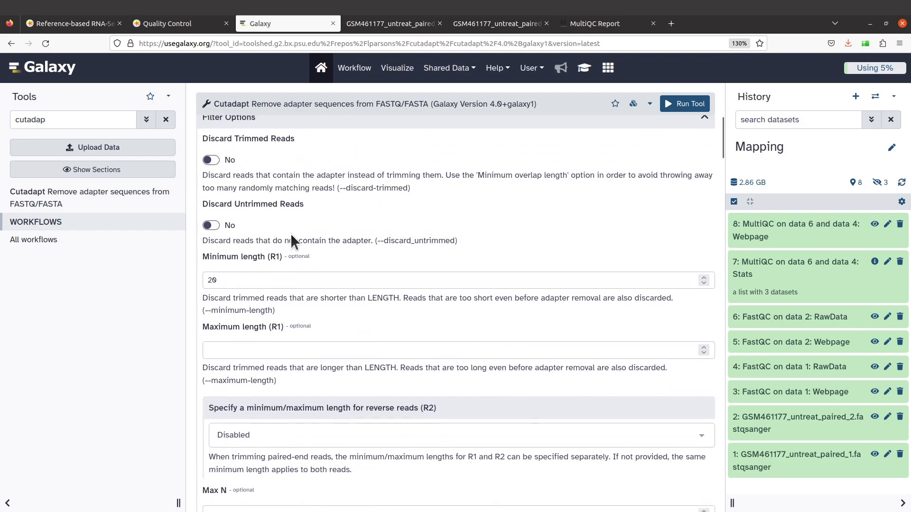
scroll(290, 241, "up", 3)
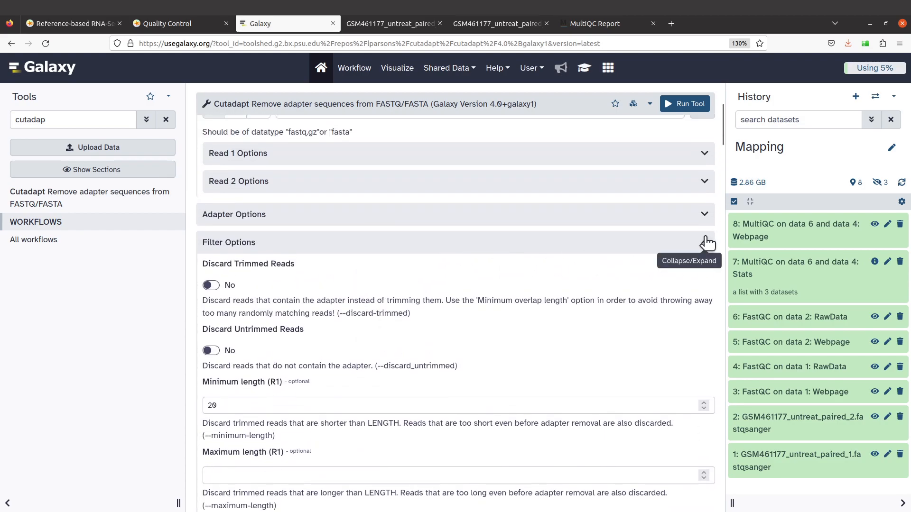
left_click(707, 243)
Expand Read Modification Options and set the Quality cutoff to 20
scroll(563, 254, "down", 4)
scroll(316, 221, "up", 2)
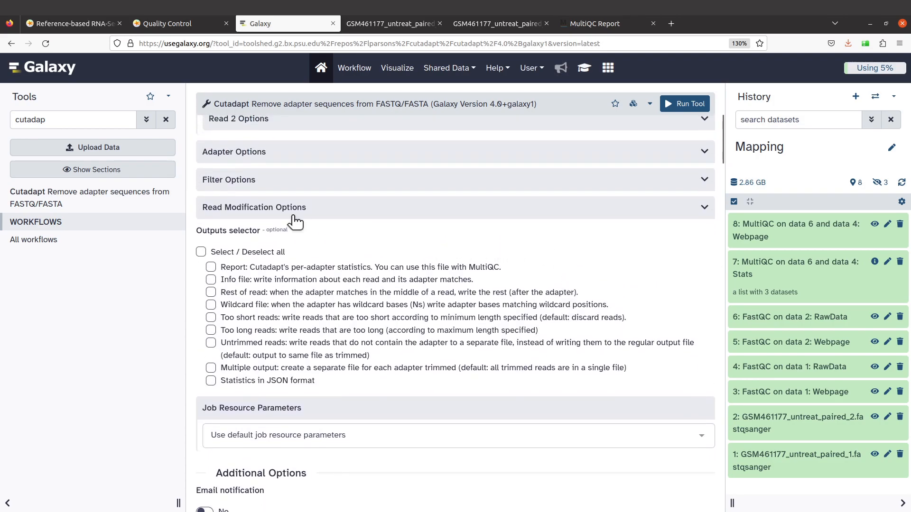
left_click(337, 212)
left_click_drag(258, 255, 199, 258)
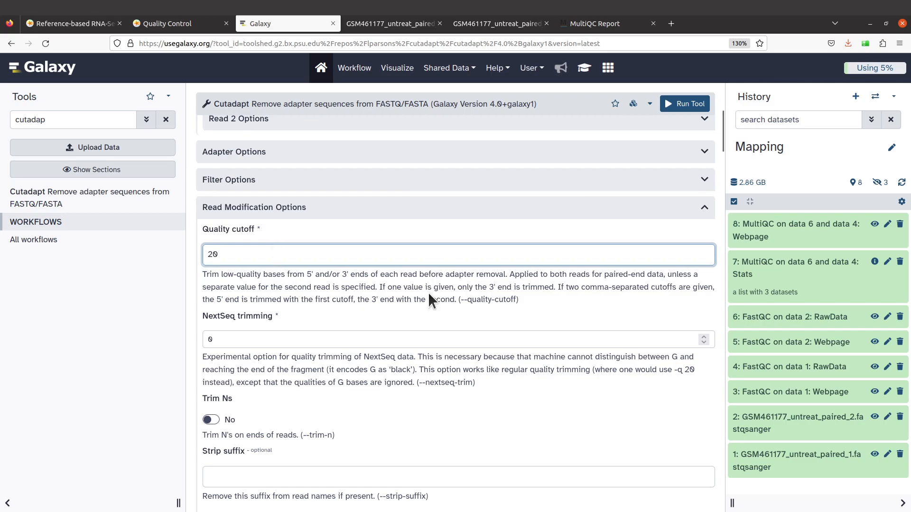
left_click(352, 286)
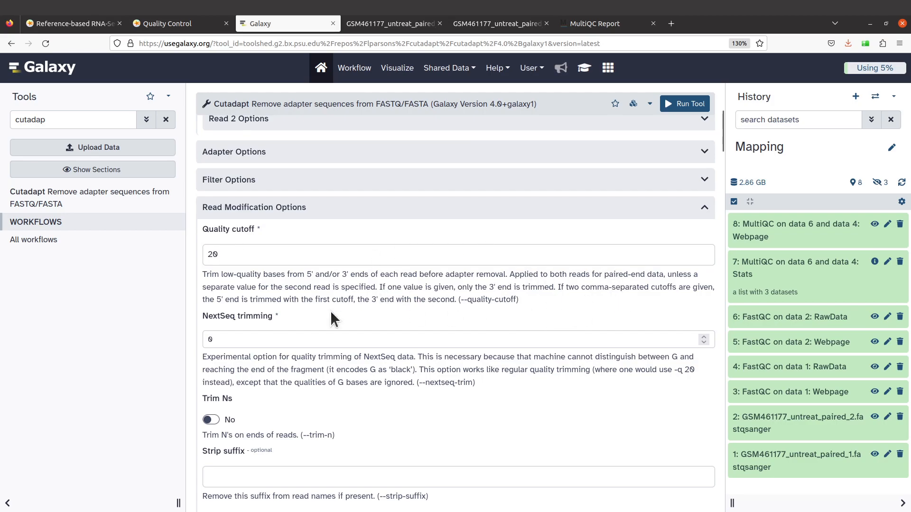
Review Cutadapt's Filter Options, including the minimum read length, and collapse the section again
scroll(262, 252, "up", 2)
left_click(265, 244)
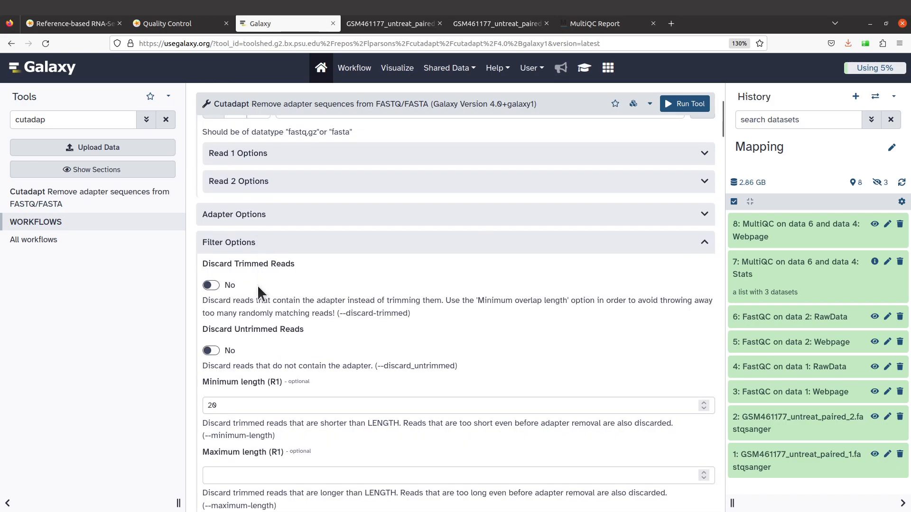
left_click(307, 244)
left_click(310, 244)
left_click(293, 244)
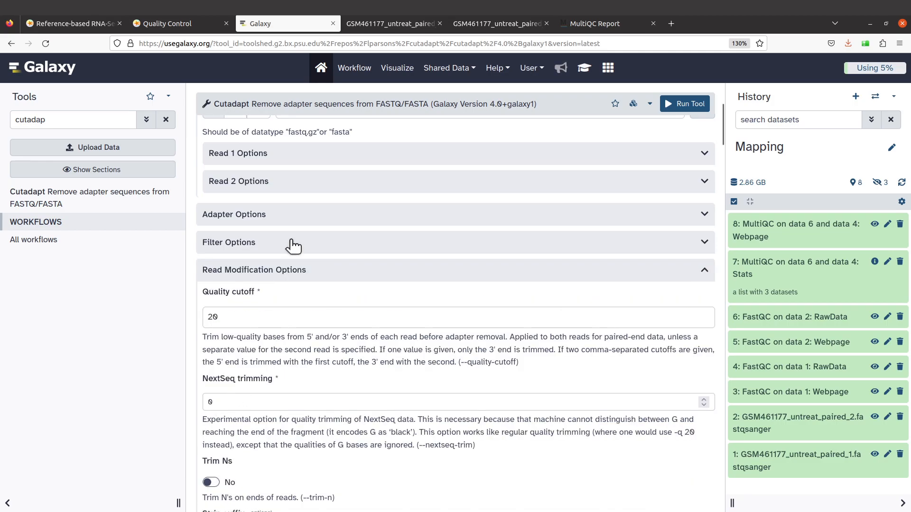
Check the trimming tutorial for the Cutadapt output selection and return to the tool form
left_click(74, 24)
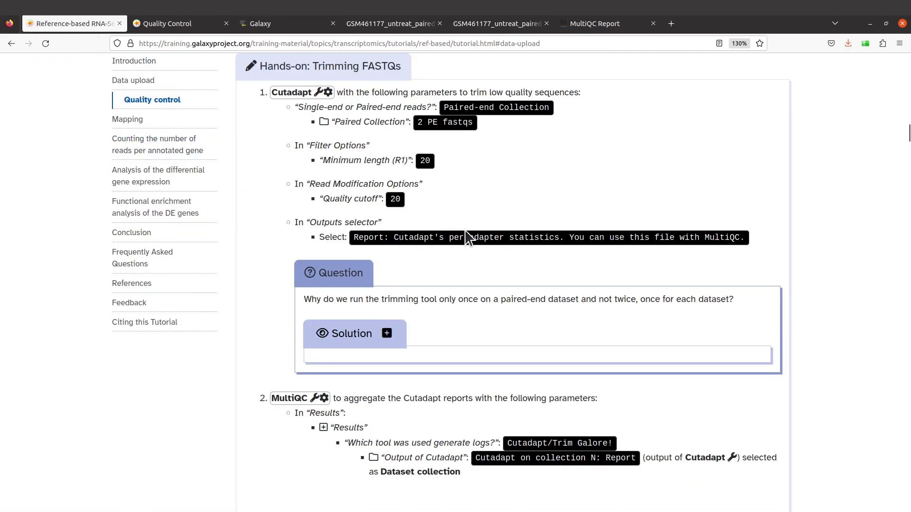
scroll(332, 161, "down", 3)
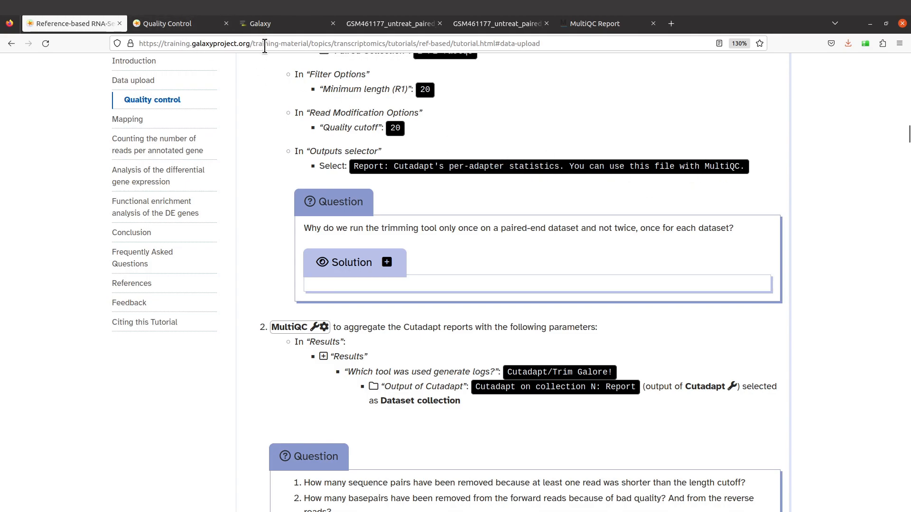
left_click(271, 29)
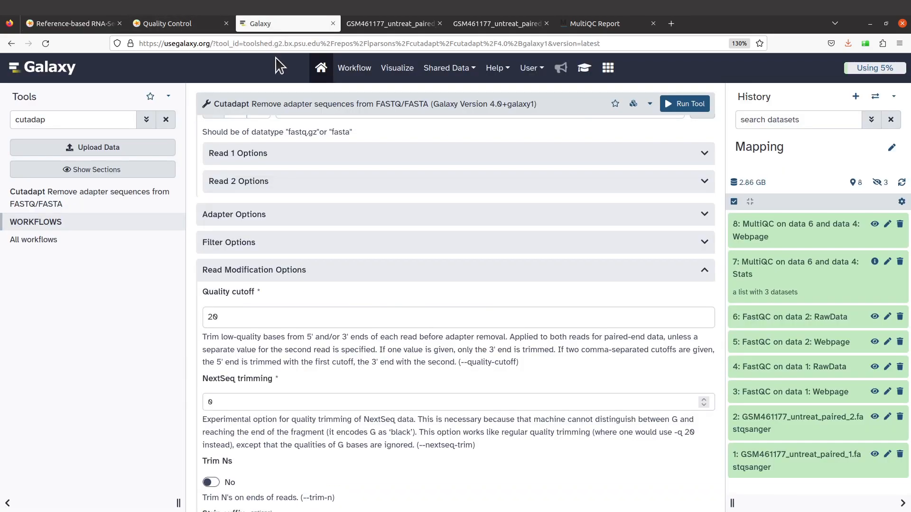
Enable the Report output with Cutadapt's per-adapter statistics and run the Cutadapt tool
left_click(702, 274)
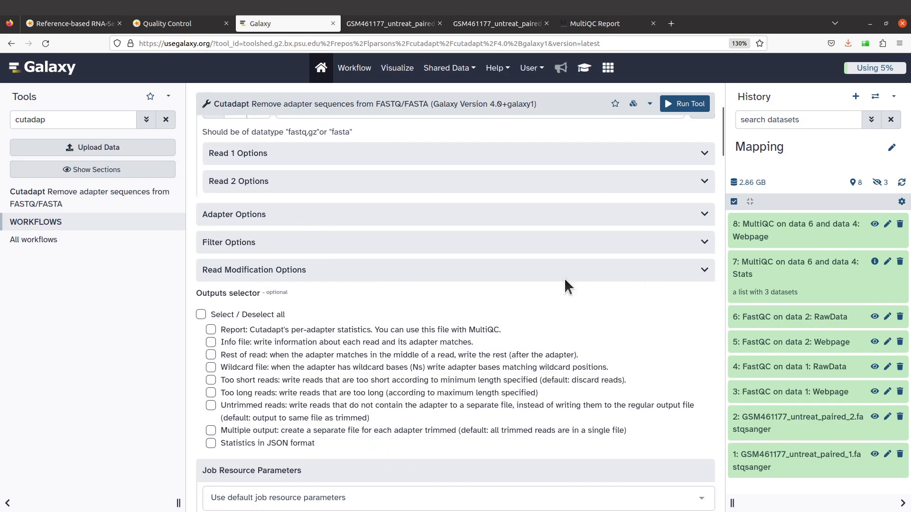
scroll(240, 258, "down", 2)
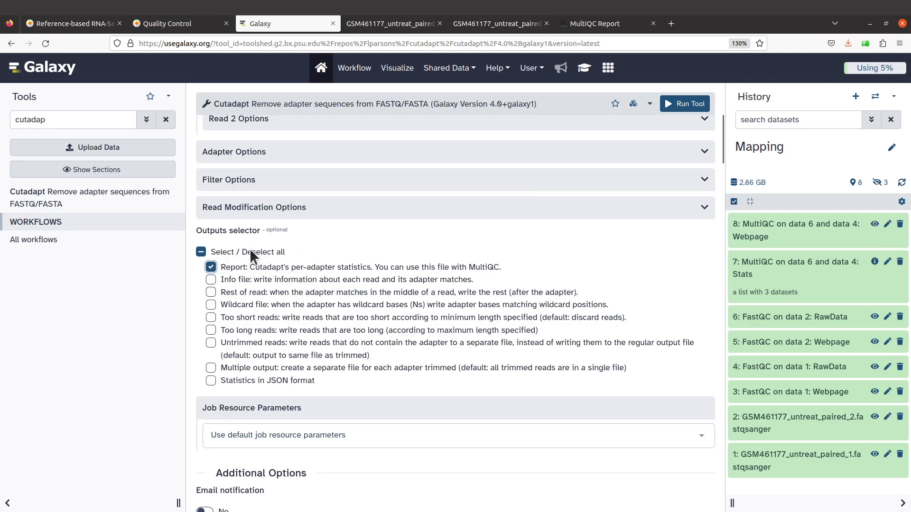
left_click(686, 110)
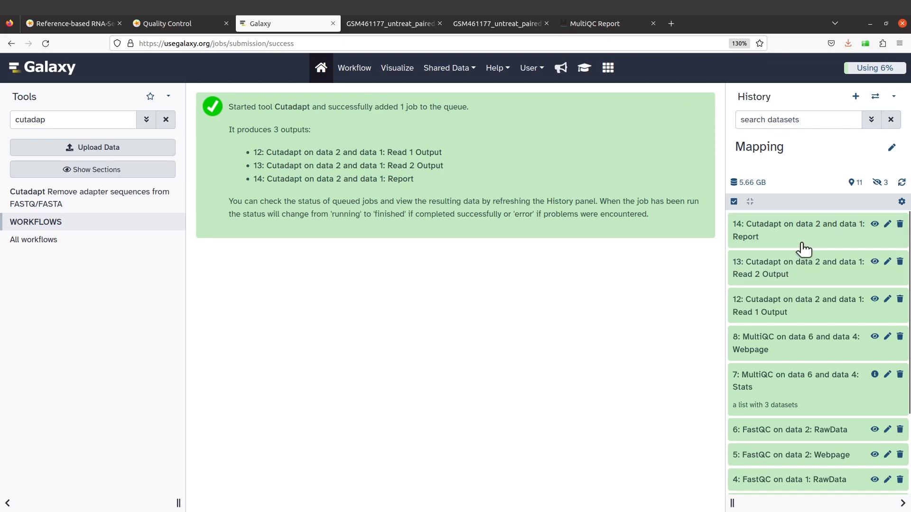
Read the tutorial's solution on why paired-end data is trimmed only once, and look through the datasets in the Mapping history
left_click(63, 24)
scroll(617, 271, "up", 2)
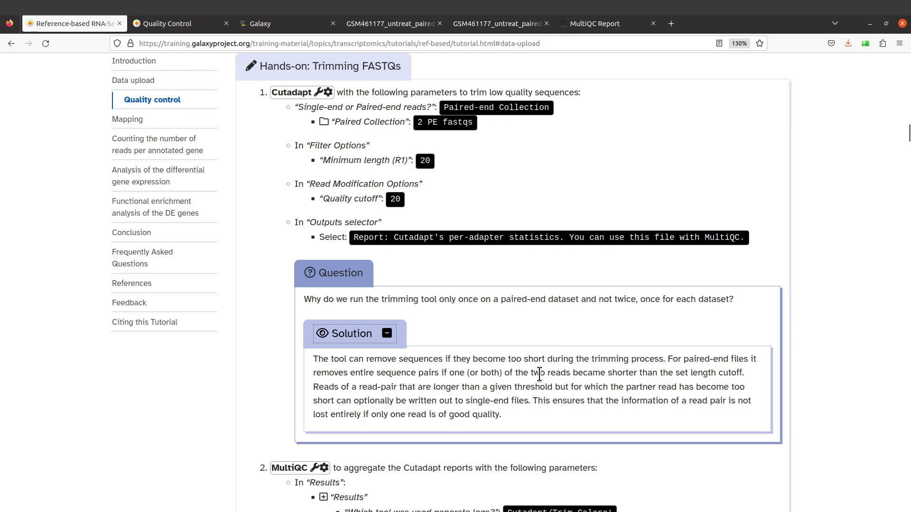
scroll(463, 346, "down", 3)
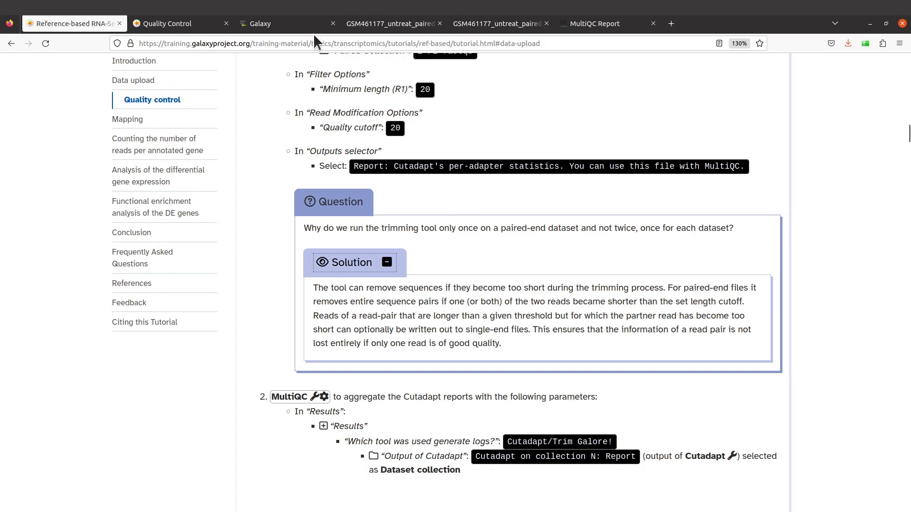
left_click(268, 24)
scroll(825, 390, "down", 3)
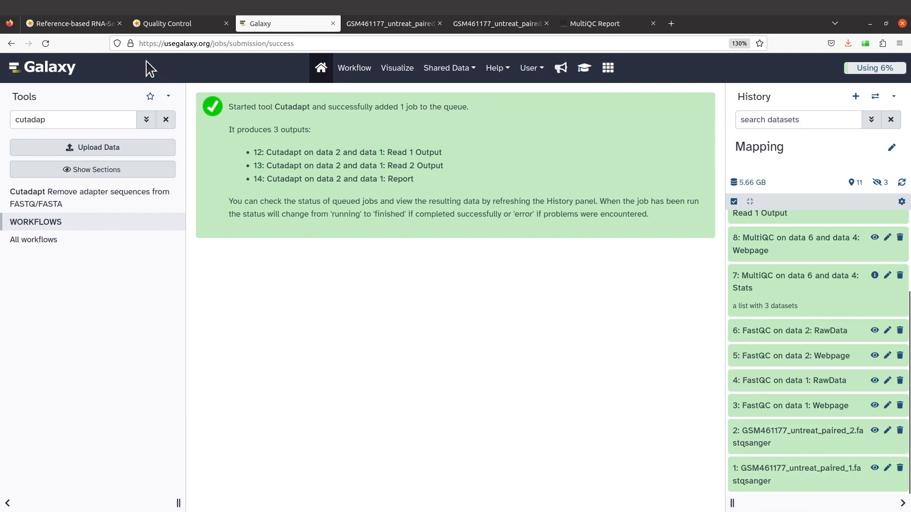
Read the tutorial's MultiQC parameters for aggregating the Cutadapt reports
left_click(101, 26)
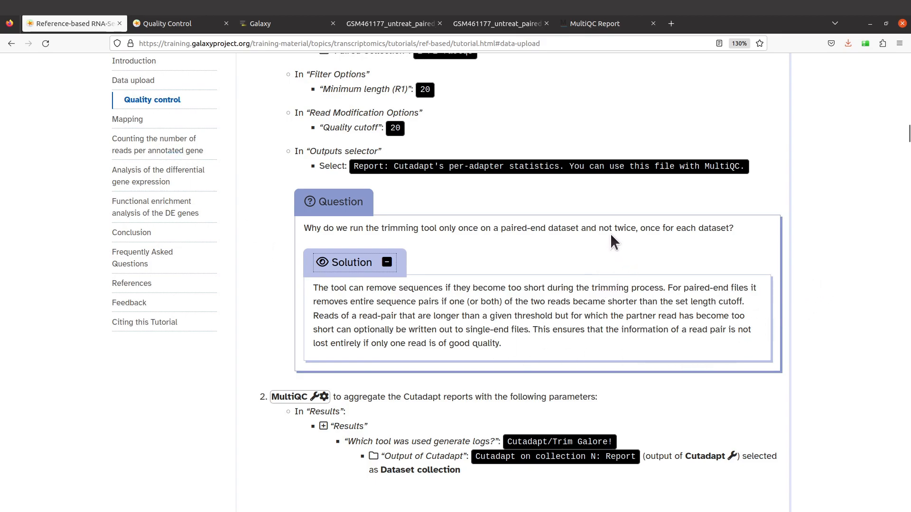
scroll(633, 327, "up", 3)
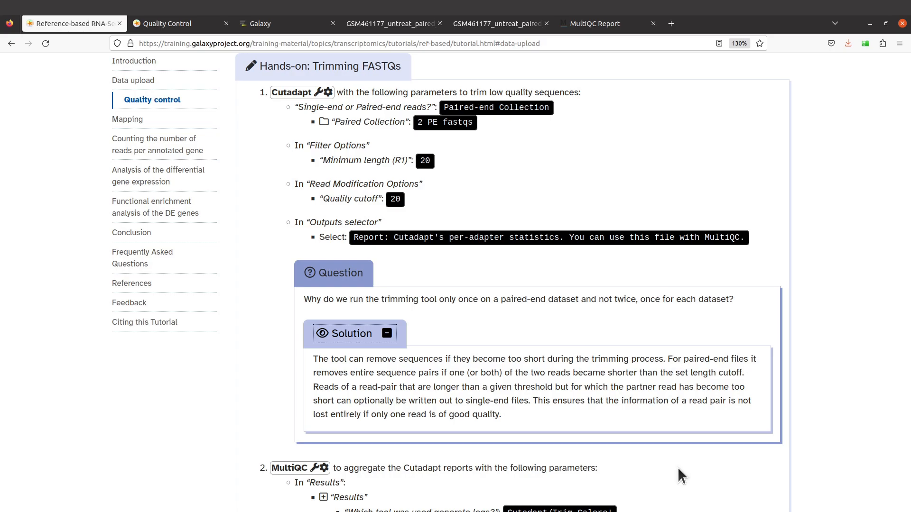
scroll(678, 469, "down", 3)
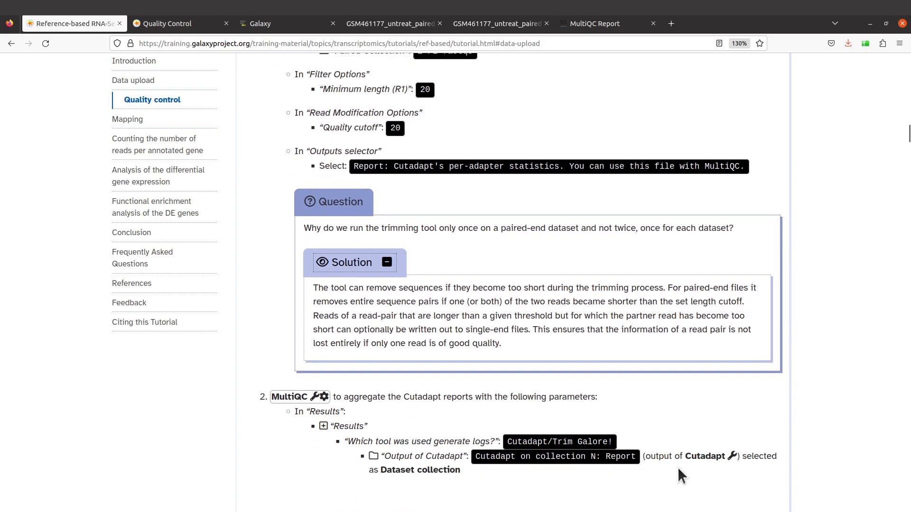
scroll(677, 466, "down", 3)
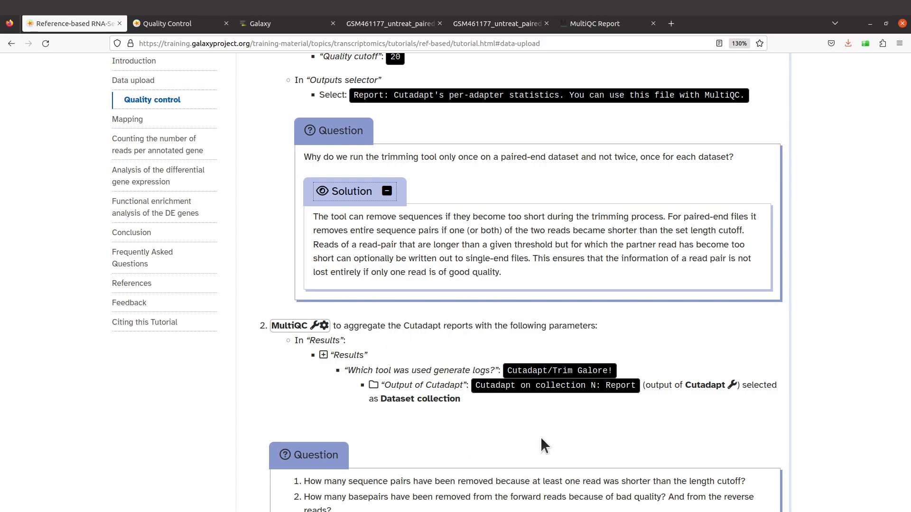
scroll(540, 437, "down", 3)
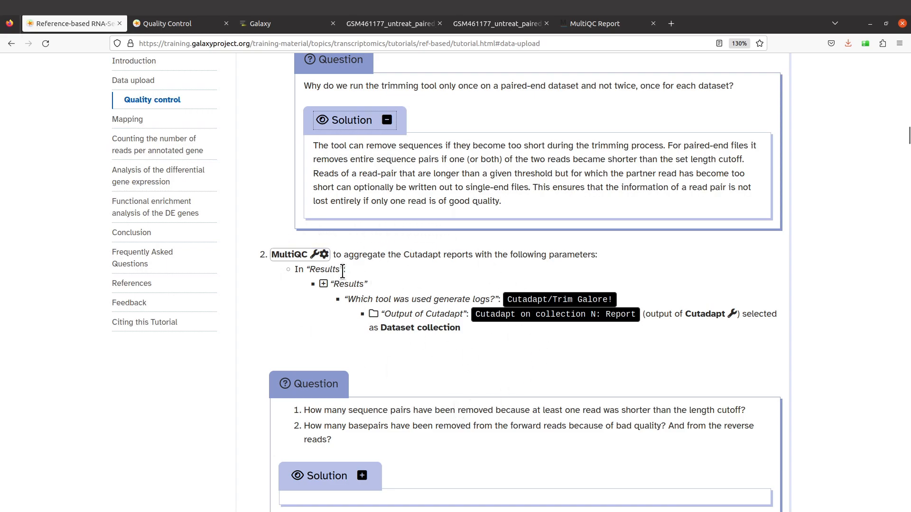
Return to Galaxy, search the tools for "multiqc" and open the MultiQC tool
left_click(281, 21)
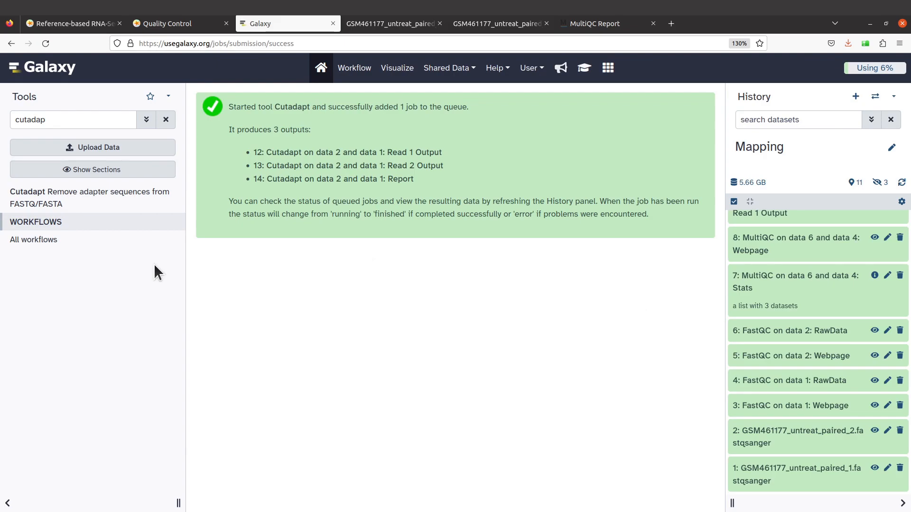
scroll(809, 366, "up", 3)
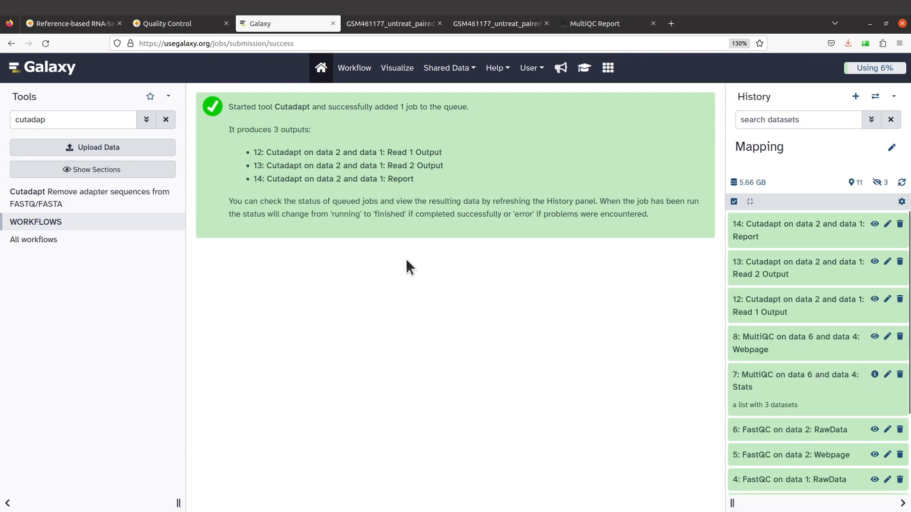
left_click_drag(57, 116, 1, 111)
type("multi")
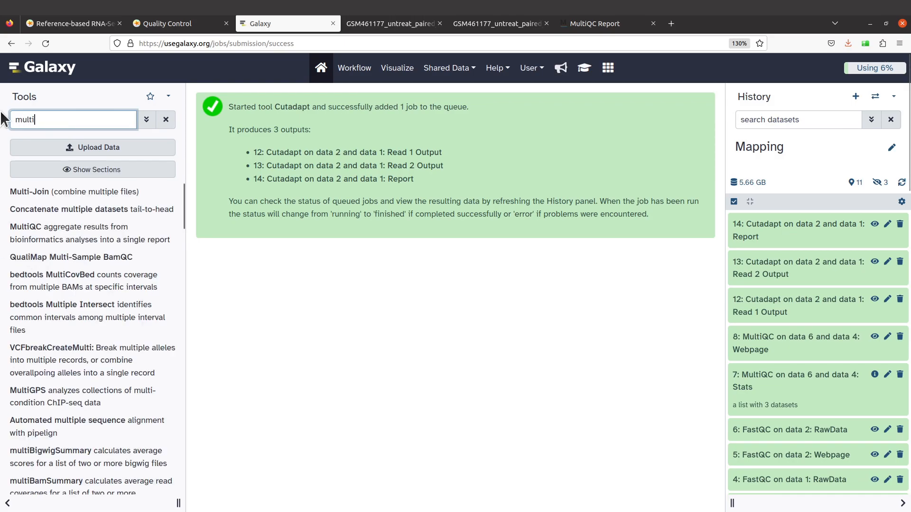
type("qc")
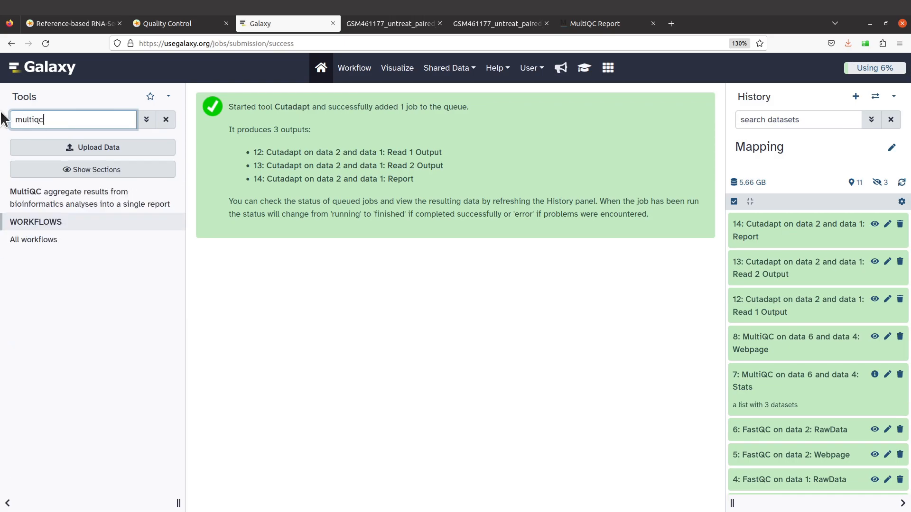
left_click(76, 204)
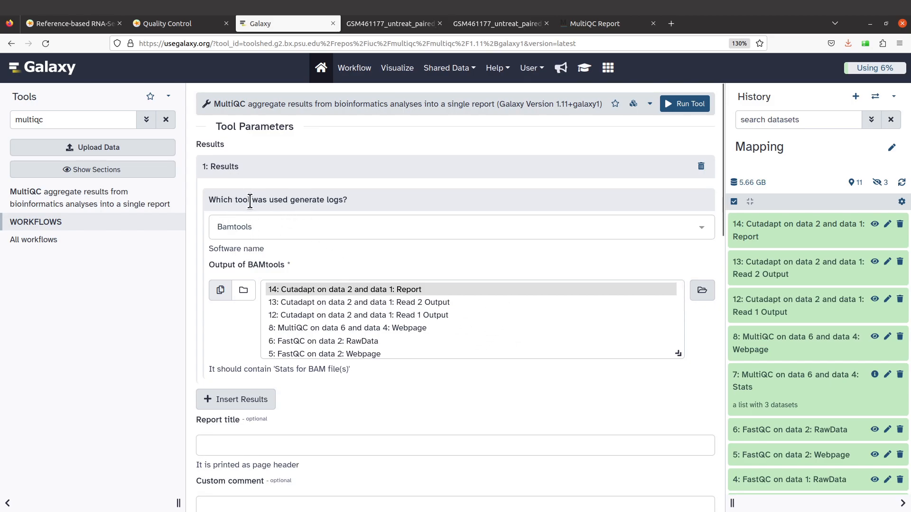
Set the log-generating tool to Cutadapt/Trim Galore! and choose "14: Cutadapt on data 2 and data 1: Report" as its output
left_click(368, 229)
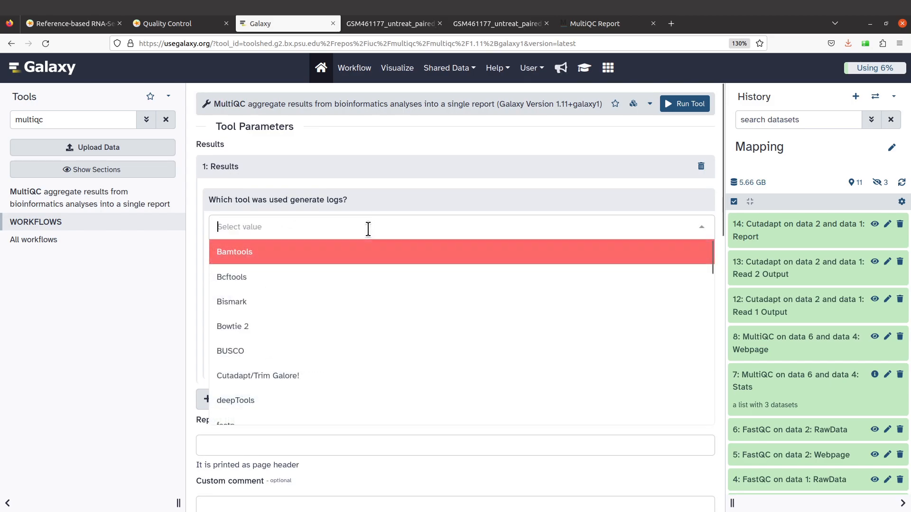
type("cu")
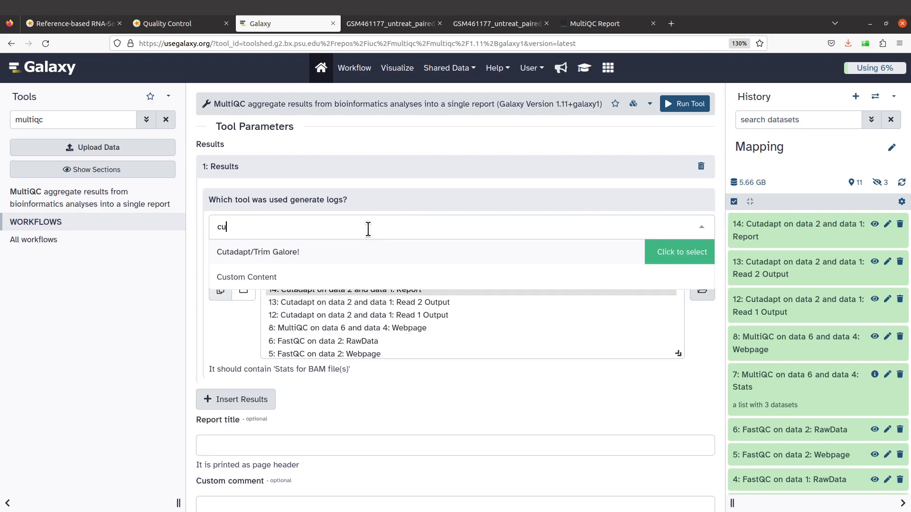
type("tadap")
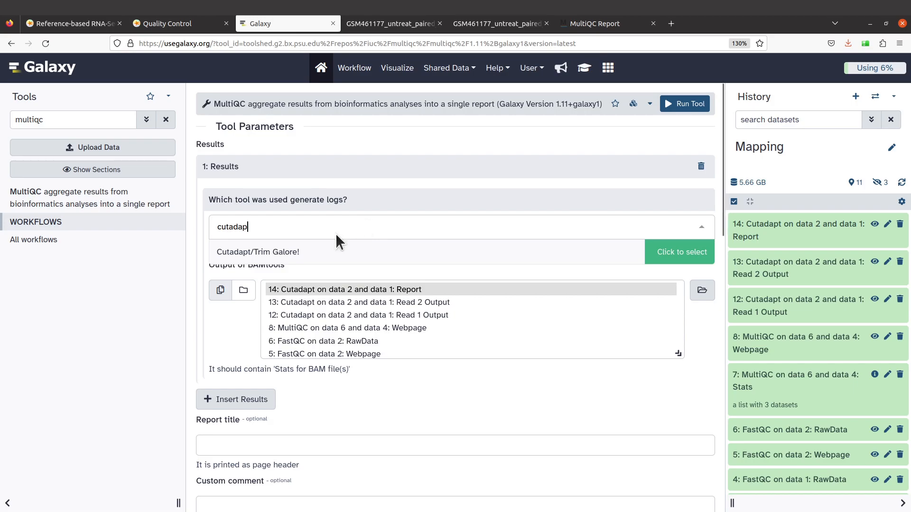
left_click(308, 255)
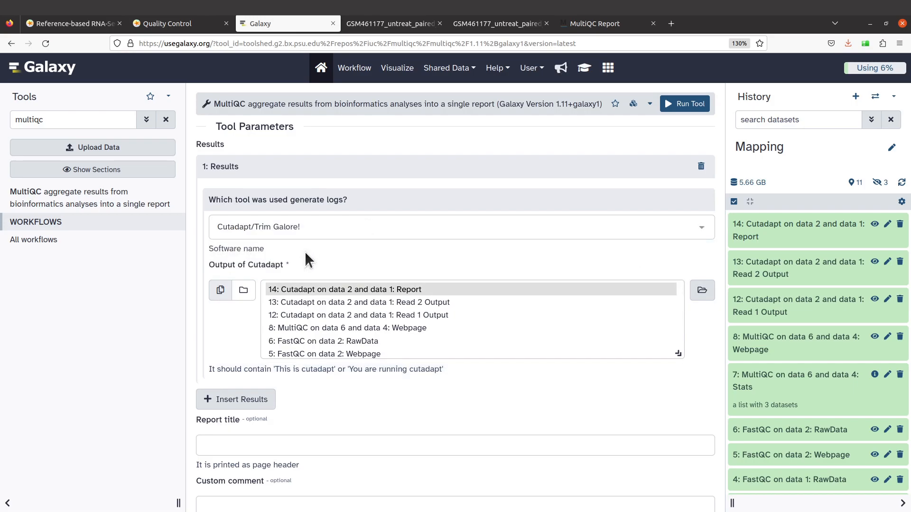
left_click(336, 291)
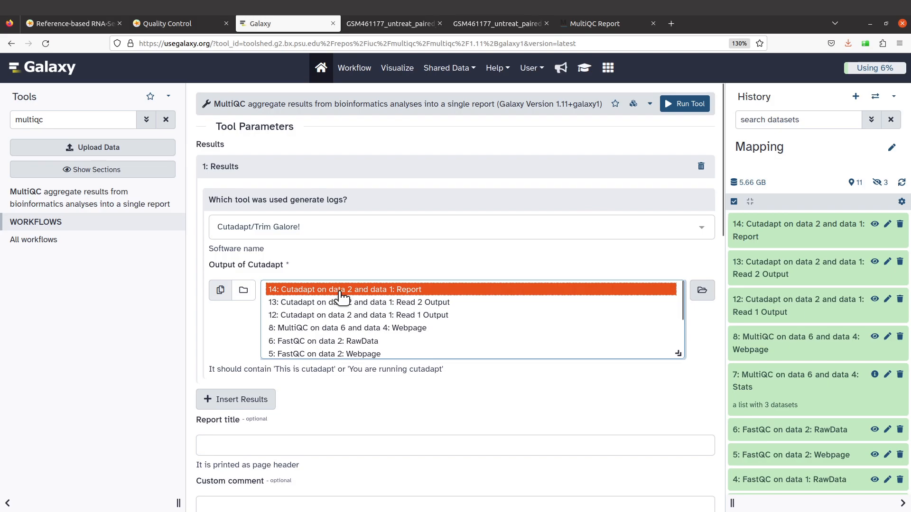
Compare the MultiQC settings with the tutorial and run the MultiQC tool
left_click(77, 24)
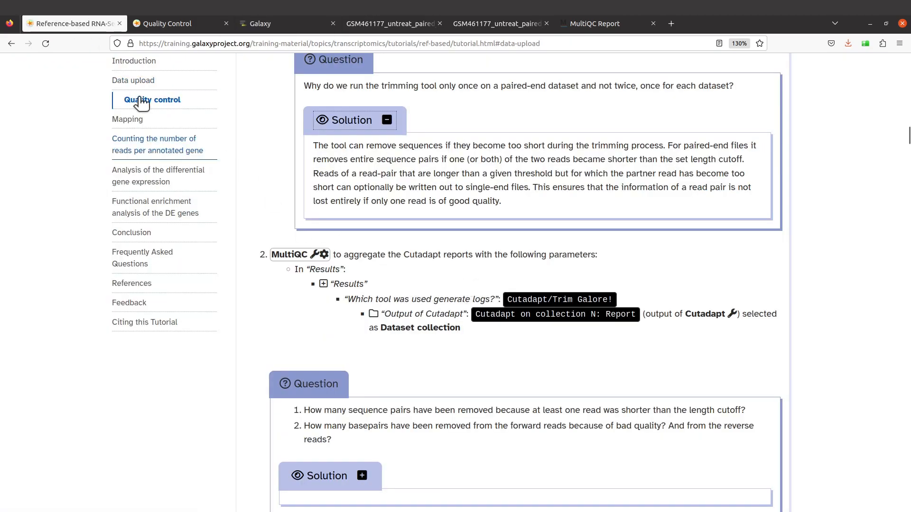
left_click(266, 24)
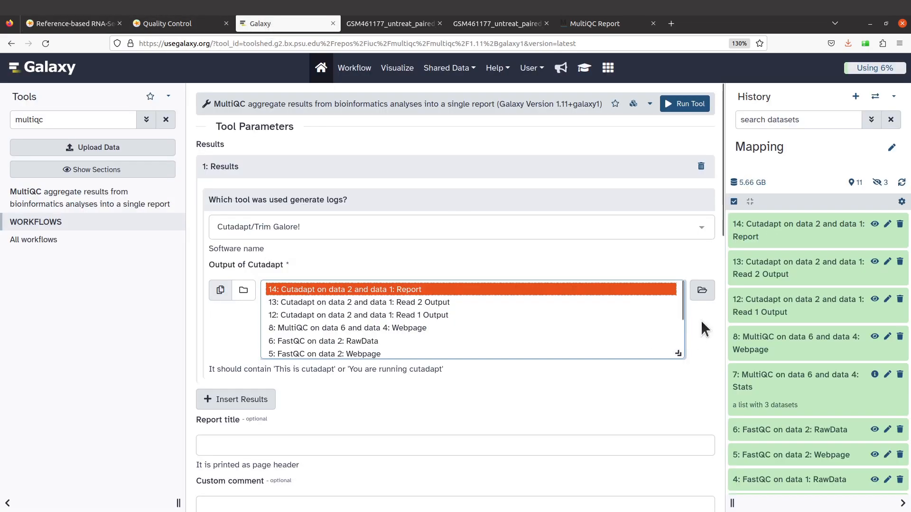
left_click(675, 106)
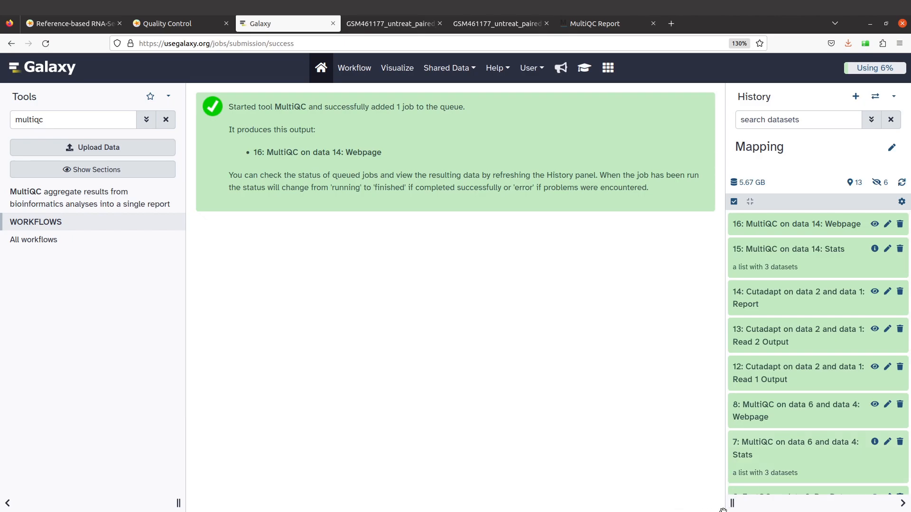
Expand the "MultiQC on data 14: Webpage" dataset, and reveal the tutorial's solution on removed sequence pairs and basepairs
left_click(833, 227)
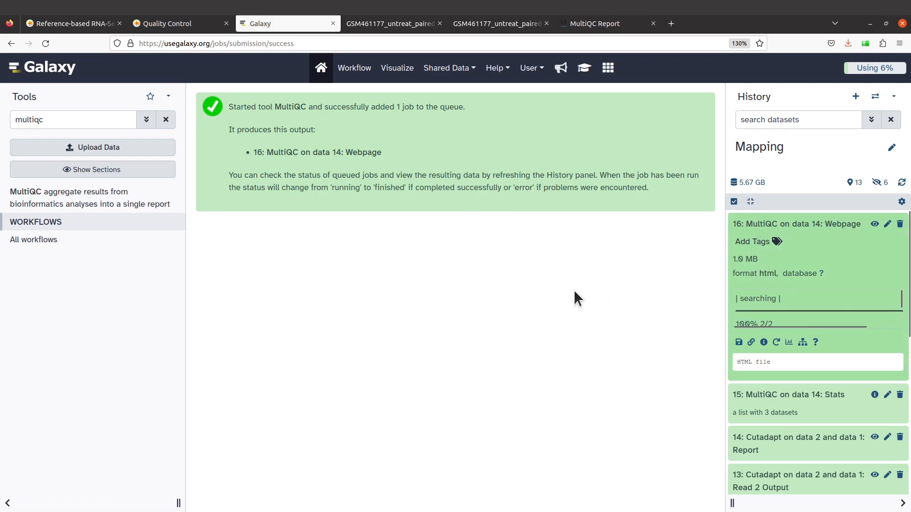
left_click(60, 22)
scroll(536, 427, "down", 3)
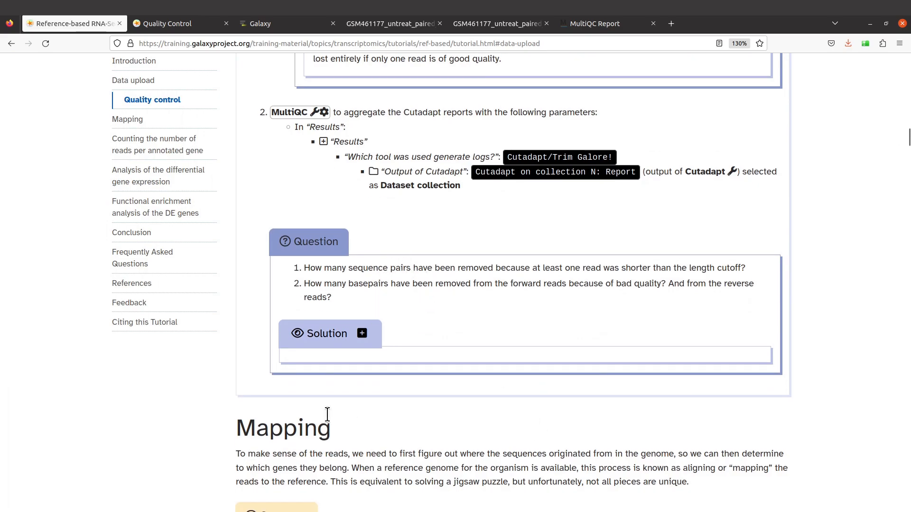
left_click(363, 335)
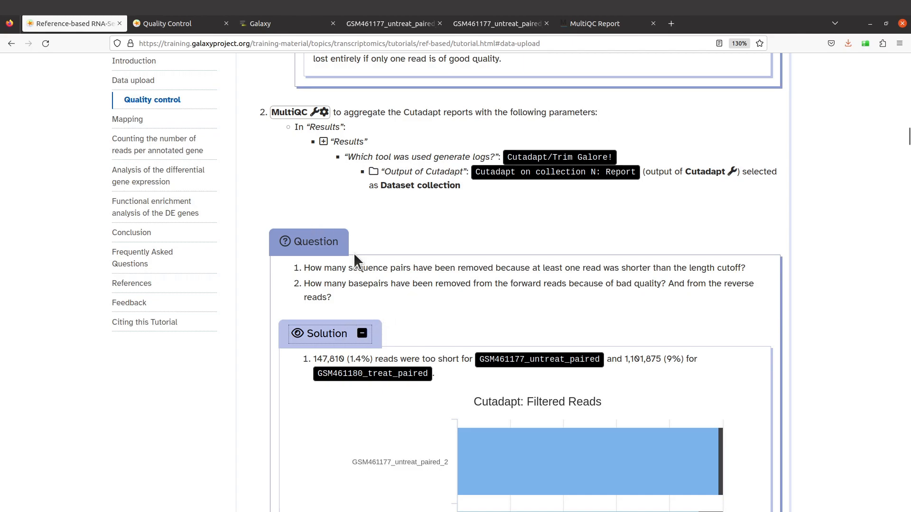
Return to Galaxy and download the "MultiQC on data 14: Webpage" dataset to the mapping folder as "Cutadapt MultiQC_on_data_14__Webpage.zip"
left_click(292, 22)
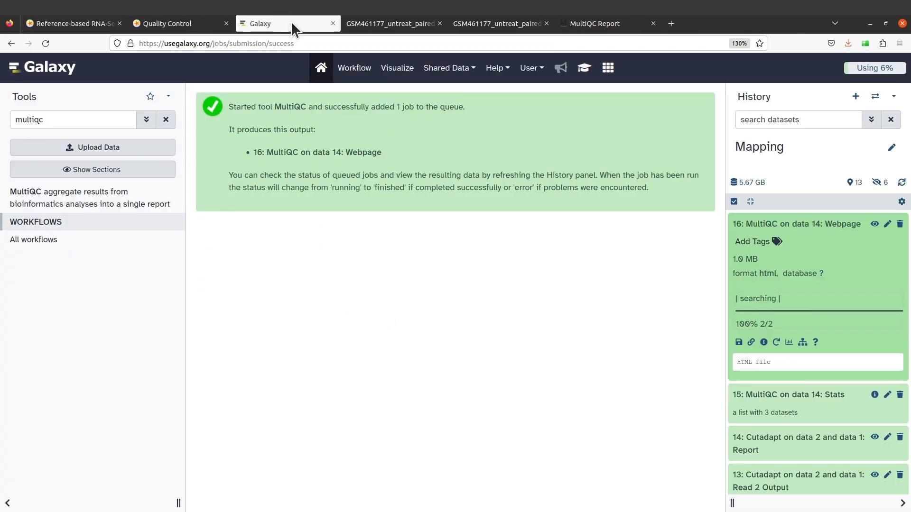
left_click(815, 222)
left_click(783, 222)
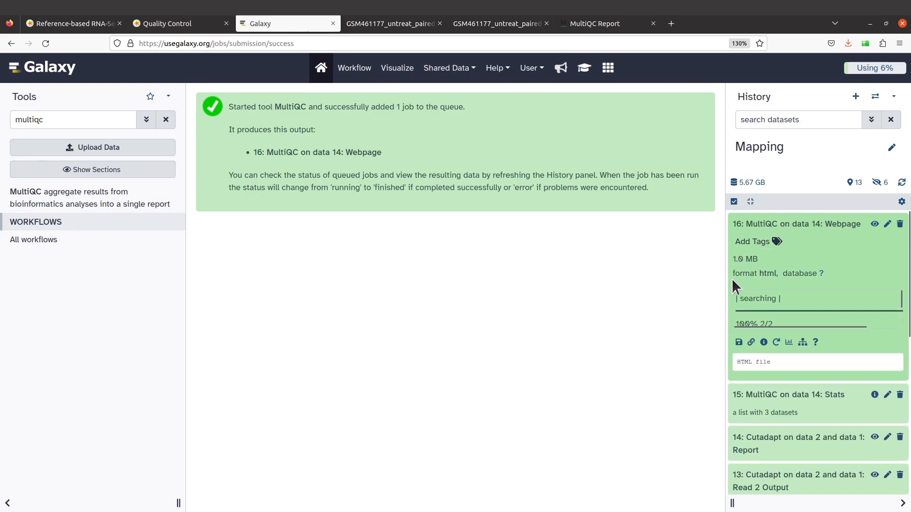
left_click(738, 342)
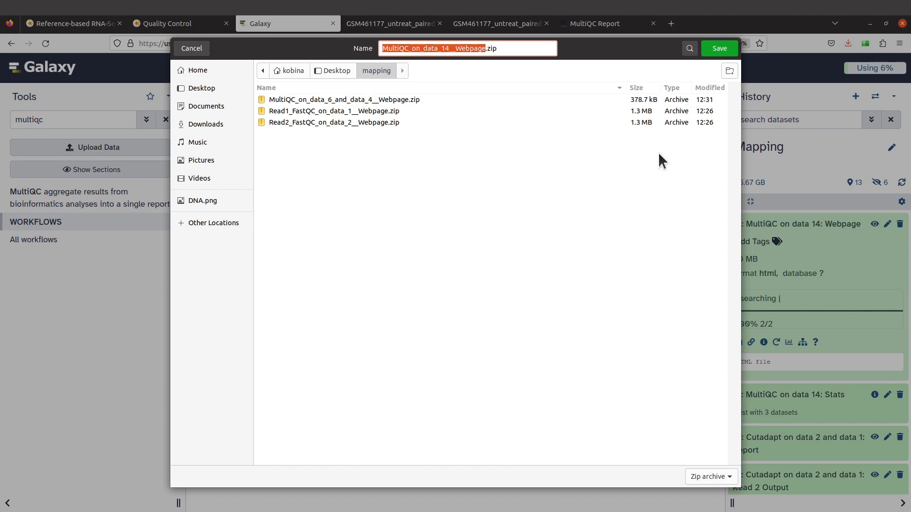
key("Home")
type("C")
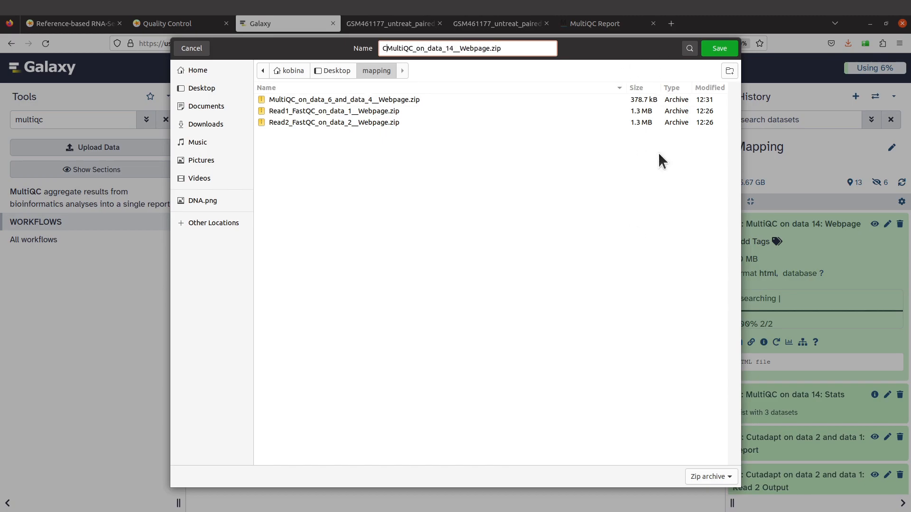
type("utadapt")
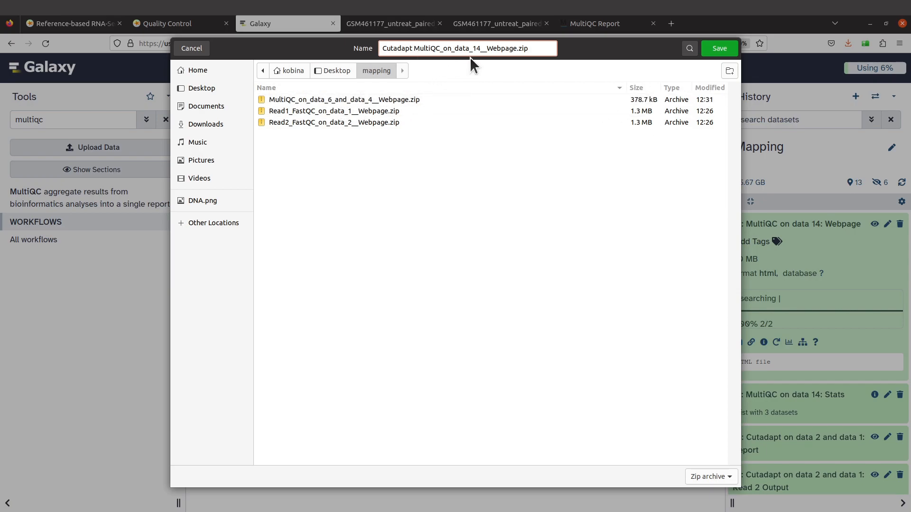
left_click(712, 49)
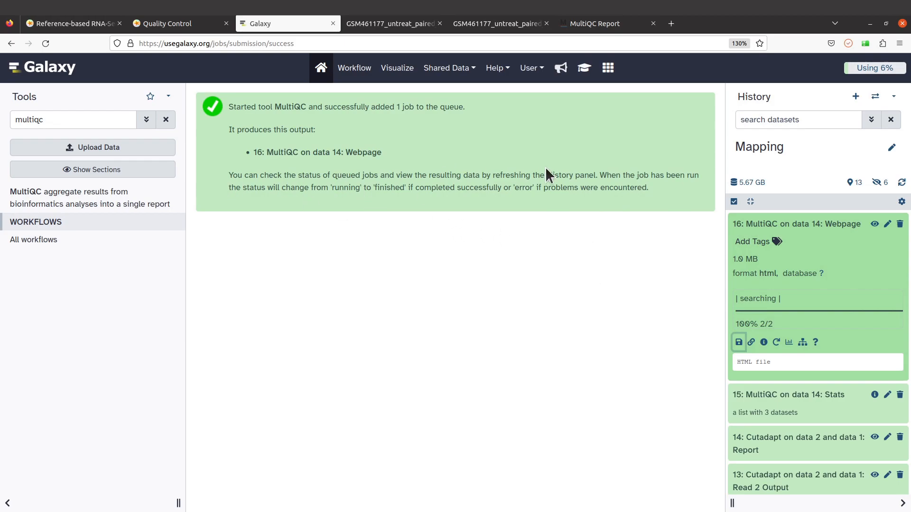
Show the downloaded Cutadapt MultiQC archive in its folder and extract its HTML report into the mapping folder
left_click(850, 46)
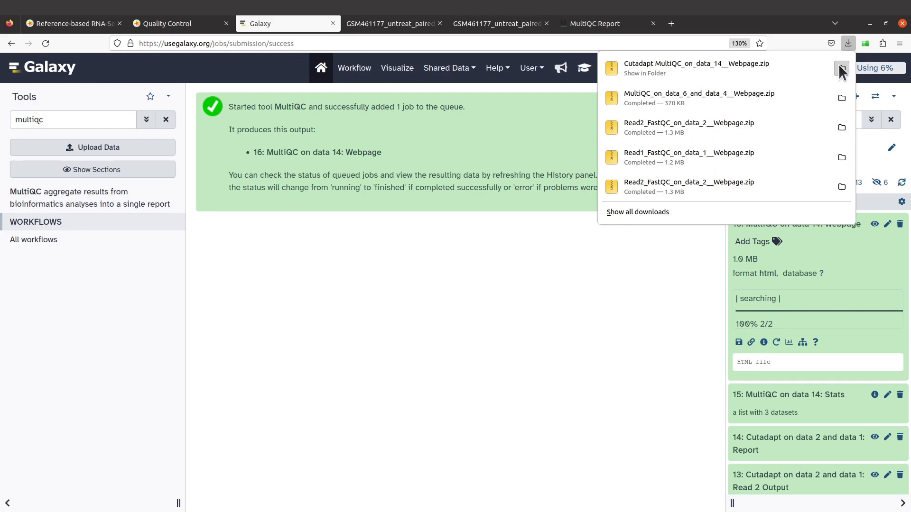
left_click(839, 68)
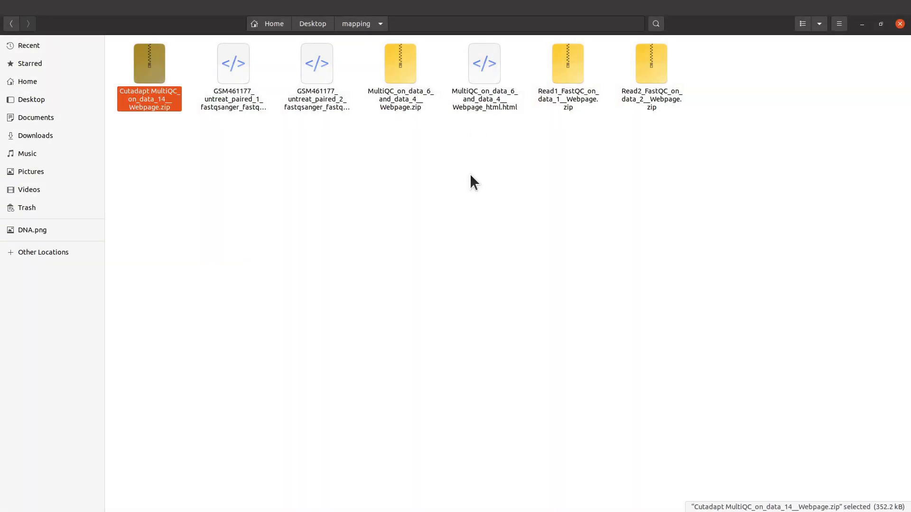
left_click(446, 263)
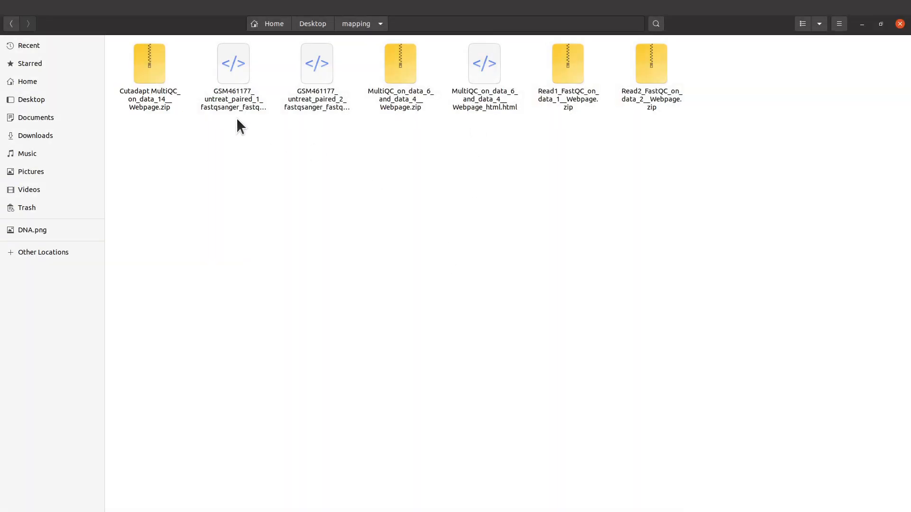
left_click(145, 96)
double_click(145, 97)
left_click_drag(189, 28, 459, 202)
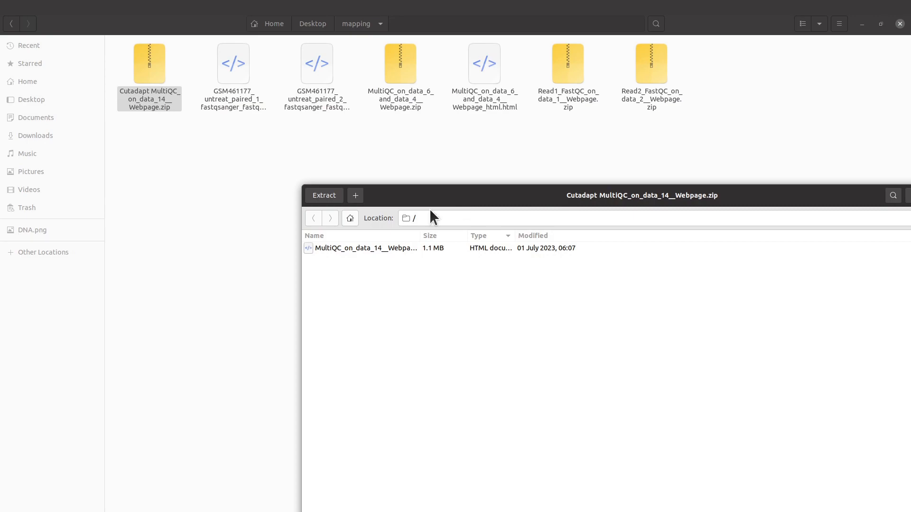
left_click_drag(376, 246, 248, 148)
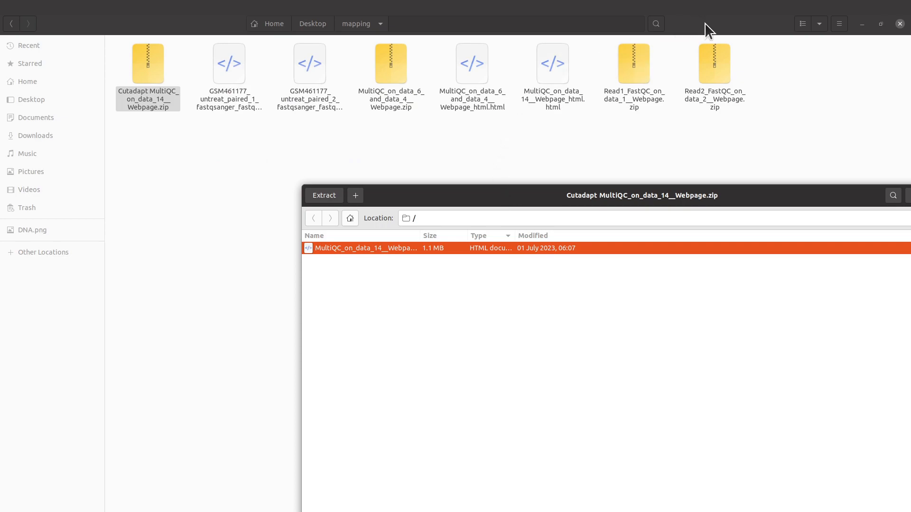
left_click(757, 26)
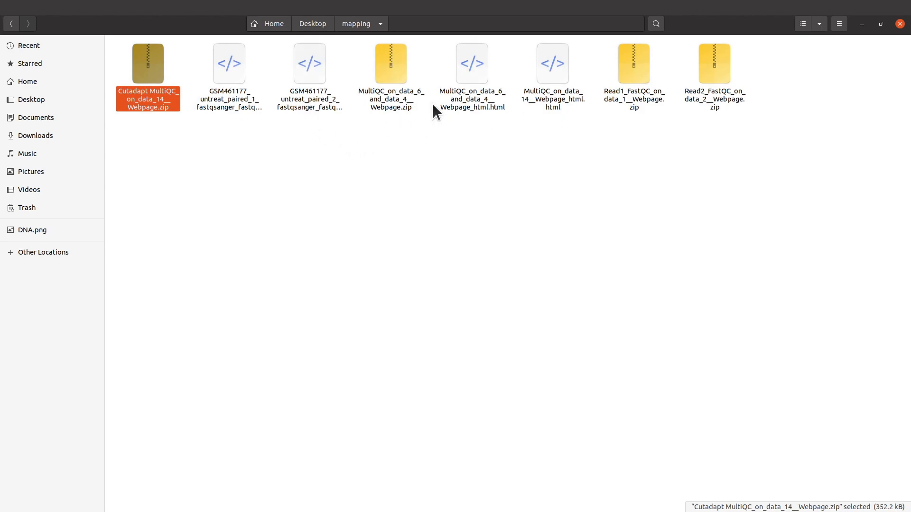
Open the extracted "MultiQC_on_data_14__Webpage_html.html" report in the browser
left_click(559, 96)
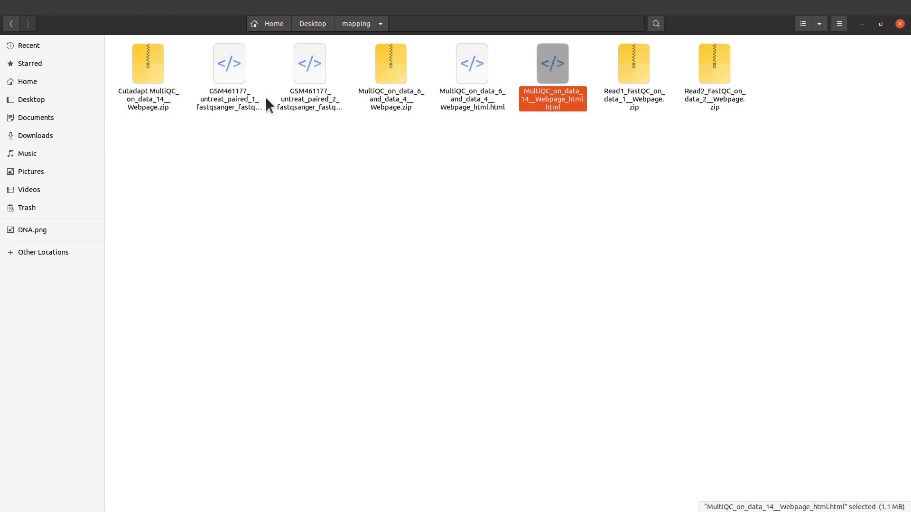
left_click(149, 101)
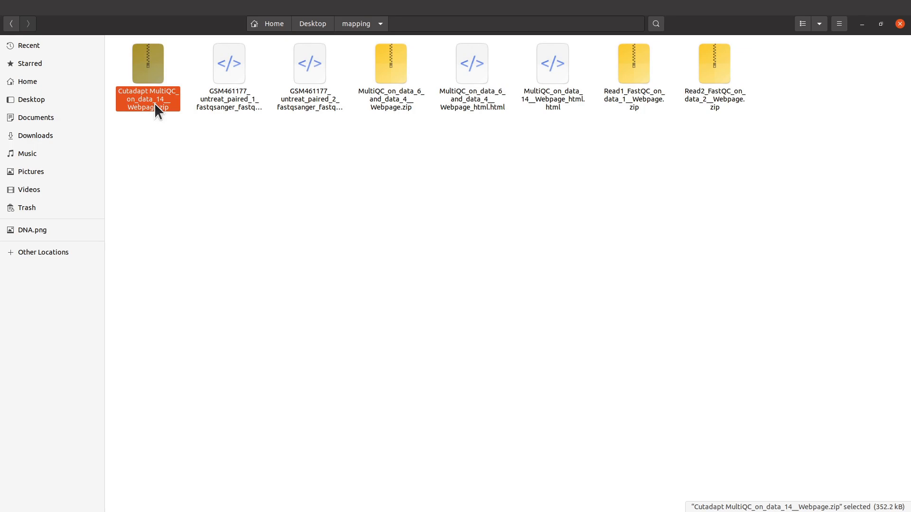
left_click(566, 94)
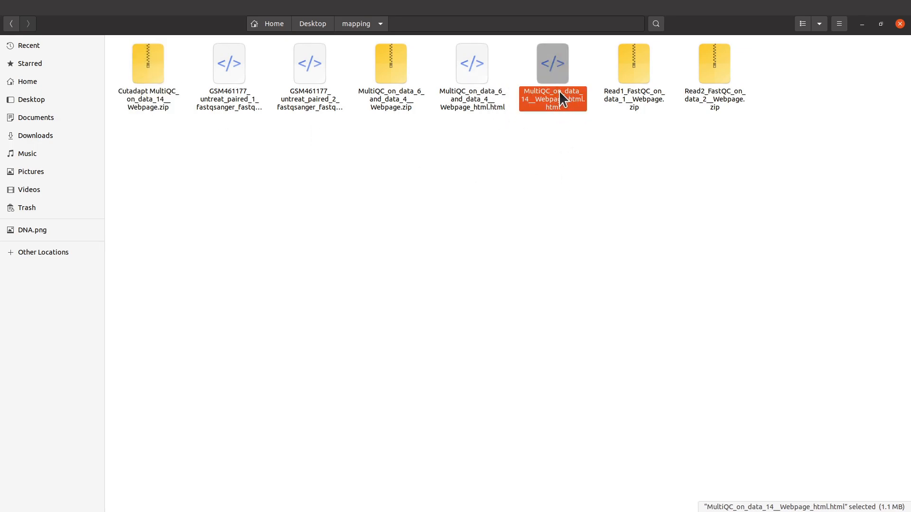
left_click(145, 64)
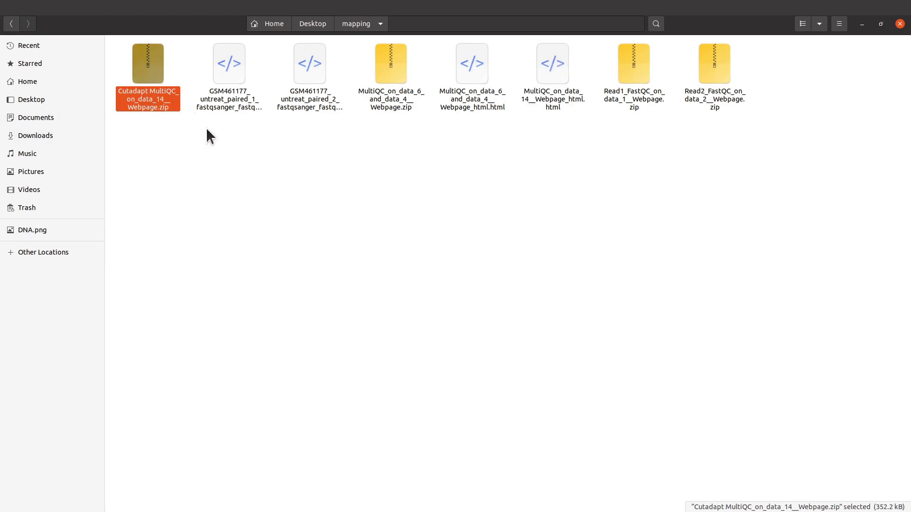
left_click(551, 89)
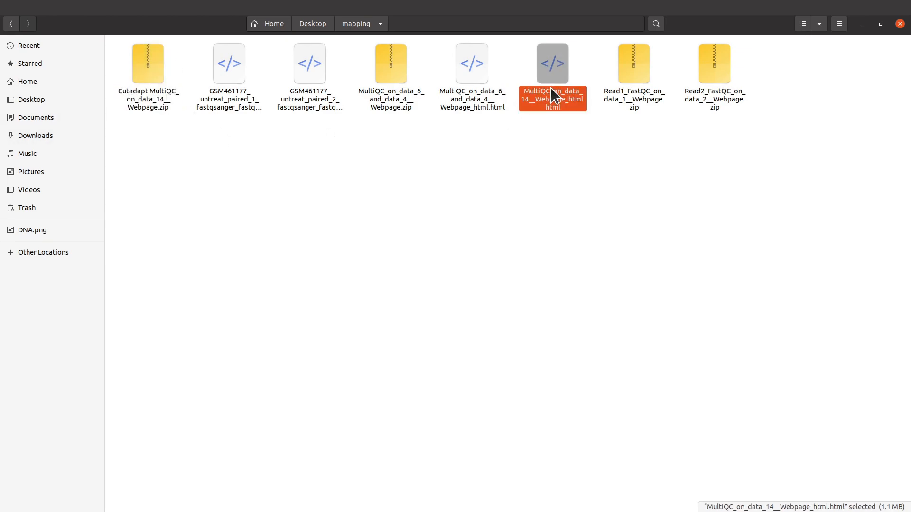
double_click(550, 88)
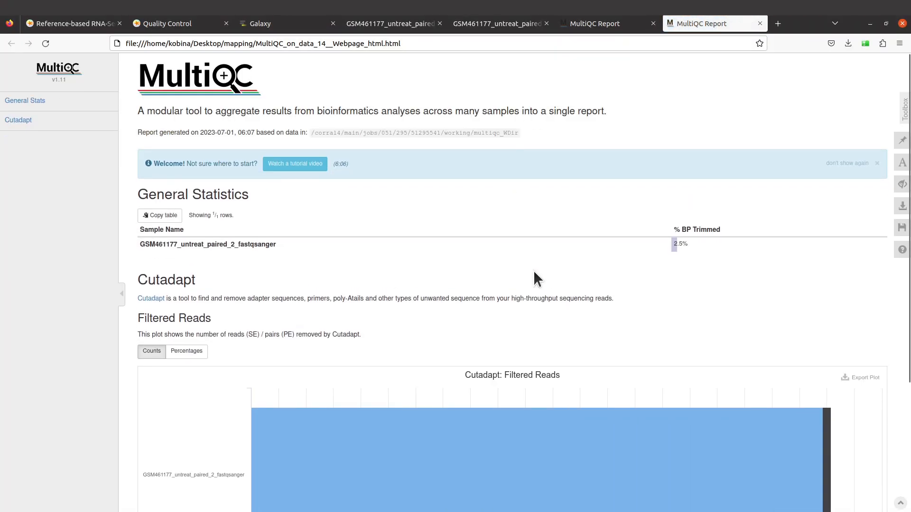
Examine the report's General Statistics and Cutadapt Filtered Reads plot, and reread the tutorial's questions and solution
scroll(533, 270, "down", 2)
mouse_move(563, 389)
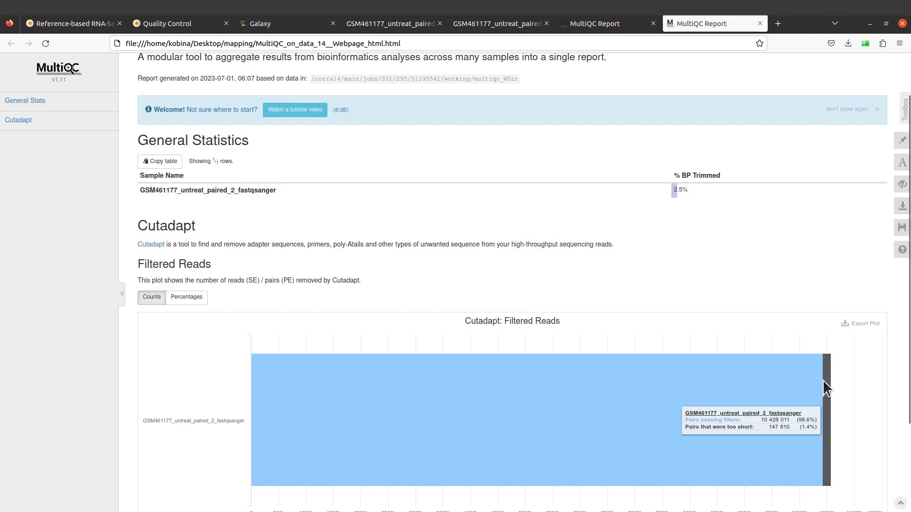
scroll(735, 429, "down", 3)
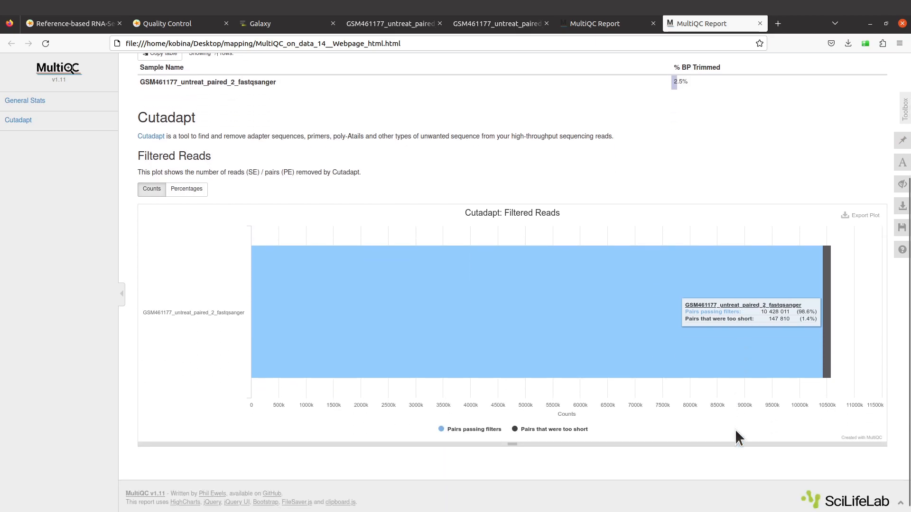
scroll(678, 464, "up", 5)
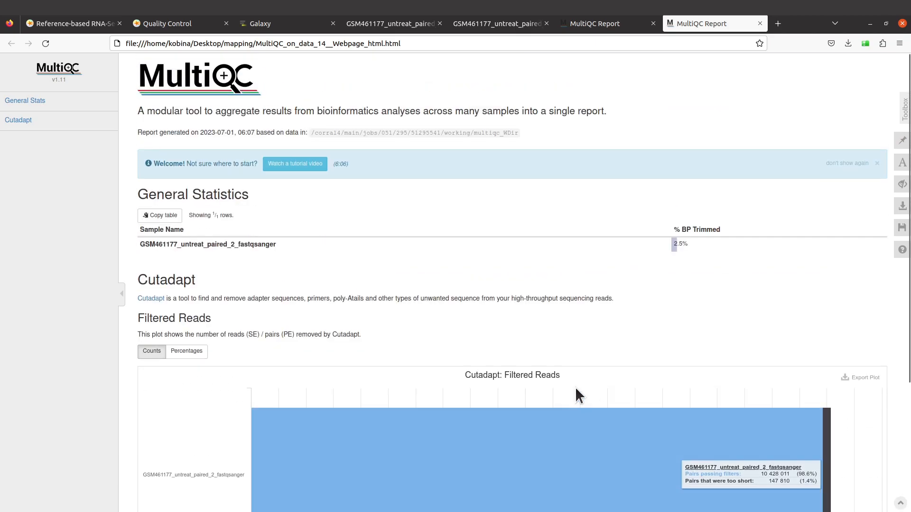
left_click(75, 25)
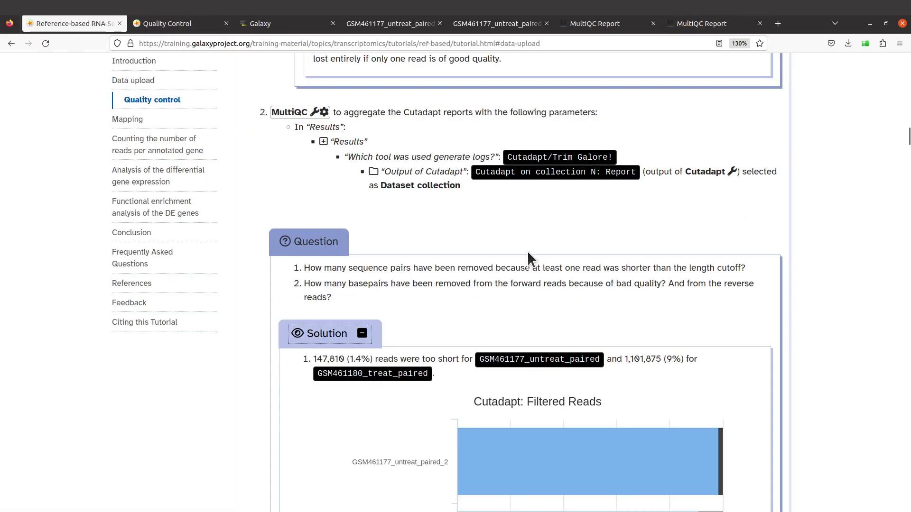
scroll(528, 251, "down", 3)
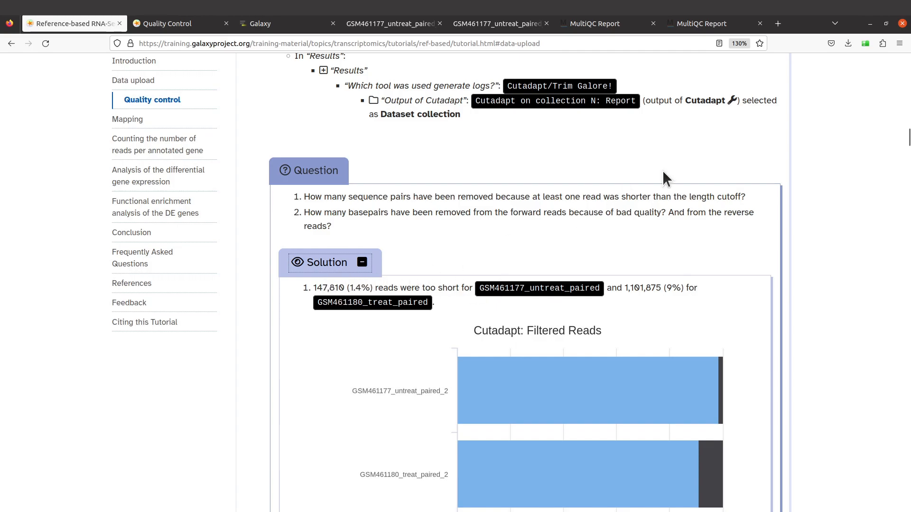
Return to the MultiQC report and compare its pairs that were too short with the tutorial's solution
left_click(718, 27)
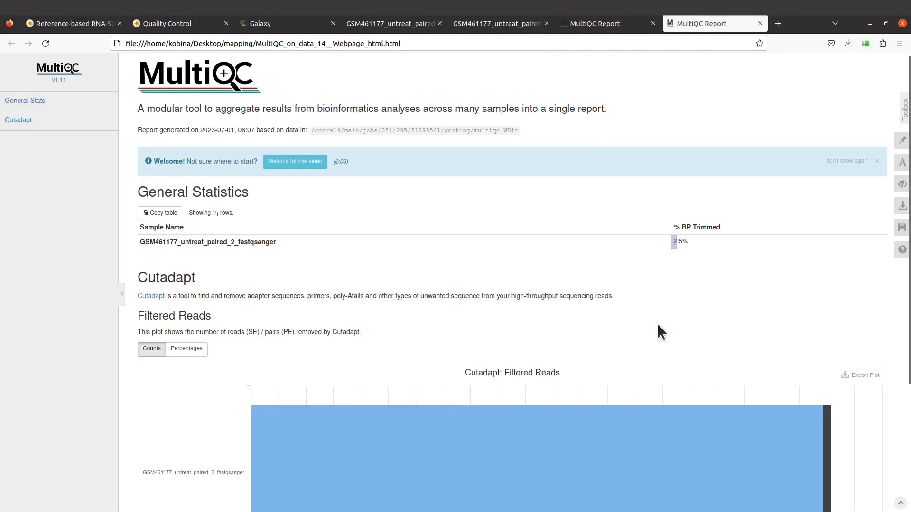
scroll(656, 332, "down", 2)
mouse_move(653, 422)
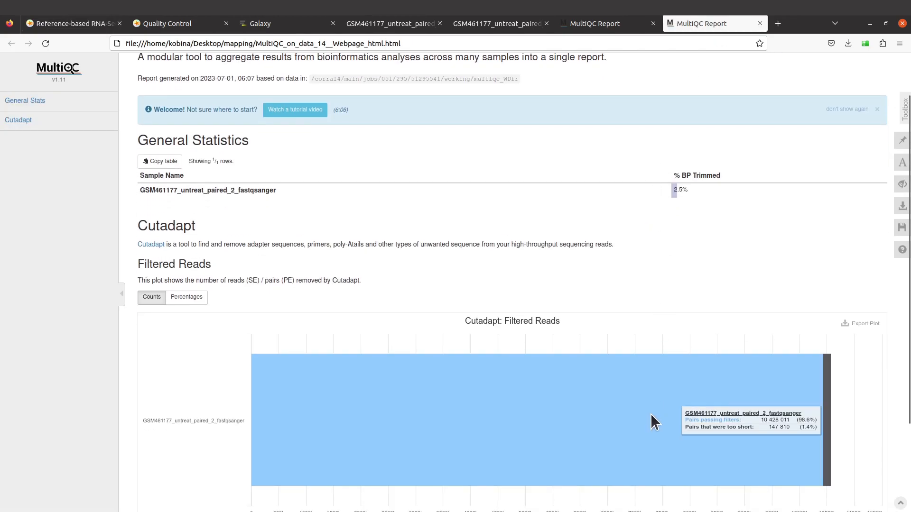
scroll(651, 413, "down", 4)
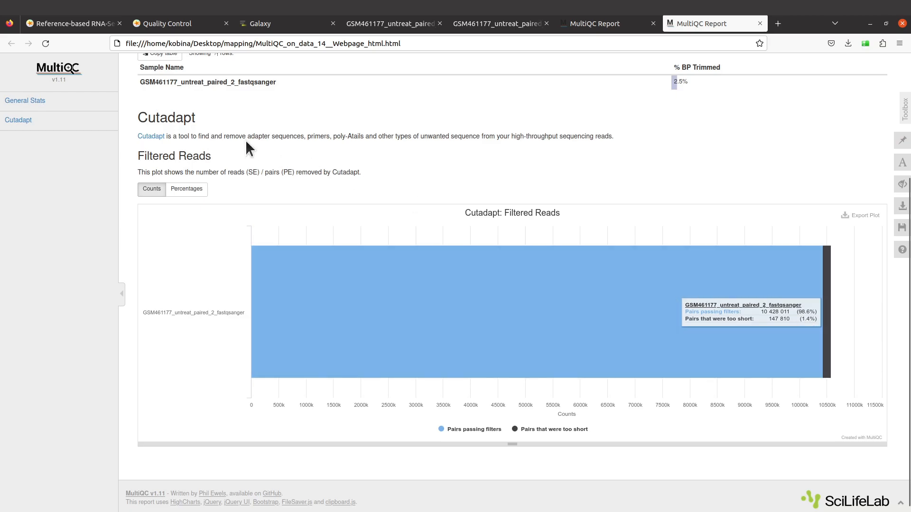
left_click(90, 25)
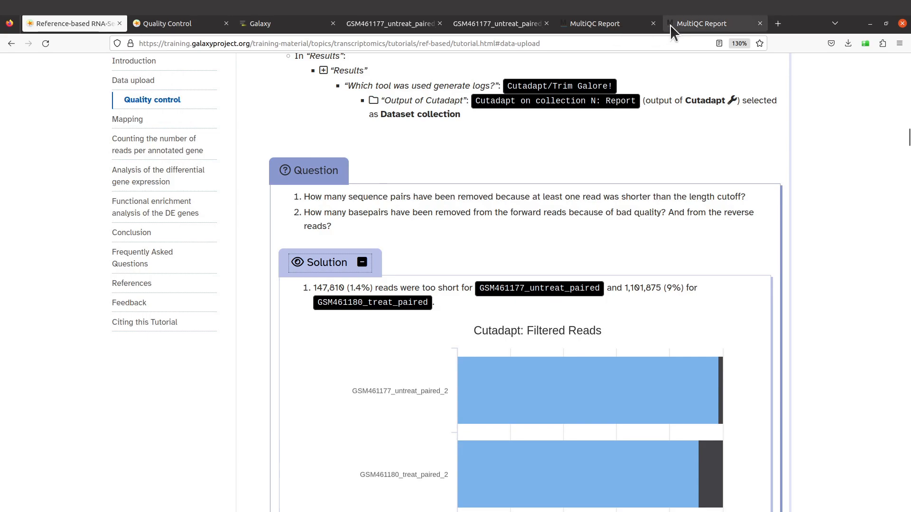
View the report's Filtered Reads plot as percentages, and switch it back to counts
left_click(696, 26)
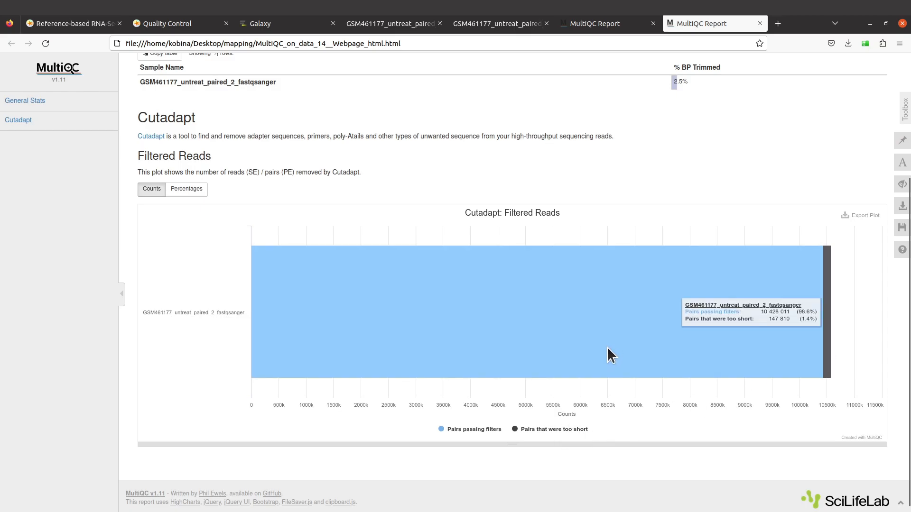
scroll(619, 328, "down", 1)
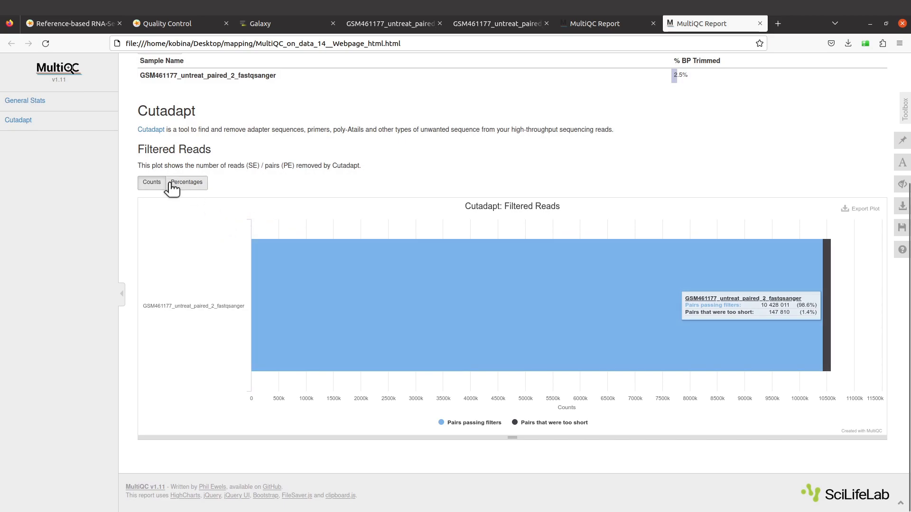
left_click(187, 183)
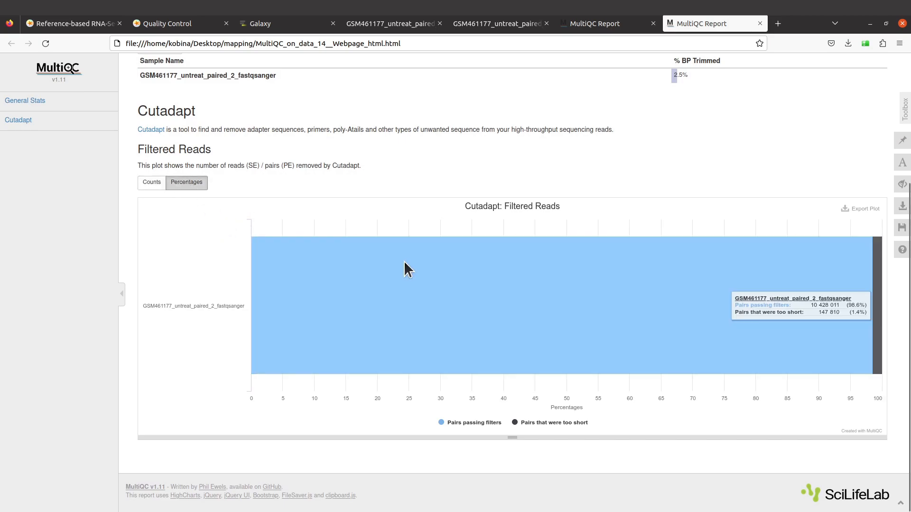
left_click(153, 184)
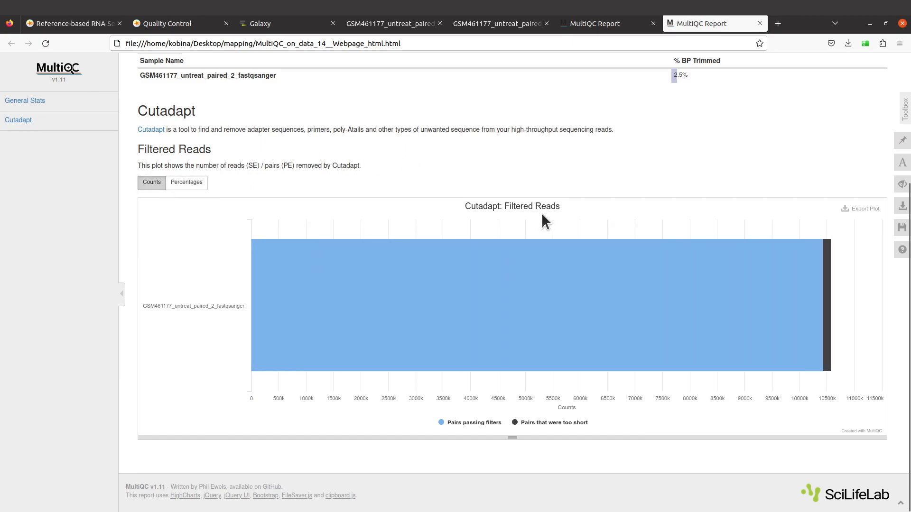
Review the trimmed basepair percentage and the pairs passing filters in the report, and go back to the tutorial's solution
scroll(542, 212, "up", 4)
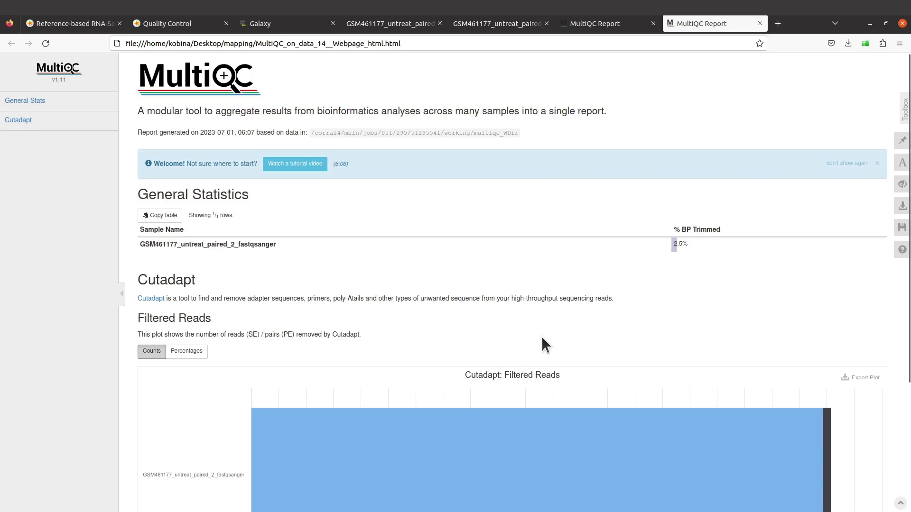
scroll(545, 332, "down", 3)
mouse_move(484, 329)
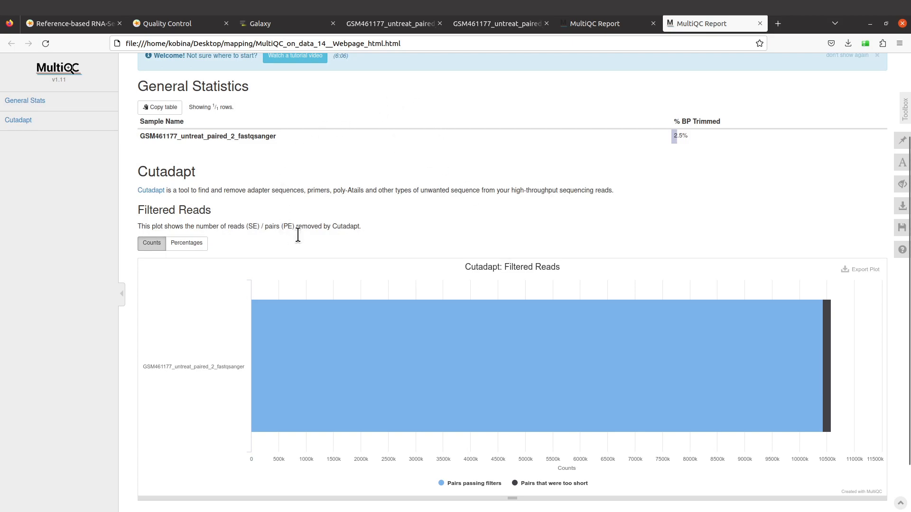
mouse_move(382, 349)
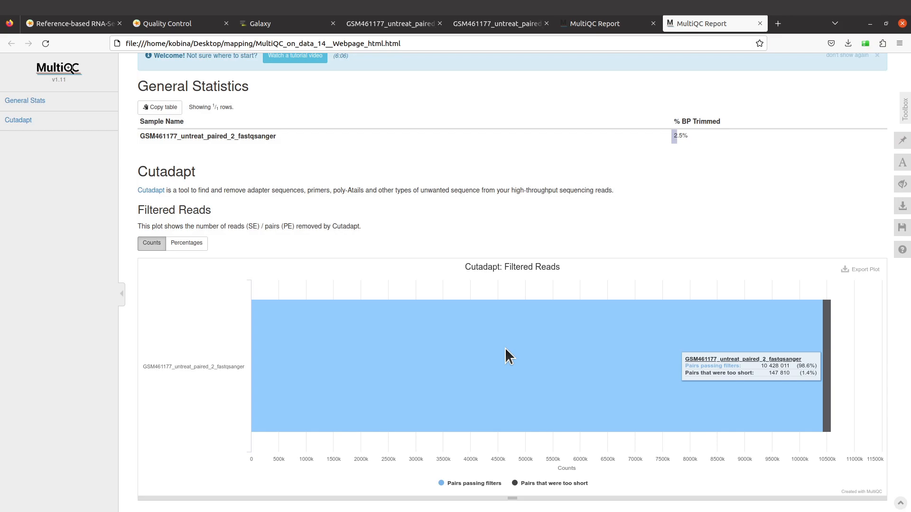
left_click(96, 21)
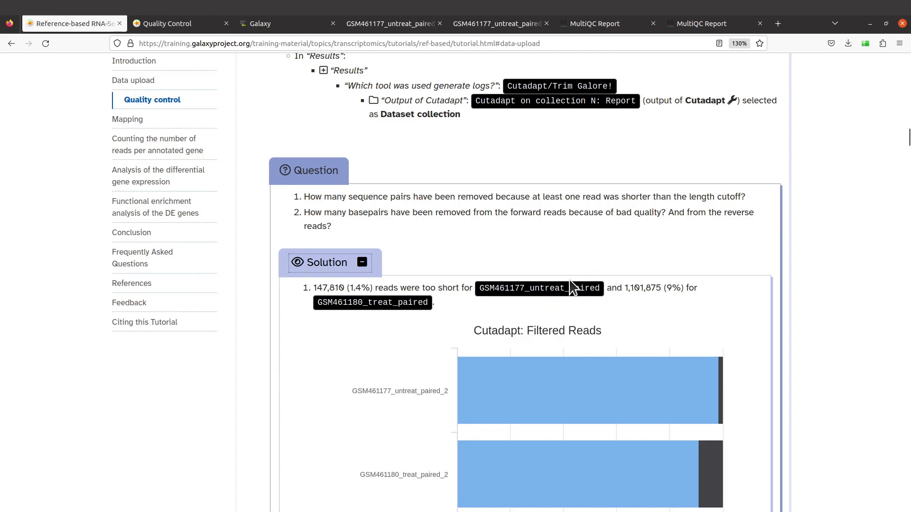
Read the second answer of the tutorial's solution, on where to find the basepairs trimmed from each read
scroll(586, 258, "down", 5)
scroll(488, 279, "up", 2)
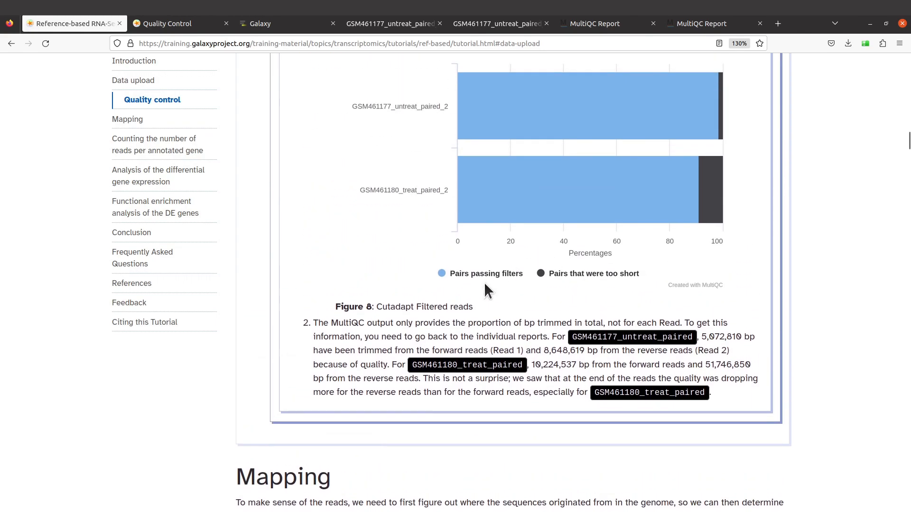
left_click_drag(330, 323, 412, 325)
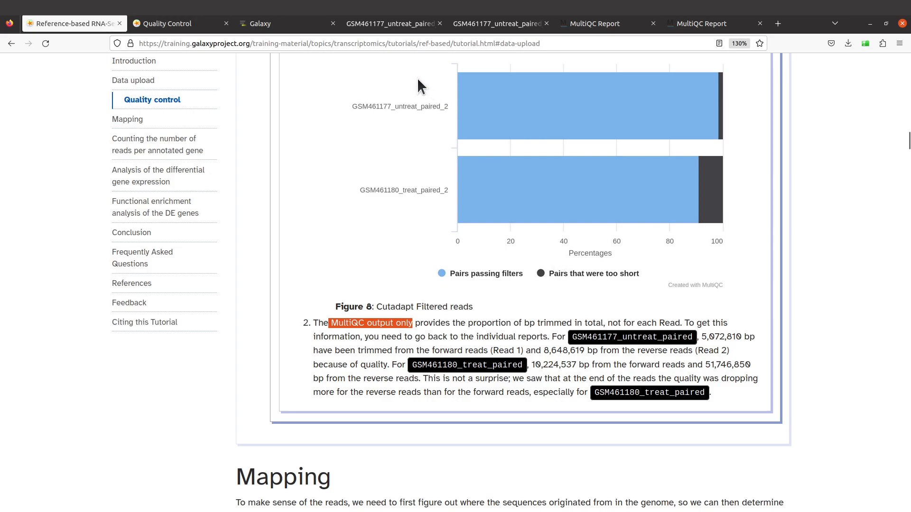
Switch to Galaxy, collapse the MultiQC webpage dataset and expand dataset 14, the Cutadapt report, in the Mapping history
left_click(289, 22)
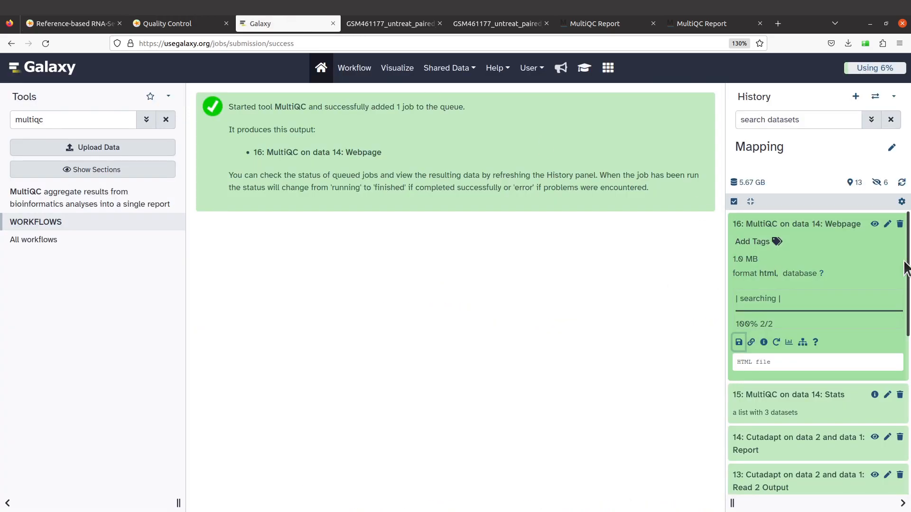
left_click(824, 224)
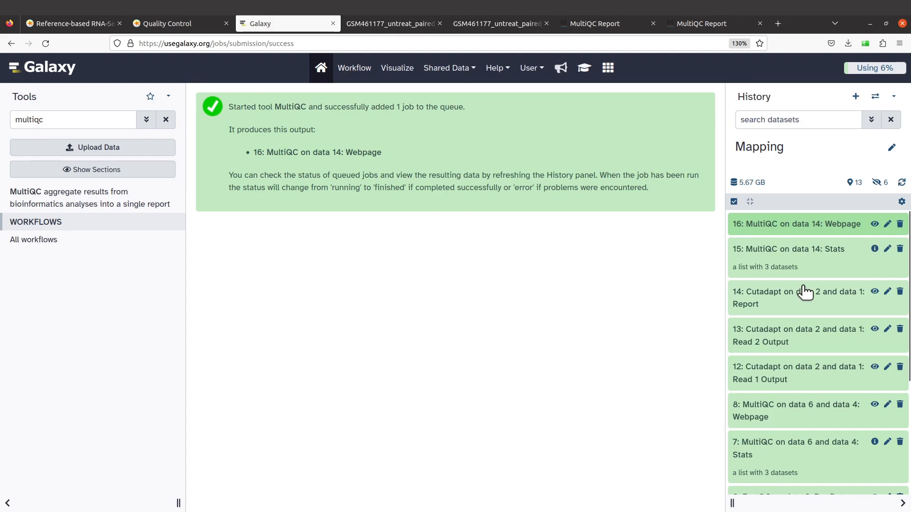
scroll(804, 292, "down", 2)
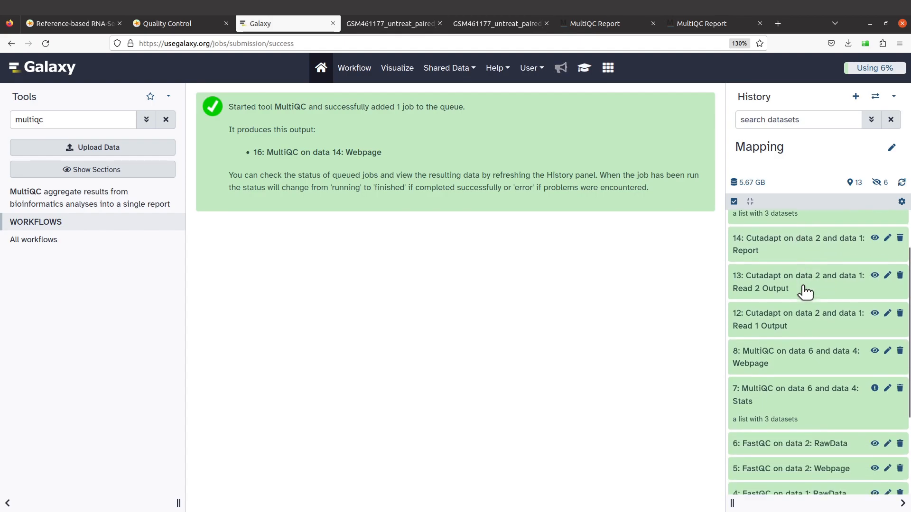
left_click(807, 231)
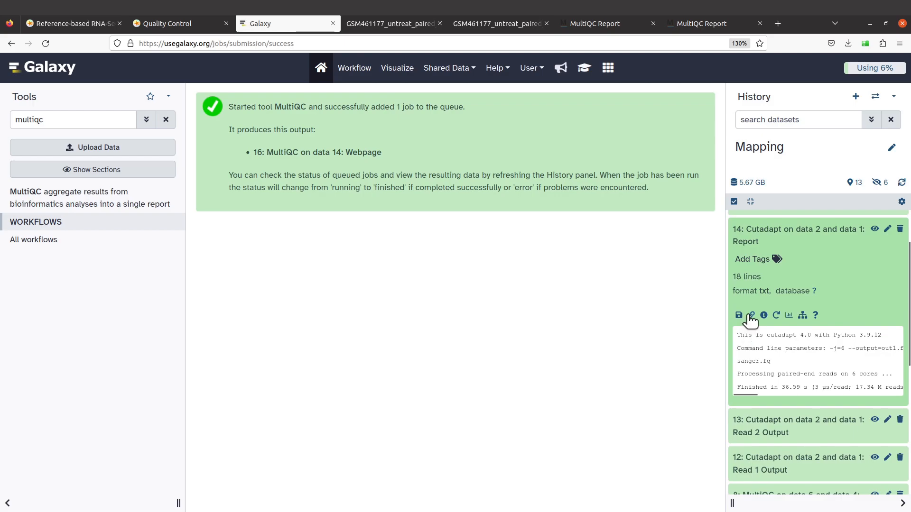
Download the Cutadapt report into the mapping folder, putting "Cutadapt Report" in front of the suggested file name
left_click(738, 315)
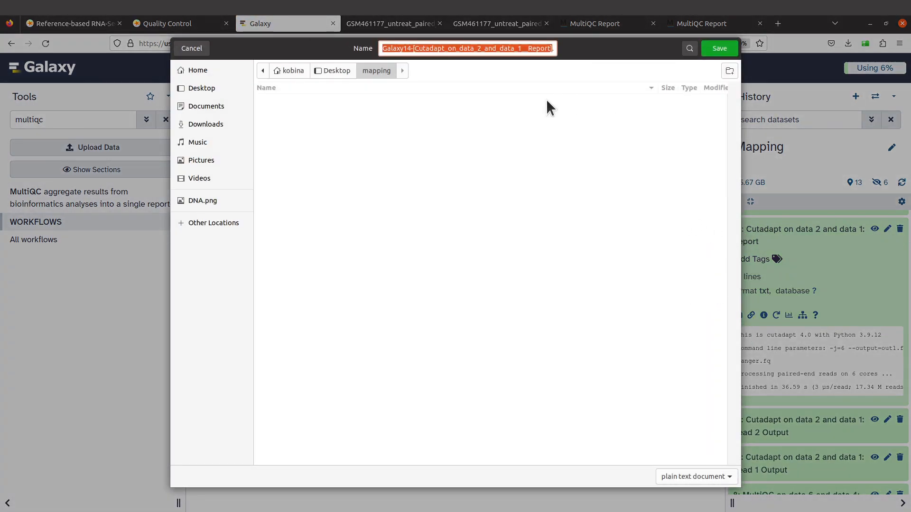
key("Left")
type("Cutadapt ")
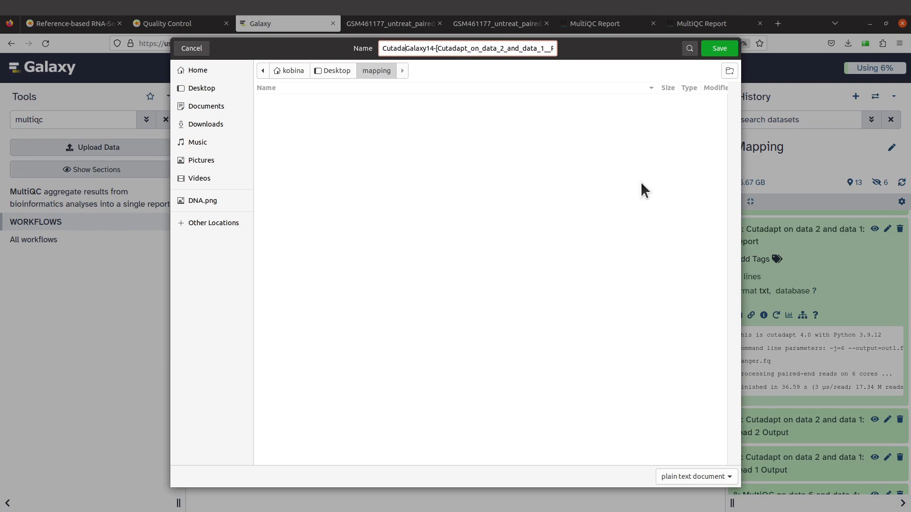
type("Report")
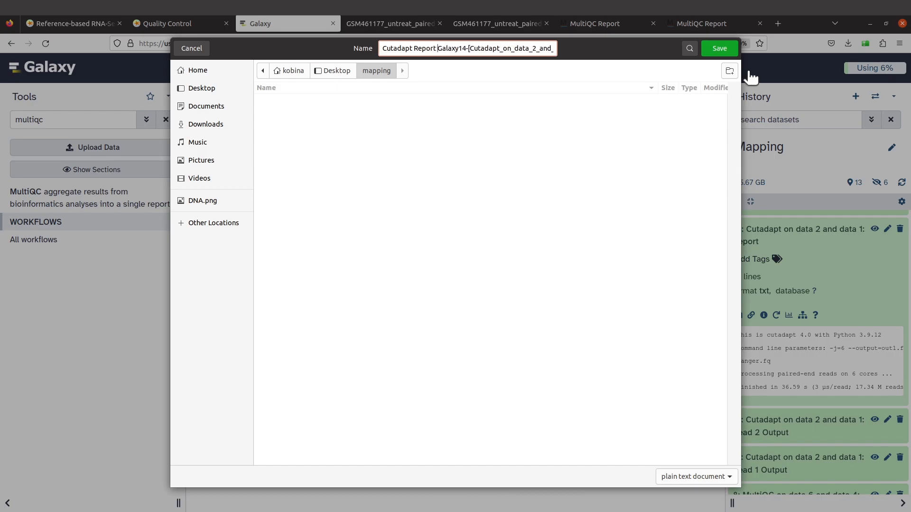
left_click(719, 48)
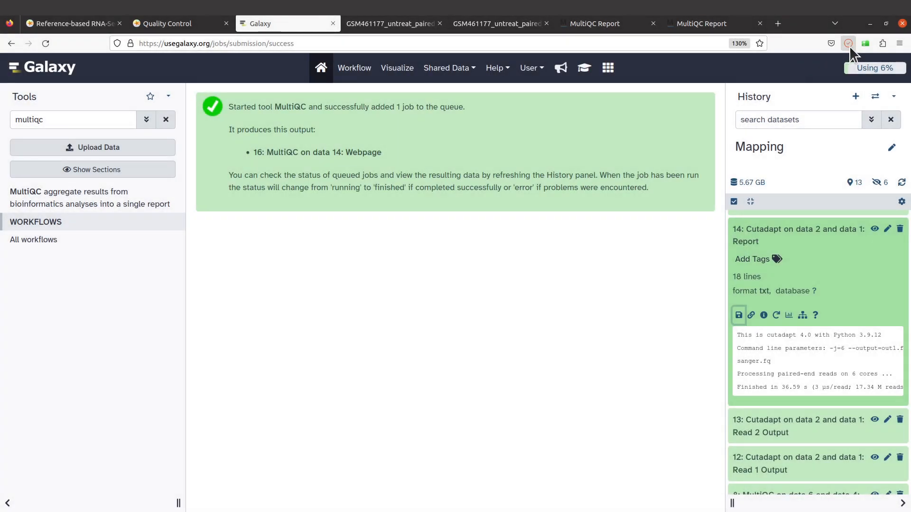
Show the downloaded Cutadapt report in its folder and open it with Text Editor
left_click(848, 46)
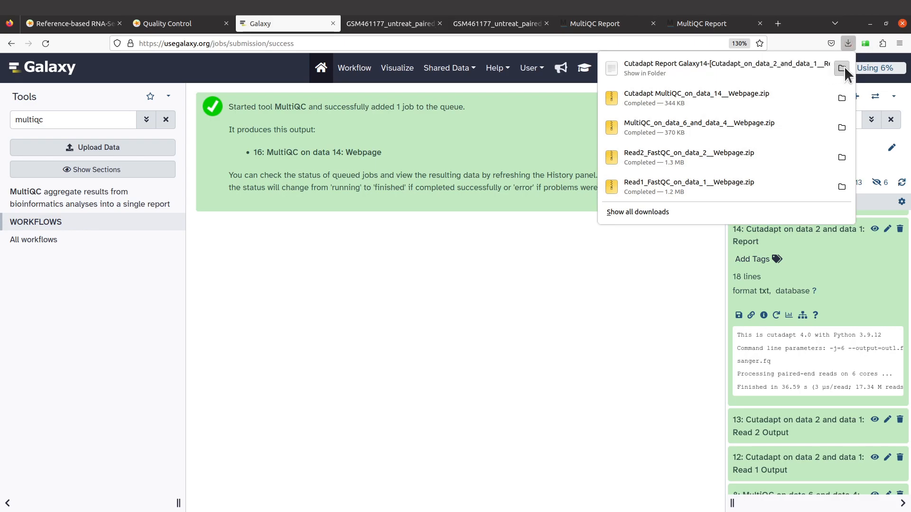
left_click(841, 68)
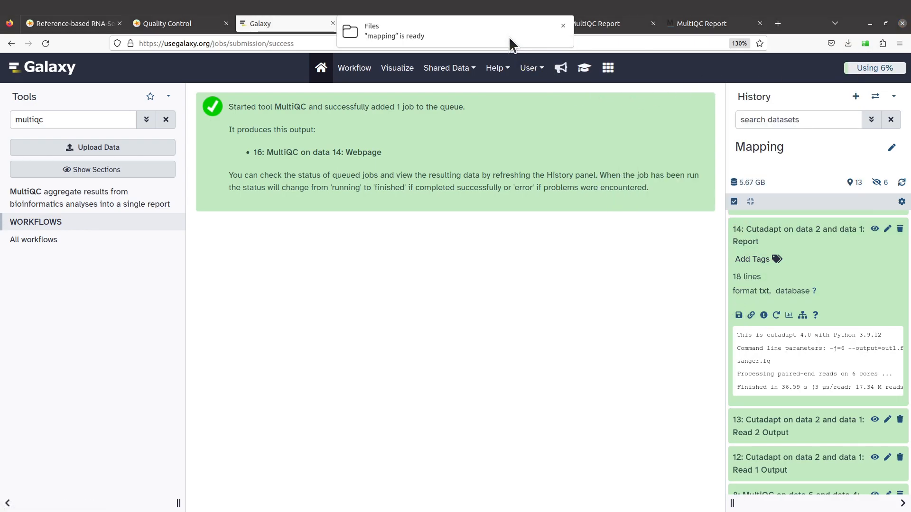
left_click(508, 36)
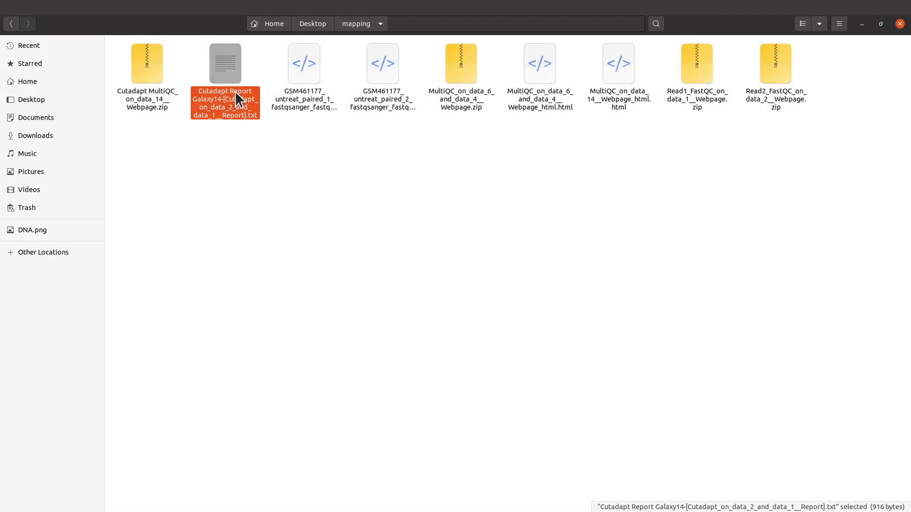
right_click(243, 116)
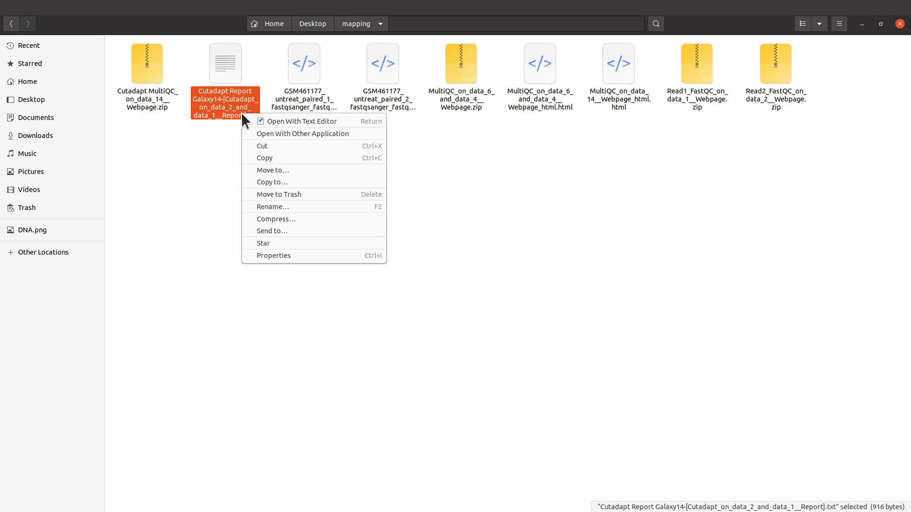
left_click(286, 124)
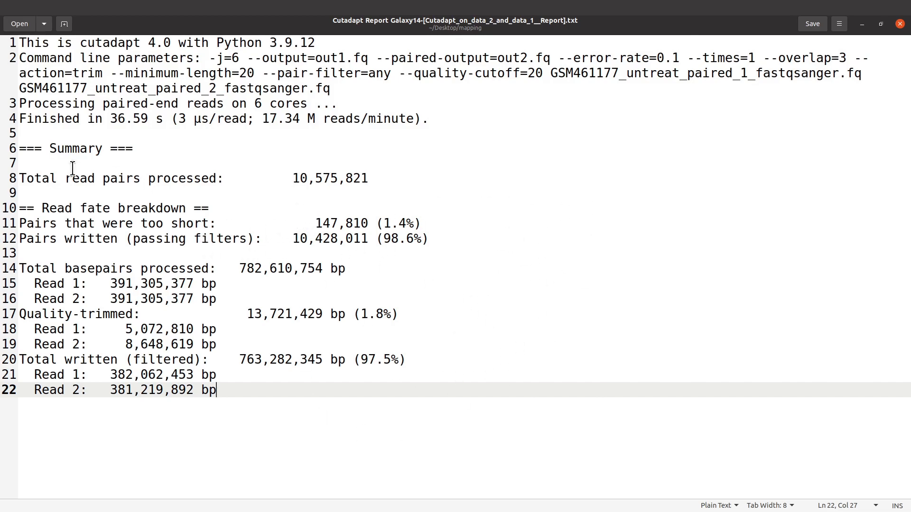
Return to the tutorial in Firefox and highlight the solution's trimmed basepairs for the forward and reverse reads of GSM461177_untreat_paired
mouse_move(1, 145)
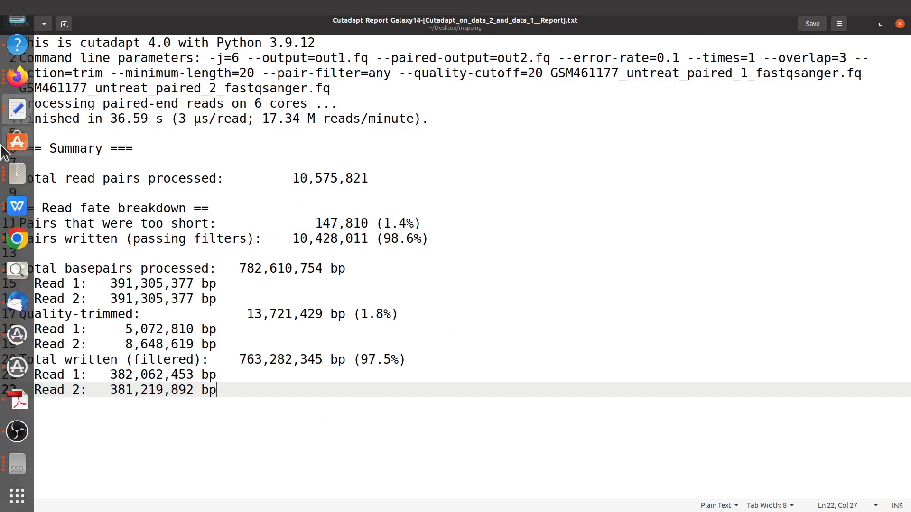
left_click(17, 77)
left_click(86, 21)
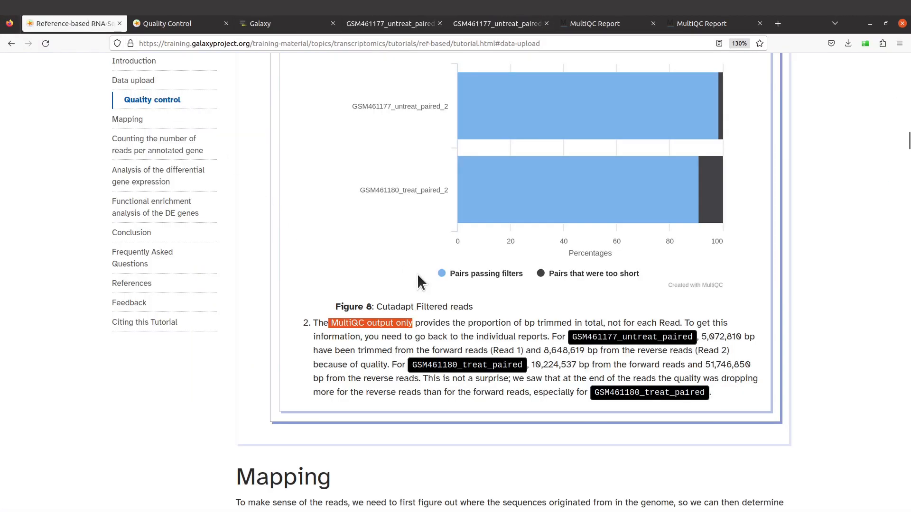
scroll(417, 271, "up", 10)
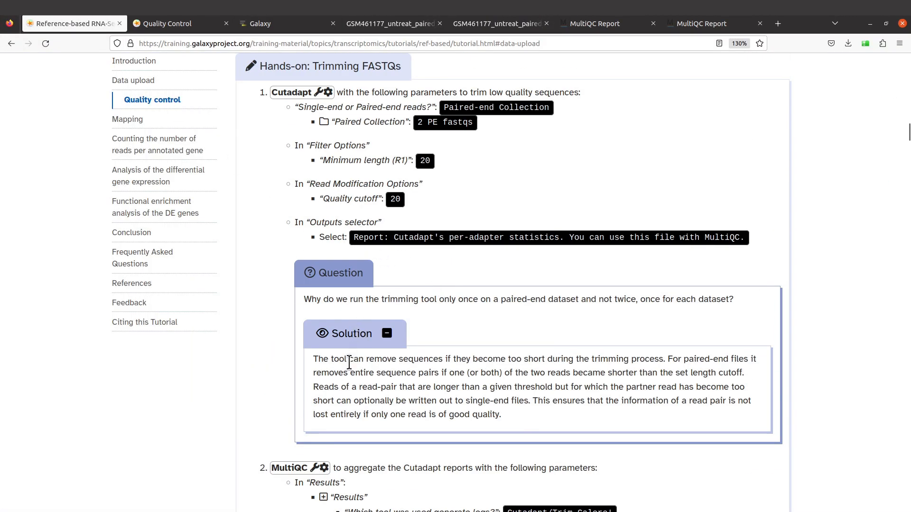
scroll(402, 380, "down", 5)
scroll(412, 359, "down", 5)
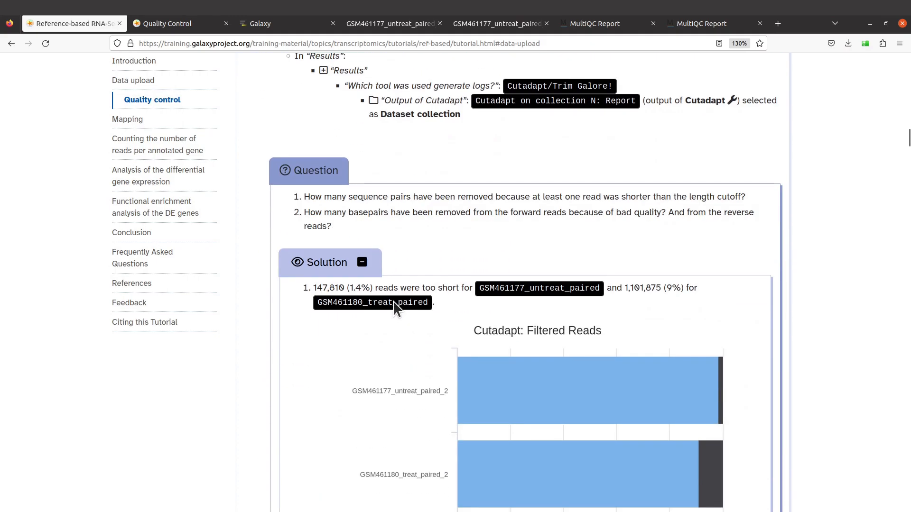
scroll(417, 338, "down", 10)
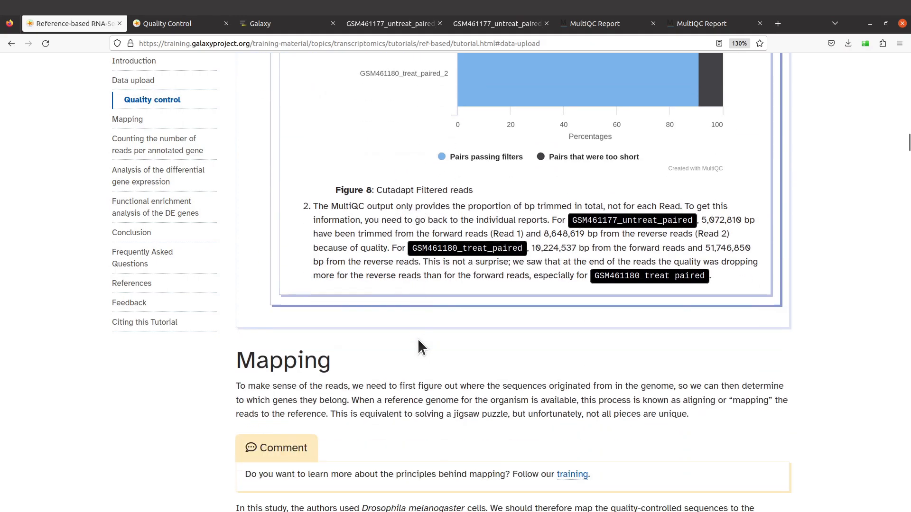
scroll(513, 279, "up", 2)
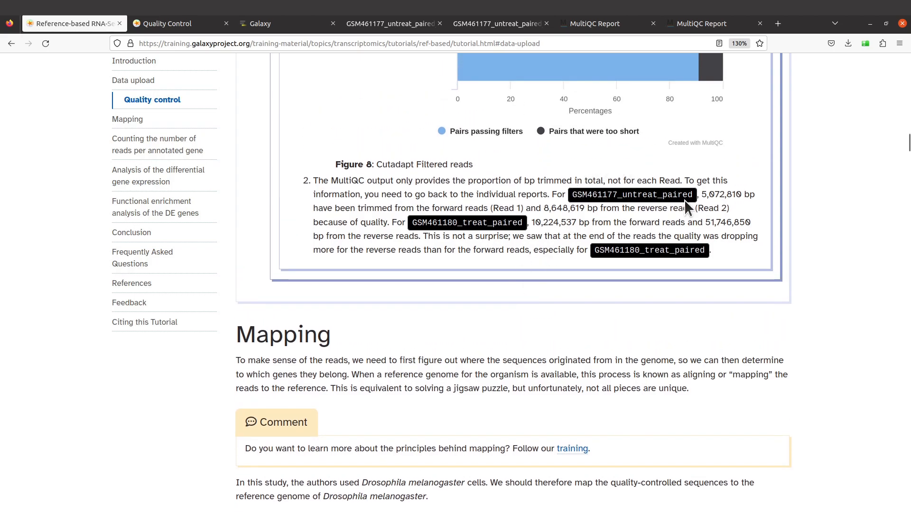
left_click_drag(701, 195, 737, 197)
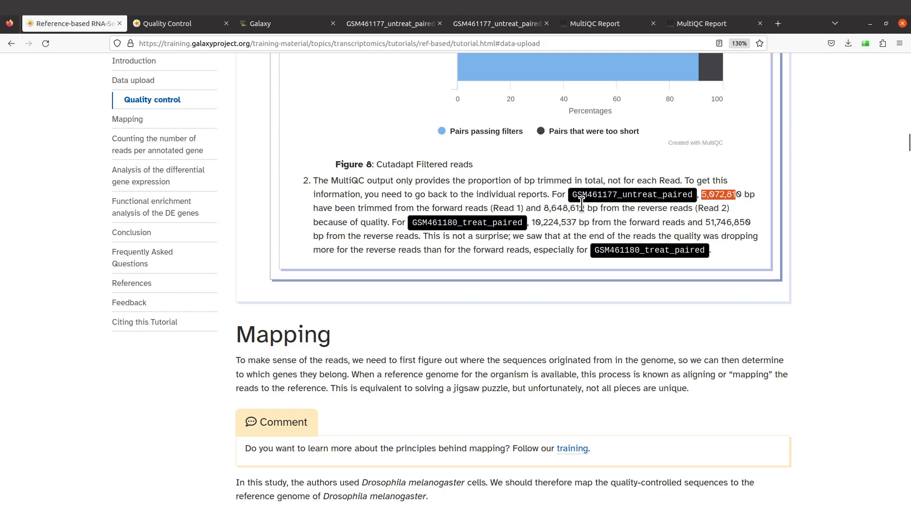
left_click_drag(543, 209, 584, 209)
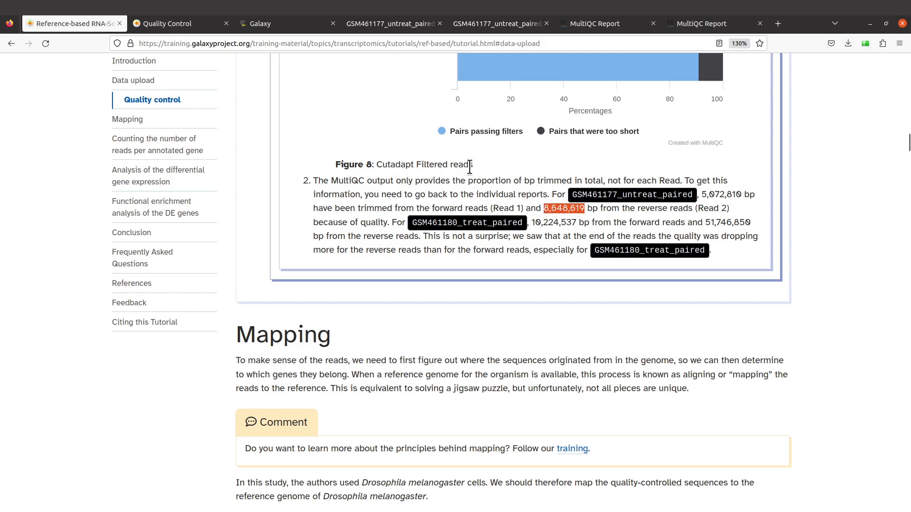
Switch to the Cutadapt report in Text Editor and check the quality-trimmed basepairs of Read 1 and Read 2 against the solution
mouse_move(0, 251)
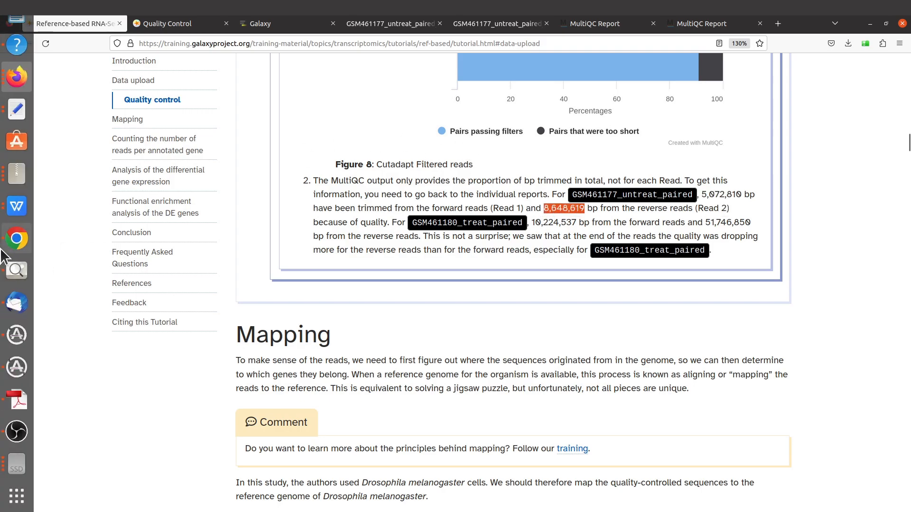
left_click(16, 108)
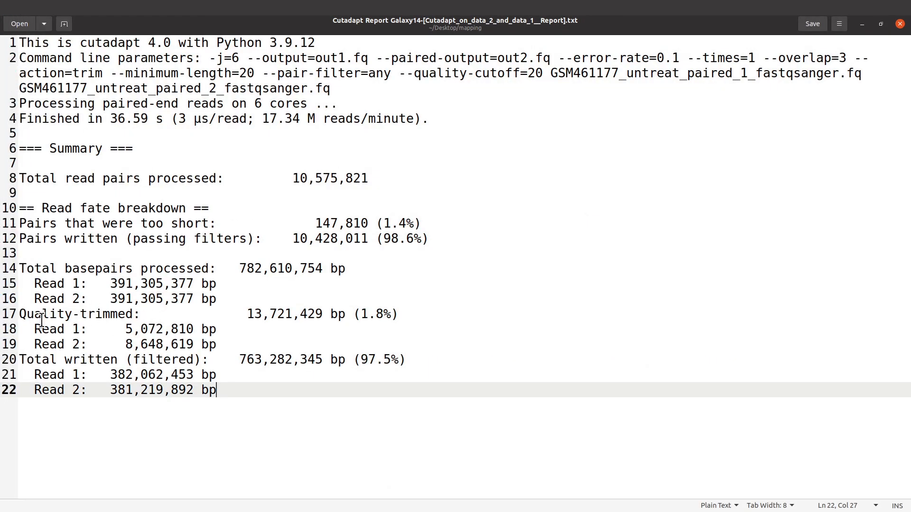
left_click_drag(18, 314, 264, 340)
left_click(260, 338)
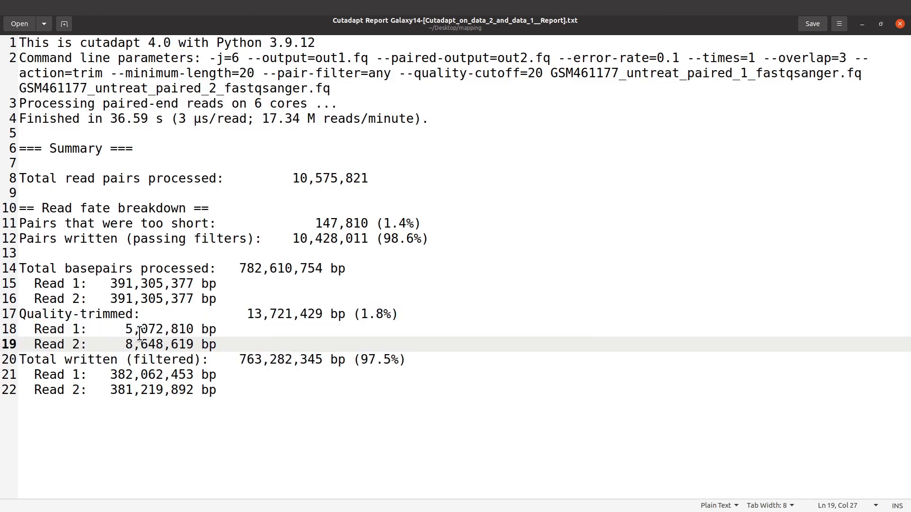
left_click_drag(123, 328, 195, 328)
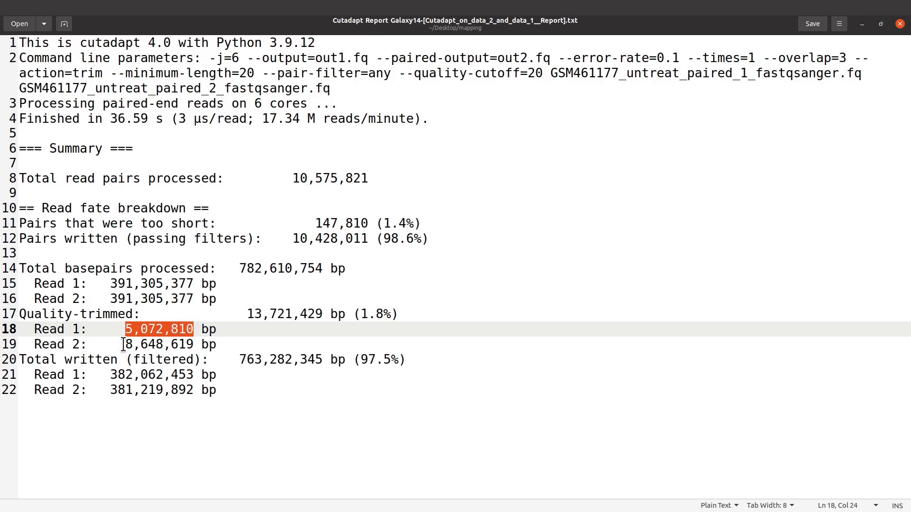
left_click_drag(125, 345, 194, 345)
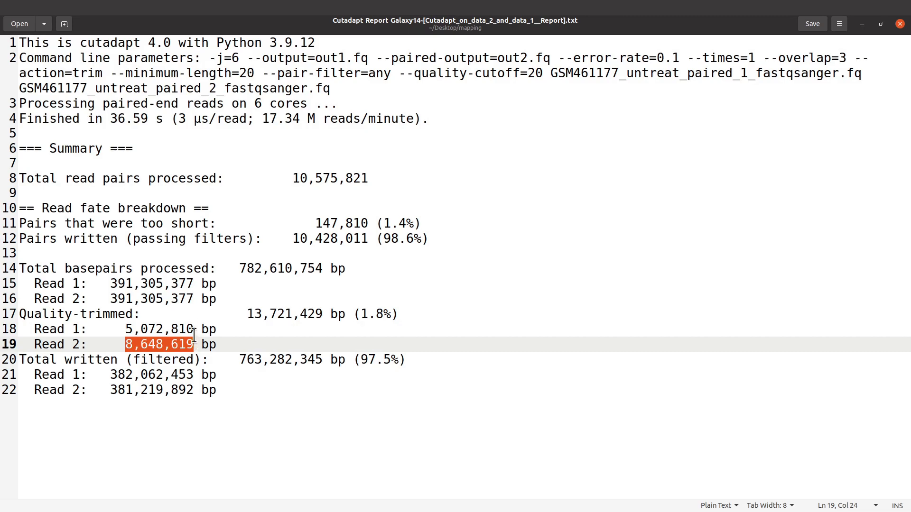
Go back to the tutorial in Firefox, review the Cutadapt solution again and look over the start of the Mapping section
left_click(15, 76)
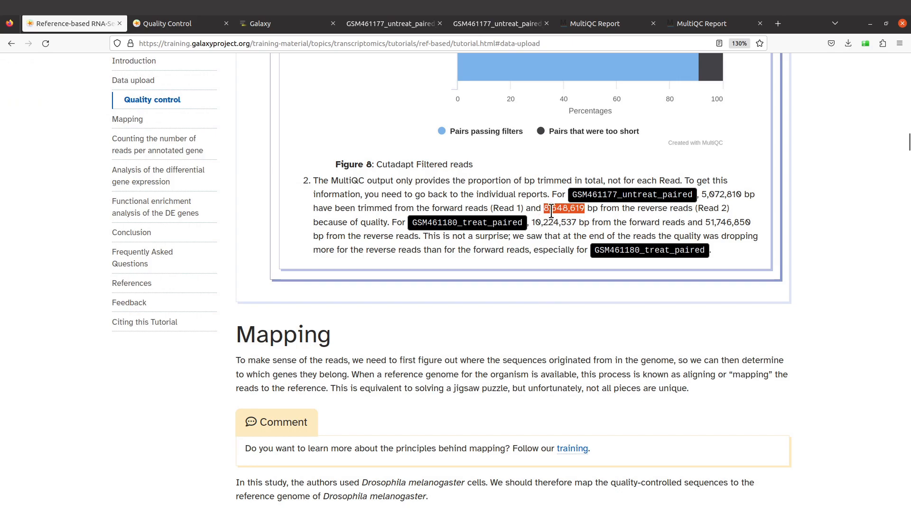
left_click(594, 189)
scroll(582, 175, "up", 5)
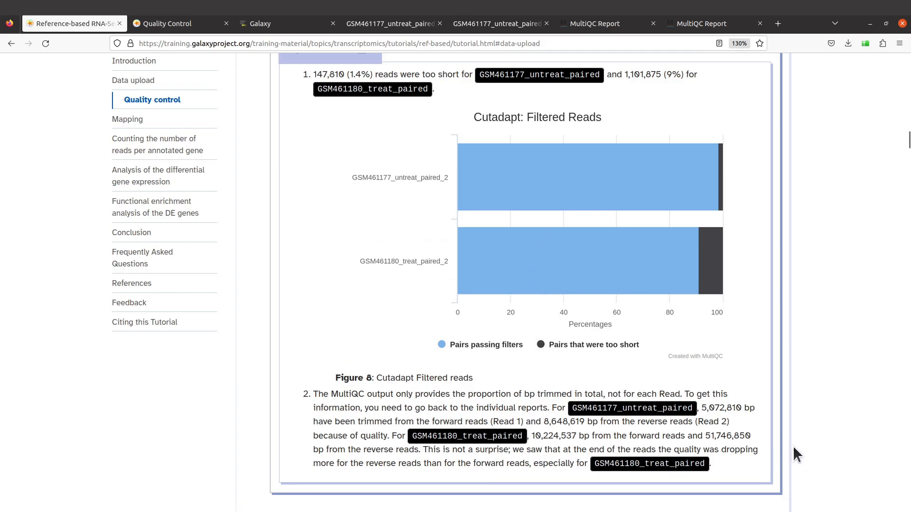
scroll(793, 446, "down", 6)
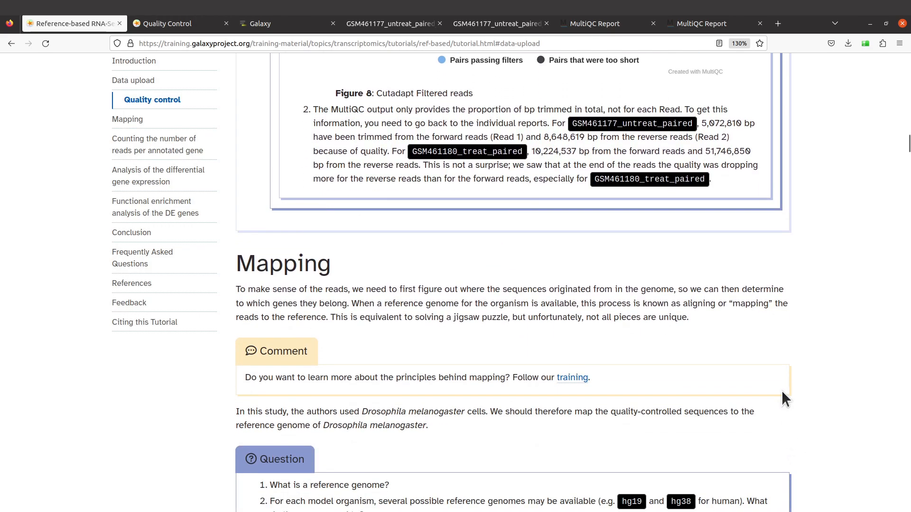
scroll(776, 394, "up", 3)
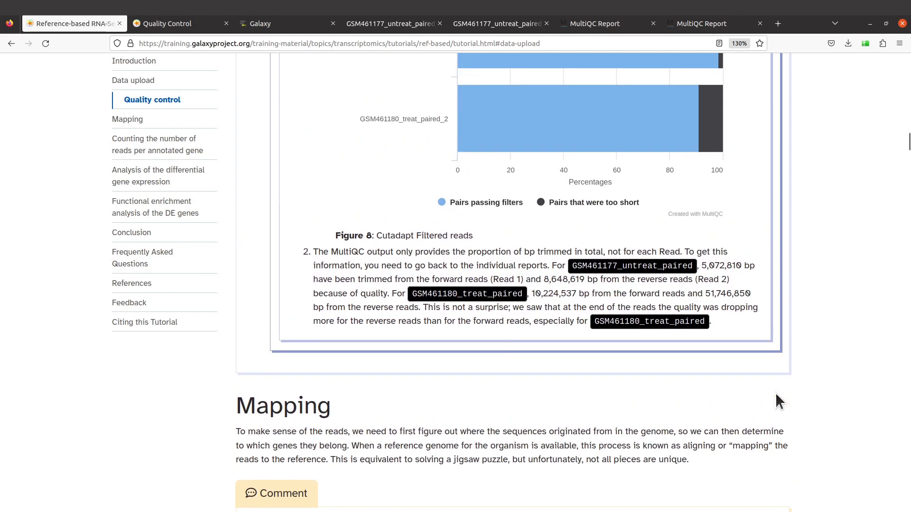
scroll(775, 392, "down", 2)
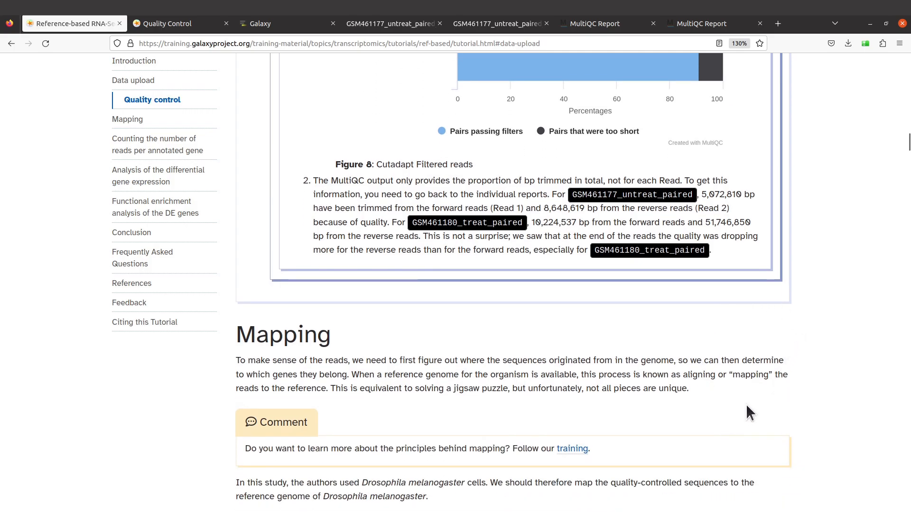
scroll(751, 401, "down", 4)
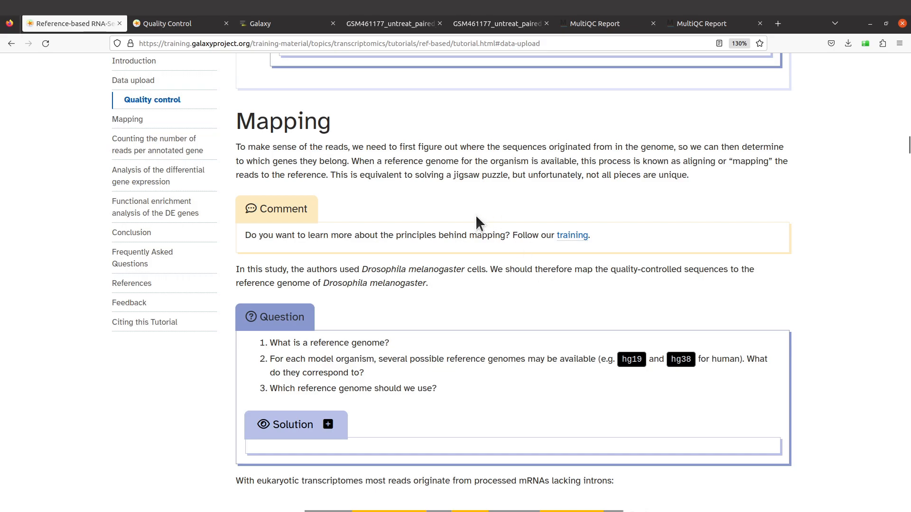
scroll(619, 275, "up", 10)
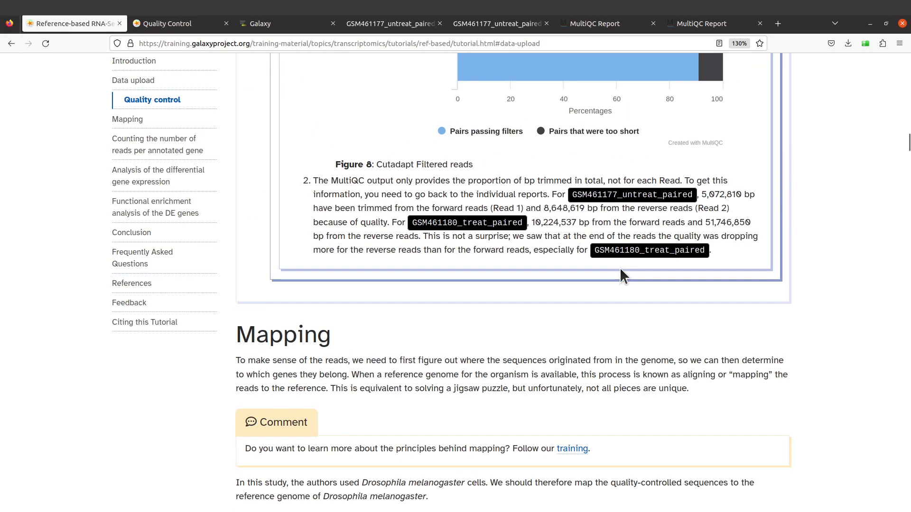
Read through the tutorial's Mapping section, from the reference genome questions and spliced-mapper figures to the Spliced mapping hands-on
scroll(645, 290, "down", 5)
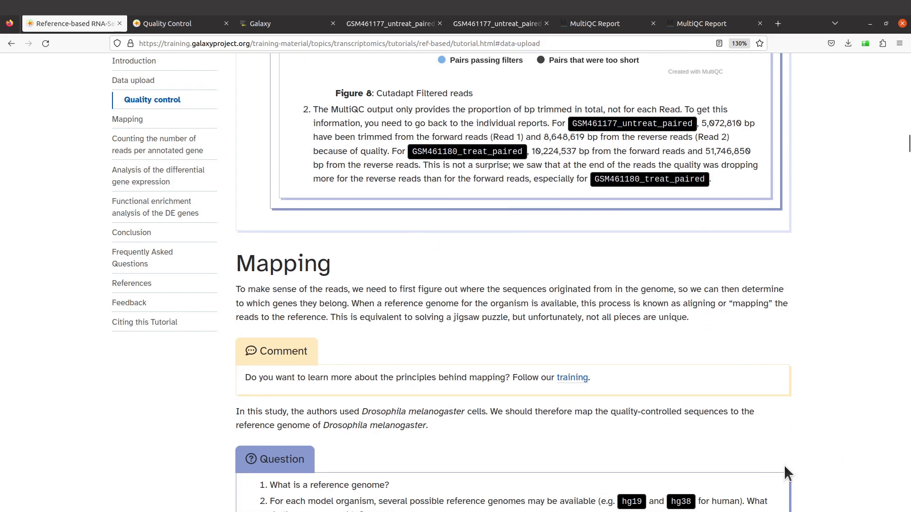
scroll(615, 467, "down", 1)
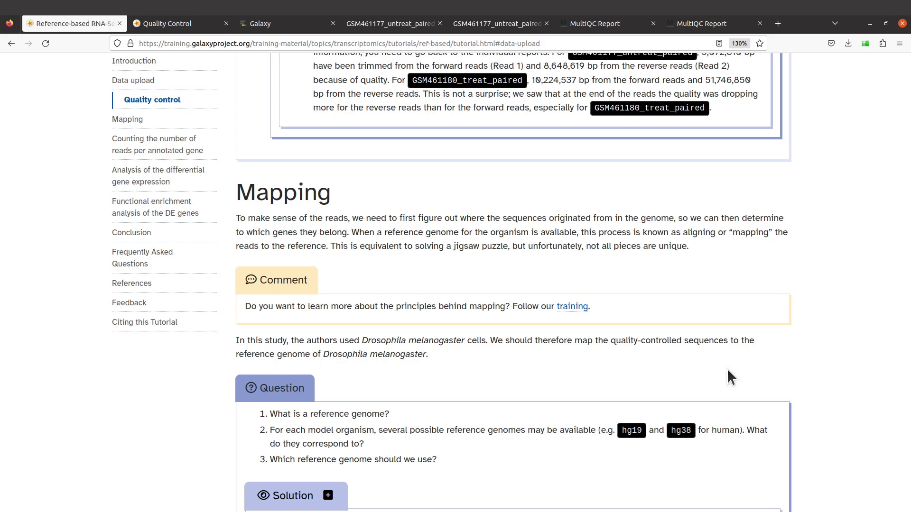
scroll(730, 377, "down", 2)
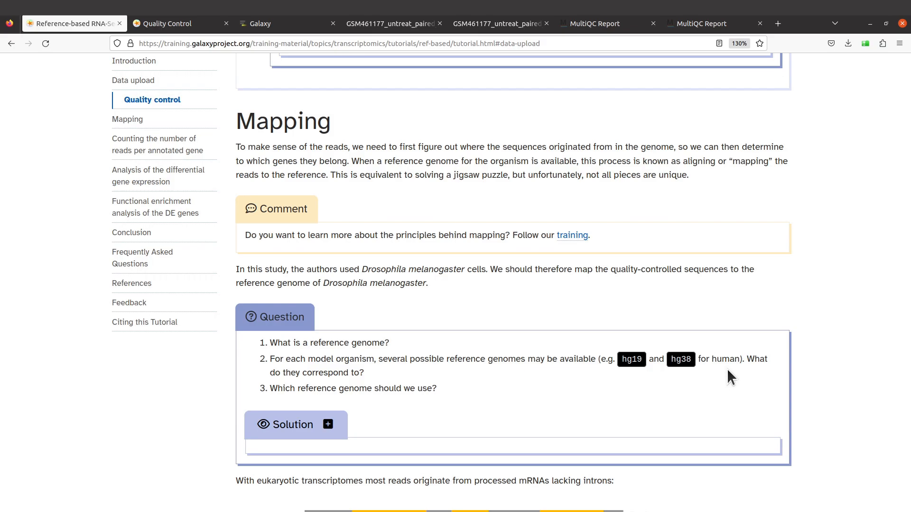
scroll(728, 371, "down", 10)
scroll(728, 371, "up", 7)
scroll(728, 377, "up", 2)
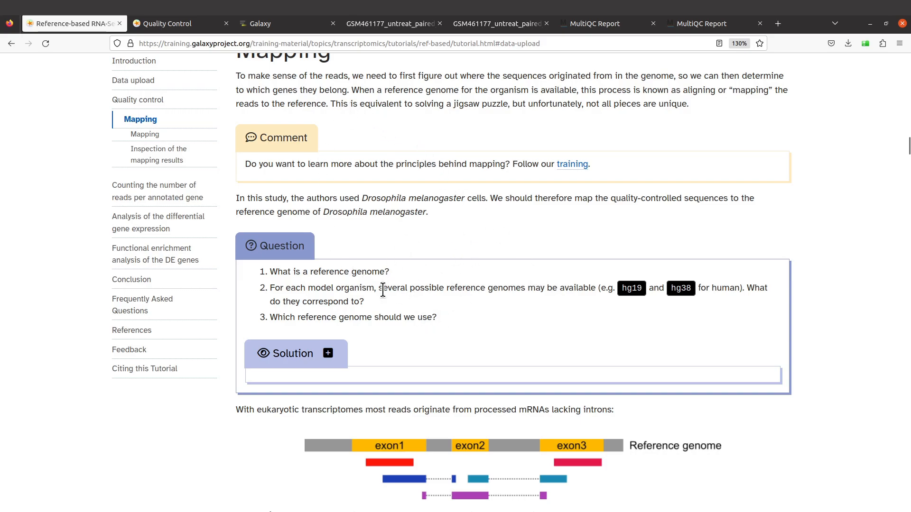
scroll(527, 337, "down", 15)
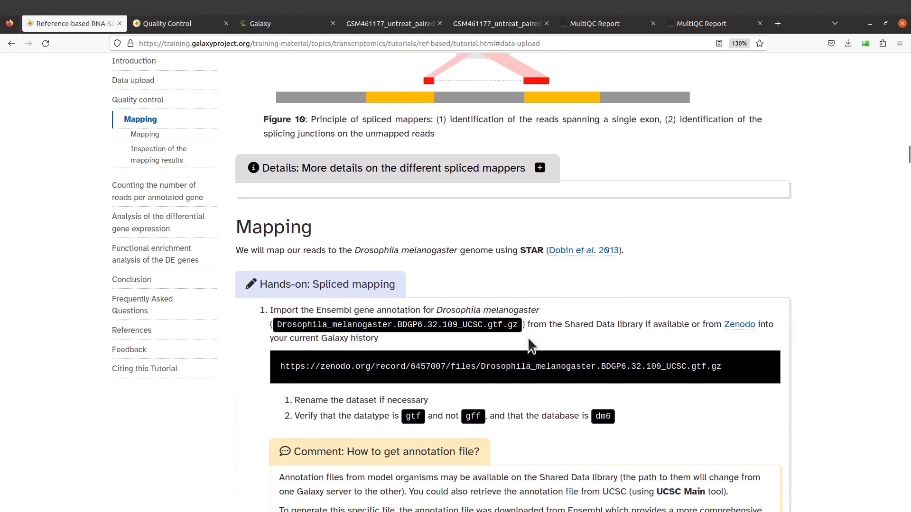
scroll(527, 337, "up", 15)
scroll(527, 336, "down", 8)
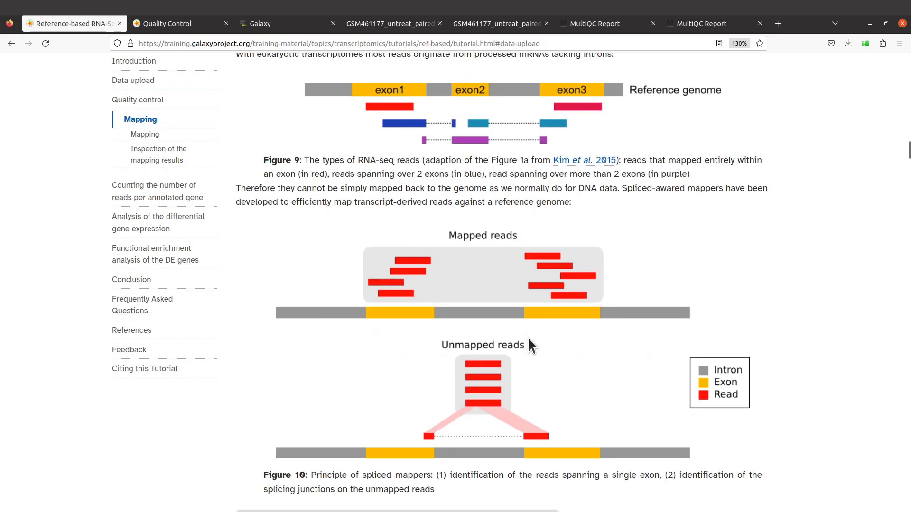
scroll(528, 337, "up", 5)
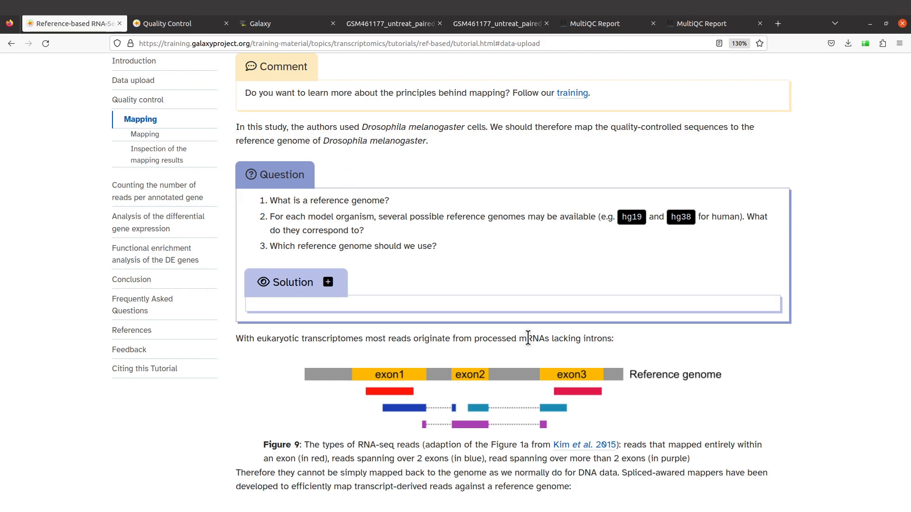
scroll(528, 338, "down", 12)
scroll(529, 338, "down", 4)
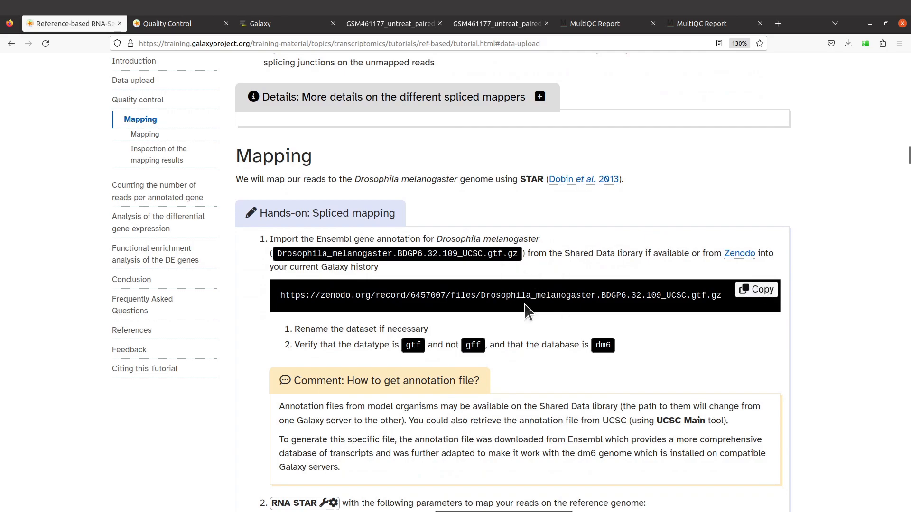
scroll(525, 306, "down", 1)
scroll(525, 303, "up", 1)
Highlight the Zenodo annotation link in the tutorial, and collapse the Cutadapt report dataset in the Galaxy history
left_click_drag(281, 299, 660, 312)
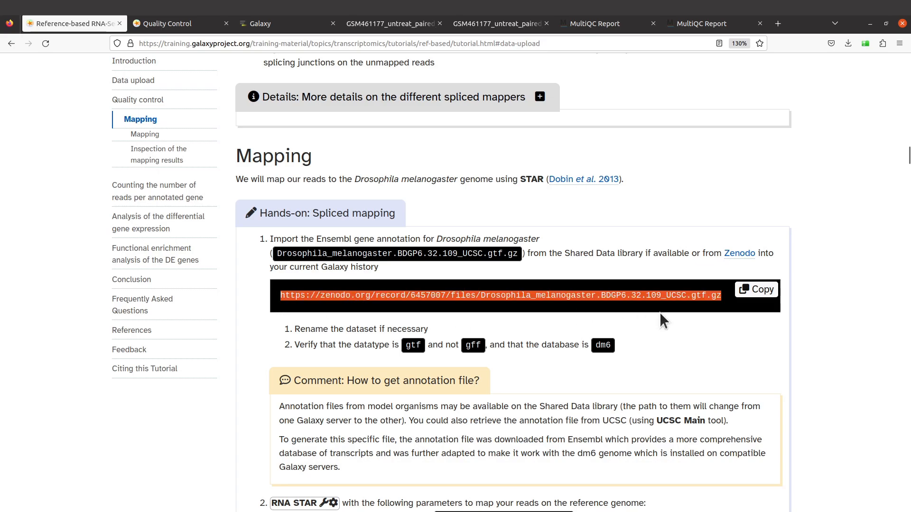
left_click(720, 298)
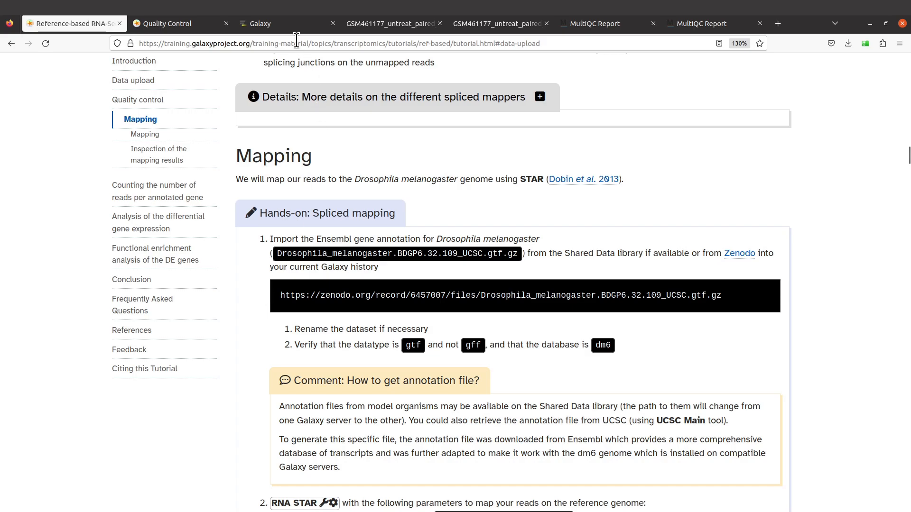
left_click(282, 25)
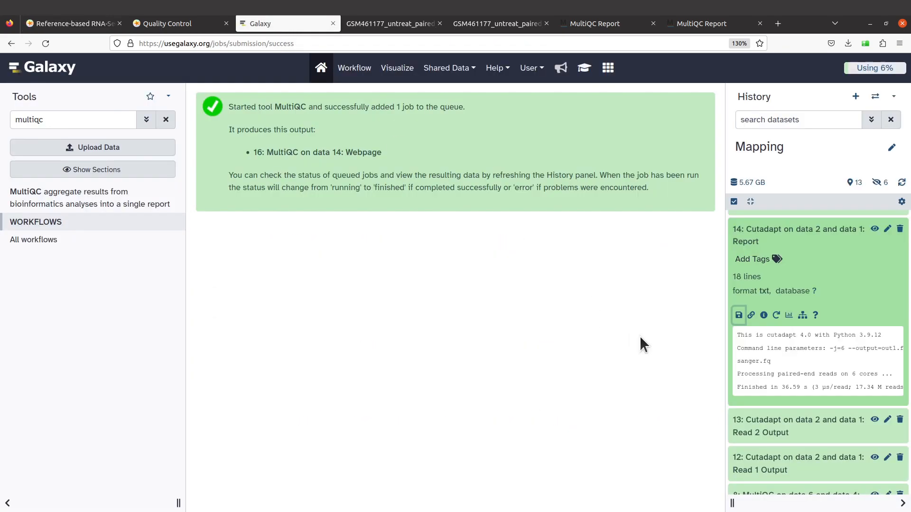
left_click(805, 228)
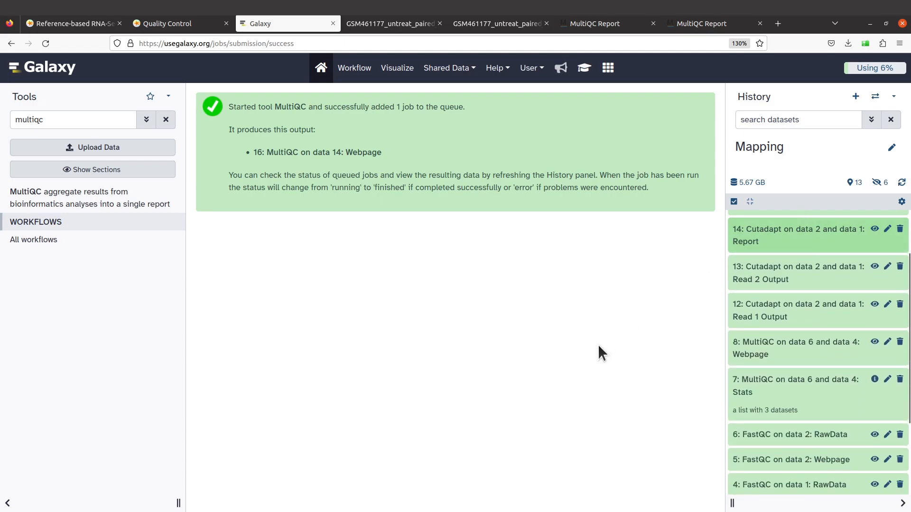
Return to the tutorial and copy the Zenodo link to Drosophila_melanogaster.BDGP6.32.109_UCSC.gtf.gz from the Spliced mapping hands-on
left_click(64, 24)
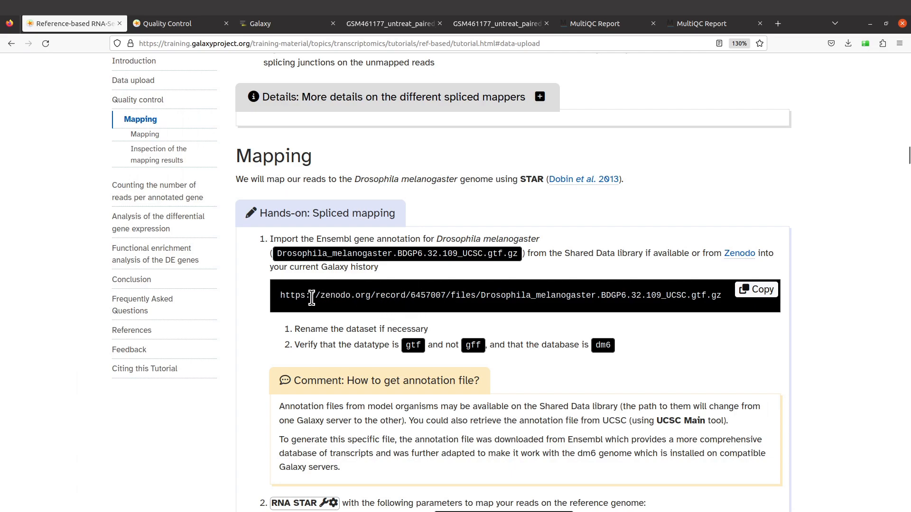
left_click_drag(280, 295, 717, 303)
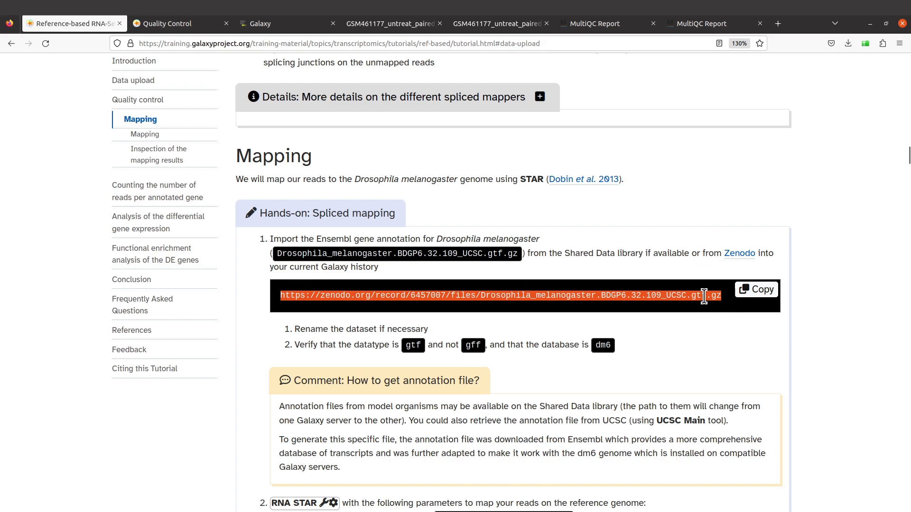
right_click(703, 301)
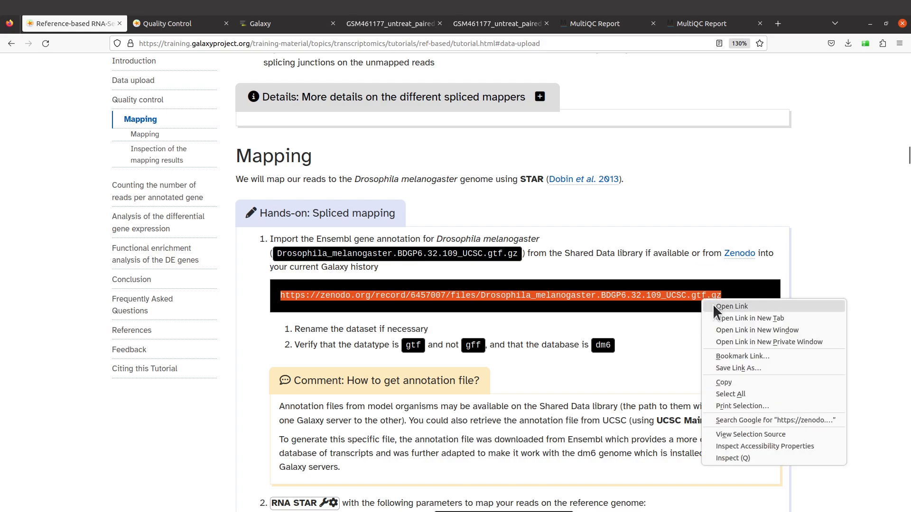
left_click(719, 382)
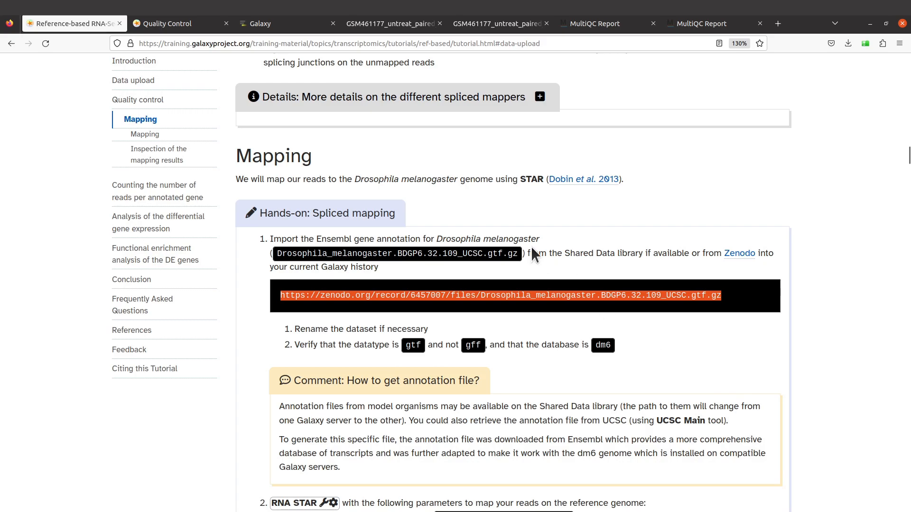
Switch to Galaxy and upload the gene annotation into the Mapping history by pasting the copied Zenodo link as data to fetch
left_click(274, 22)
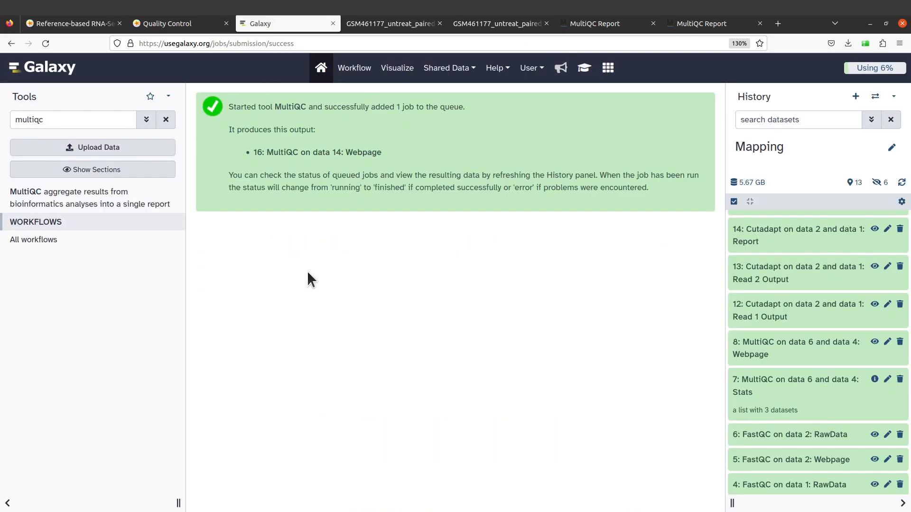
left_click(104, 149)
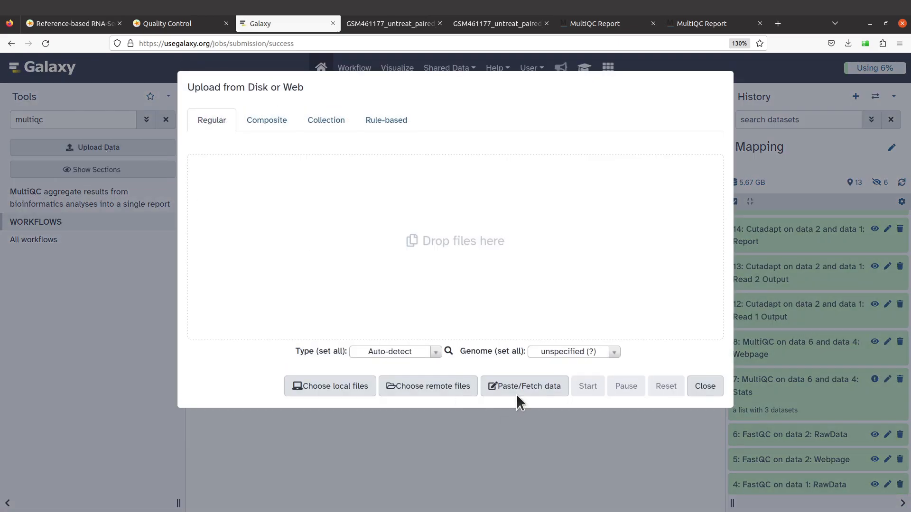
left_click(537, 390)
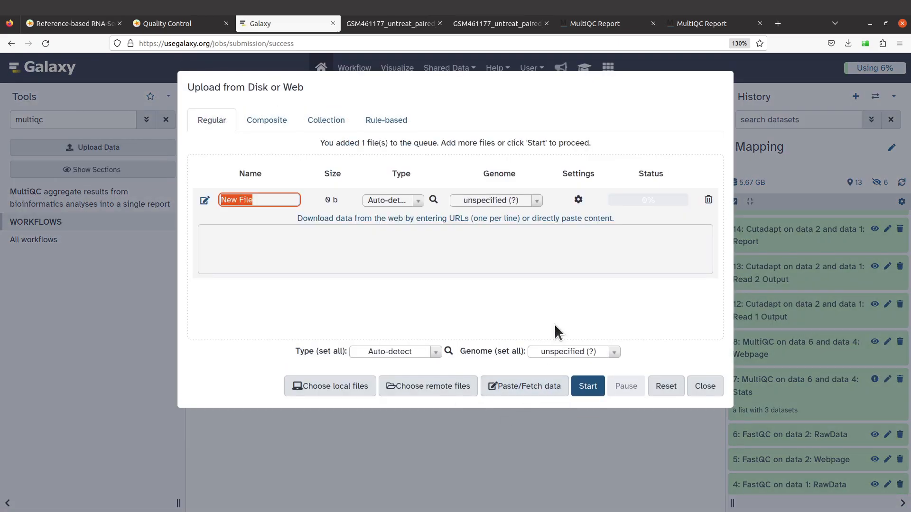
left_click(516, 246)
right_click(516, 247)
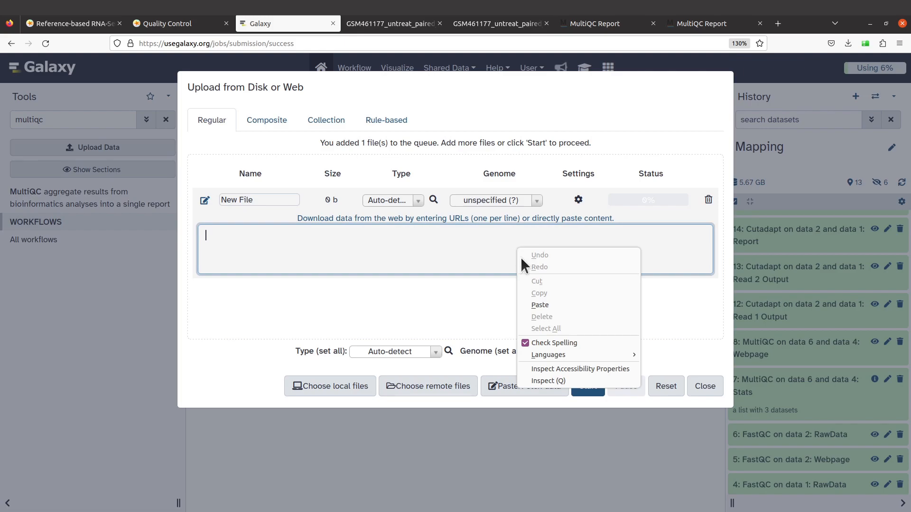
left_click(540, 305)
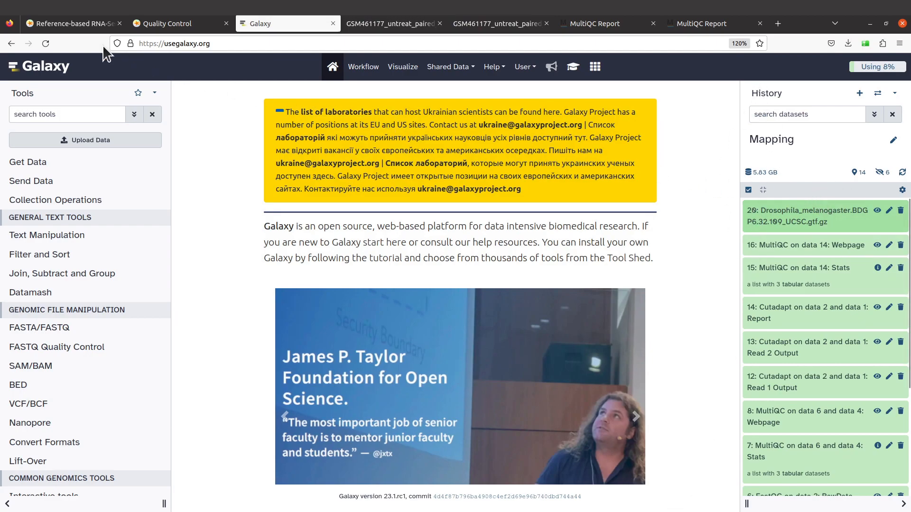
Compare the tutorial's naming, datatype and database requirements with the details of the imported annotation dataset in the Galaxy history
left_click(76, 22)
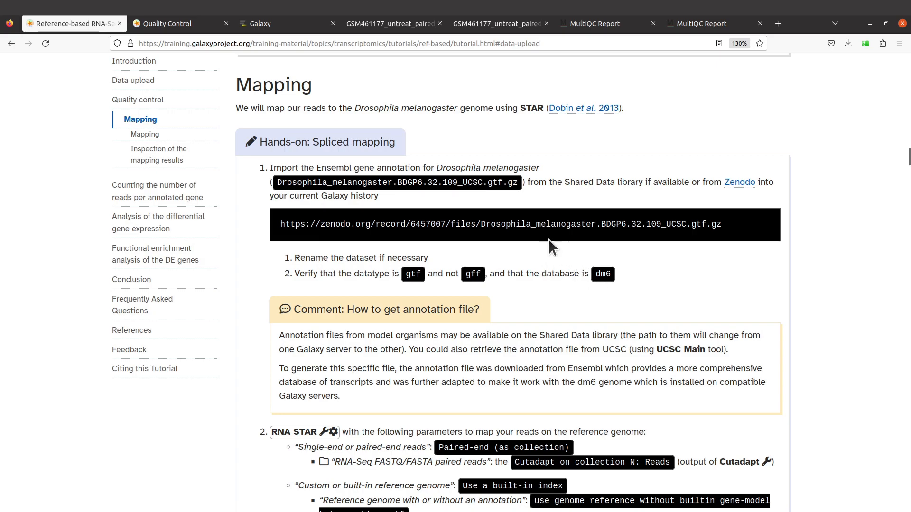
left_click(275, 24)
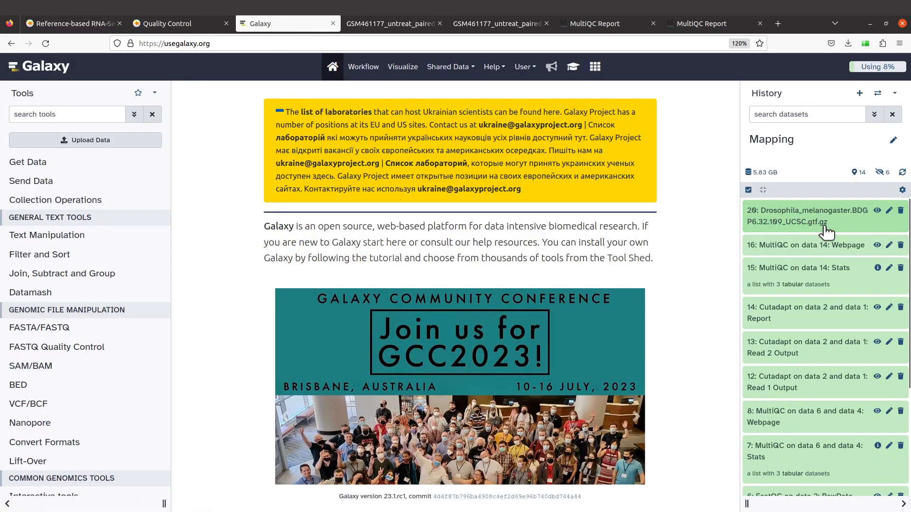
left_click(814, 212)
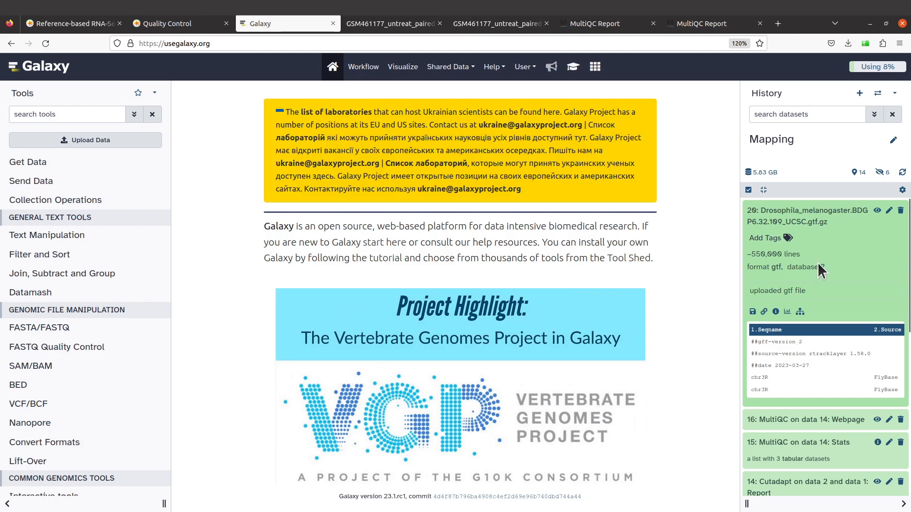
left_click(108, 26)
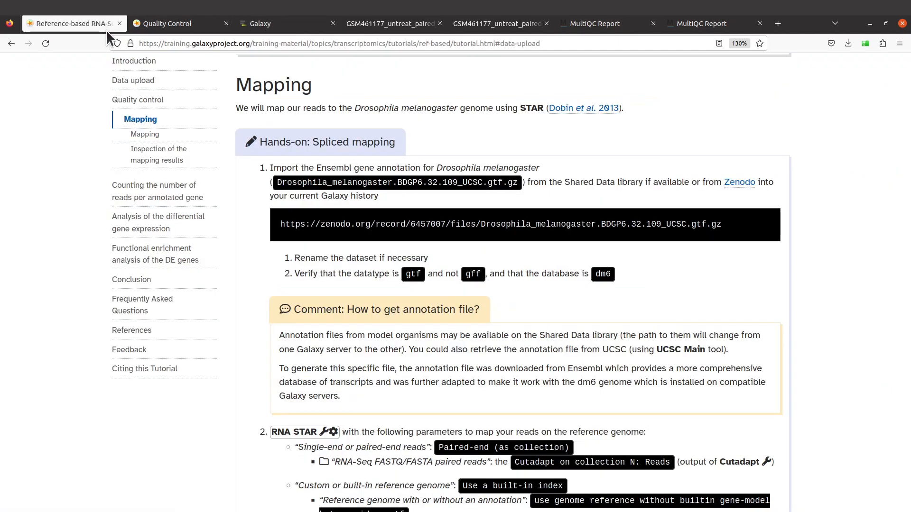
left_click(297, 28)
left_click(816, 218)
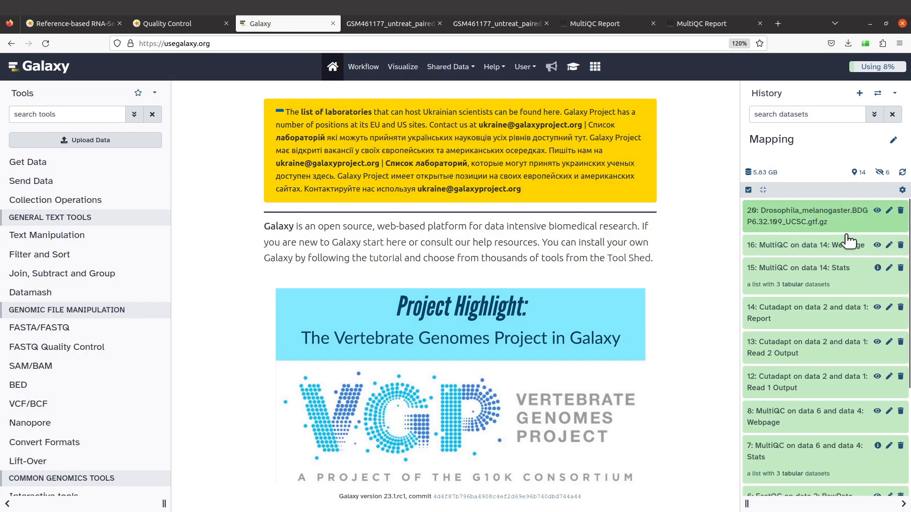
left_click(837, 217)
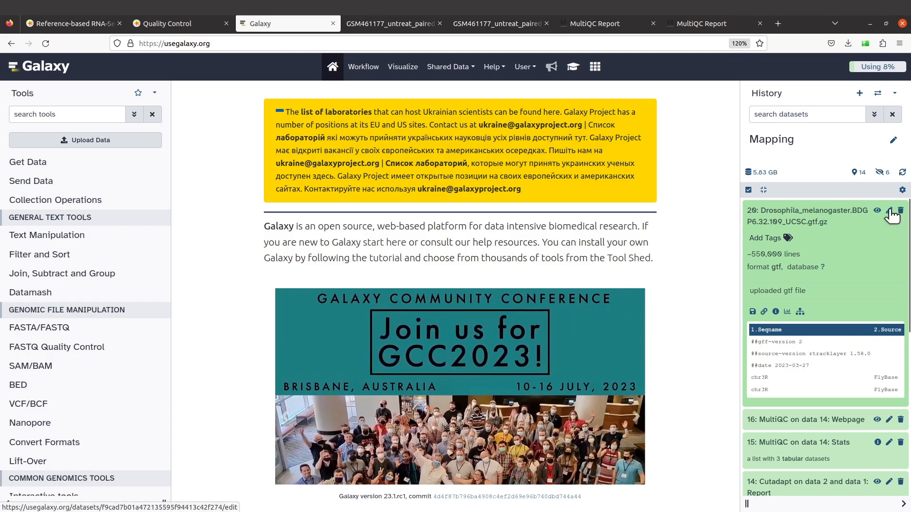
Rename the annotation dataset to Drosophila_melanogaster.BDGP6.32.109_UCSC.gtf, set its database to D. melanogaster Aug. 2014 (dm6), and save the attributes
left_click(889, 211)
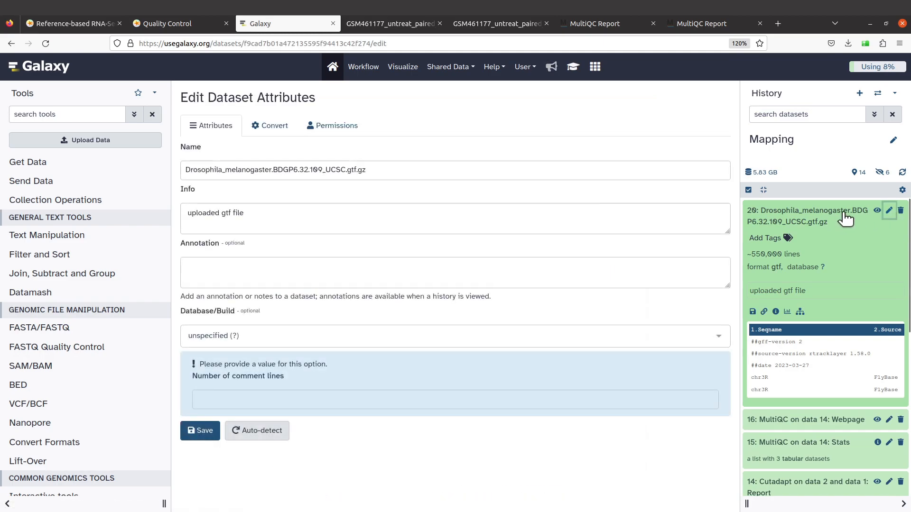
left_click(388, 171)
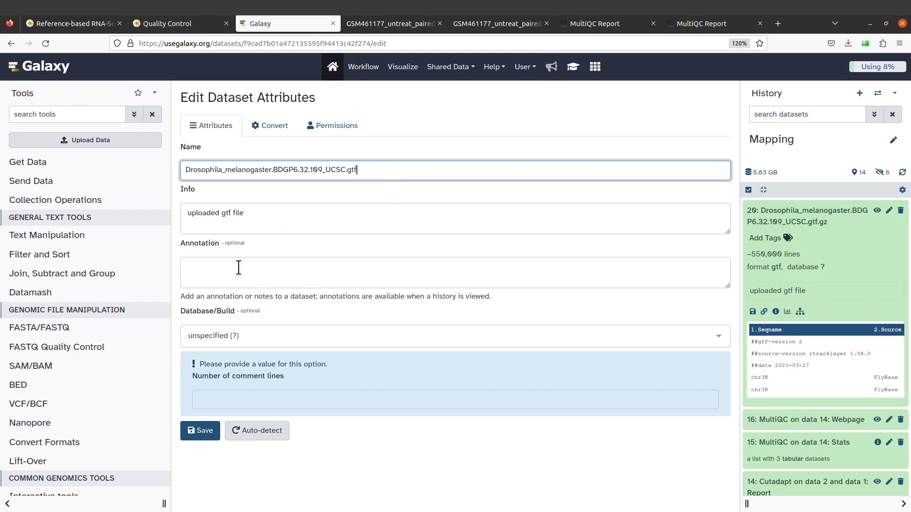
left_click(226, 336)
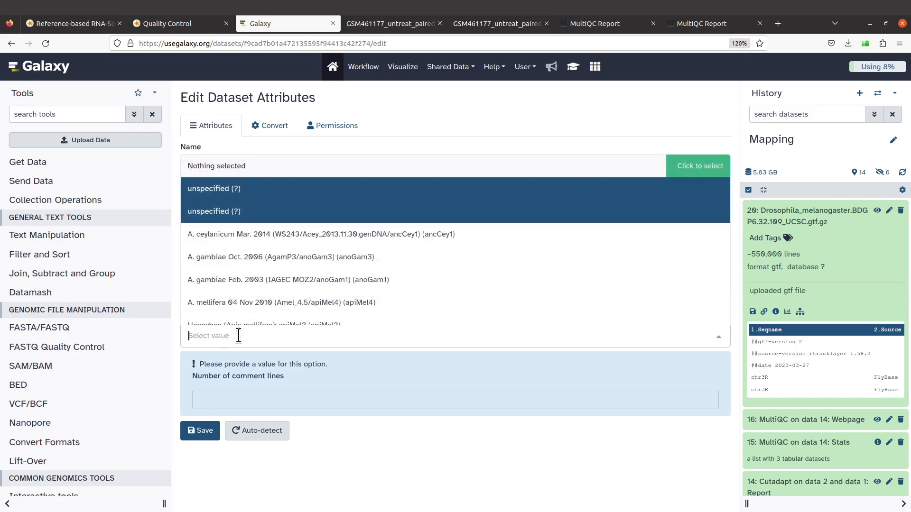
type("dm6")
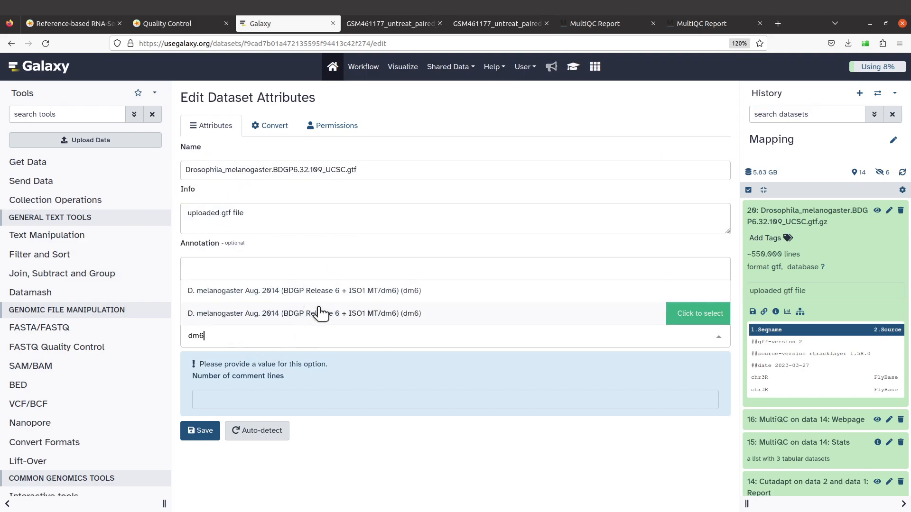
left_click(351, 294)
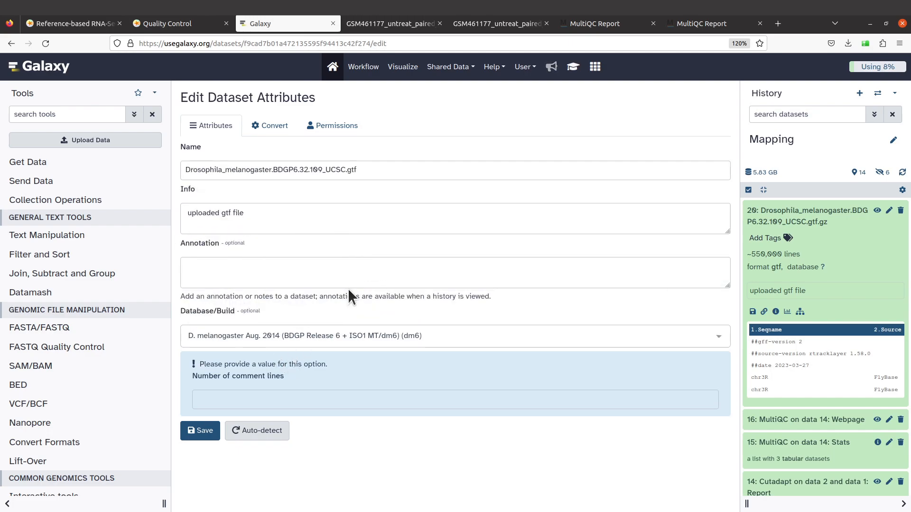
left_click(199, 431)
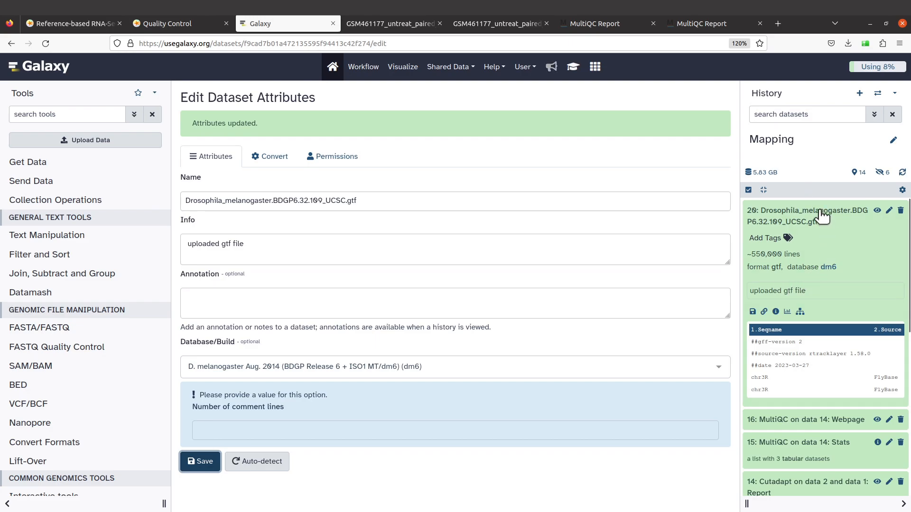
Return to the Galaxy home page and check the annotation dataset's format and database in the history
left_click(60, 74)
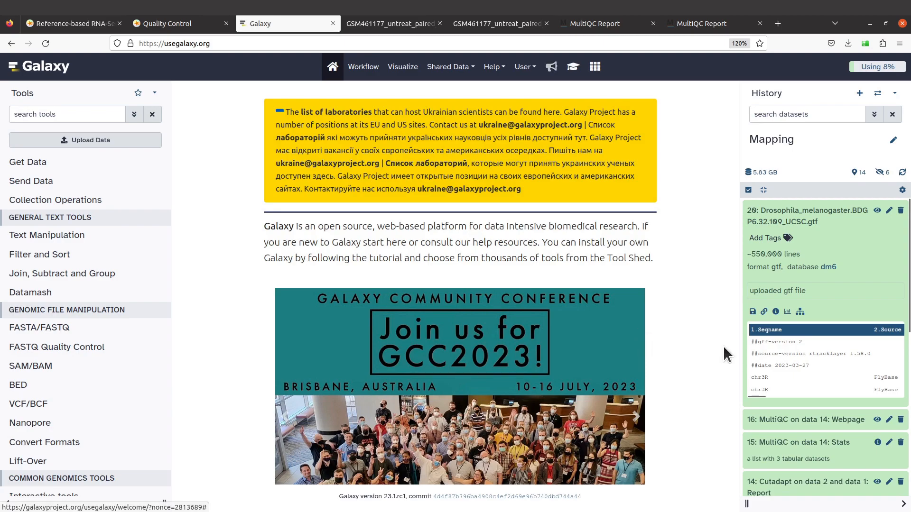
left_click(835, 211)
left_click(821, 212)
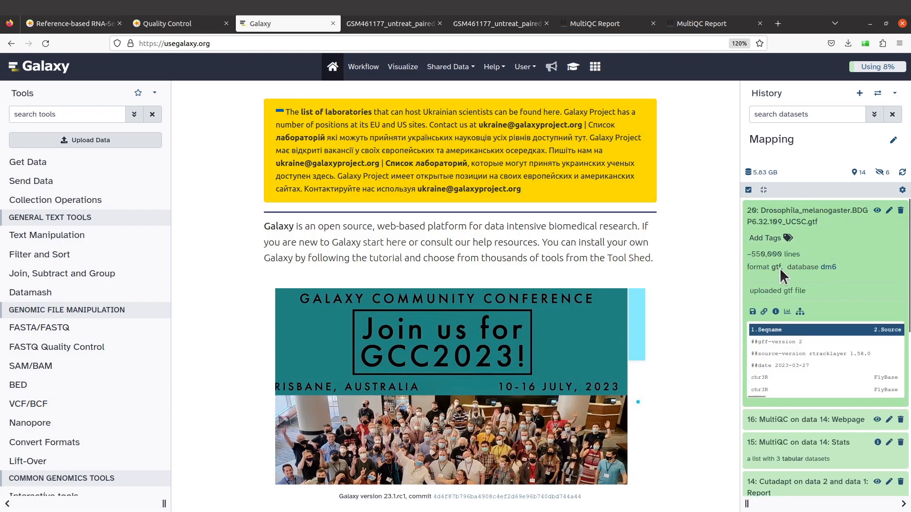
Collapse the annotation dataset's details in the history and review the tutorial's RNA STAR mapping parameters
left_click(793, 219)
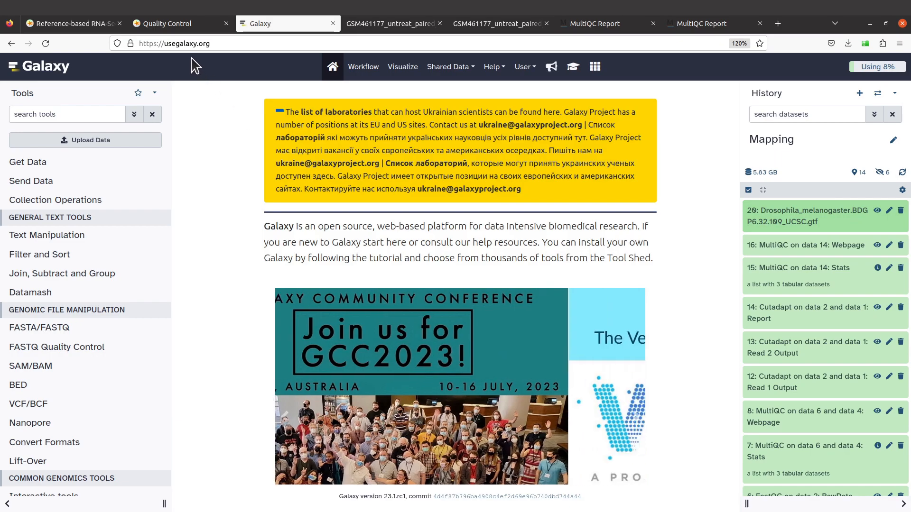
left_click(71, 24)
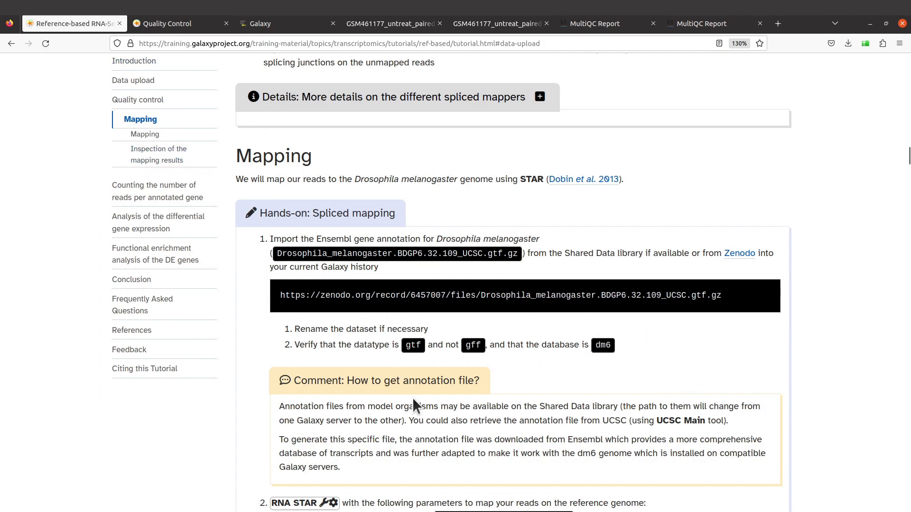
scroll(615, 337, "down", 5)
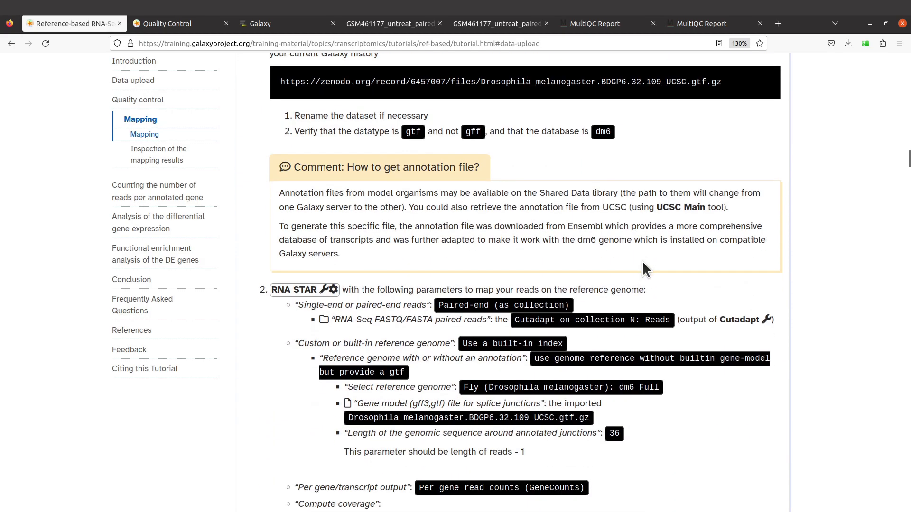
scroll(629, 212, "down", 5)
scroll(638, 215, "up", 3)
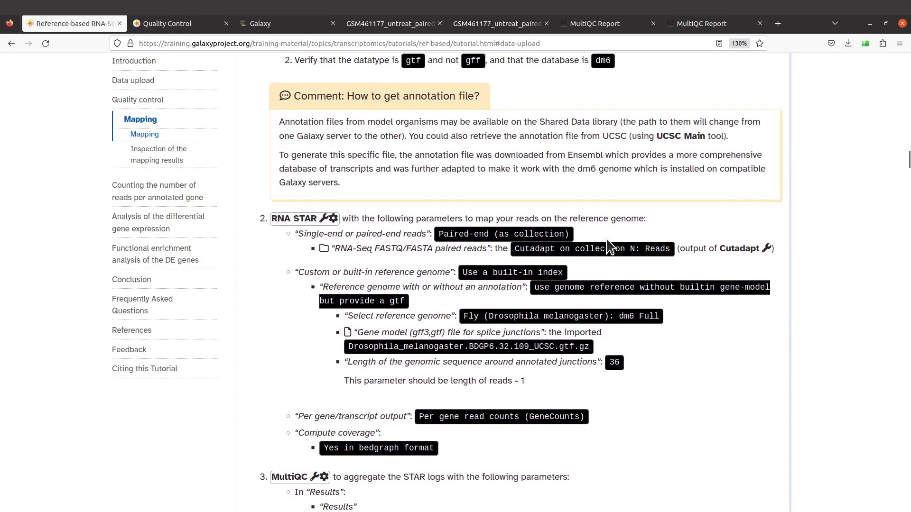
scroll(488, 275, "down", 2)
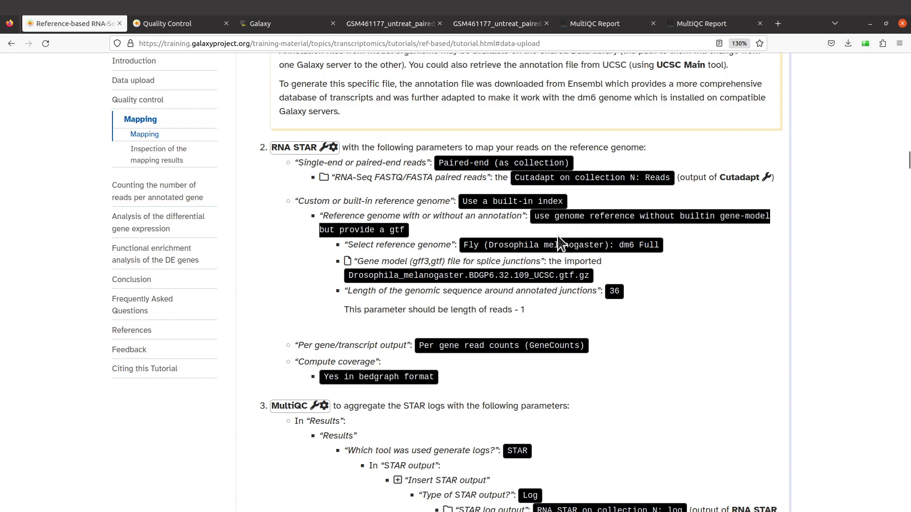
Switch back to Galaxy, search the tools for STAR, and open the RNA STAR gapped-read mapper
left_click(292, 27)
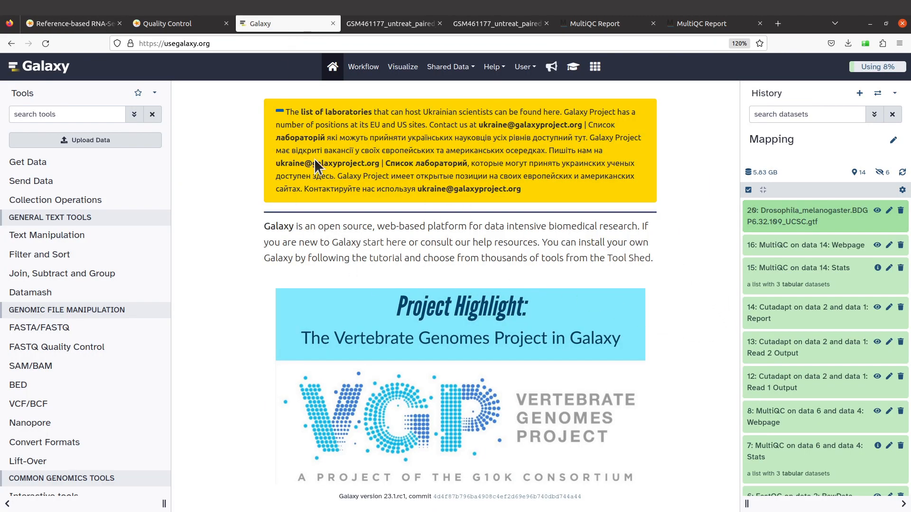
left_click(81, 114)
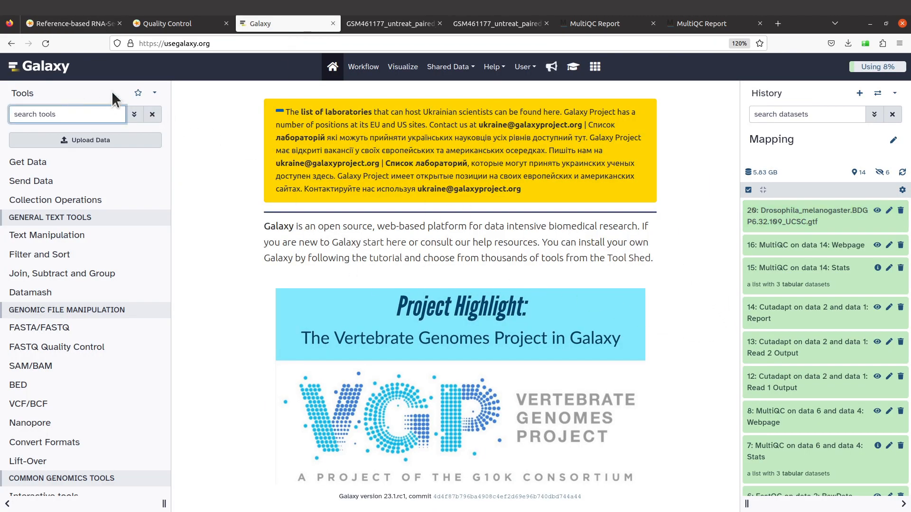
left_click(69, 24)
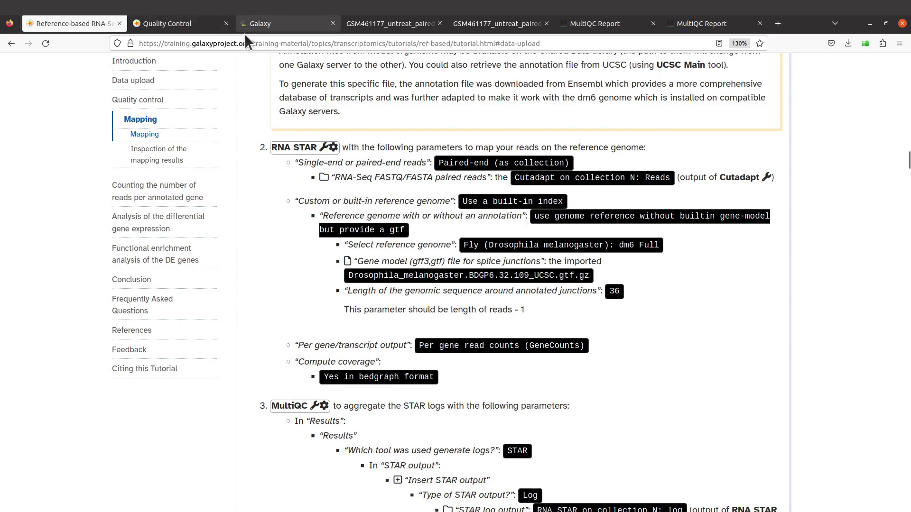
left_click(255, 26)
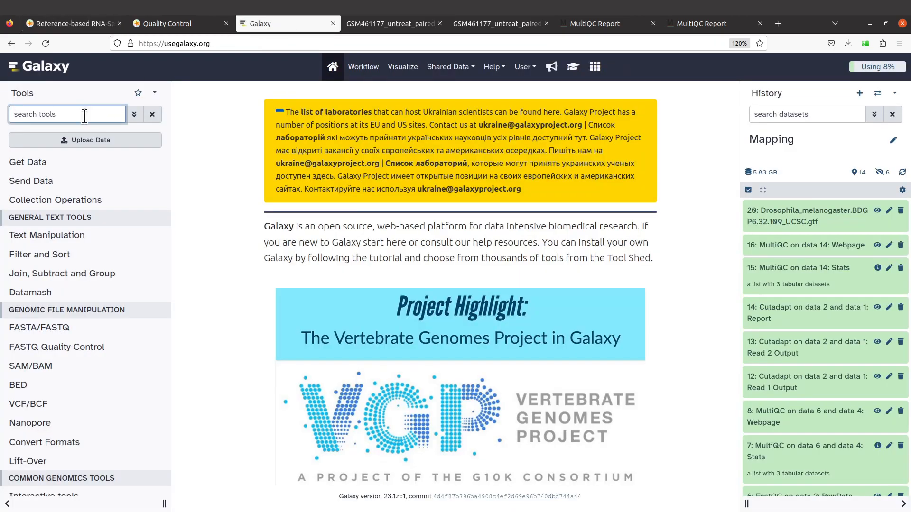
type("STAR")
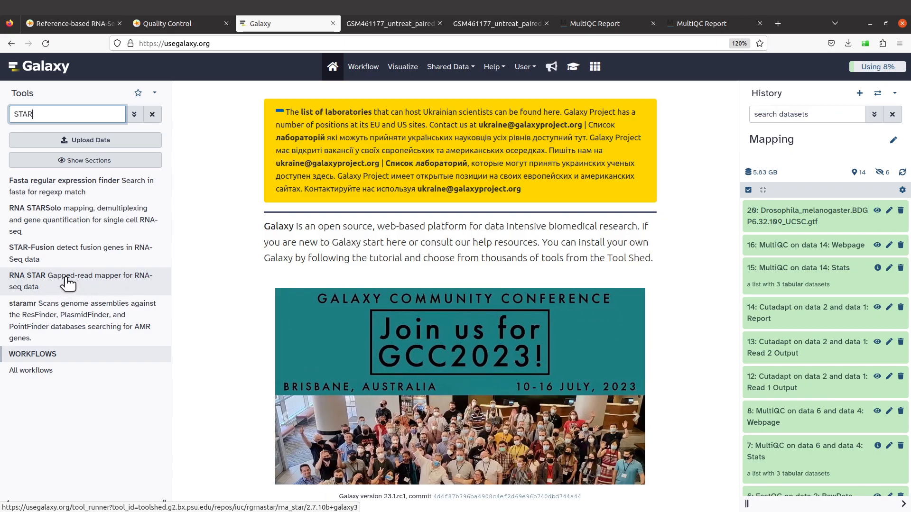
left_click(66, 286)
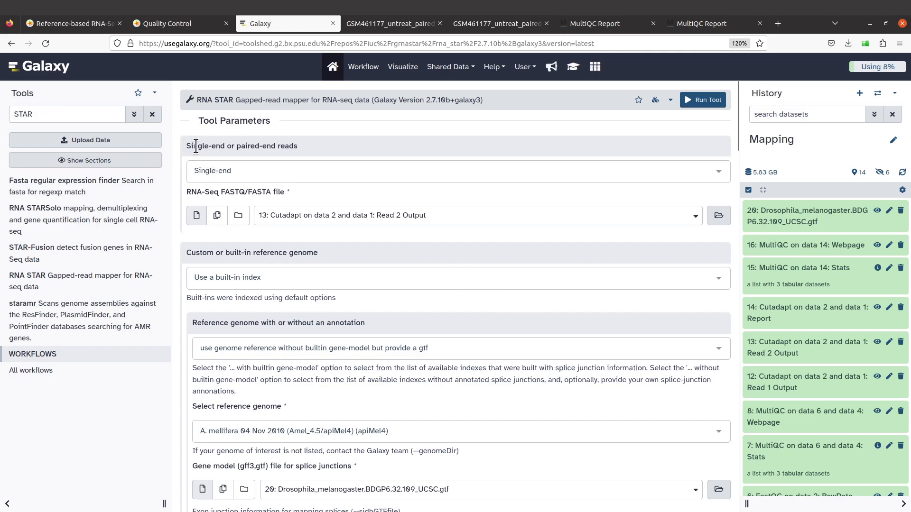
Set the reads to Paired-end (as individual datasets), with Cutadapt Read 1 Output as forward reads and Read 2 Output as reverse reads
left_click(267, 171)
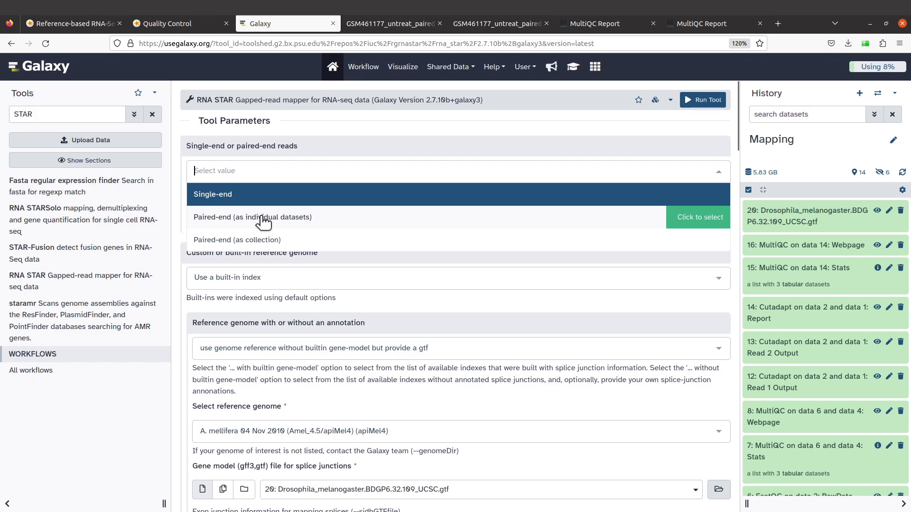
left_click(263, 220)
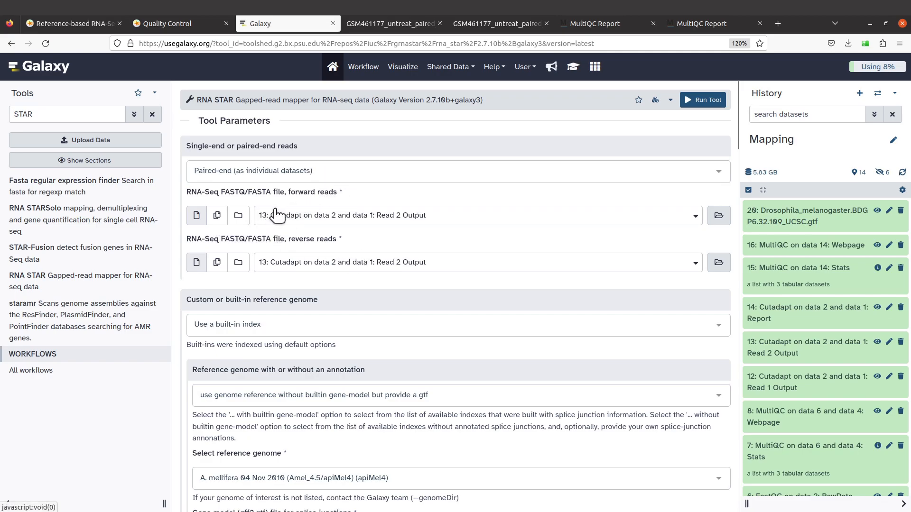
scroll(817, 311, "down", 3)
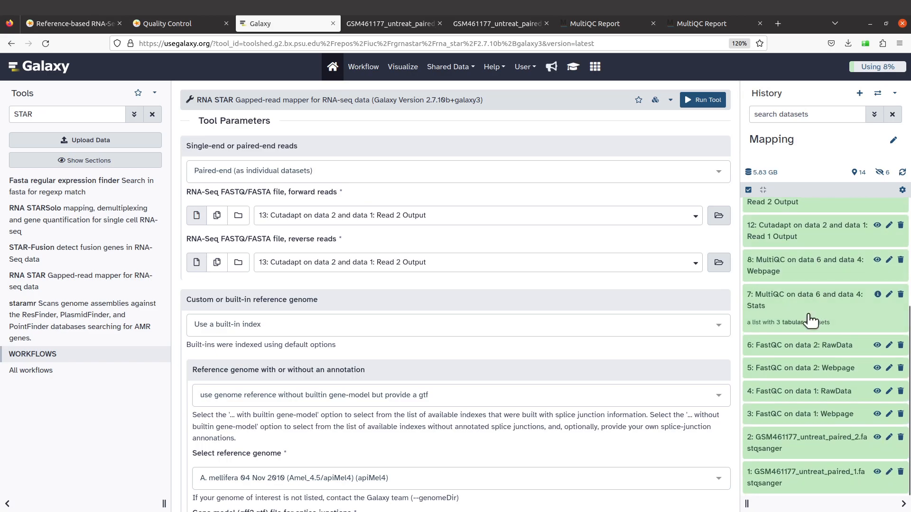
scroll(807, 317, "up", 1)
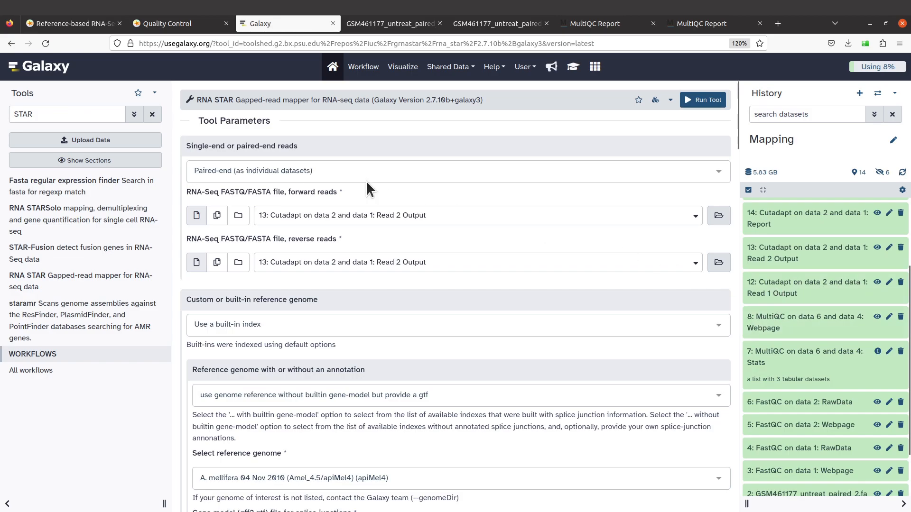
left_click(395, 216)
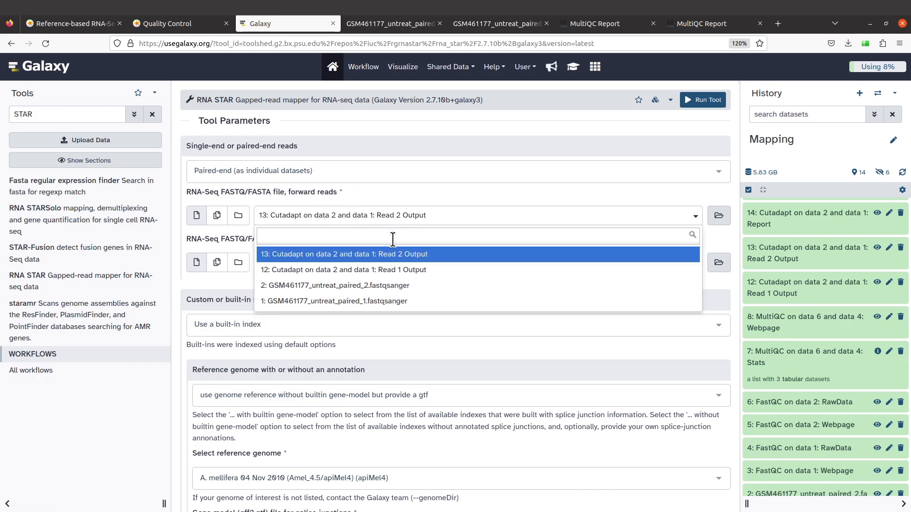
left_click(419, 270)
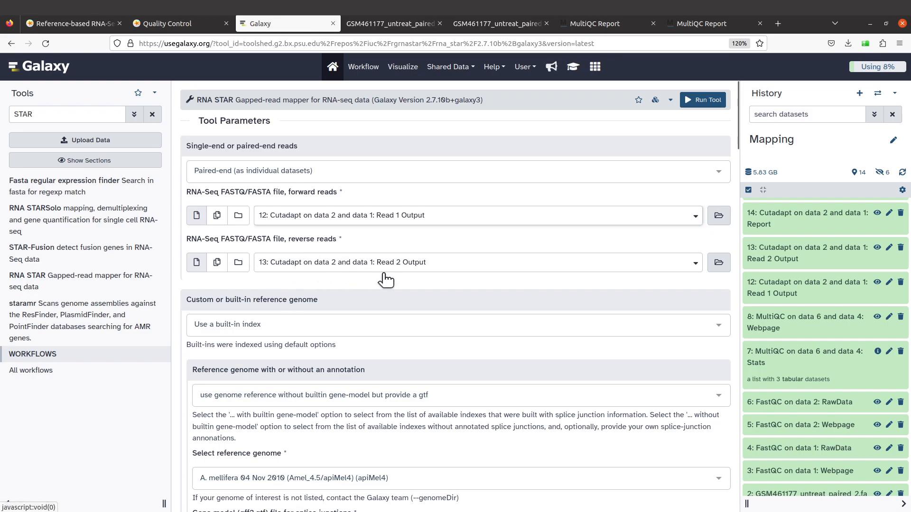
left_click(410, 264)
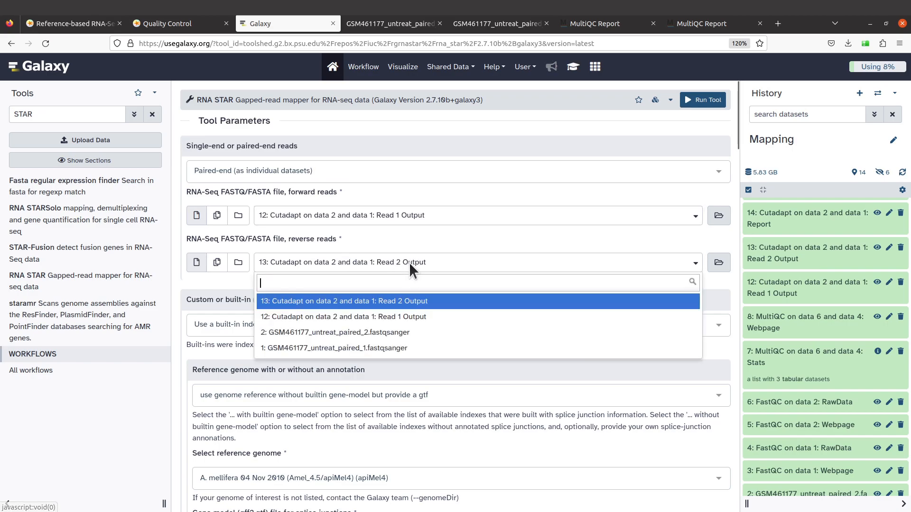
left_click(407, 301)
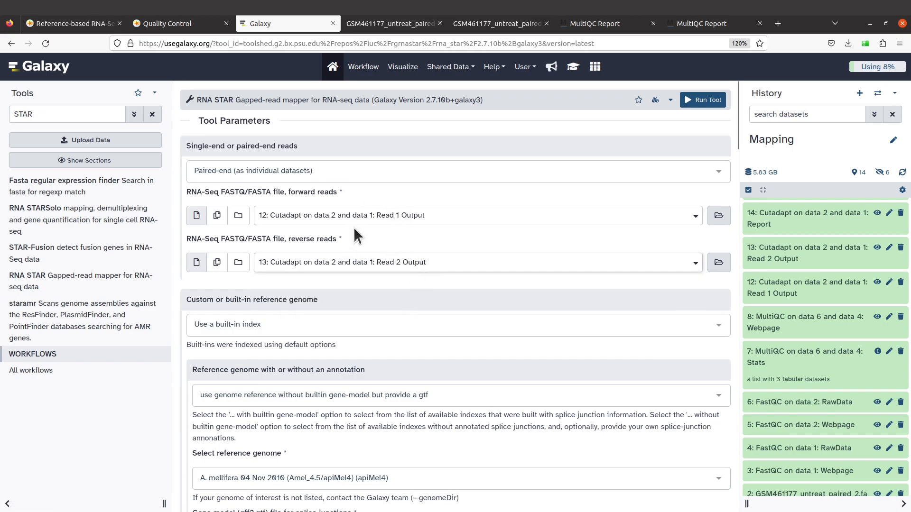
Compare the reference genome and annotation settings in the RNA STAR form with those given in the tutorial
scroll(353, 227, "down", 2)
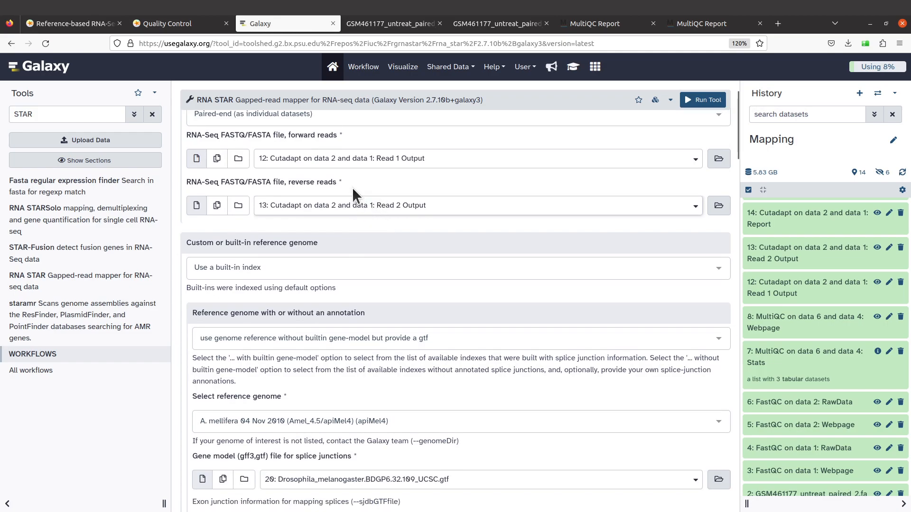
left_click(93, 26)
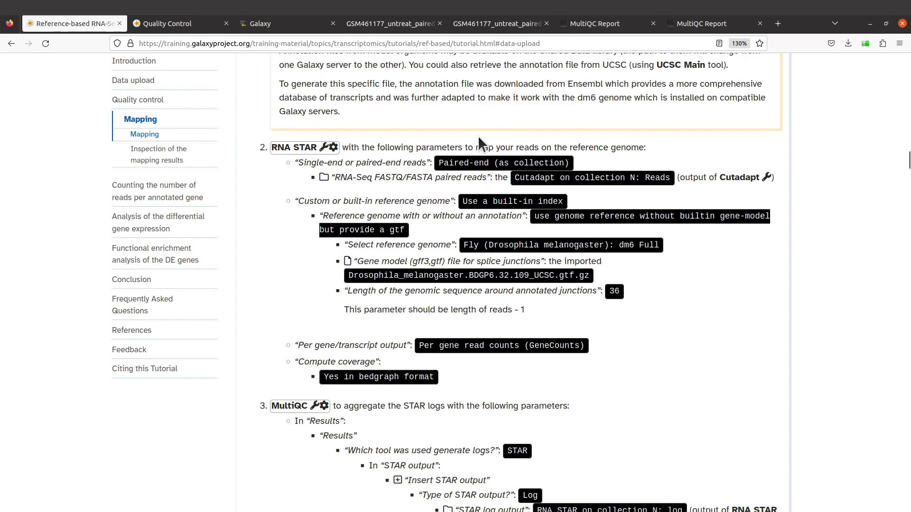
scroll(480, 156, "down", 1)
scroll(480, 157, "down", 1)
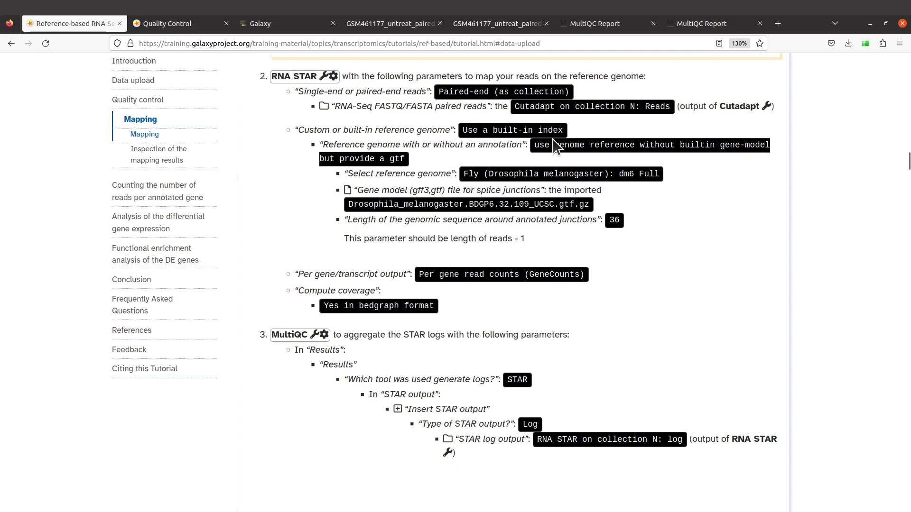
left_click(270, 25)
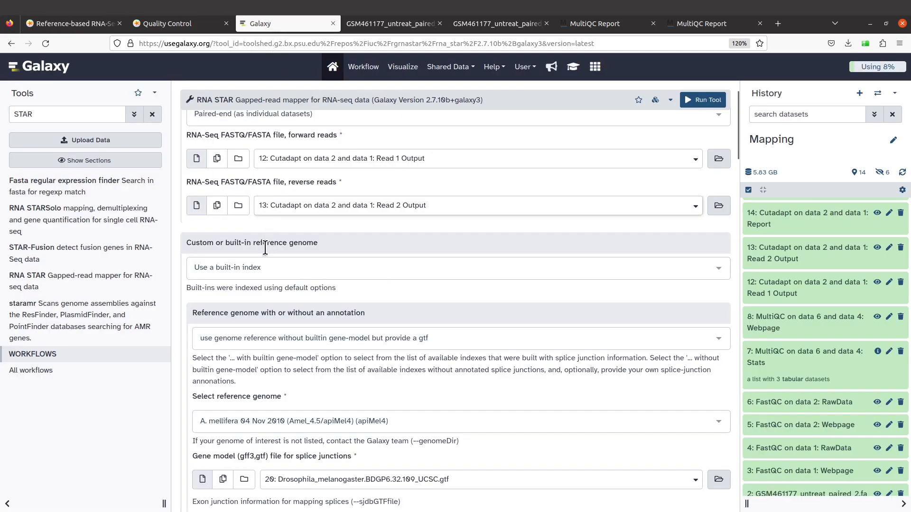
scroll(258, 267, "down", 2)
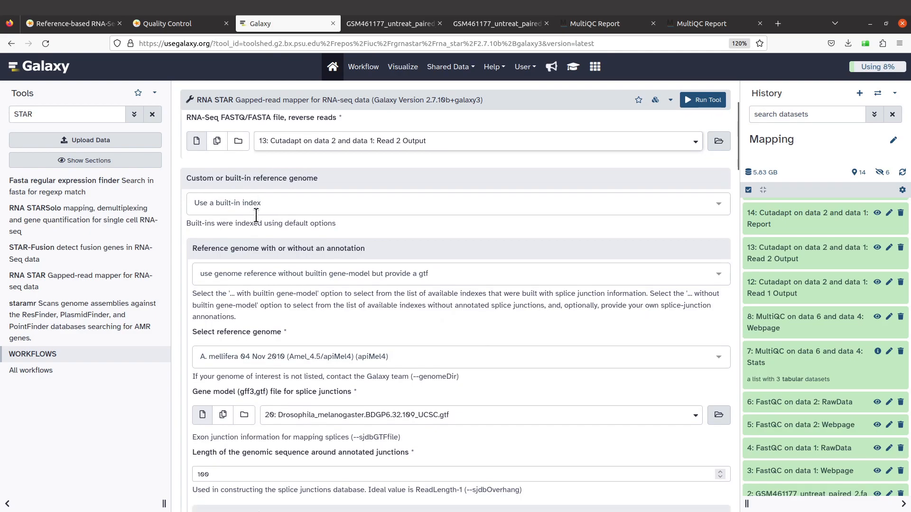
scroll(257, 209, "down", 2)
left_click(79, 23)
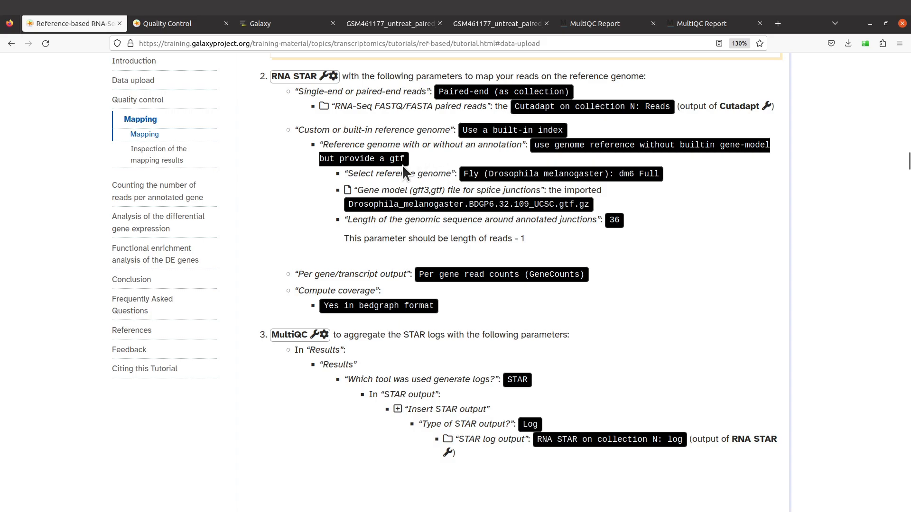
left_click(274, 26)
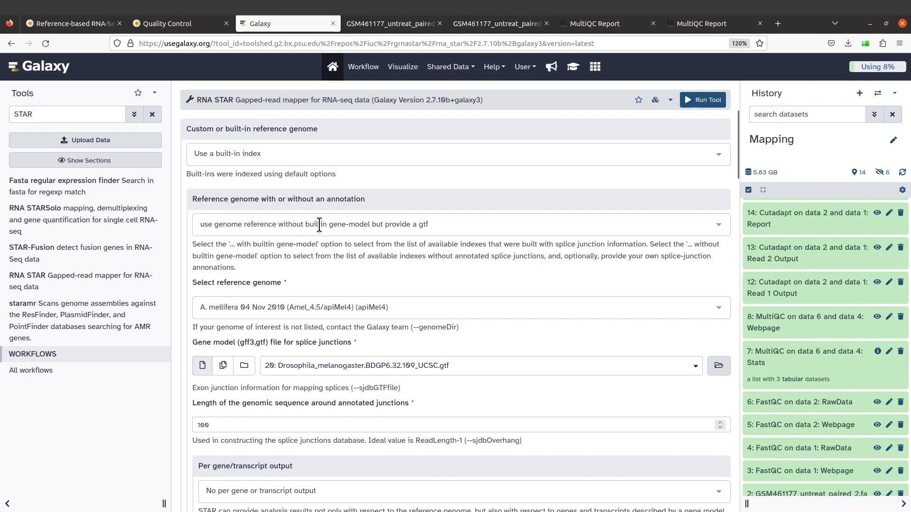
Set the reference genome annotation option to "use genome reference without builtin gene-model but provide a gtf"
left_click(428, 224)
left_click(407, 253)
left_click(401, 226)
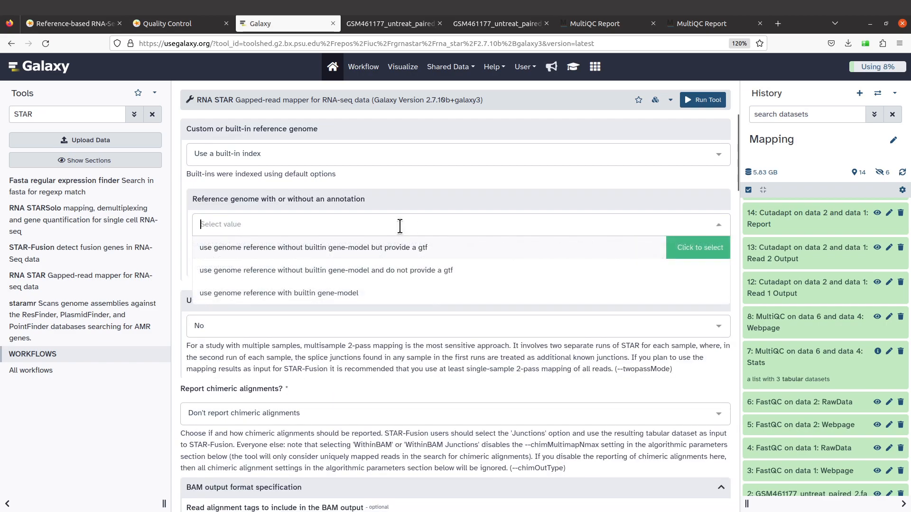
left_click(404, 248)
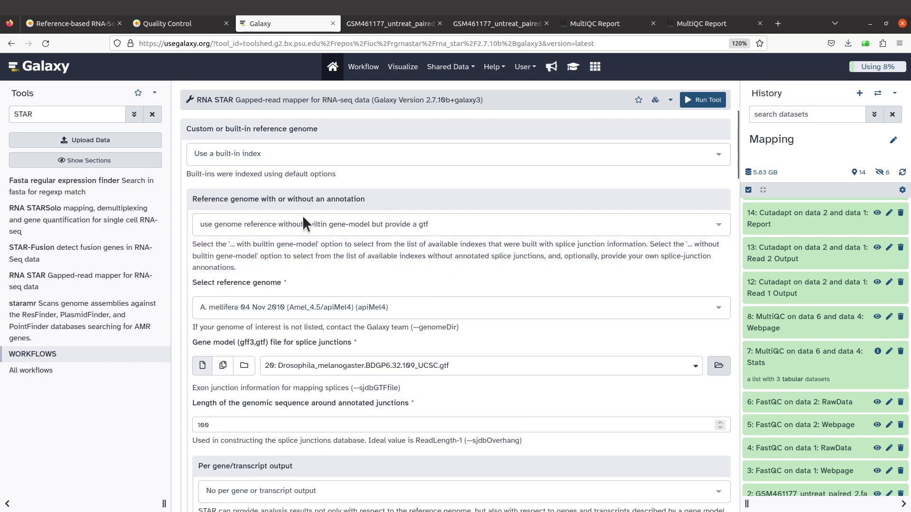
Find DM6 among the reference genomes and select D. melanogaster Aug. 2014 (BDGP Release 6 + ISO1 MT/dm6)
scroll(304, 218, "down", 1)
scroll(247, 204, "down", 1)
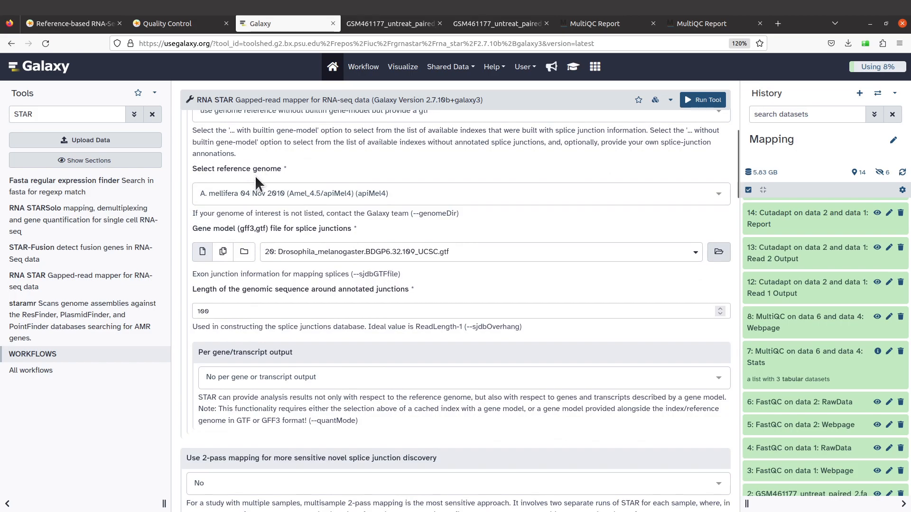
left_click(375, 195)
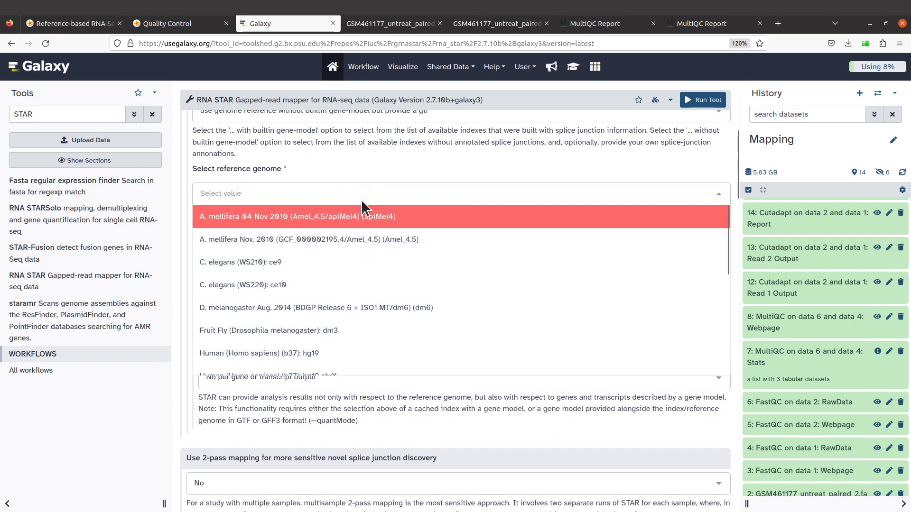
type("DM6")
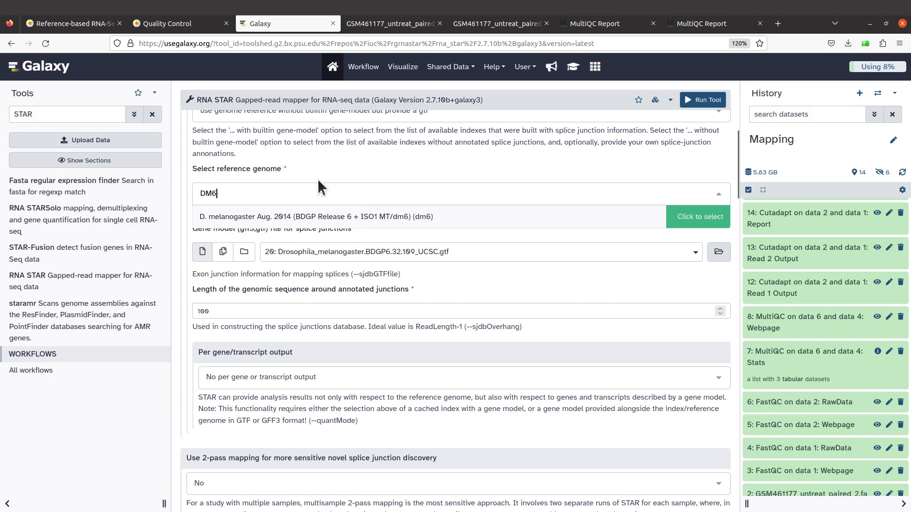
left_click(407, 219)
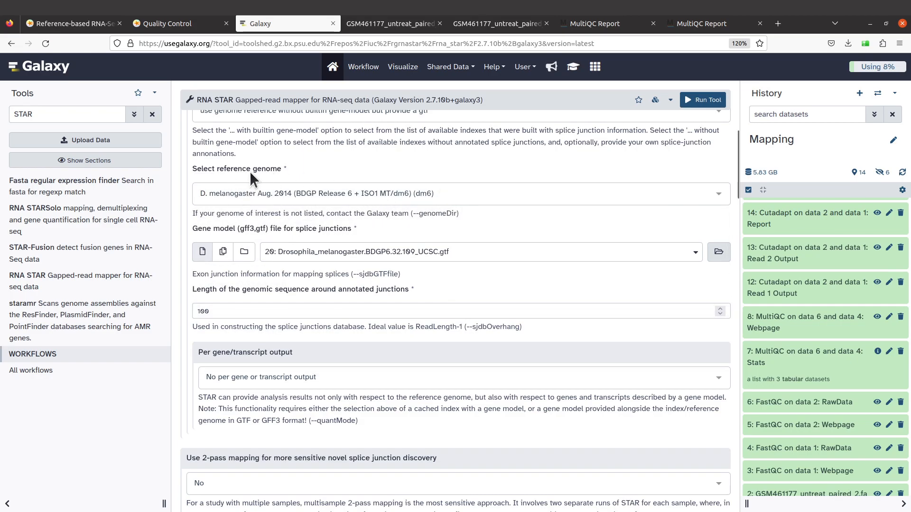
Check the tutorial's junction length value and set the length of the genomic sequence around annotated junctions to 36
scroll(282, 168, "down", 2)
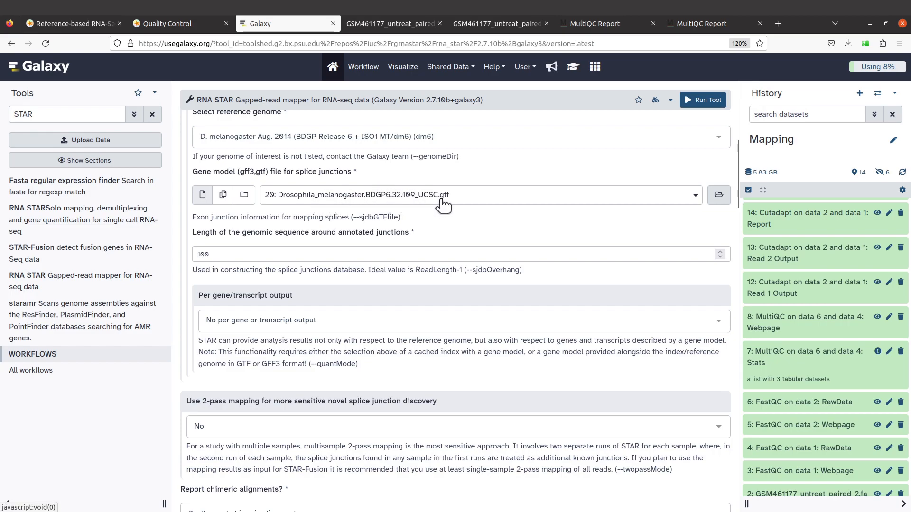
scroll(791, 271, "up", 3)
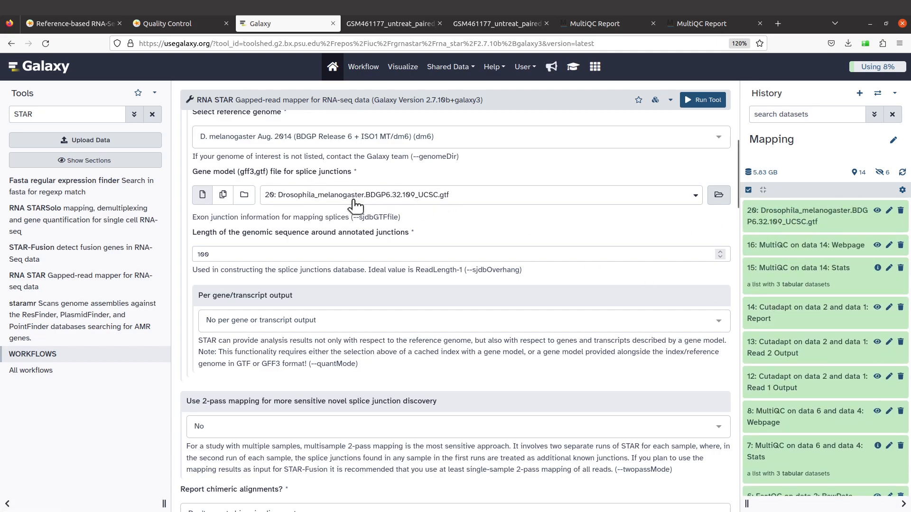
left_click(82, 24)
scroll(518, 171, "down", 3)
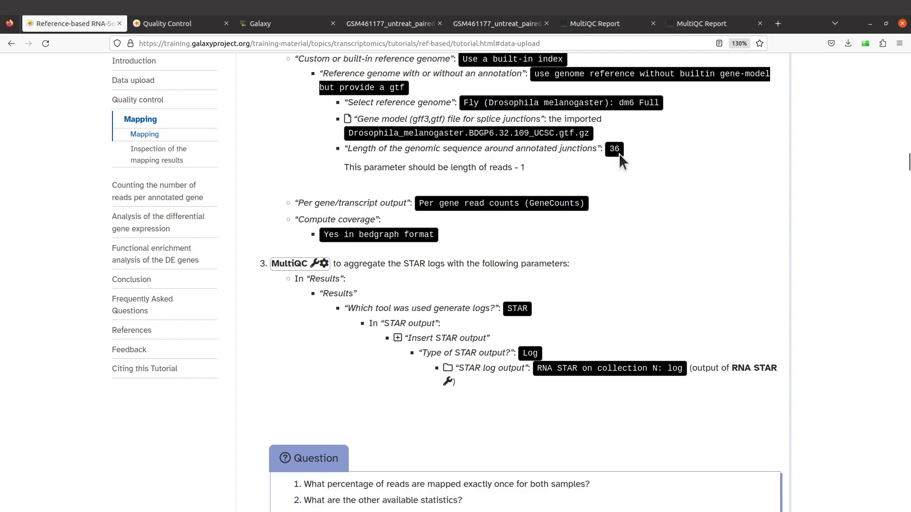
left_click(285, 26)
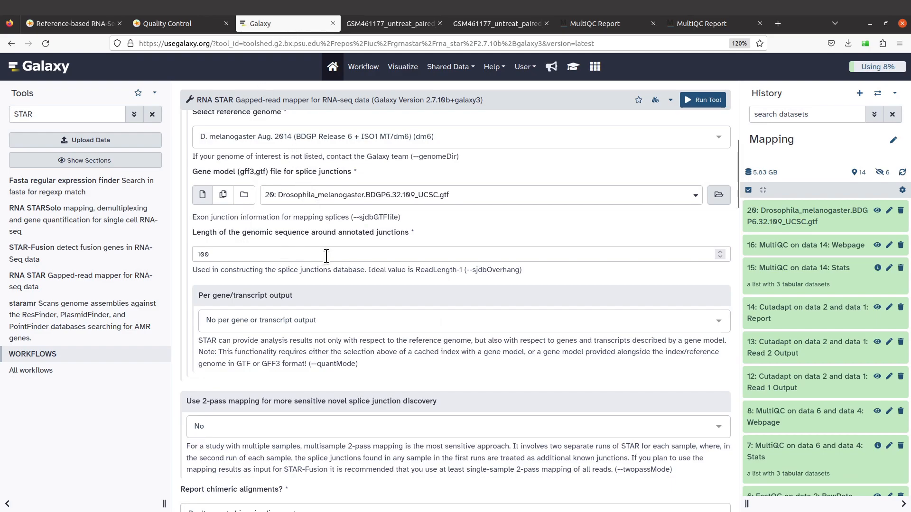
double_click(201, 254)
type("36")
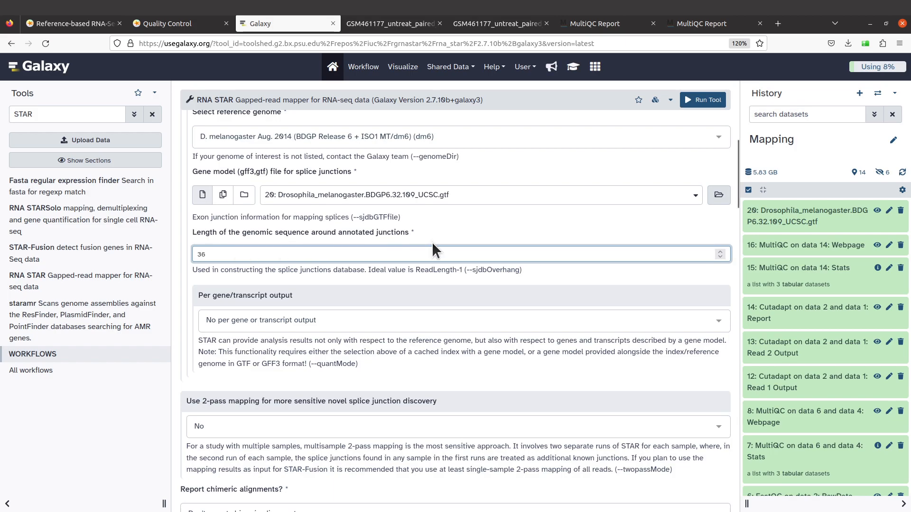
left_click(623, 216)
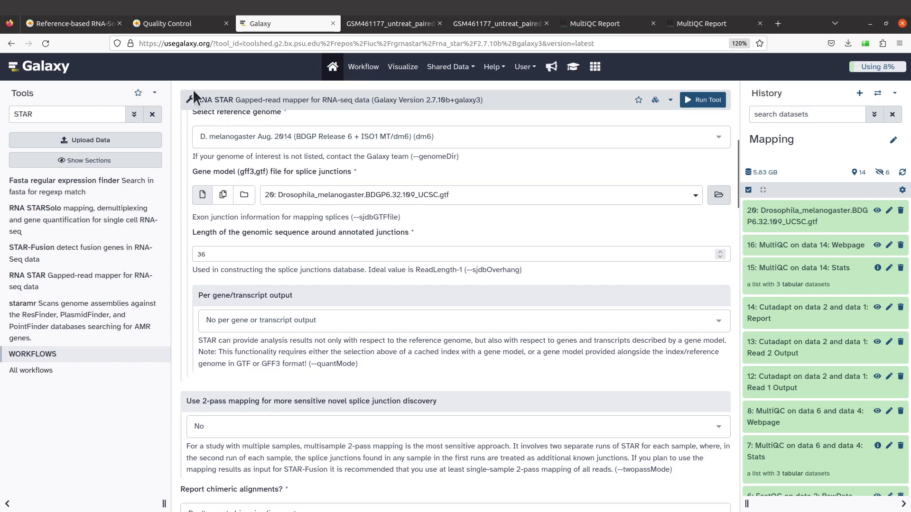
Check the tutorial's setting and set the per gene/transcript output to "Per gene read counts (GeneCounts)"
left_click(89, 21)
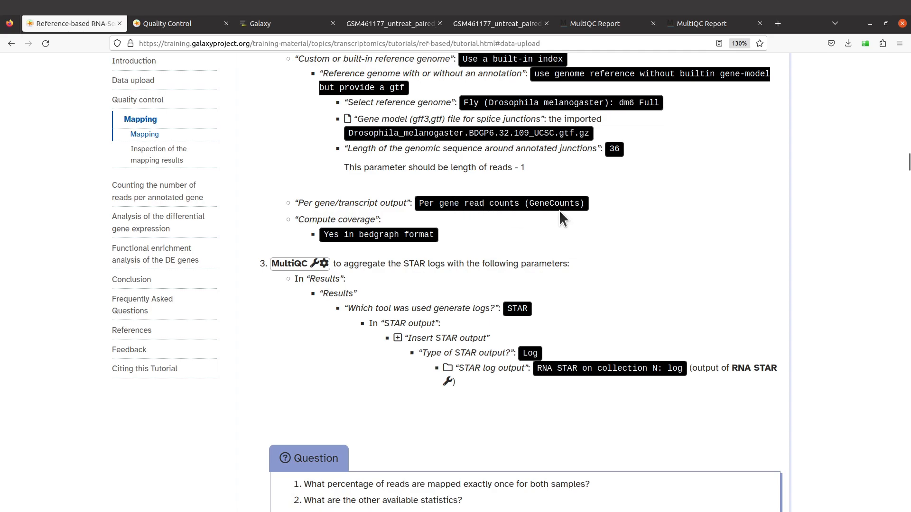
left_click(283, 27)
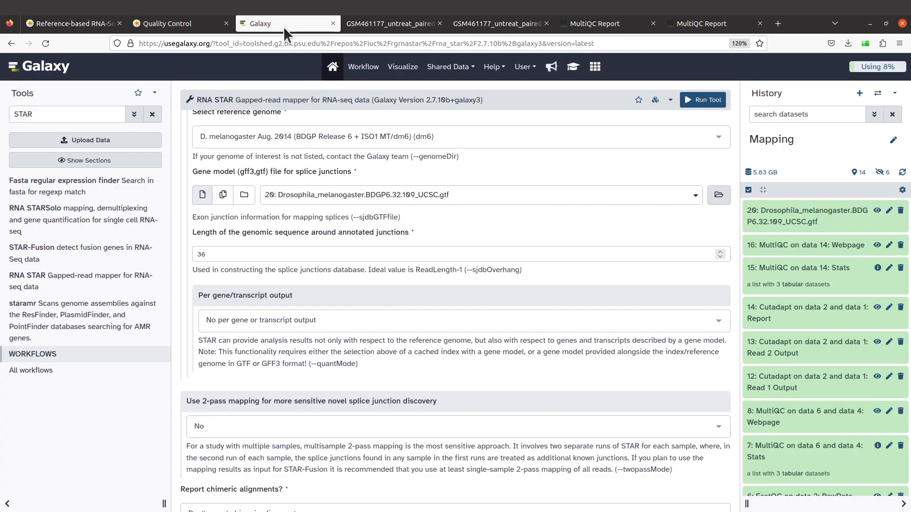
scroll(293, 152, "down", 2)
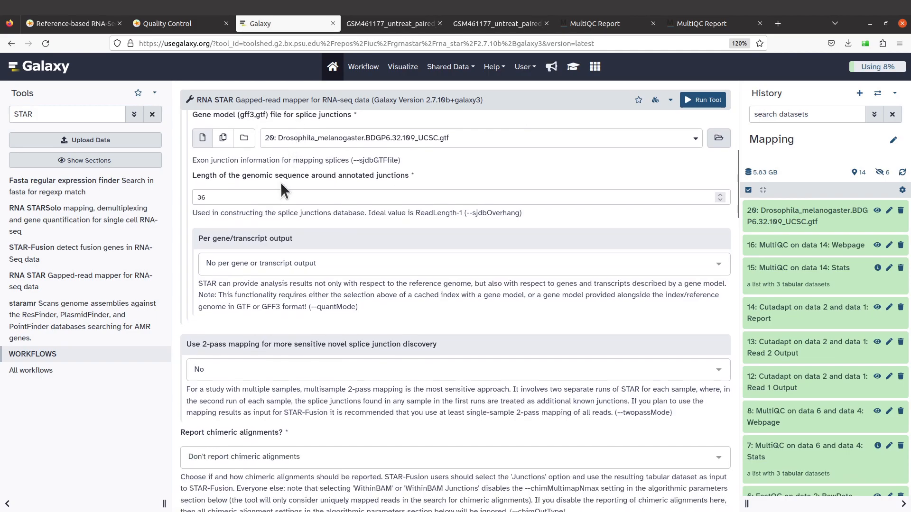
scroll(241, 259, "down", 2)
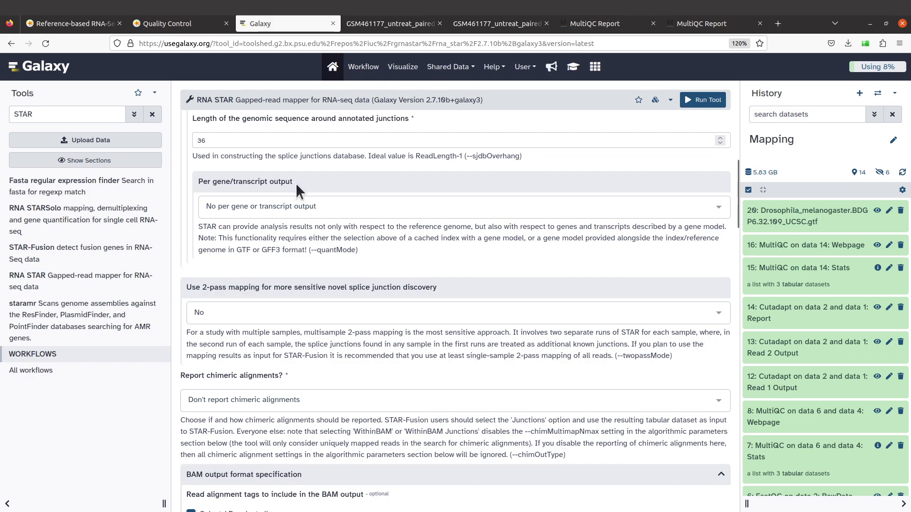
left_click(89, 27)
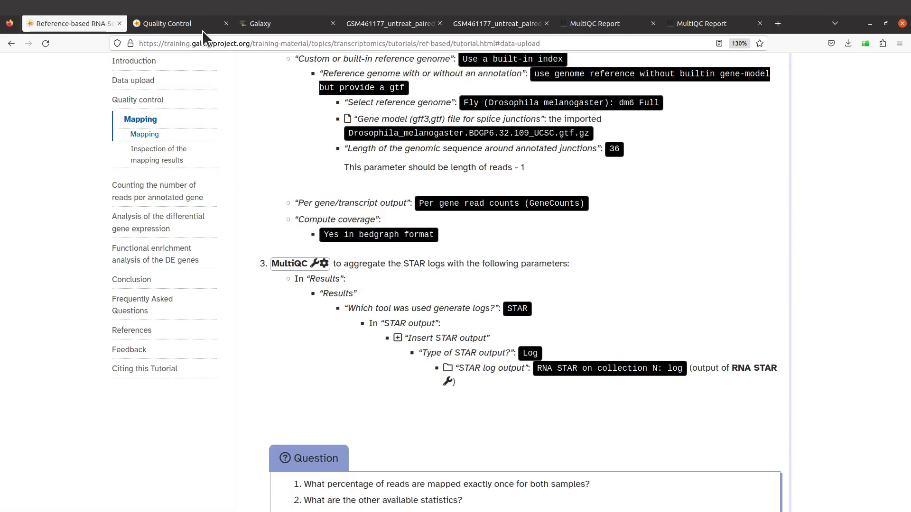
left_click(251, 26)
left_click(280, 205)
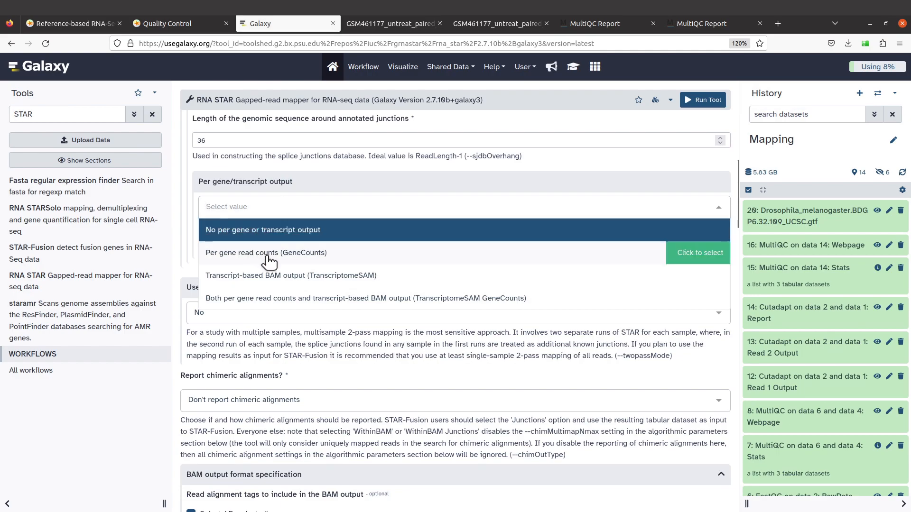
left_click(311, 255)
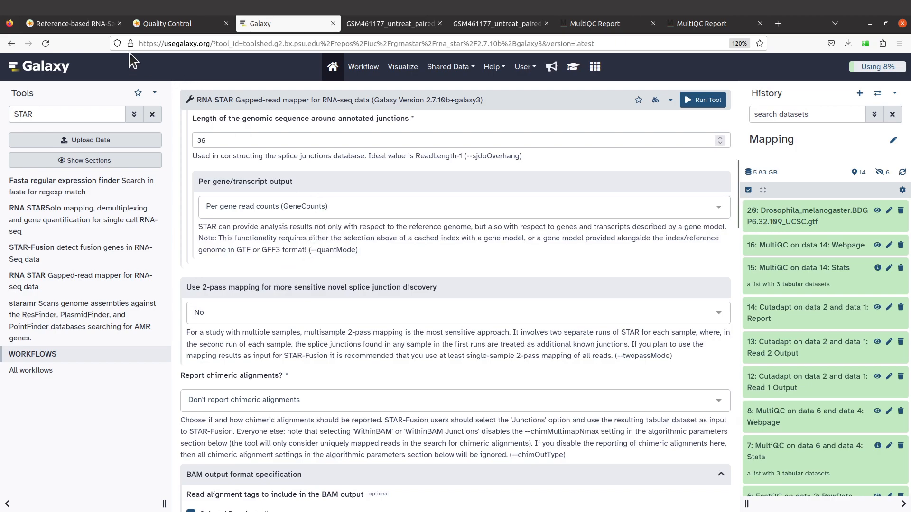
Check the tutorial's coverage setting and set Compute coverage in the RNA STAR form to "Yes in bedgraph format"
left_click(84, 25)
scroll(349, 176, "down", 2)
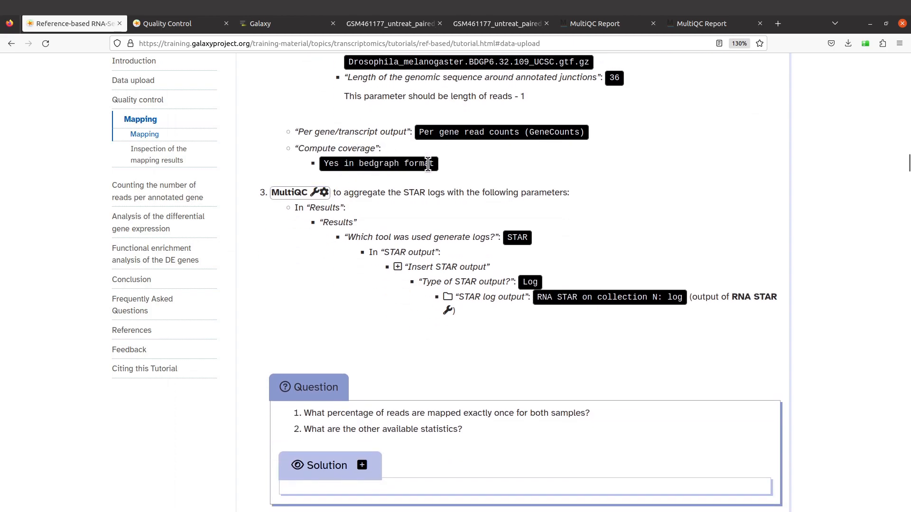
left_click(260, 24)
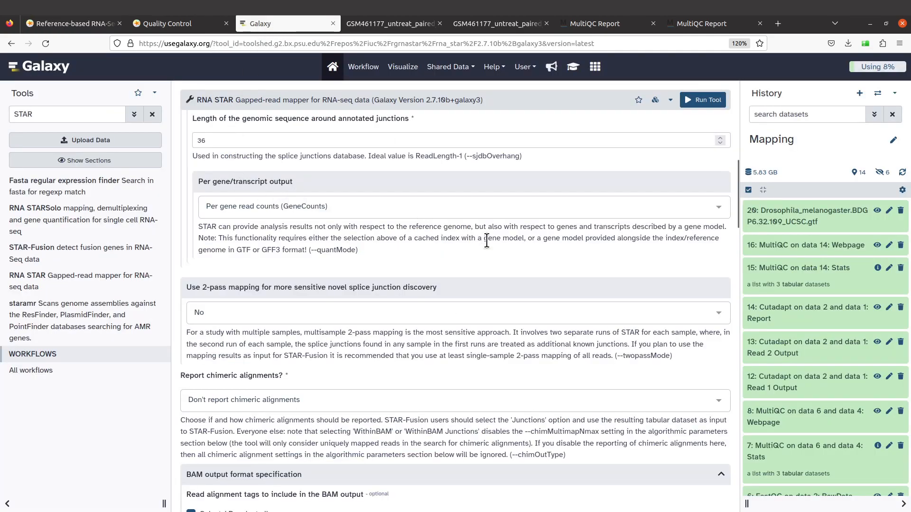
scroll(403, 220, "down", 2)
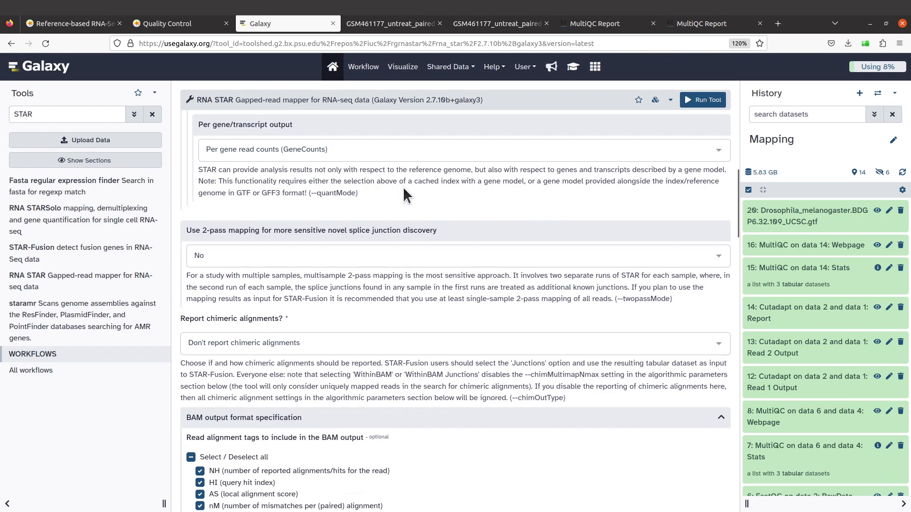
scroll(402, 186, "down", 4)
scroll(400, 178, "down", 2)
scroll(385, 155, "down", 8)
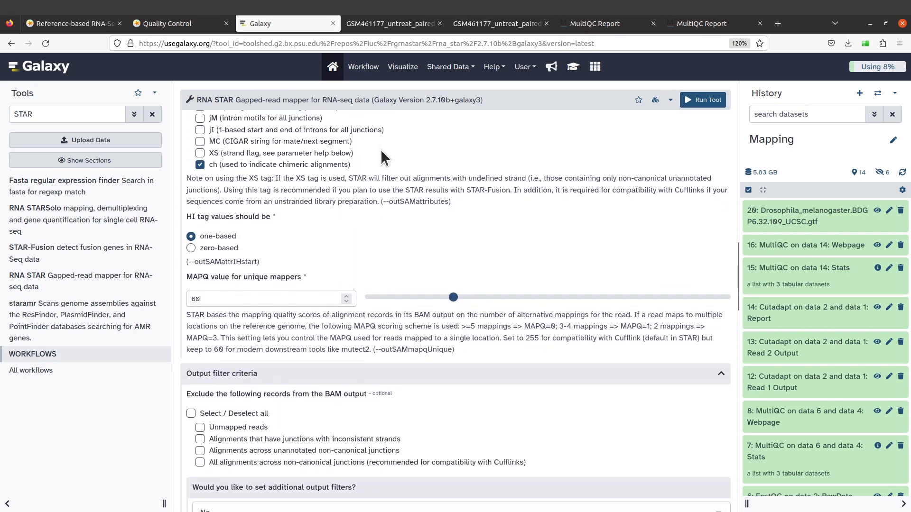
scroll(380, 150, "down", 5)
scroll(382, 147, "down", 5)
scroll(361, 130, "up", 5)
scroll(298, 137, "up", 3)
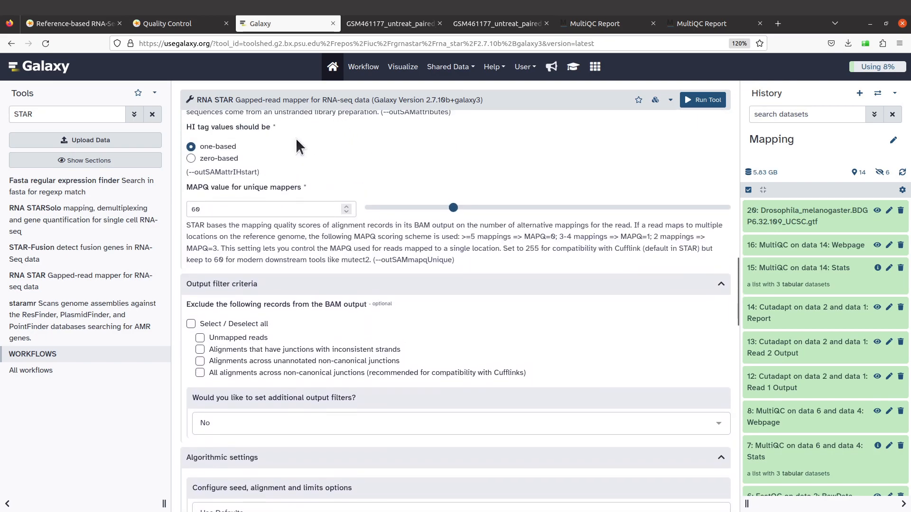
scroll(292, 178, "down", 6)
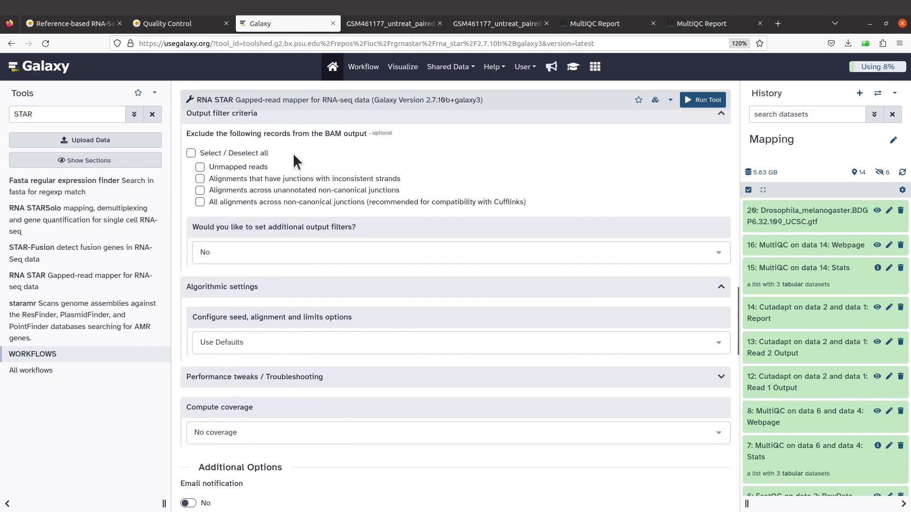
scroll(284, 190, "down", 7)
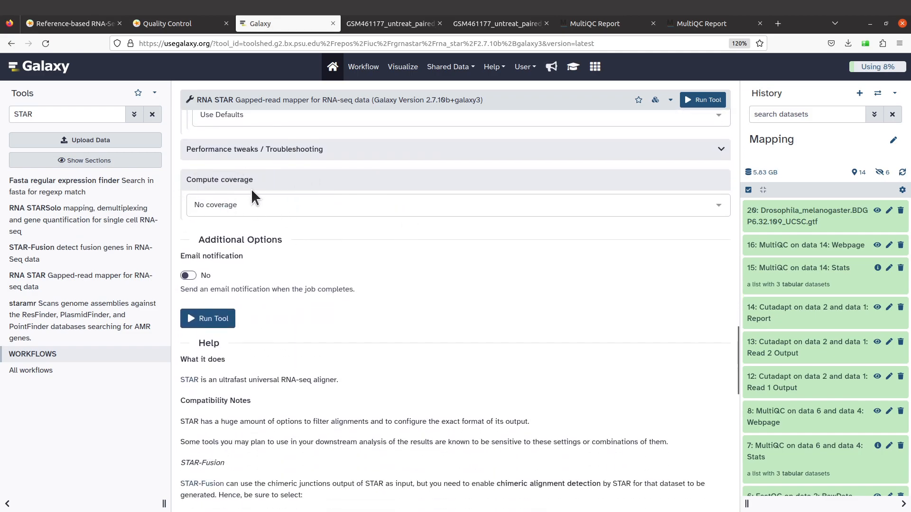
left_click(241, 205)
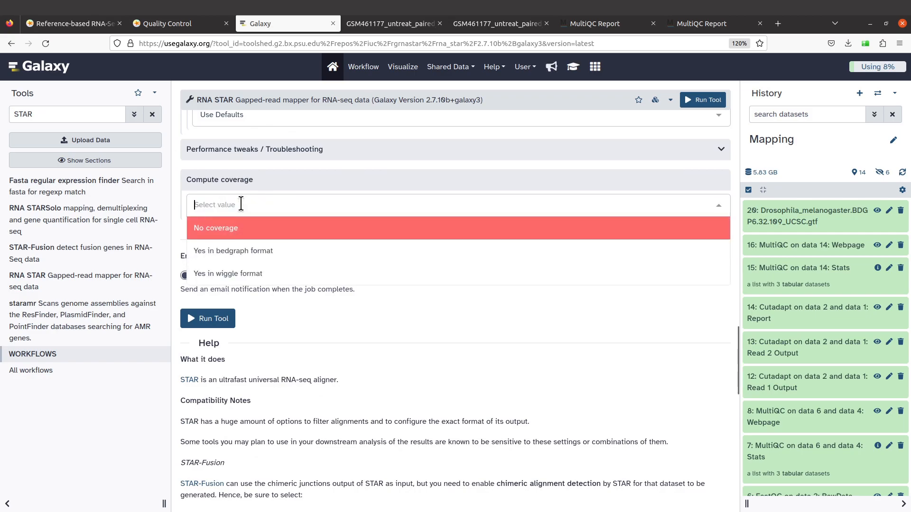
left_click(278, 255)
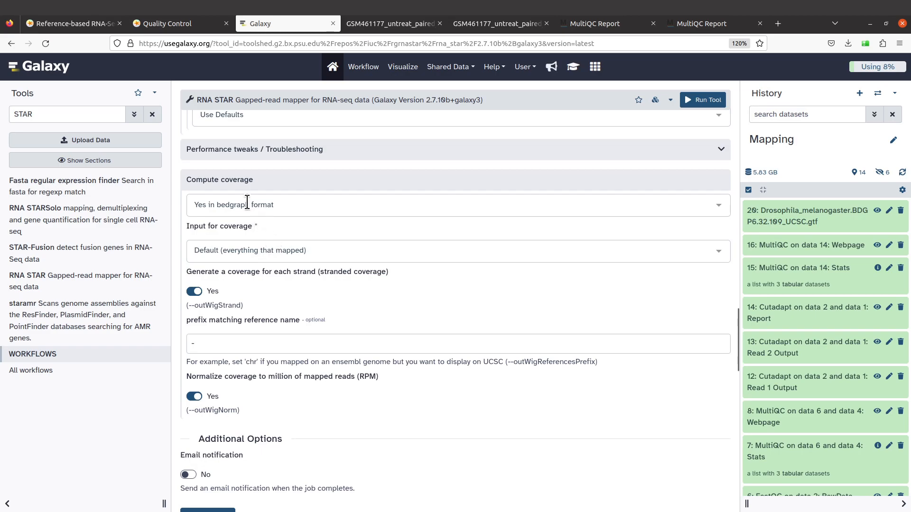
Review the tutorial's RNA STAR parameters once more and run the RNA STAR mapping job
left_click(81, 23)
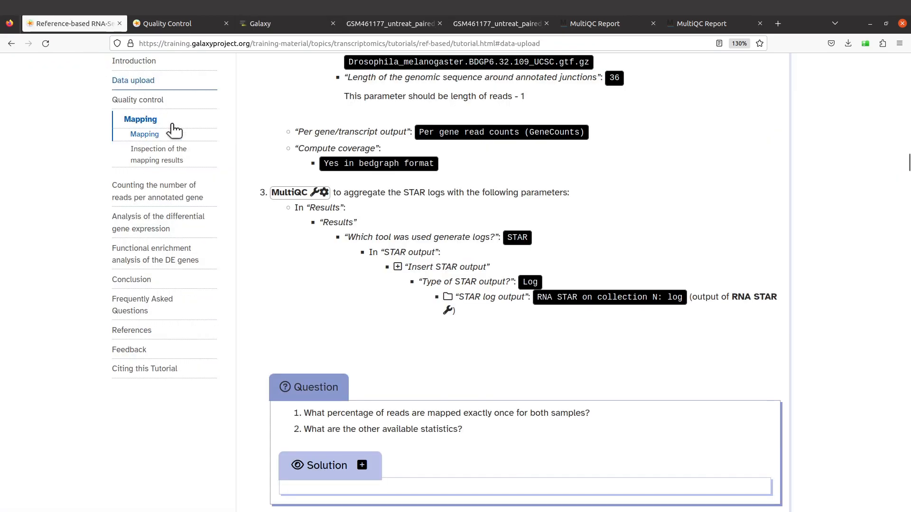
scroll(541, 166, "up", 3)
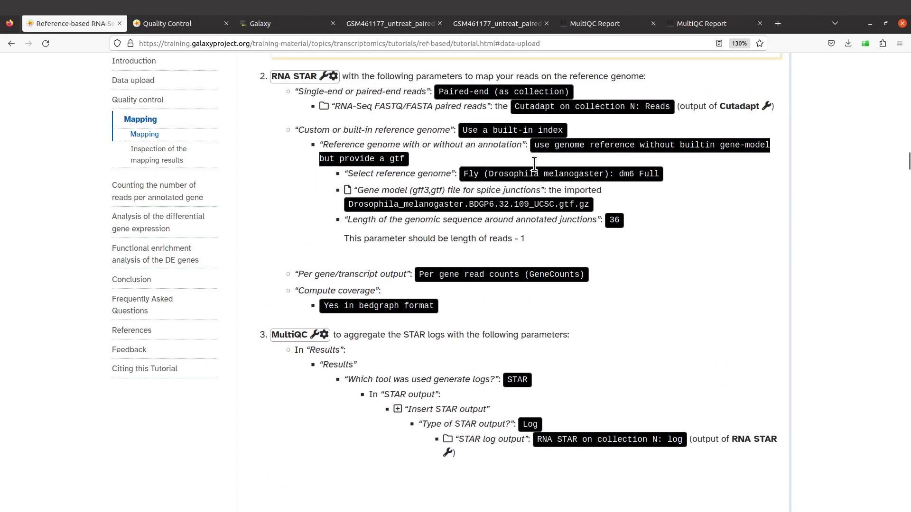
left_click(265, 26)
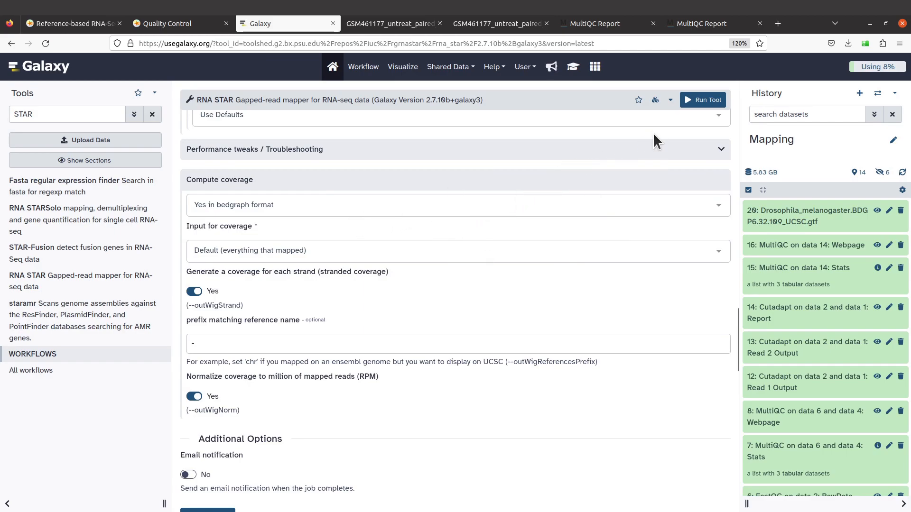
left_click(699, 104)
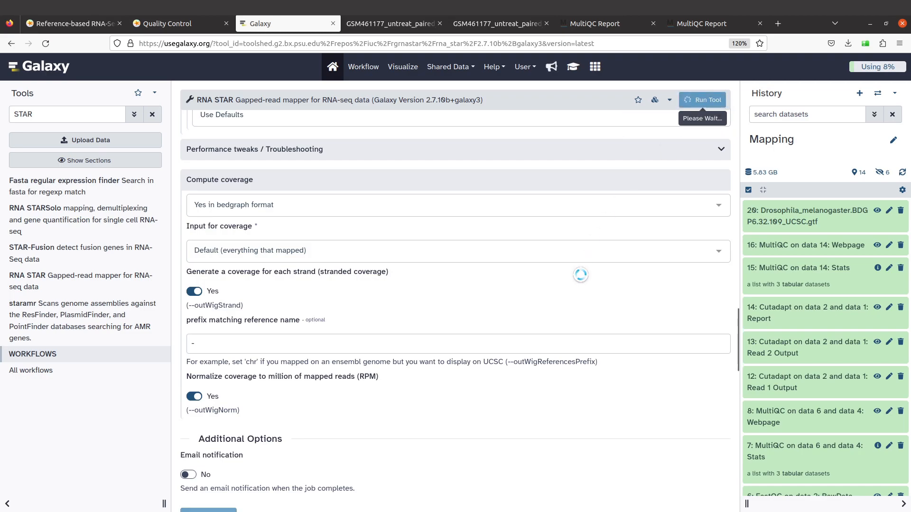
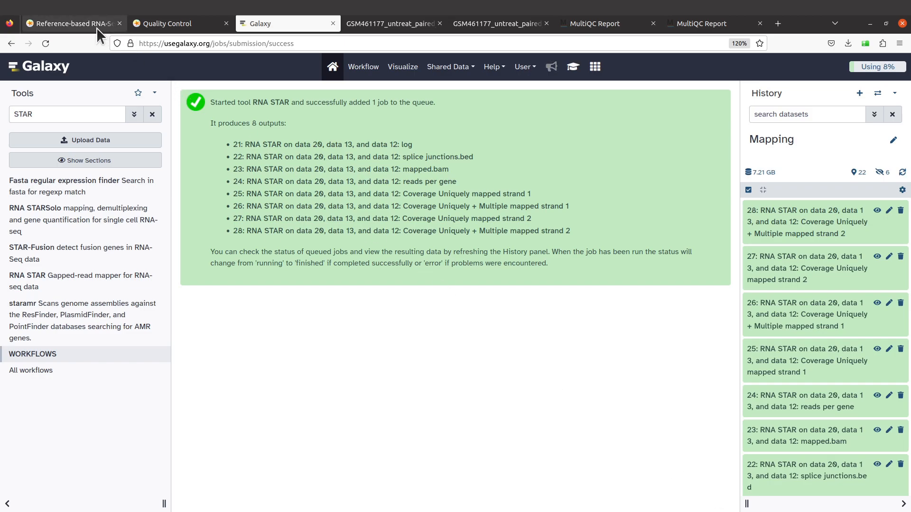
Read the tutorial's MultiQC parameters for the STAR logs, search Galaxy's tools for "multi" and open the MultiQC form
left_click(76, 24)
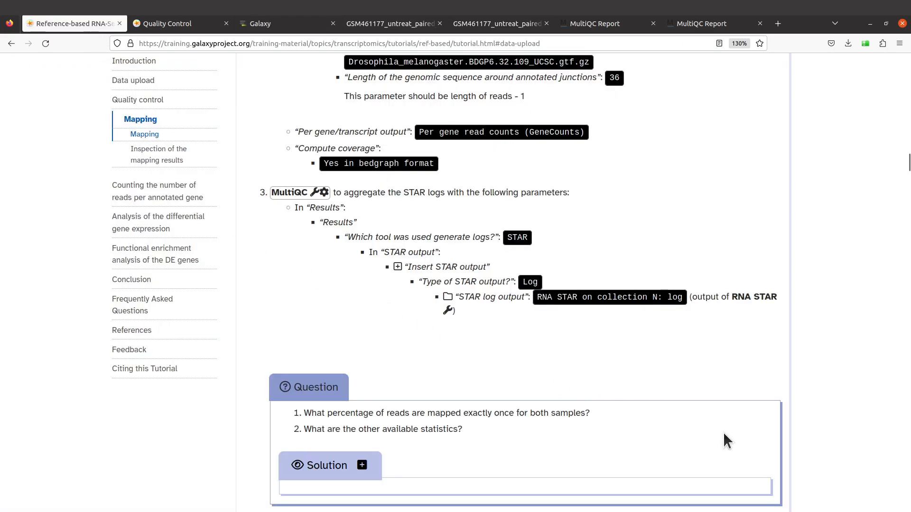
scroll(722, 432, "up", 2)
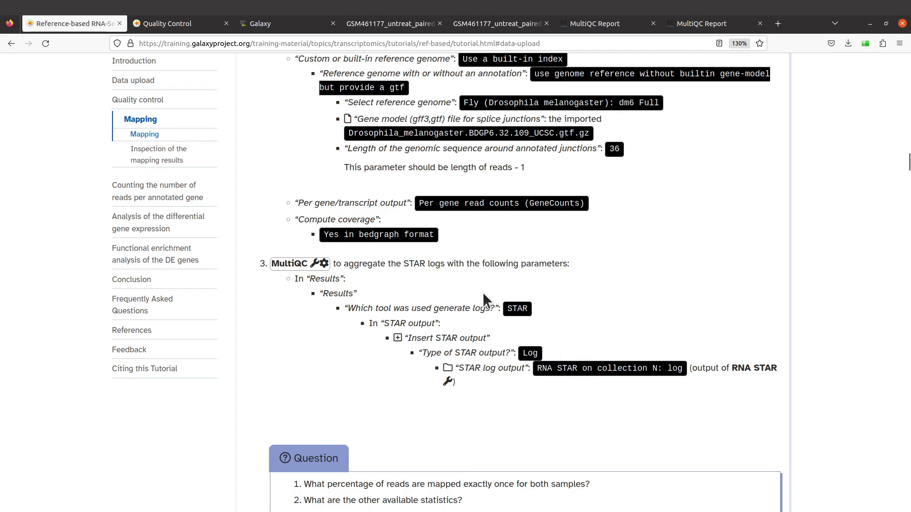
scroll(650, 361, "down", 3)
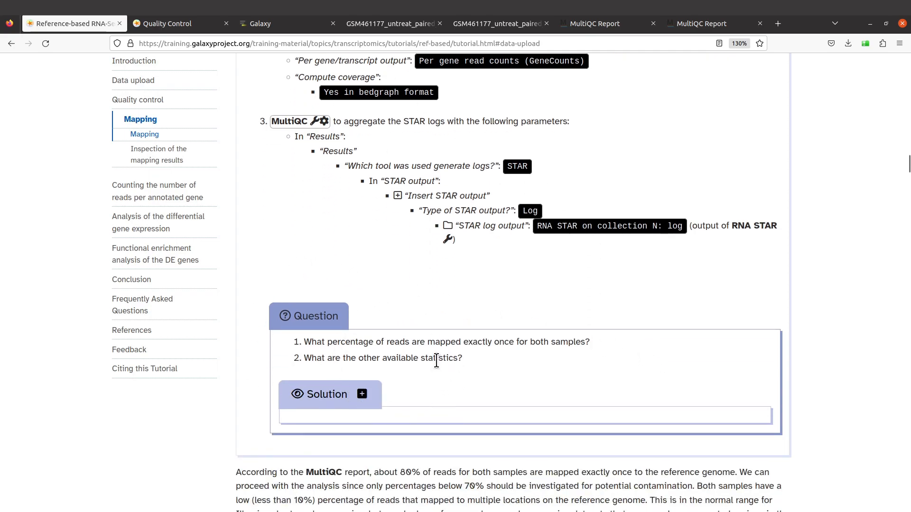
scroll(436, 363, "up", 3)
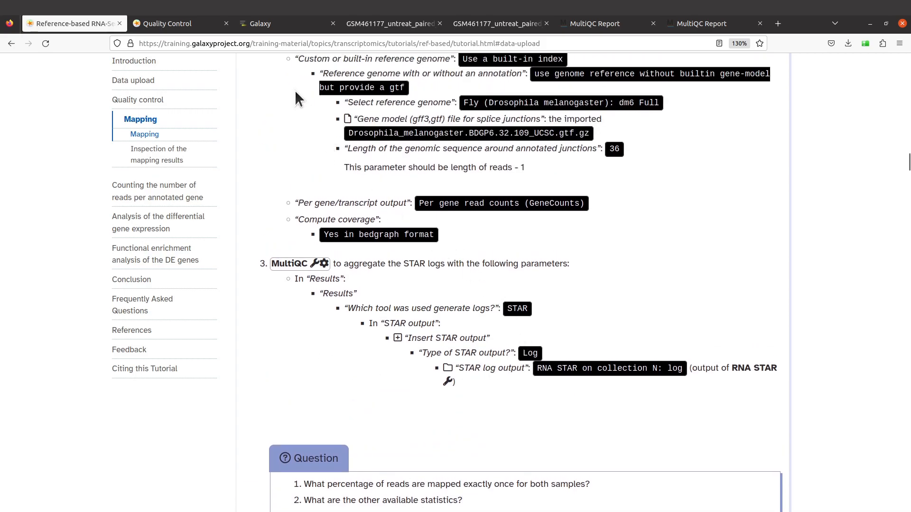
left_click(268, 22)
double_click(99, 109)
type("multo")
key("BackSpace")
type("i")
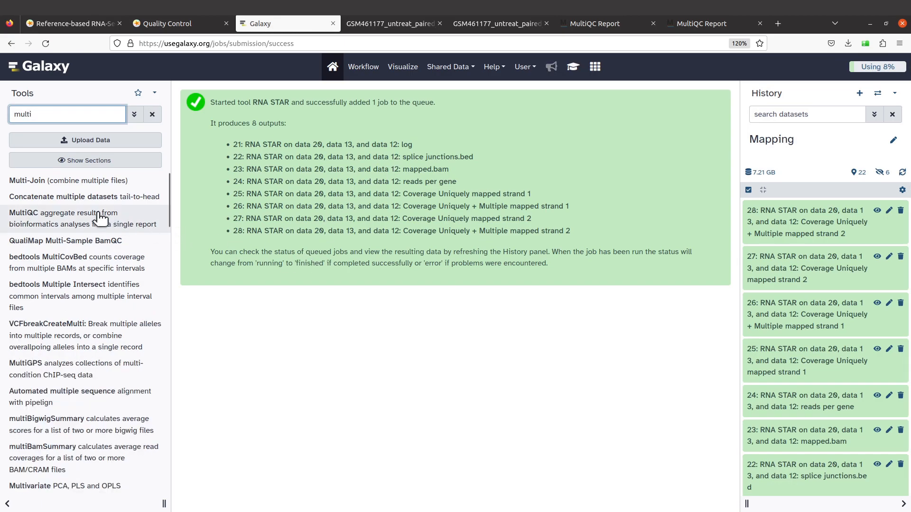
left_click(56, 219)
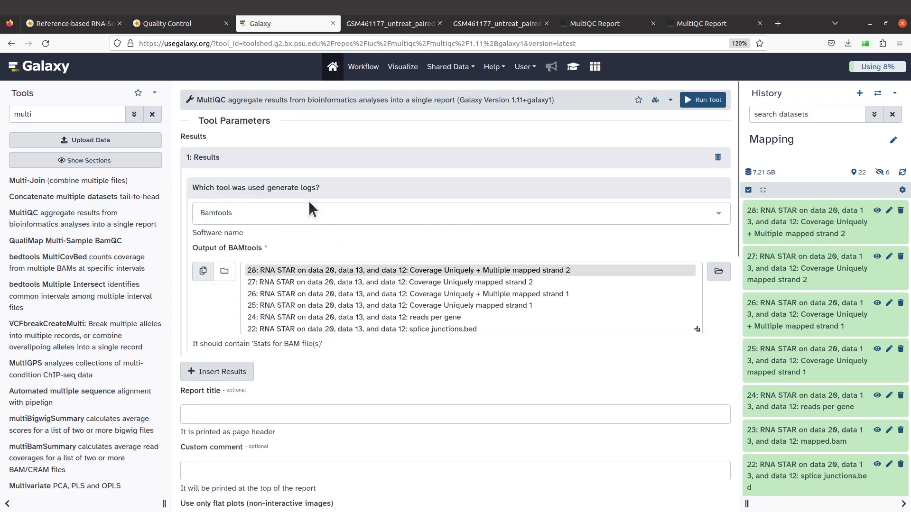
Set the tool that generated the logs to STAR in the MultiQC form and insert a STAR output entry
left_click(301, 215)
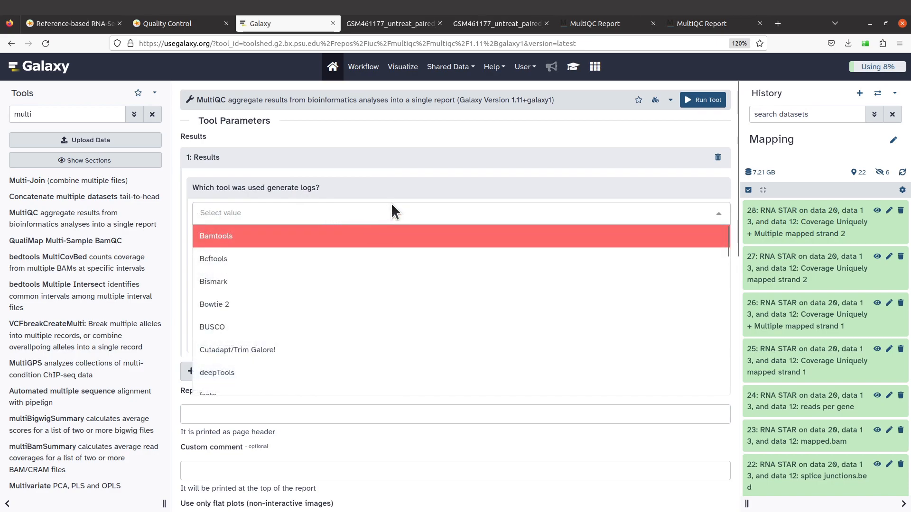
type("s")
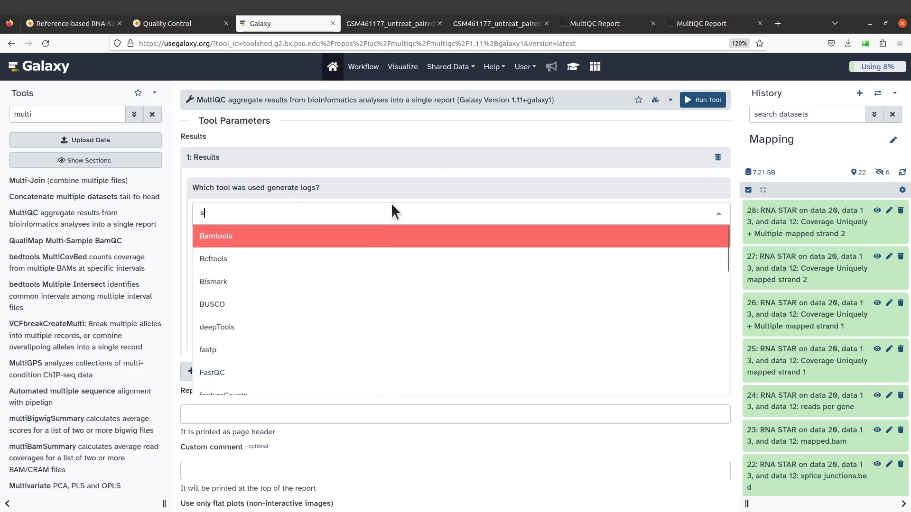
type("tar")
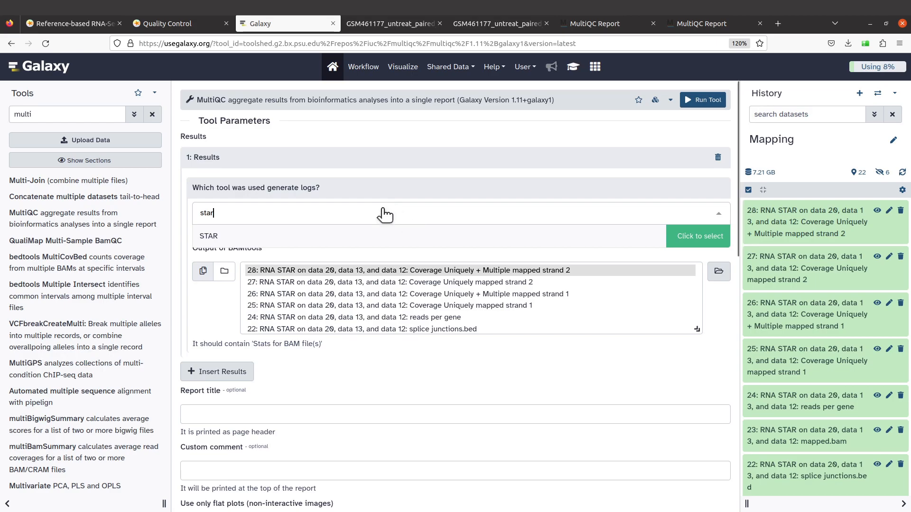
left_click(215, 236)
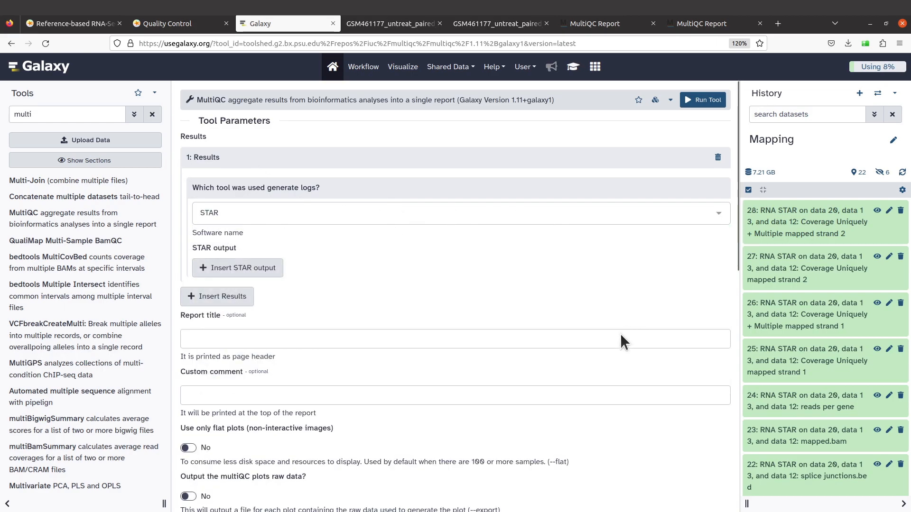
left_click(242, 268)
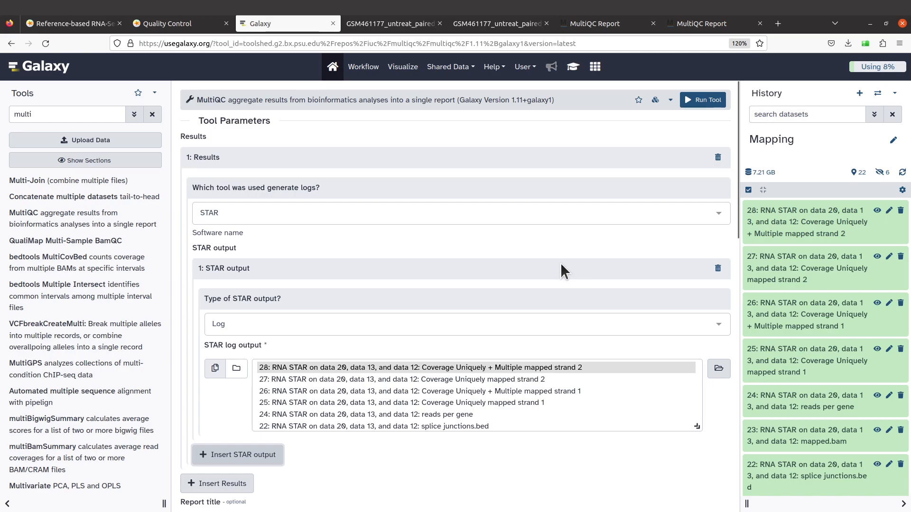
Check the tutorial's STAR log setting and choose dataset 21, the RNA STAR log, as the STAR log output
left_click(92, 25)
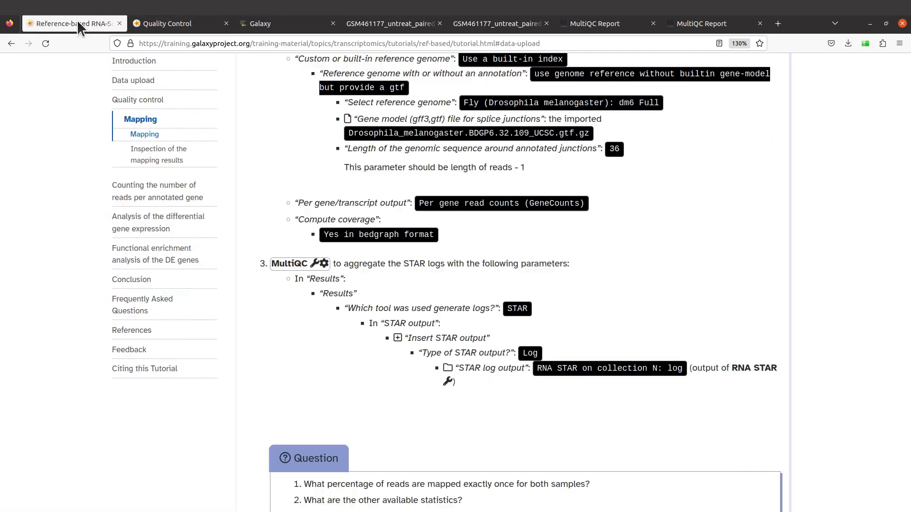
scroll(473, 222, "down", 2)
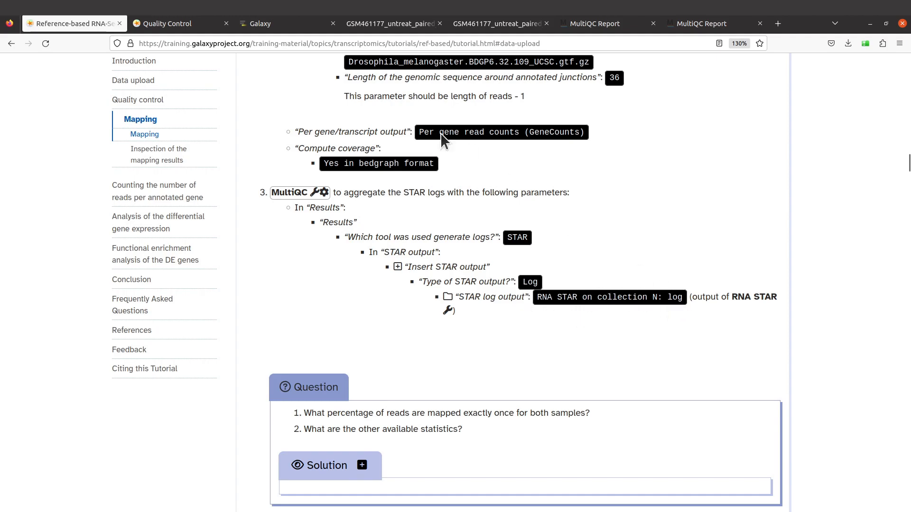
left_click(287, 24)
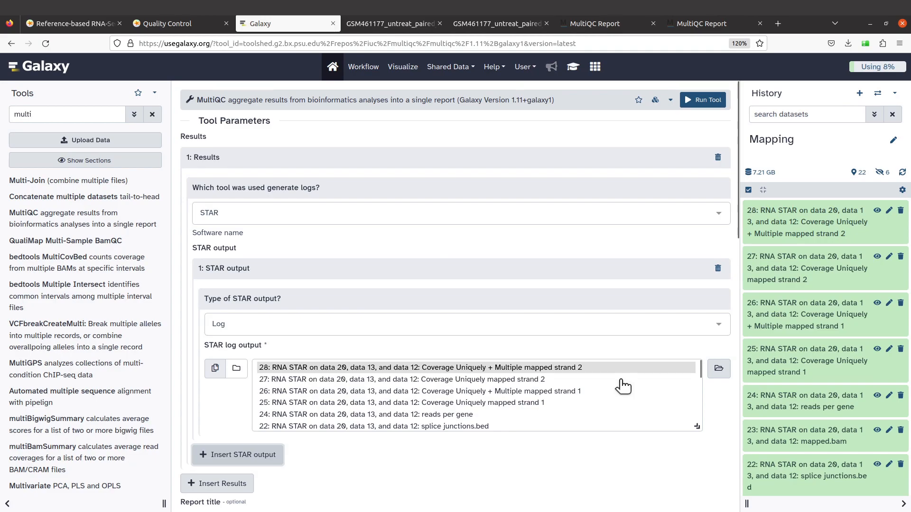
scroll(595, 385, "down", 2)
scroll(616, 386, "up", 2)
scroll(503, 385, "down", 3)
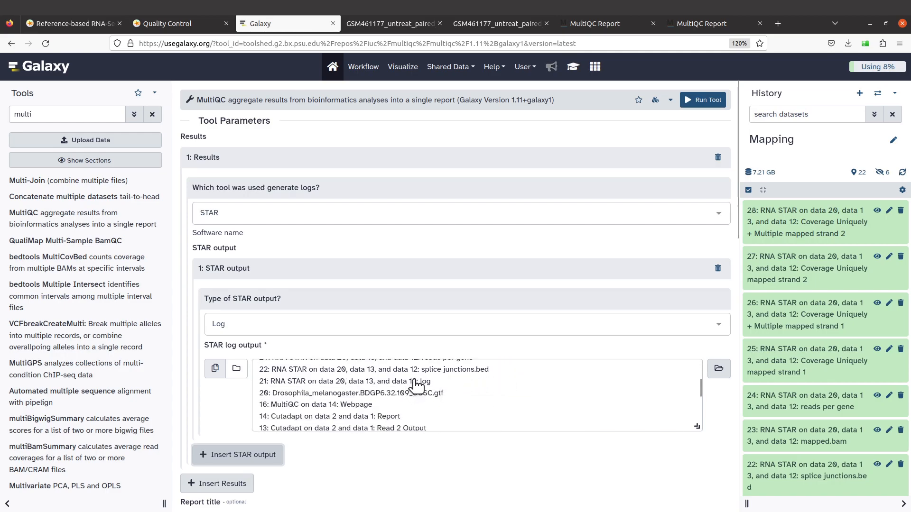
left_click(417, 382)
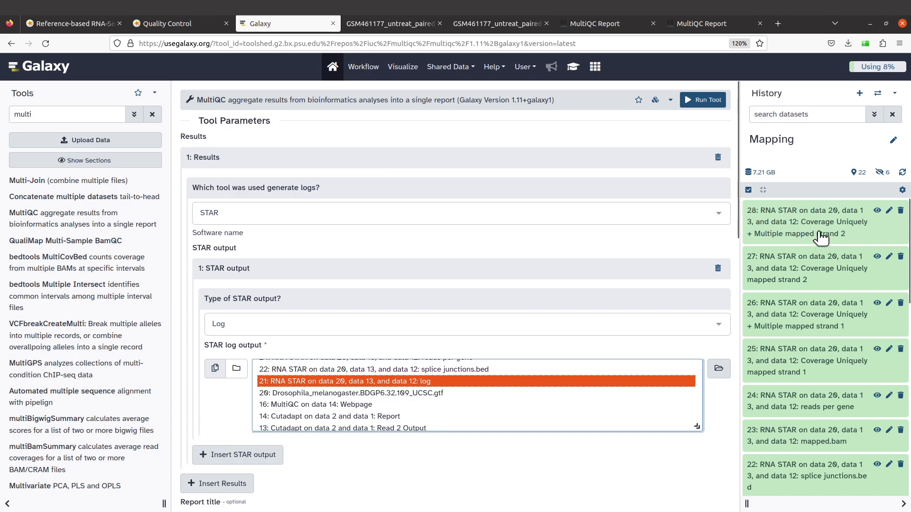
Review the available datasets against the tutorial's MultiQC parameters and run the MultiQC job on the RNA STAR log
scroll(819, 254, "down", 2)
scroll(819, 255, "down", 4)
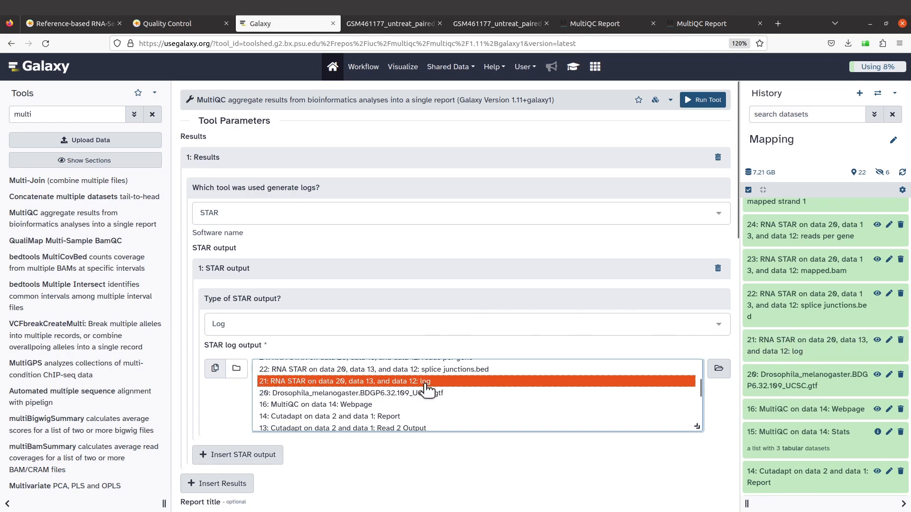
scroll(437, 405, "down", 3)
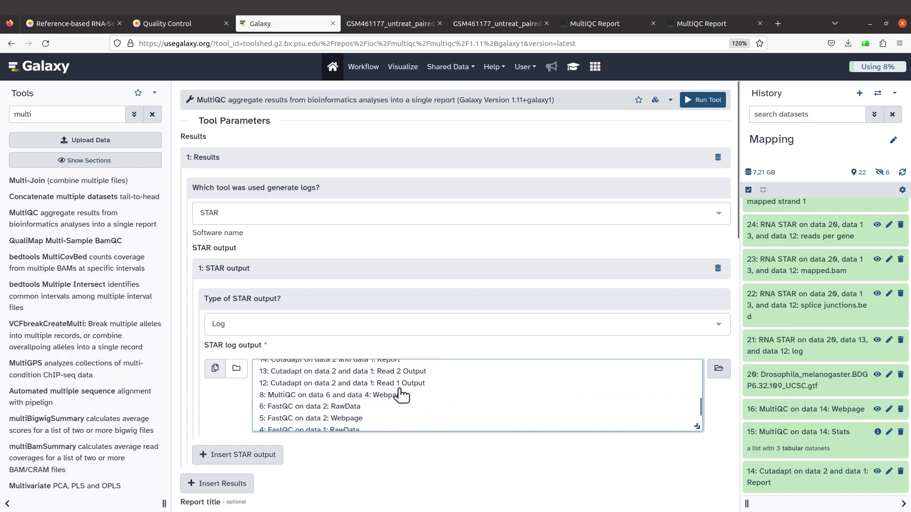
scroll(520, 451, "down", 2)
left_click(80, 25)
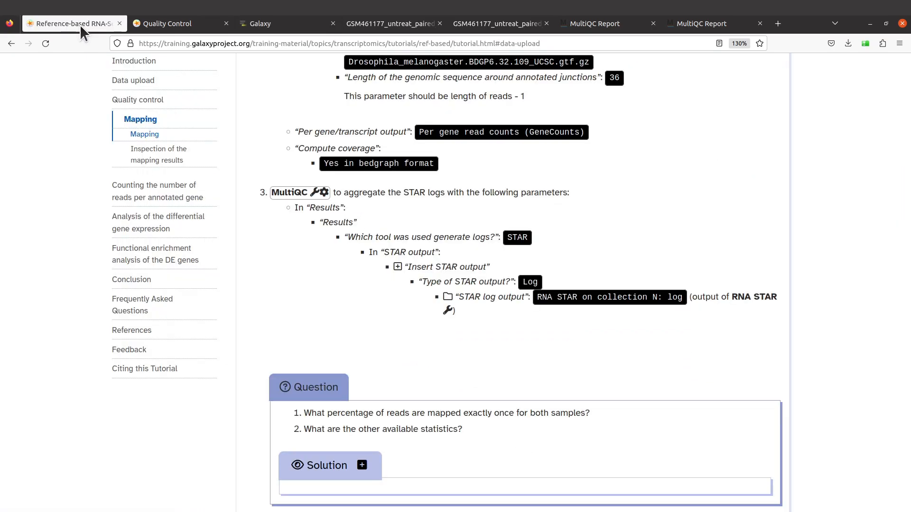
left_click(285, 23)
scroll(546, 380, "up", 2)
scroll(557, 382, "up", 5)
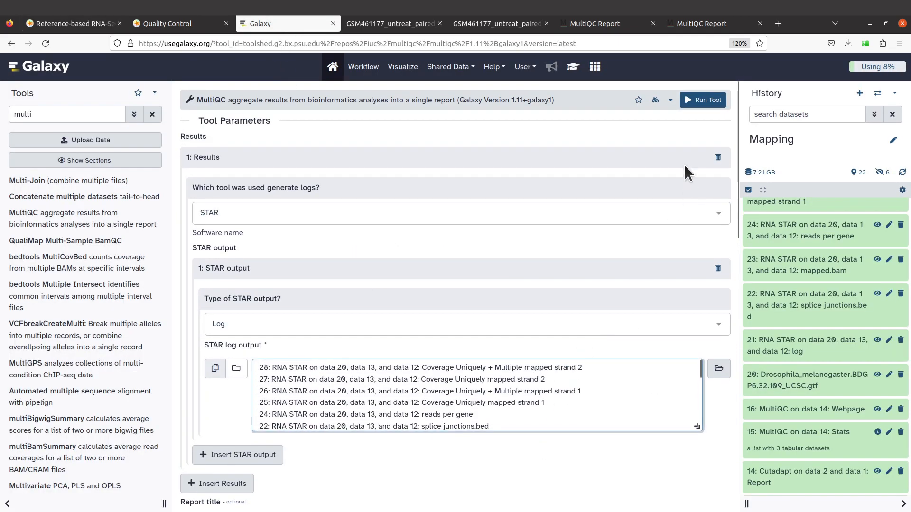
left_click(700, 100)
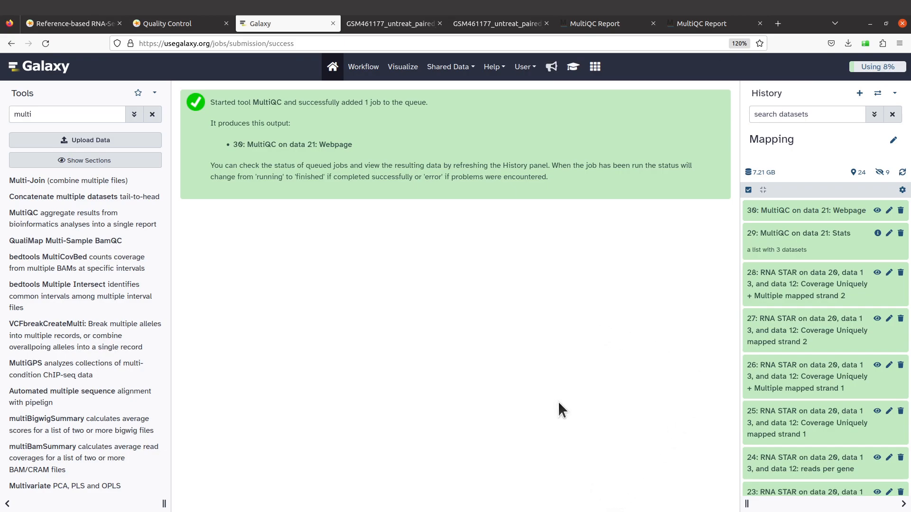
Download the "MultiQC on data 21: Webpage" dataset to the mapping folder as STAR_MultiQC_on_data_21__Webpage.zip
left_click(822, 215)
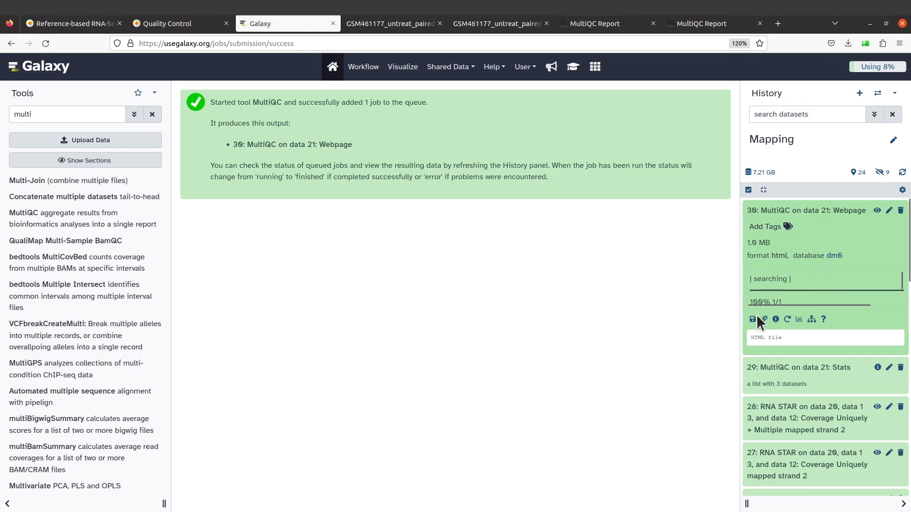
left_click(752, 321)
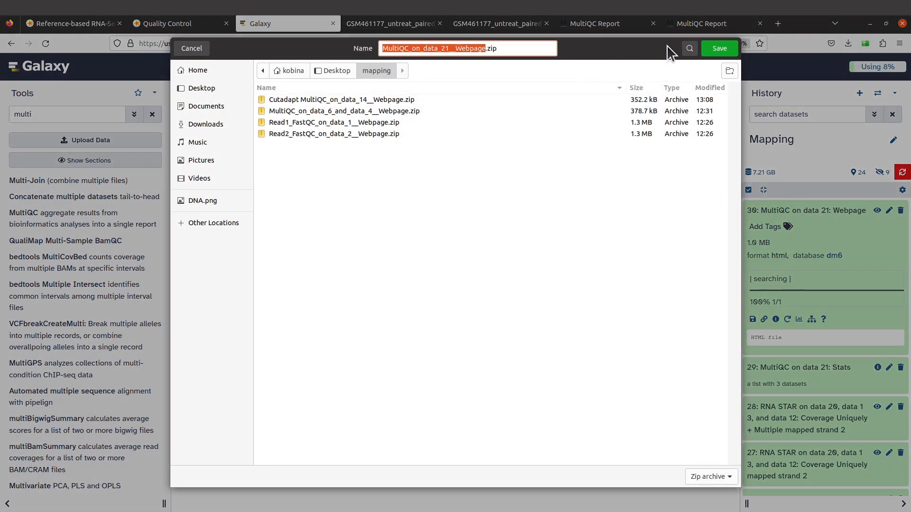
key("Left")
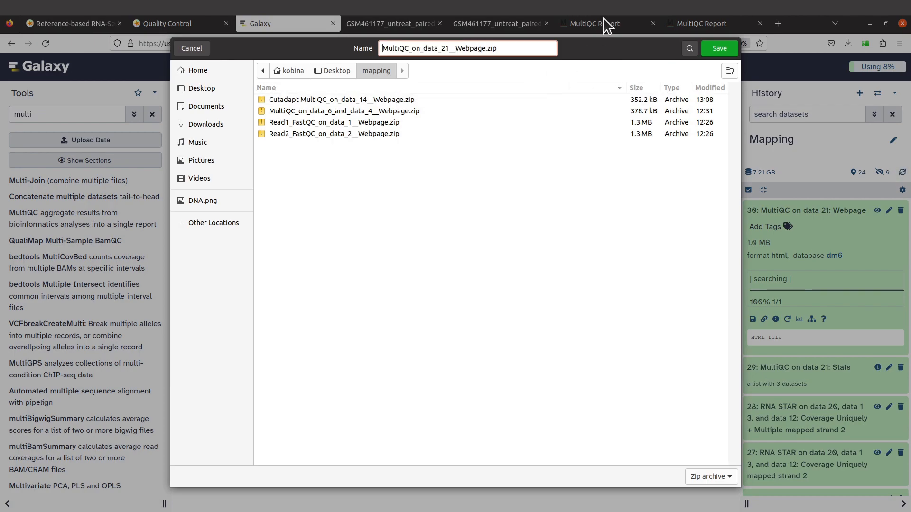
type("STAR")
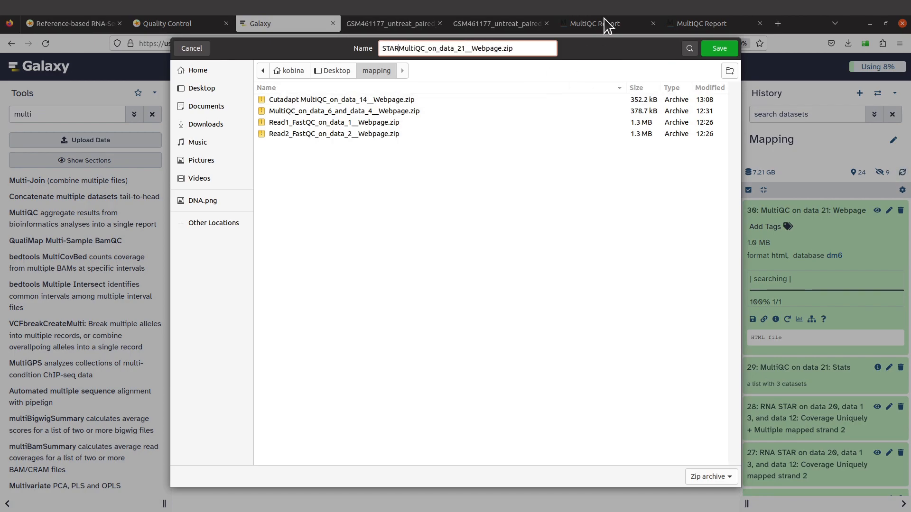
type("_")
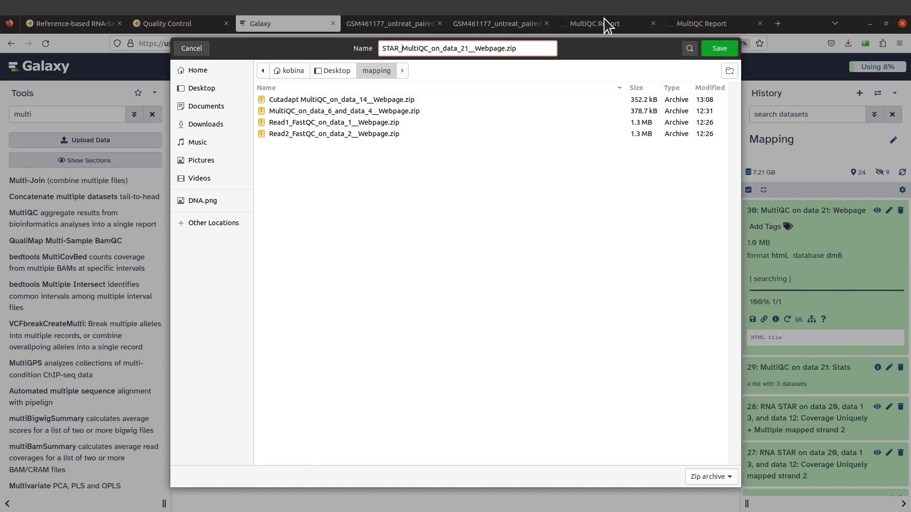
left_click(716, 44)
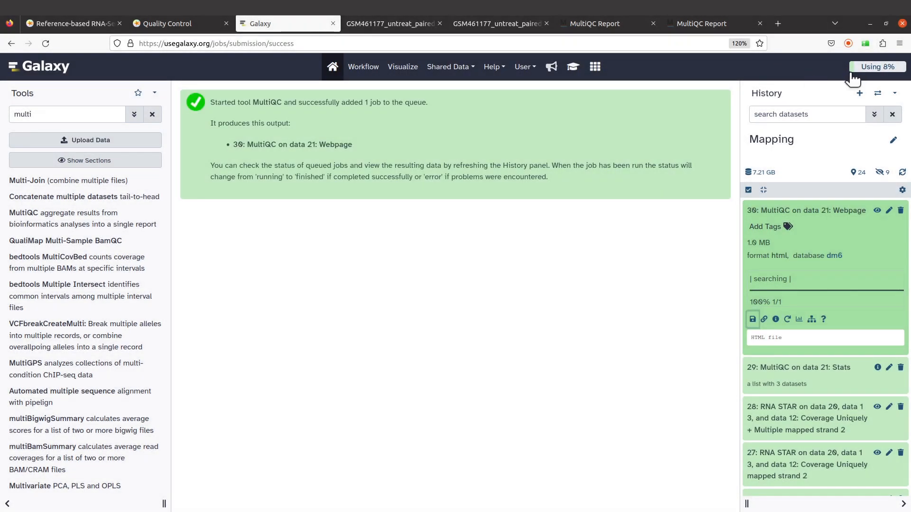
Switch to the file manager and extract the HTML report from STAR_MultiQC_on_data_21__Webpage.zip into the mapping folder
mouse_move(0, 55)
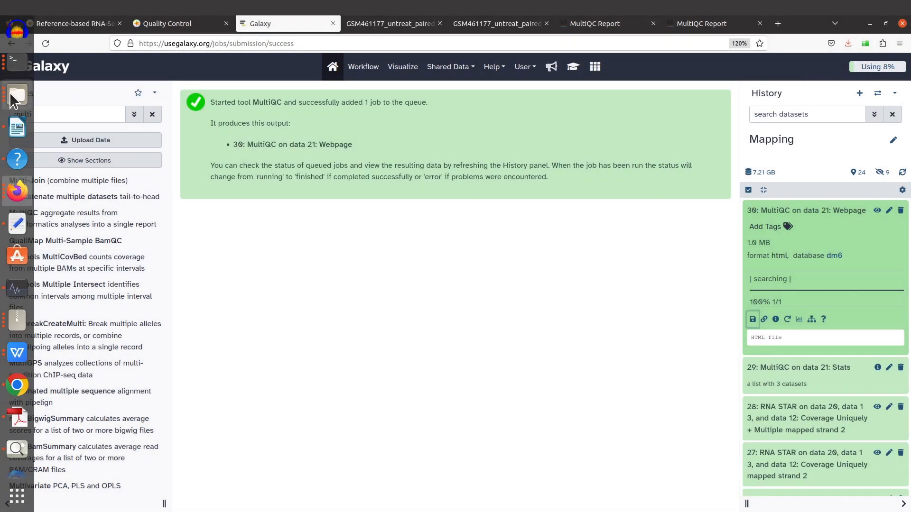
left_click(15, 95)
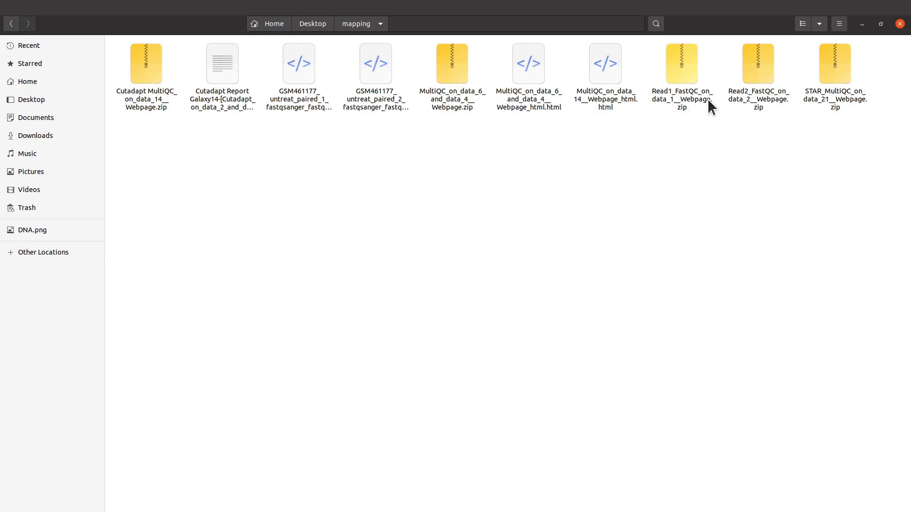
left_click(848, 91)
double_click(841, 85)
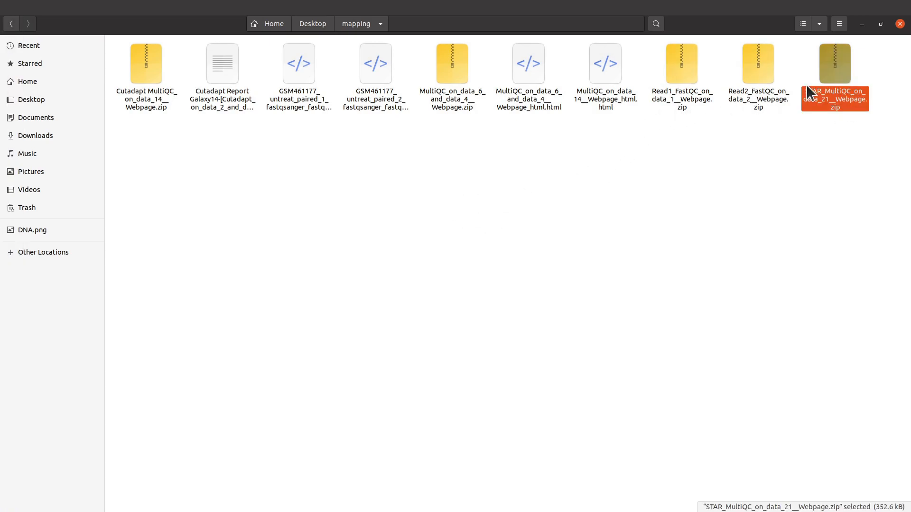
left_click(105, 100)
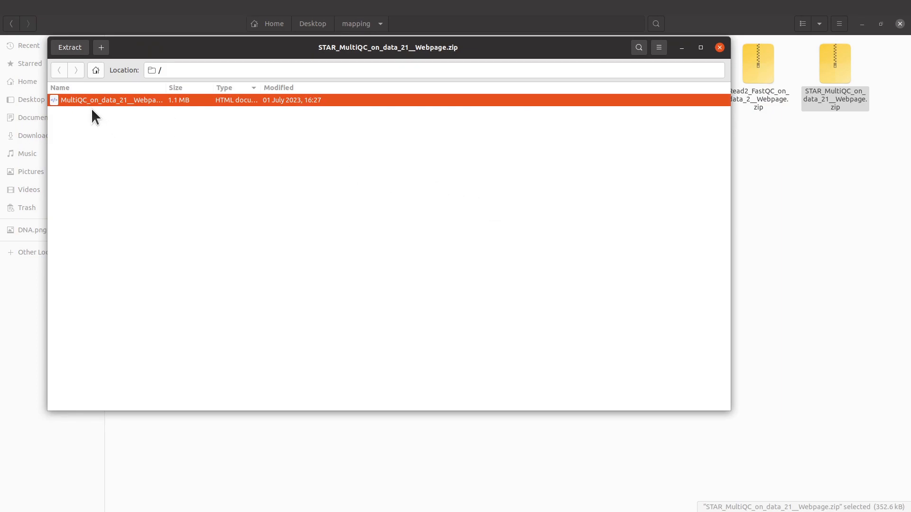
left_click_drag(110, 102, 336, 443)
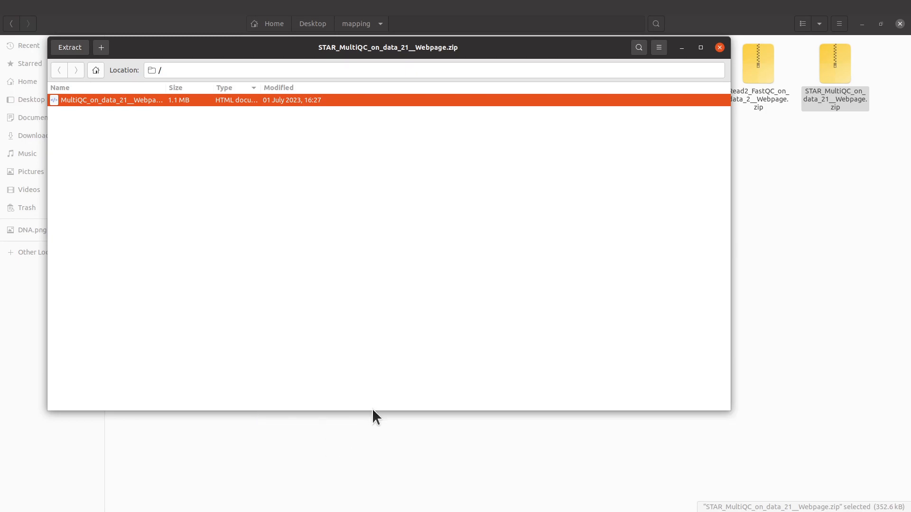
left_click(717, 47)
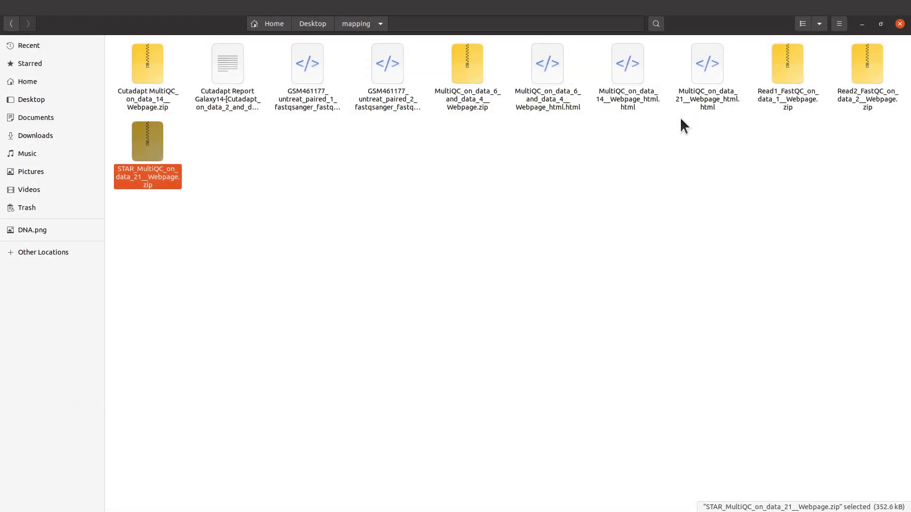
Open the extracted MultiQC_on_data_21__Webpage_html.html report in the browser and examine its general statistics and STAR alignment scores
left_click(305, 246)
left_click(146, 169)
left_click(708, 105)
double_click(710, 84)
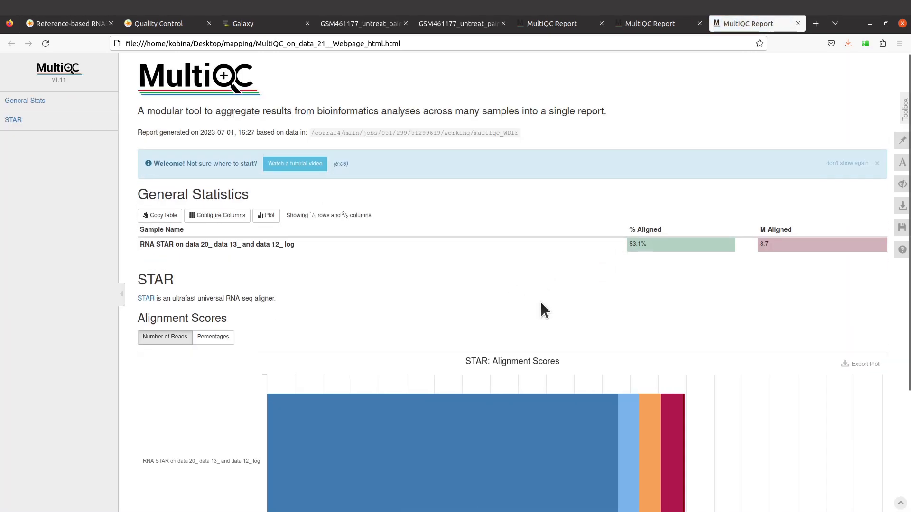
scroll(541, 303, "down", 3)
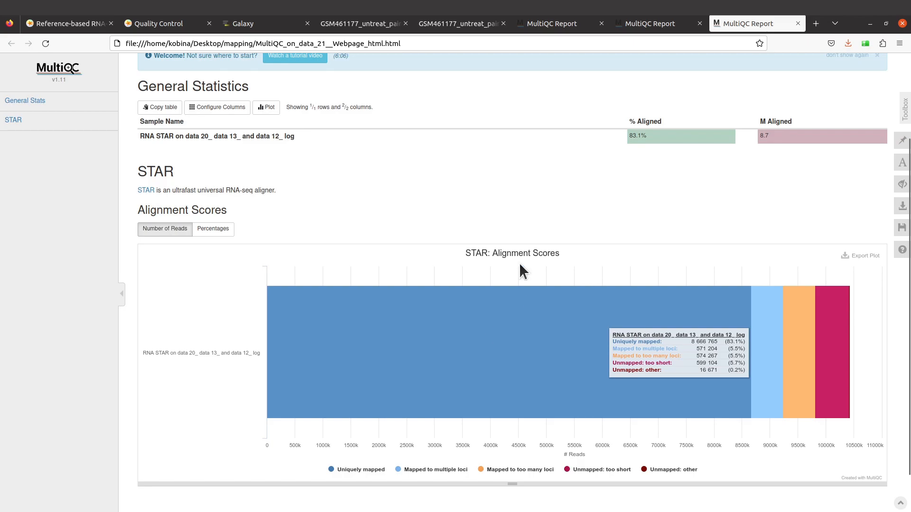
Reveal the tutorial's solution on uniquely mapped reads and compare its GSM461177_untreat_paired result with the STAR MultiQC report
left_click(86, 24)
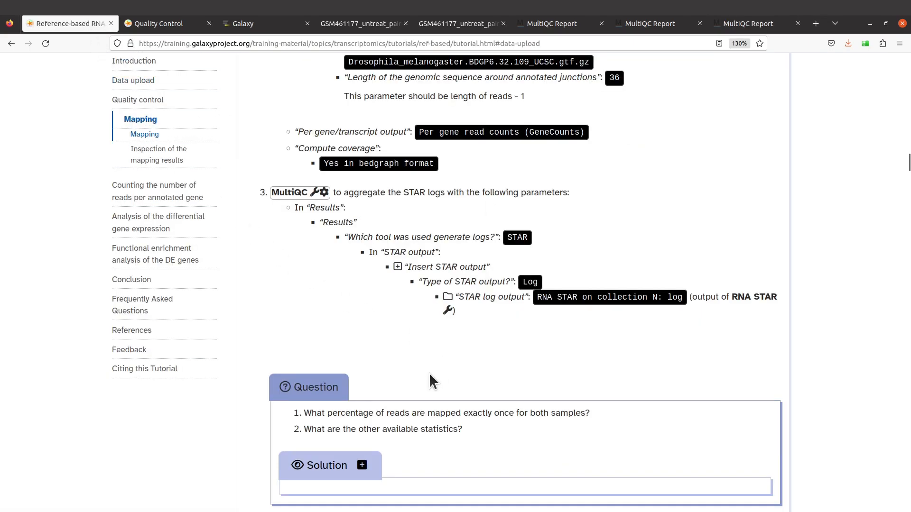
scroll(431, 371, "down", 2)
left_click(362, 395)
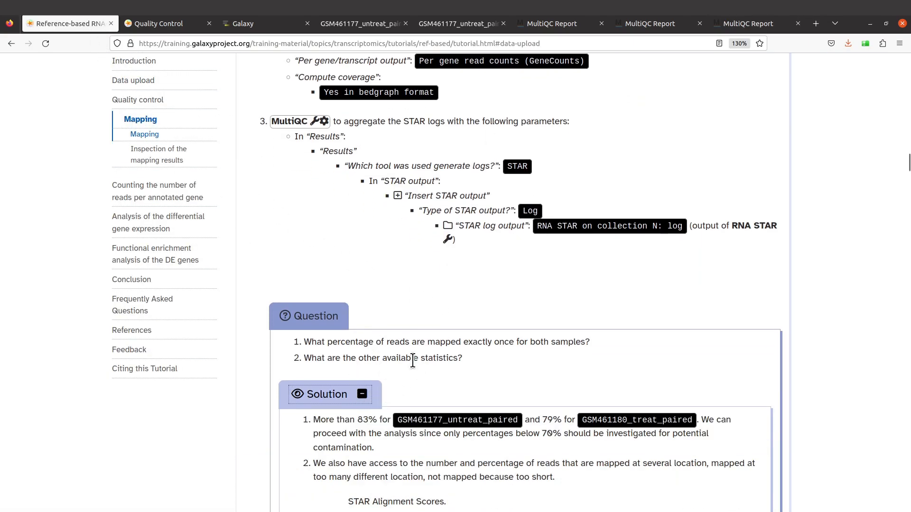
scroll(412, 360, "down", 4)
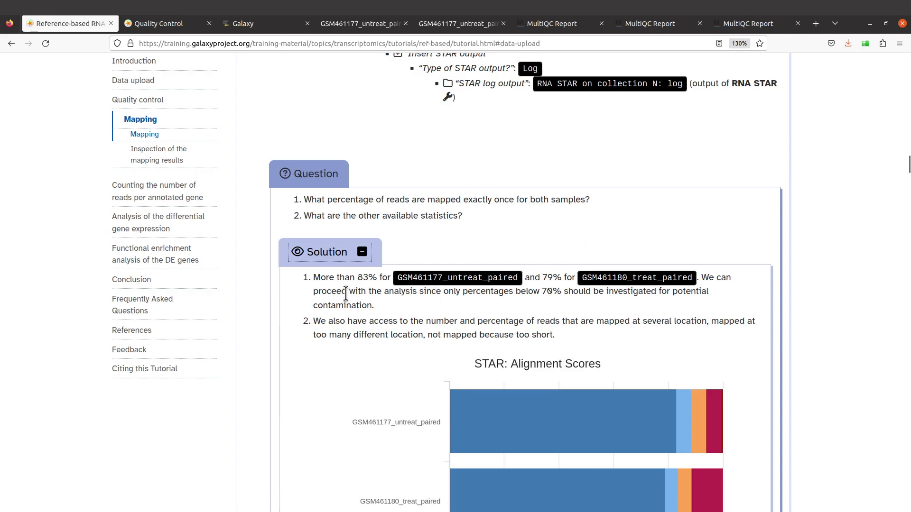
left_click_drag(396, 278, 503, 284)
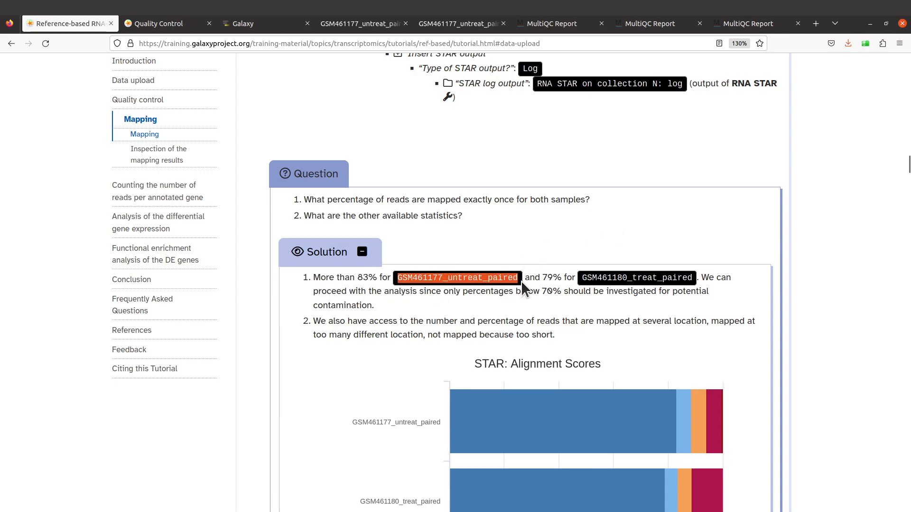
left_click(515, 283)
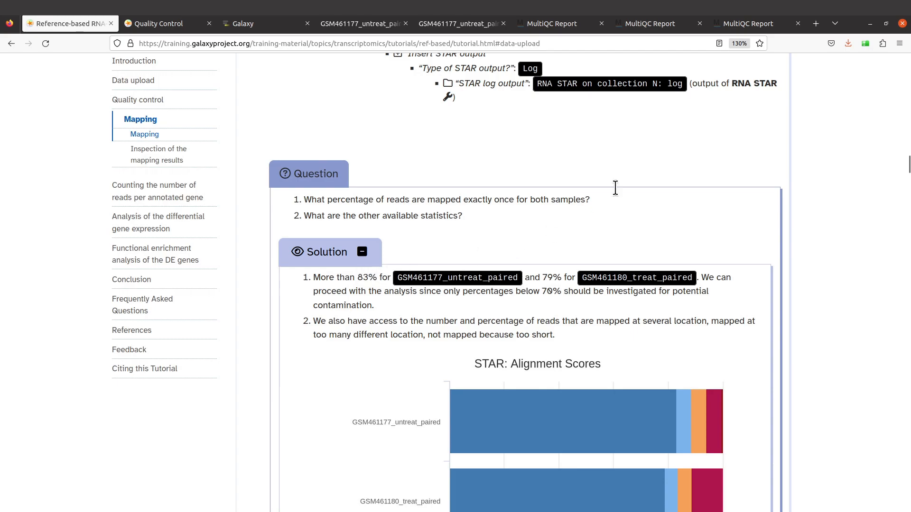
left_click(756, 24)
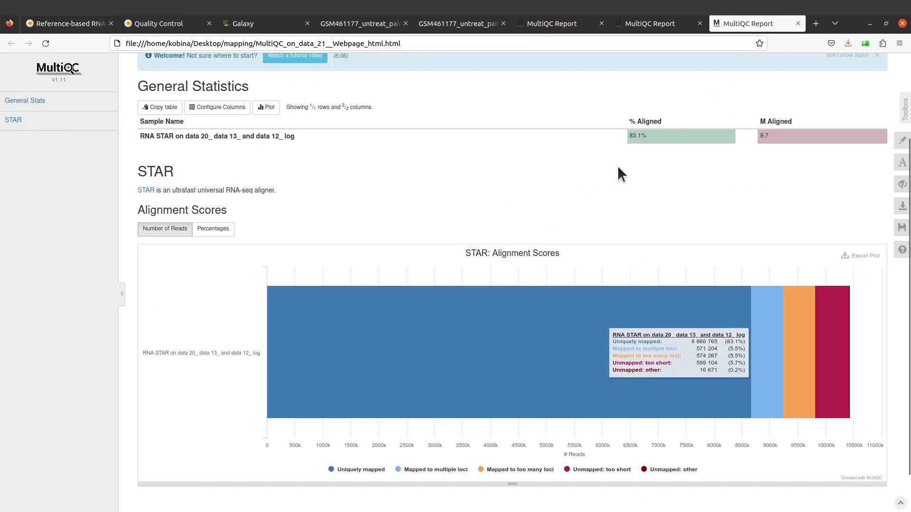
Examine the read counts and percentages for each mapping category in the STAR MultiQC report's alignment scores plot
mouse_move(341, 362)
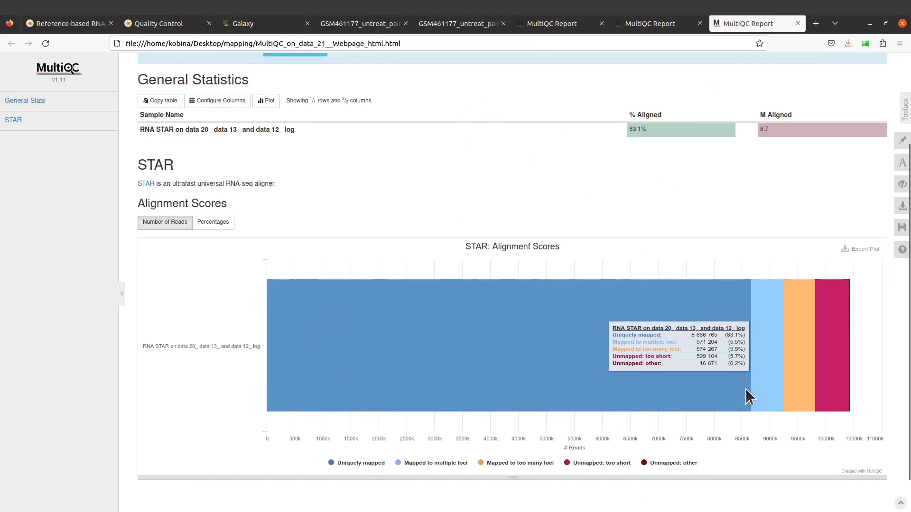
scroll(743, 388, "down", 2)
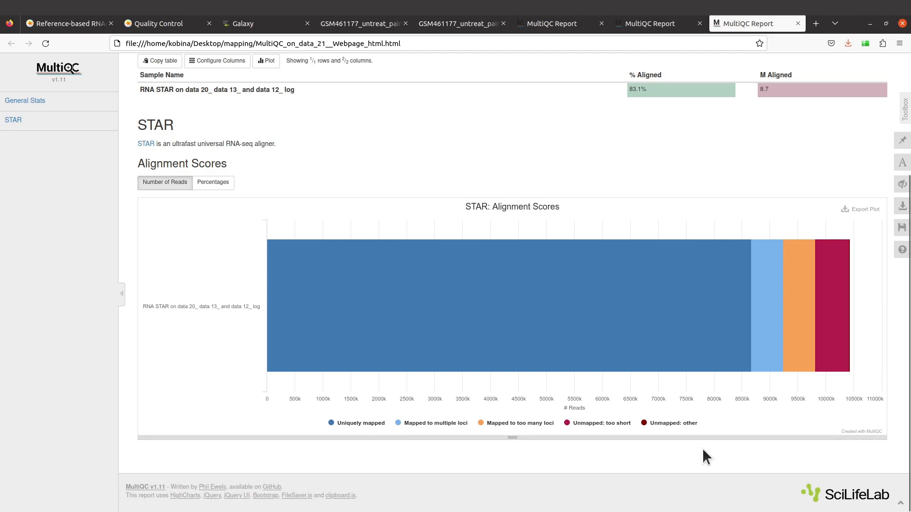
mouse_move(797, 340)
mouse_move(658, 314)
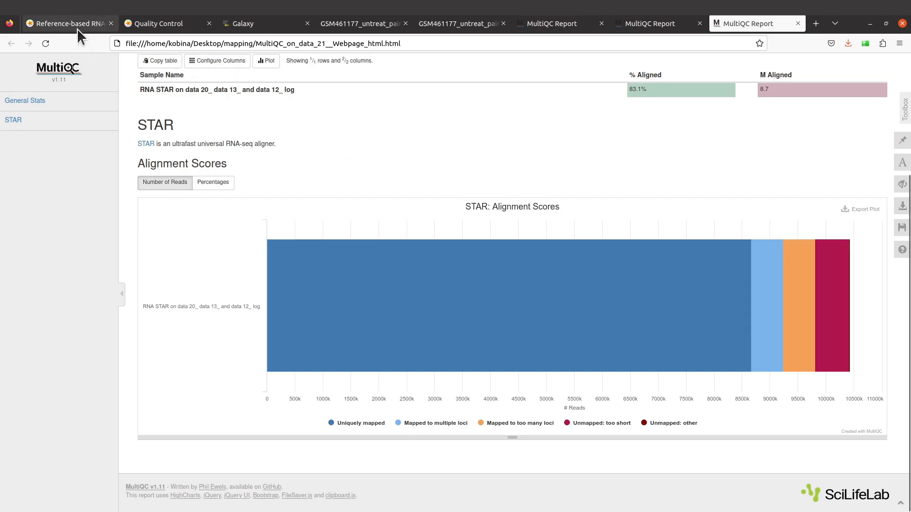
Compare the tutorial solution's uniquely mapped percentage for GSM461177_untreat_paired with the alignment scores in the STAR MultiQC report
left_click(78, 27)
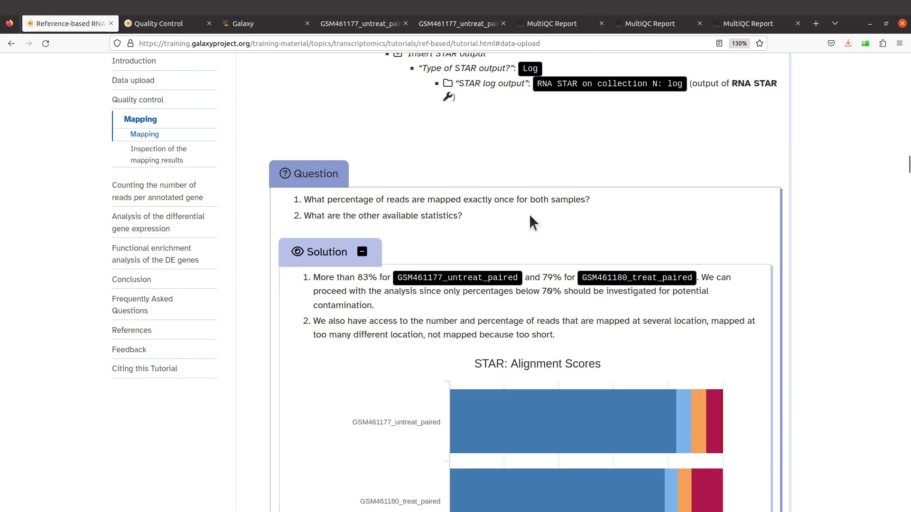
scroll(508, 249, "down", 3)
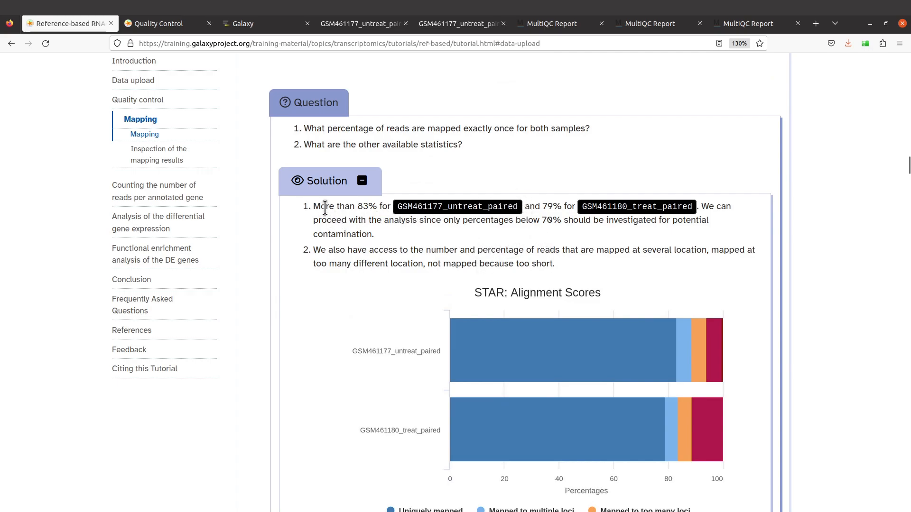
left_click_drag(397, 205, 522, 209)
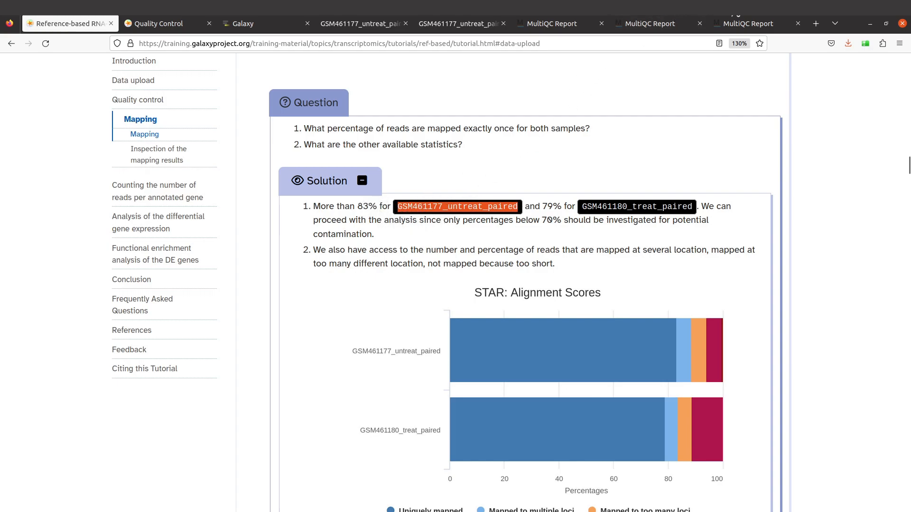
left_click(747, 25)
mouse_move(584, 264)
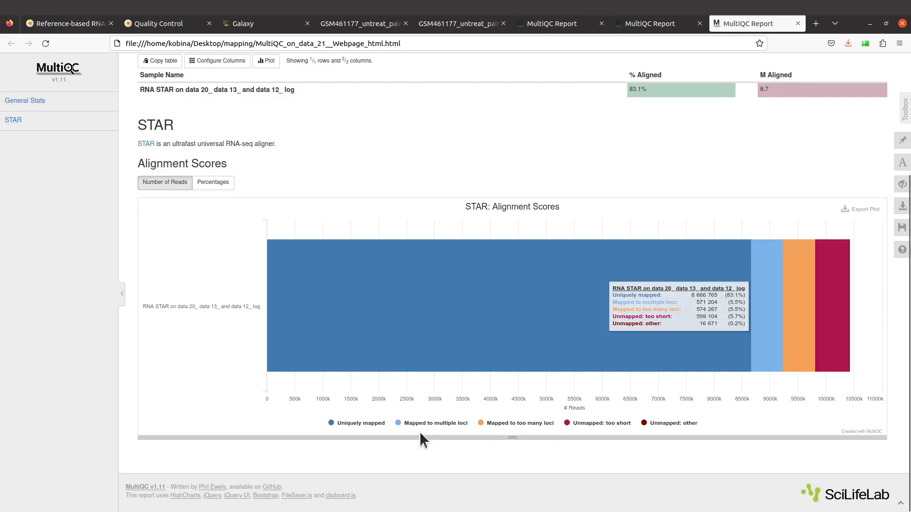
left_click(67, 23)
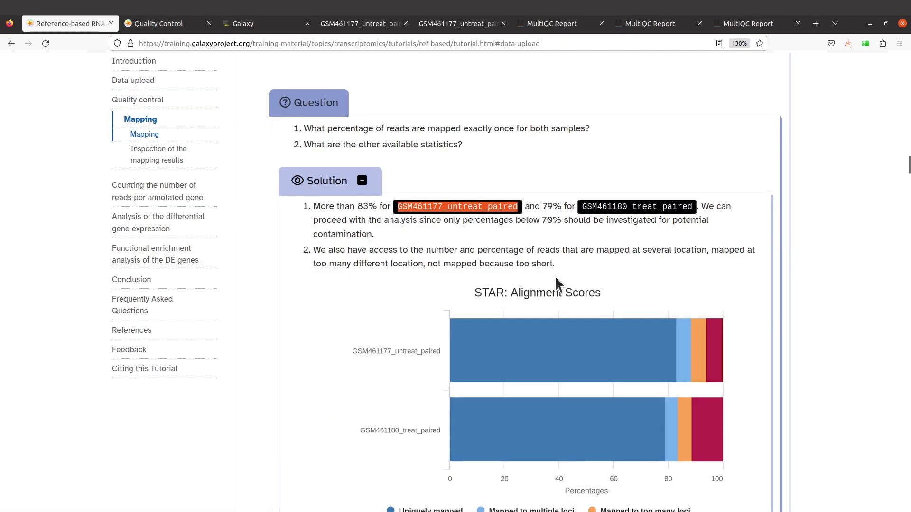
scroll(512, 209, "down", 3)
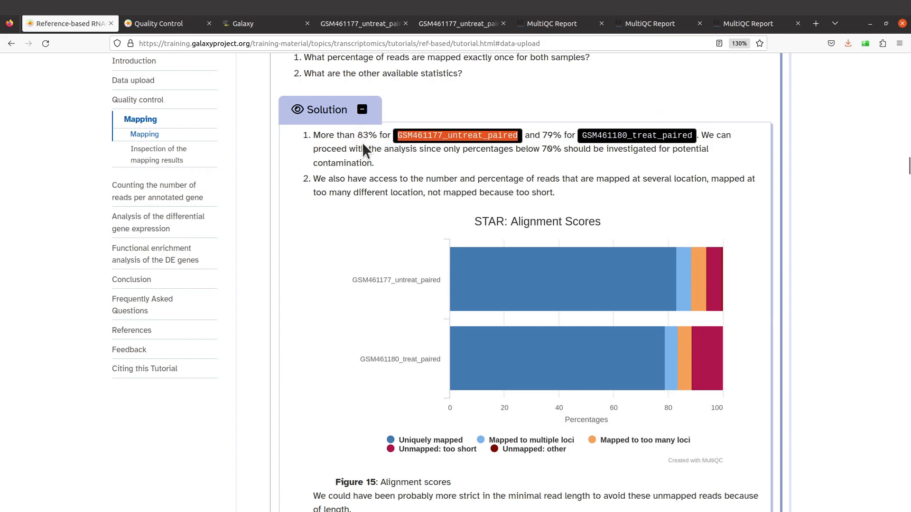
scroll(379, 180, "up", 2)
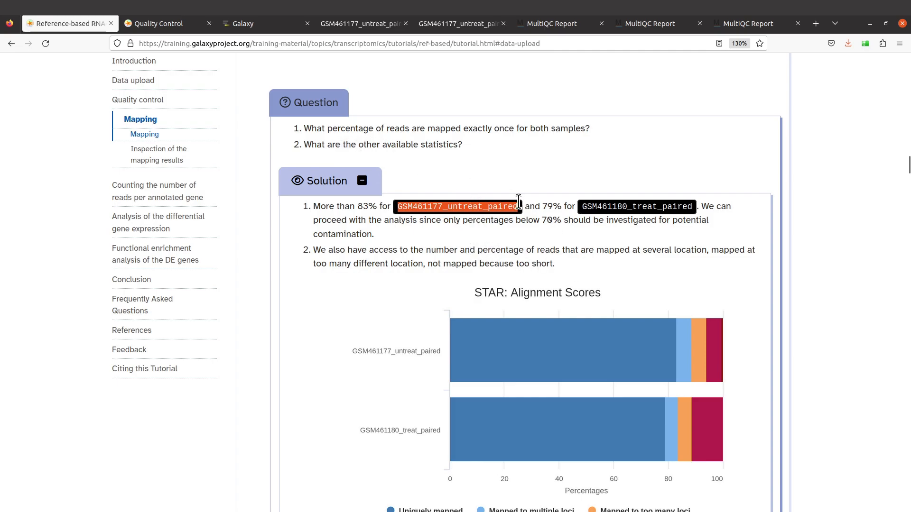
left_click(732, 26)
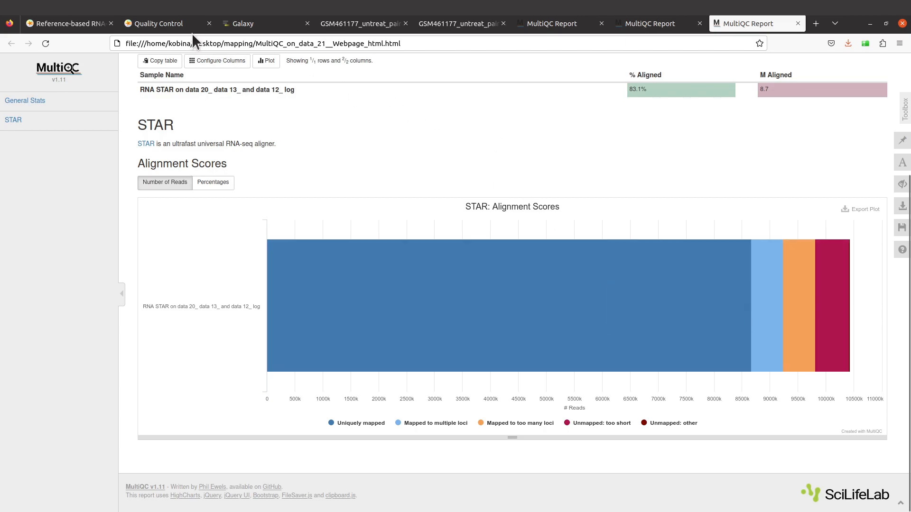
left_click(79, 21)
scroll(476, 158, "down", 2)
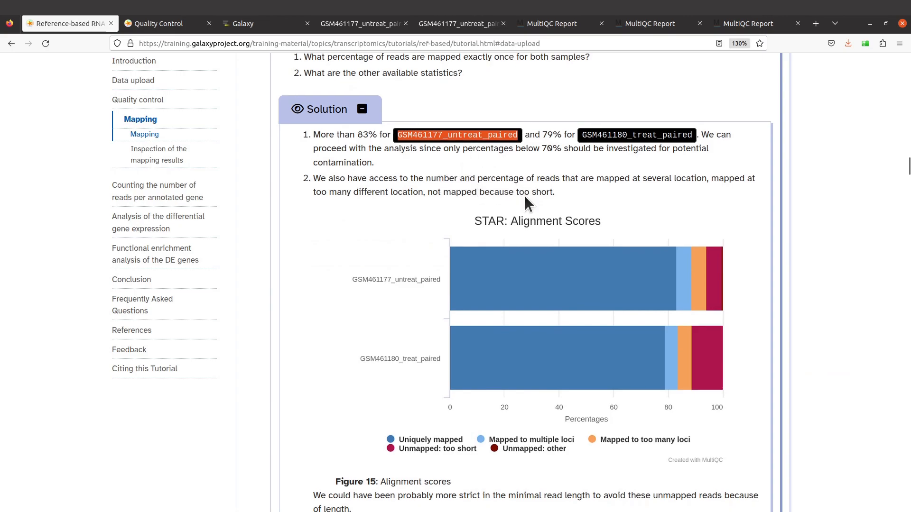
Read the tutorial solution's notes on the other available statistics and examine its Figure 15 alignment scores plot
scroll(524, 199, "down", 4)
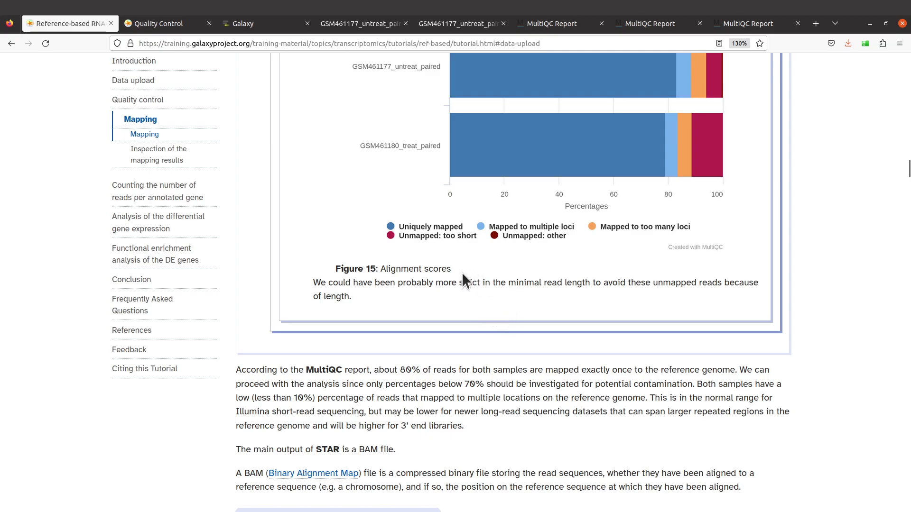
scroll(469, 286, "up", 10)
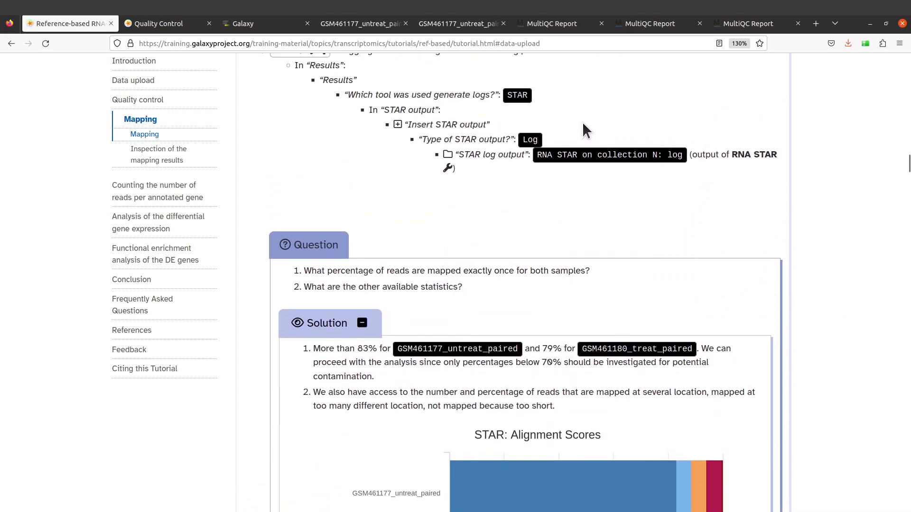
scroll(585, 128, "down", 3)
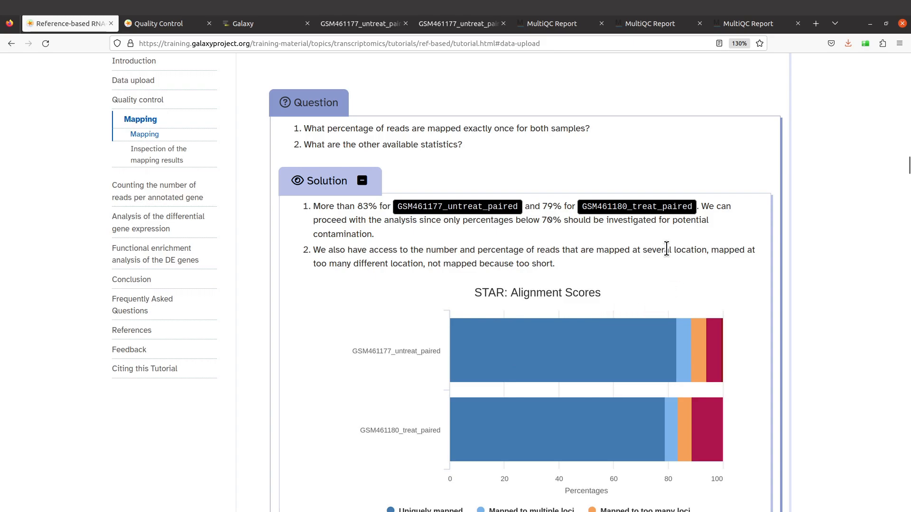
scroll(642, 264, "down", 3)
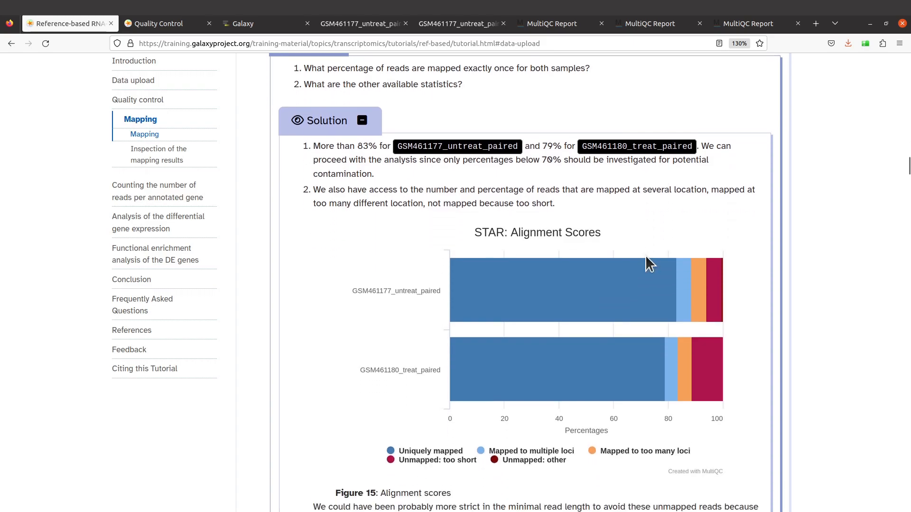
scroll(661, 299, "down", 4)
scroll(659, 334, "up", 4)
scroll(654, 181, "down", 3)
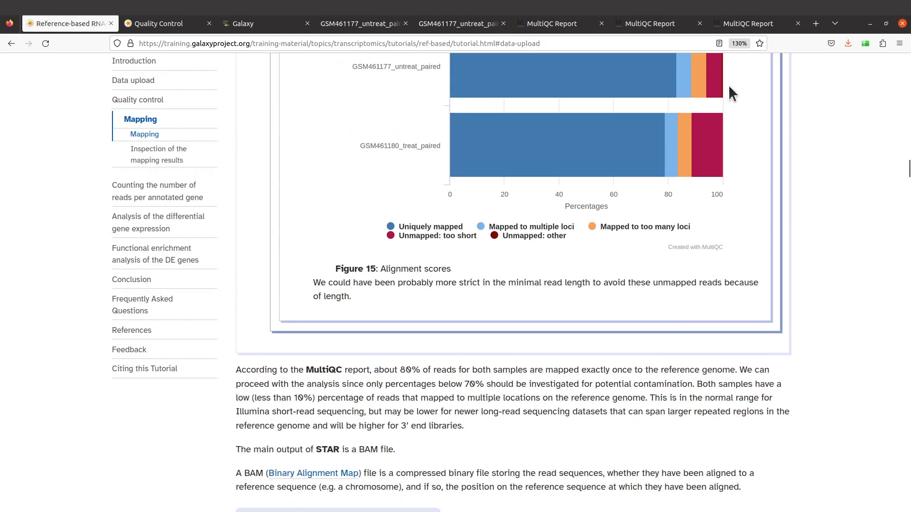
Revisit the top of the STAR MultiQC report, return to Galaxy and collapse the "MultiQC on data 21: Webpage" dataset
left_click(746, 23)
scroll(503, 195, "up", 3)
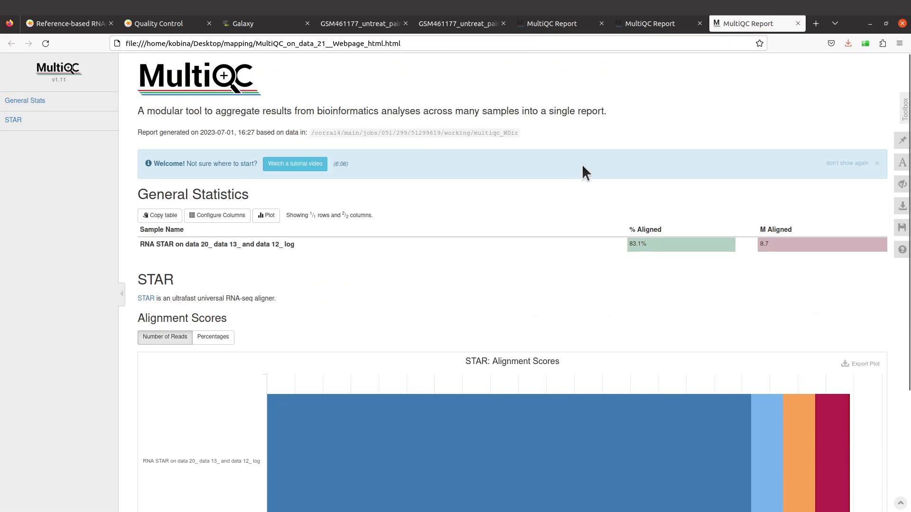
left_click(287, 24)
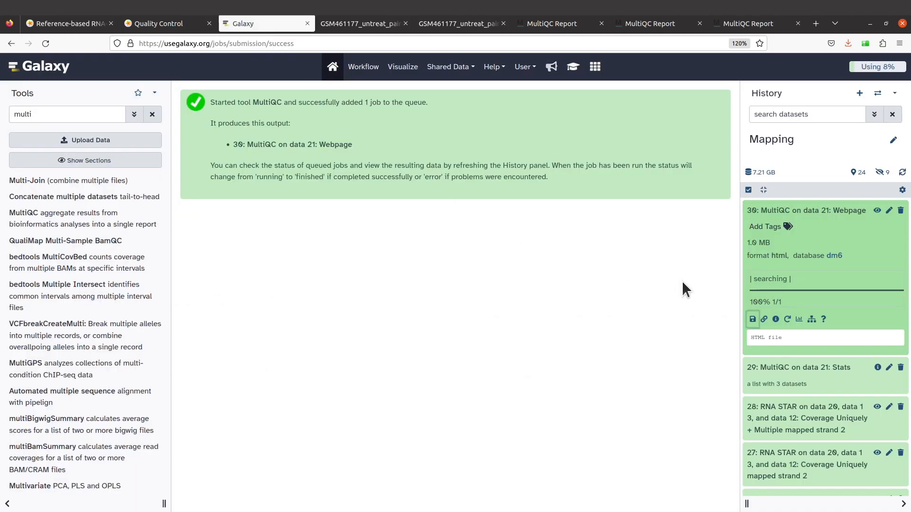
left_click(833, 210)
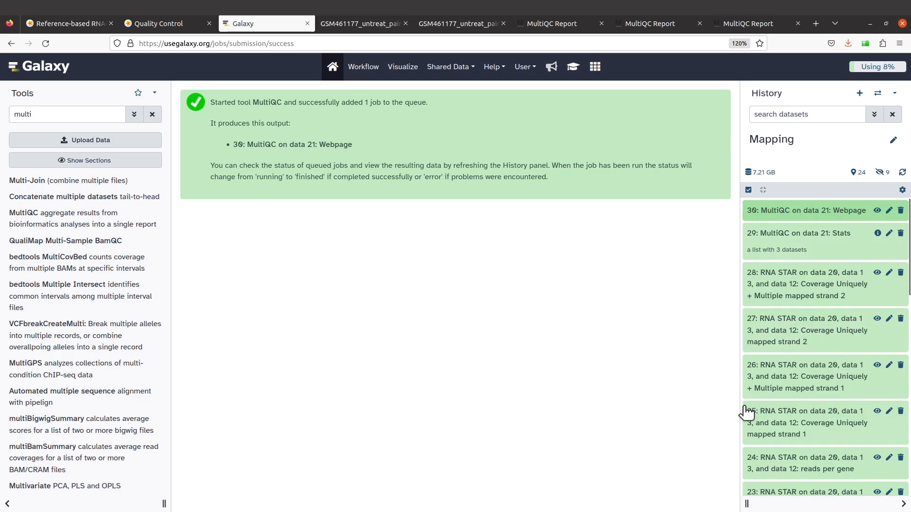
Go back to the tutorial and read its explanation of the STAR BAM output and the mandatory BAM/SAM alignment fields
left_click(87, 21)
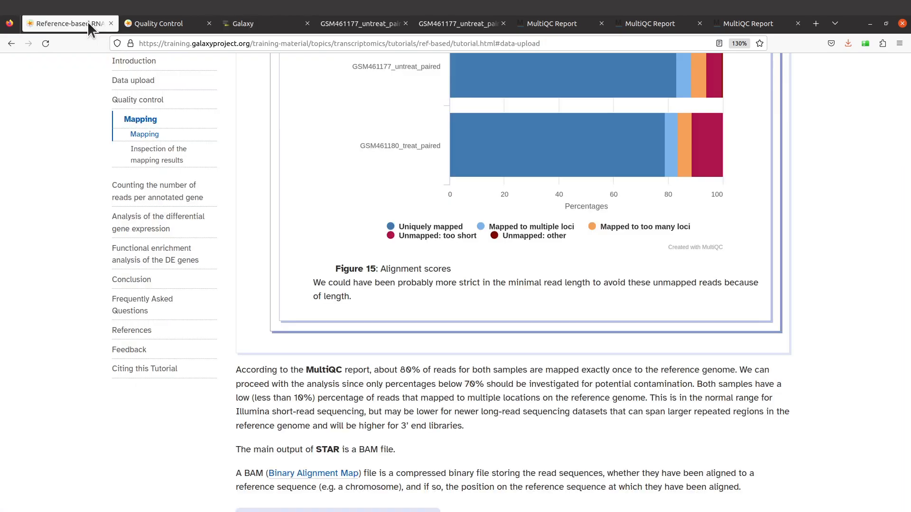
scroll(548, 211, "up", 5)
scroll(687, 240, "up", 4)
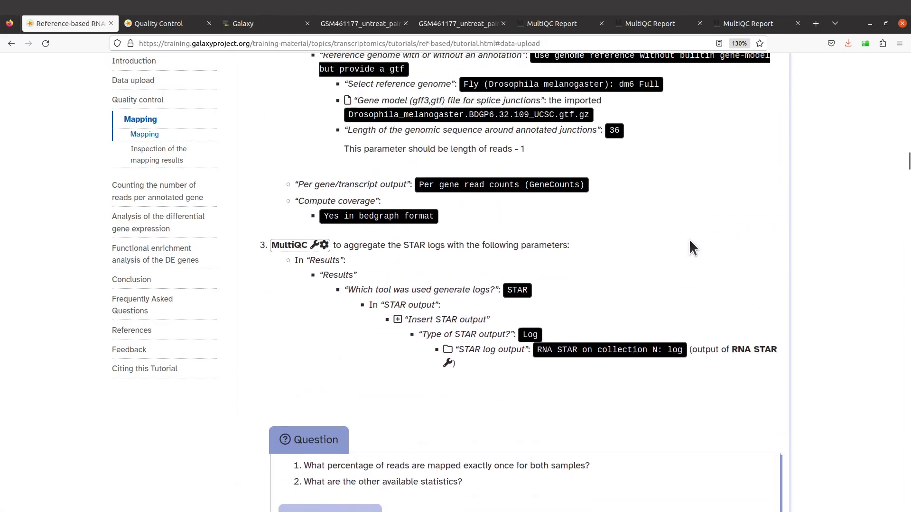
scroll(690, 384, "down", 5)
scroll(696, 382, "down", 10)
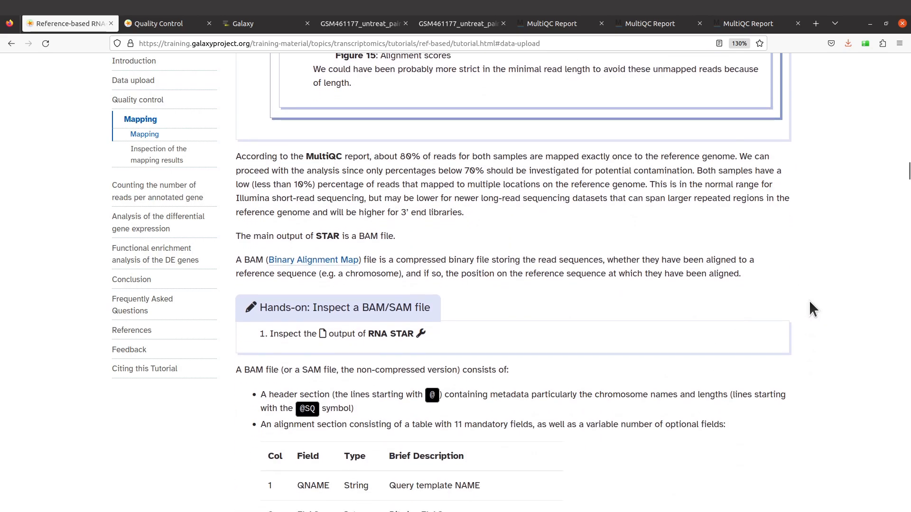
scroll(777, 297, "down", 6)
scroll(788, 318, "down", 5)
scroll(803, 271, "up", 4)
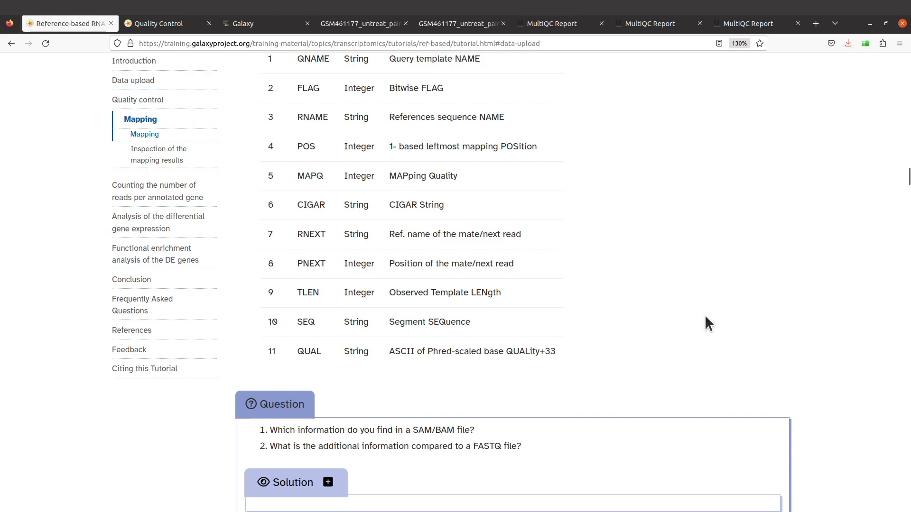
scroll(706, 320, "up", 4)
scroll(707, 298, "up", 3)
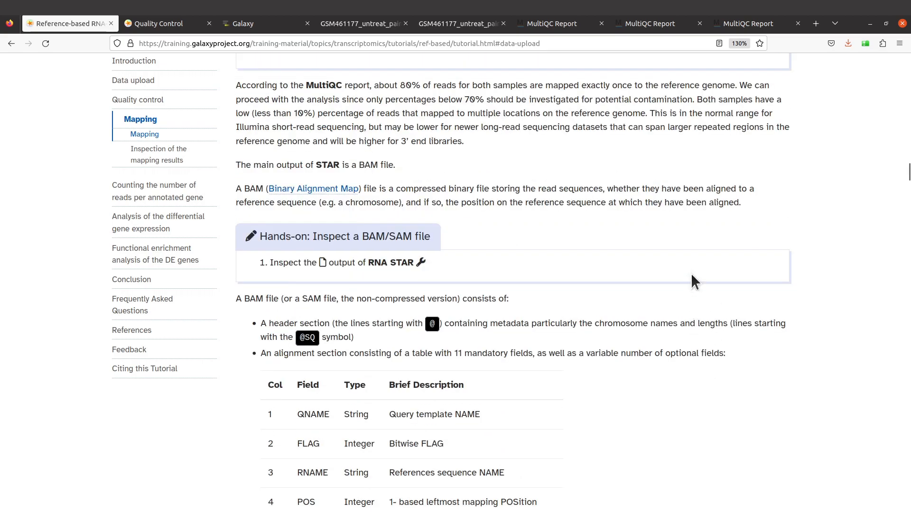
scroll(674, 270, "up", 3)
scroll(664, 259, "down", 14)
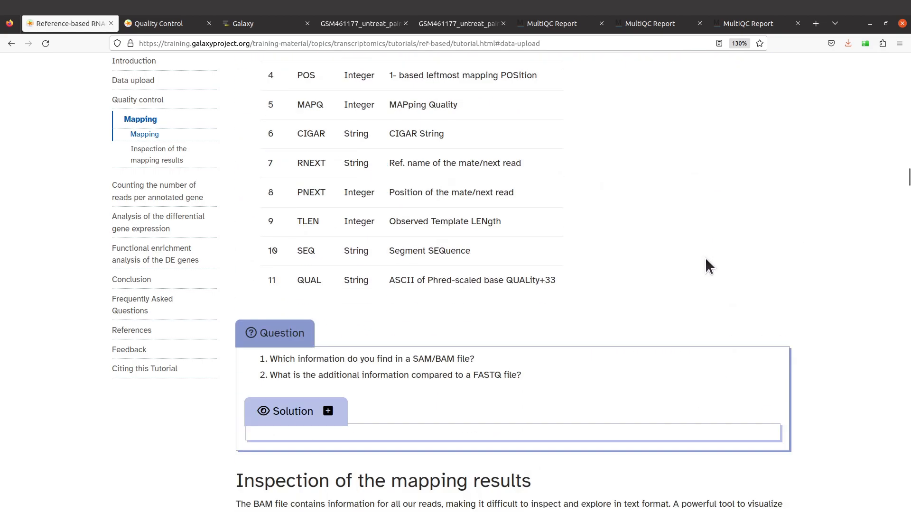
scroll(701, 261, "down", 5)
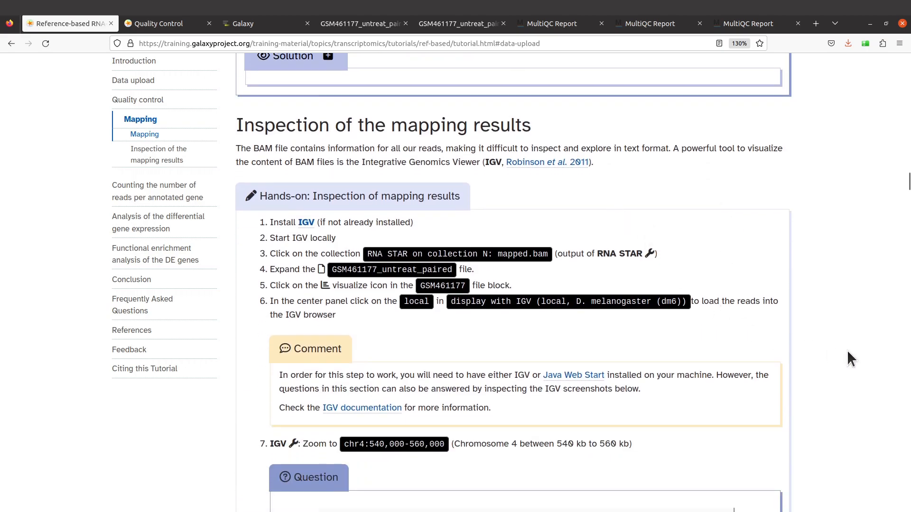
Skim the tutorial from the IGV mapping inspection through read counting and strandness estimation, then back to the Sashimi plot question
scroll(859, 332, "down", 20)
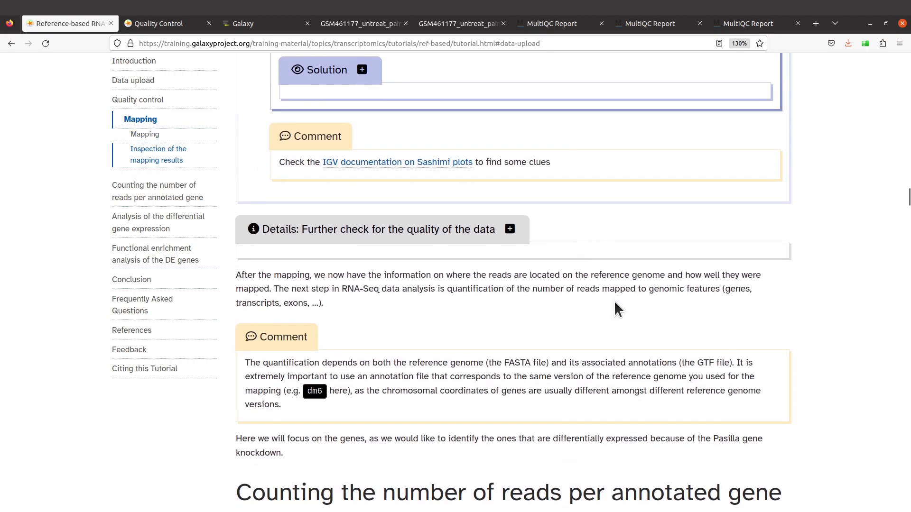
scroll(616, 309, "down", 7)
scroll(594, 254, "down", 14)
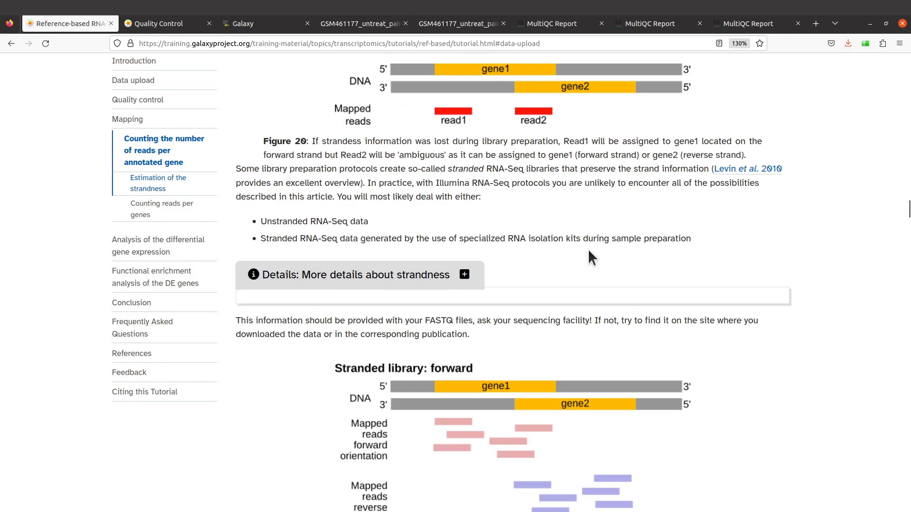
scroll(588, 251, "up", 5)
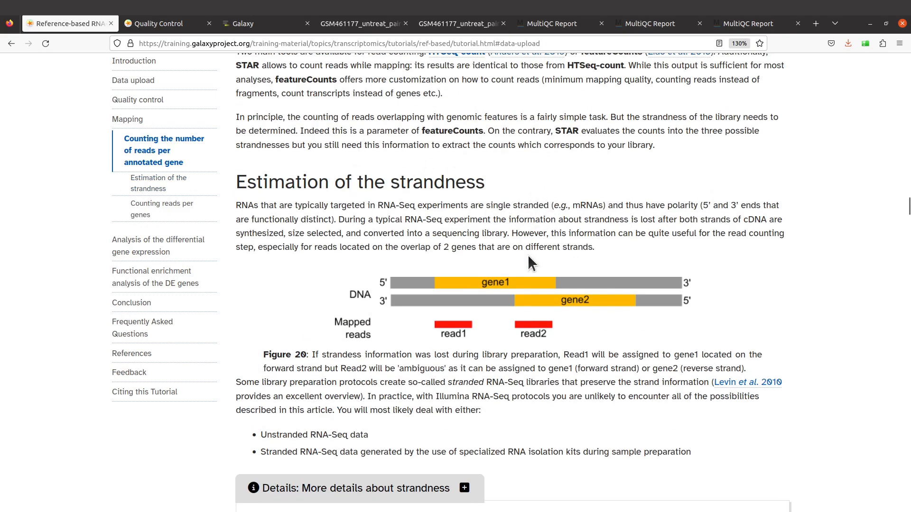
scroll(554, 275, "up", 2)
scroll(580, 304, "up", 1)
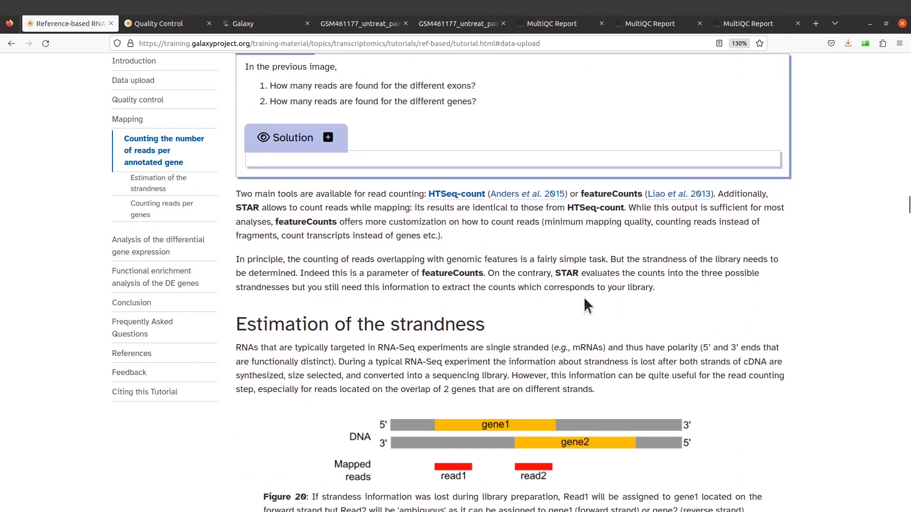
scroll(666, 286, "up", 8)
scroll(854, 246, "up", 13)
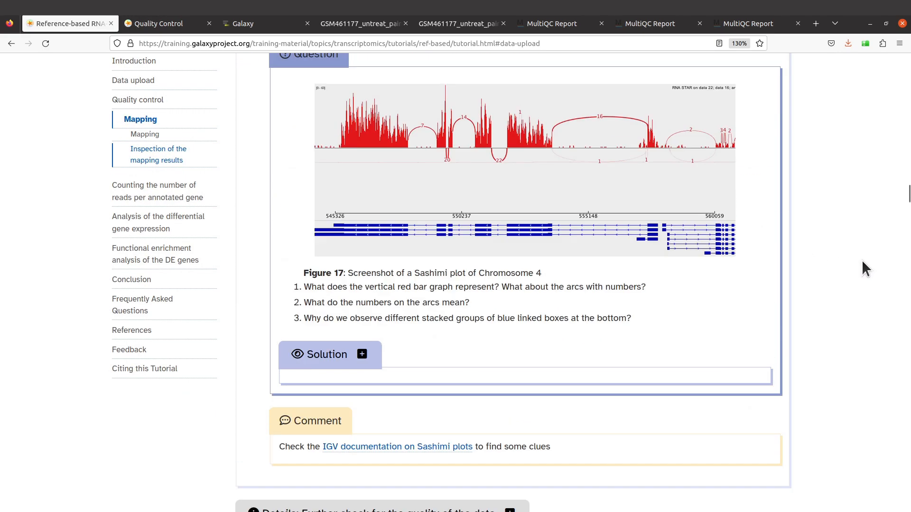
Review the tutorial's BAM/SAM and IGV mapping inspection instructions, then look ahead to estimating strandness with IGV for a paired-end library
left_click_drag(908, 192, 909, 174)
scroll(843, 240, "up", 3)
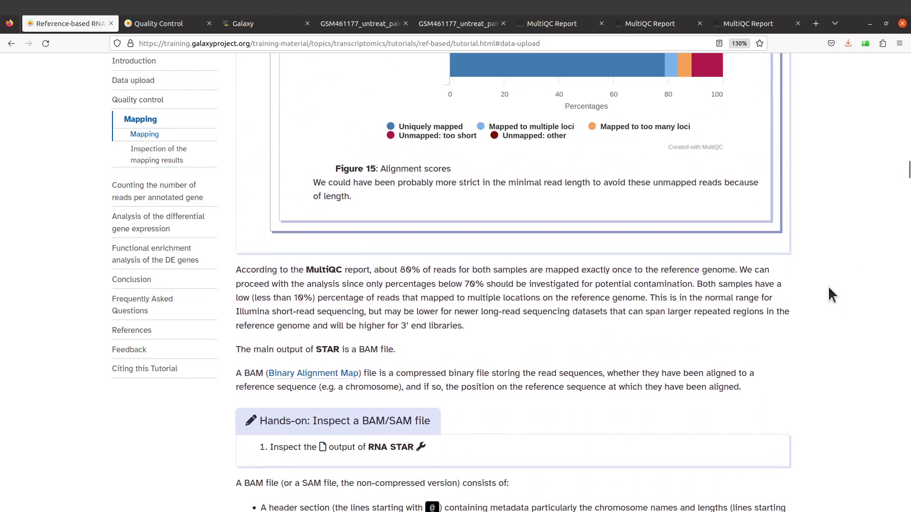
scroll(830, 299, "down", 6)
scroll(832, 316, "down", 3)
scroll(837, 324, "down", 5)
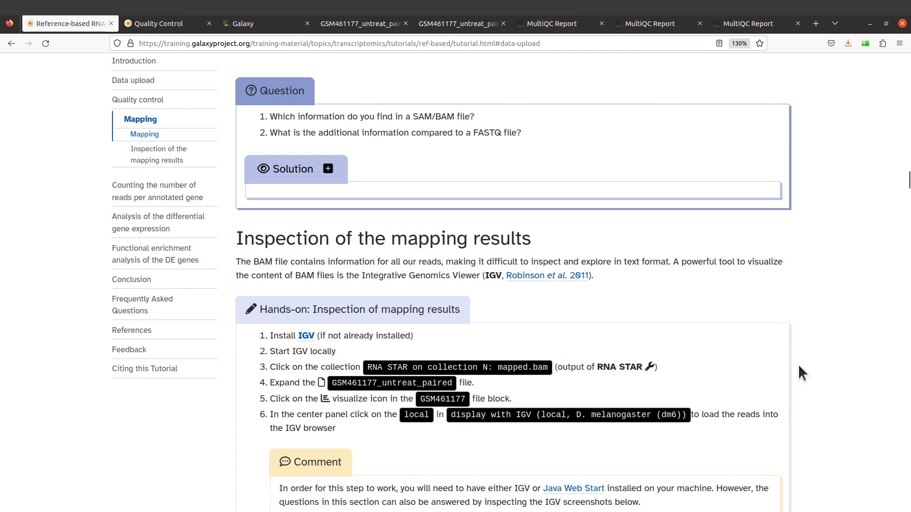
scroll(816, 348, "down", 2)
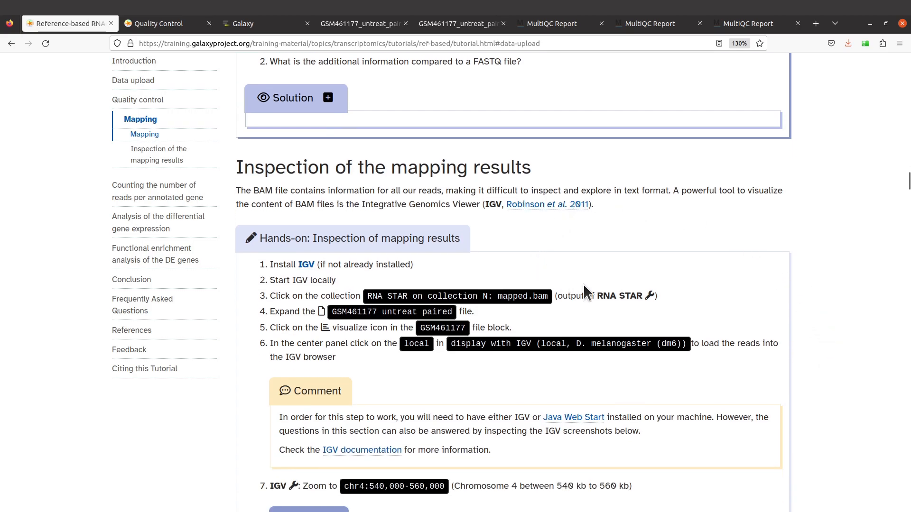
scroll(838, 313, "down", 2)
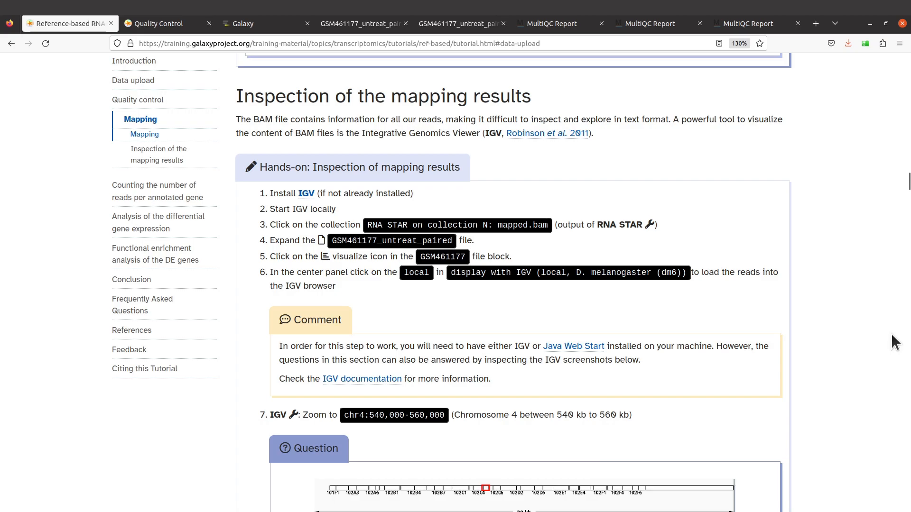
scroll(888, 327, "down", 4)
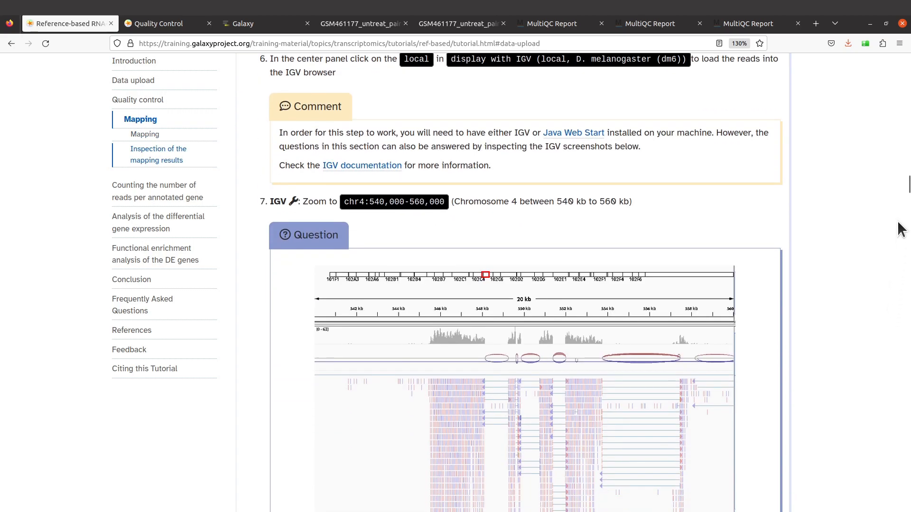
scroll(907, 188, "up", 7)
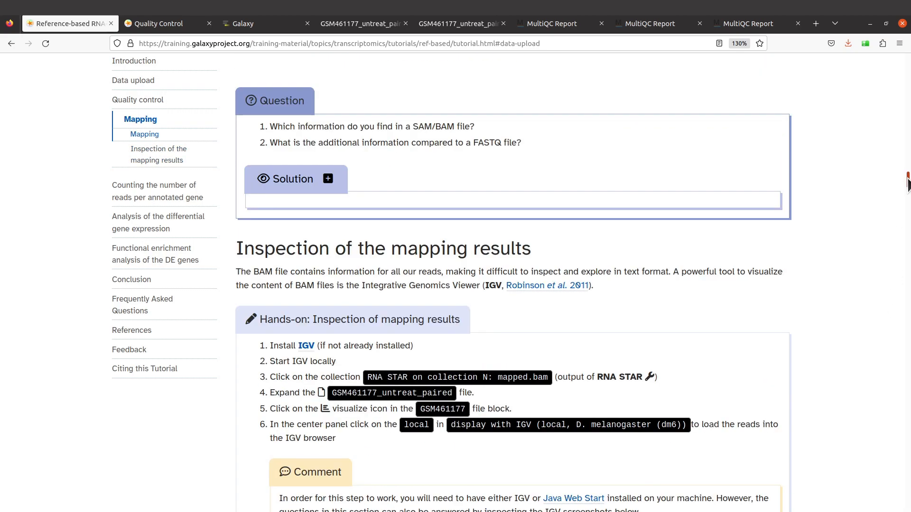
scroll(907, 184, "down", 3)
scroll(907, 183, "up", 1)
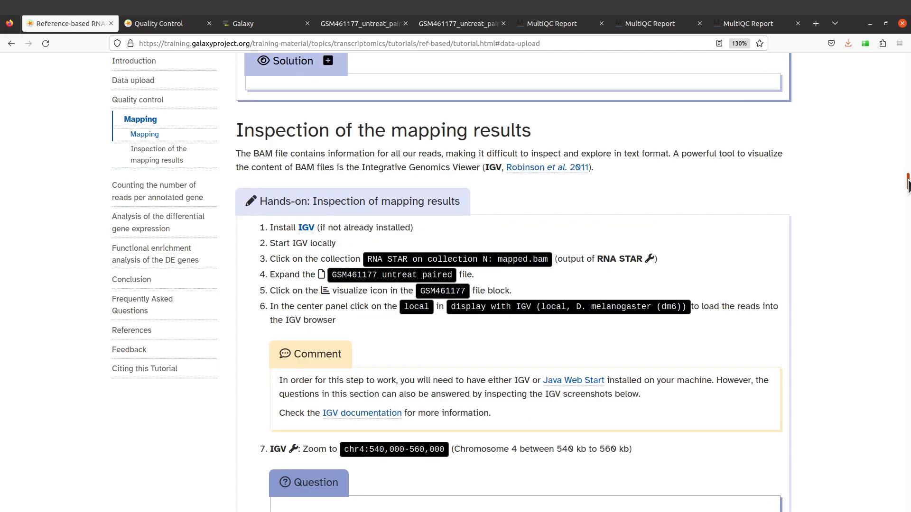
left_click_drag(907, 182, 907, 219)
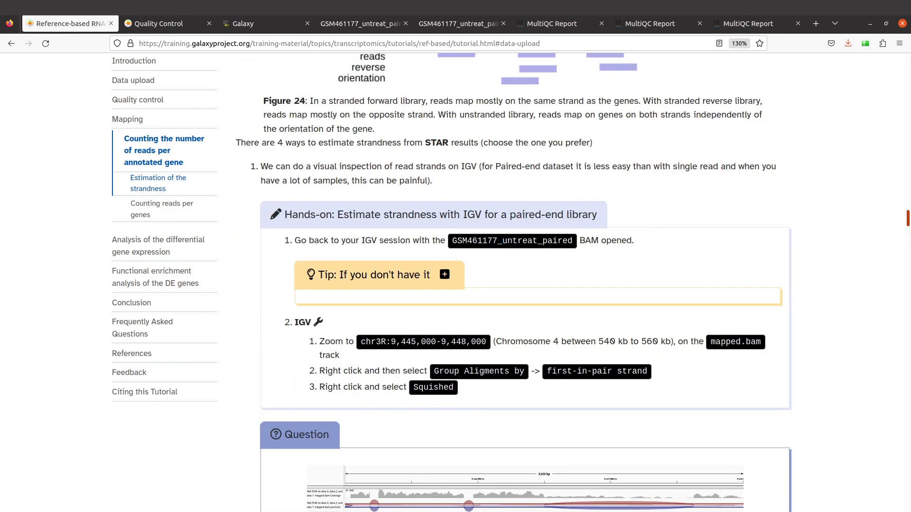